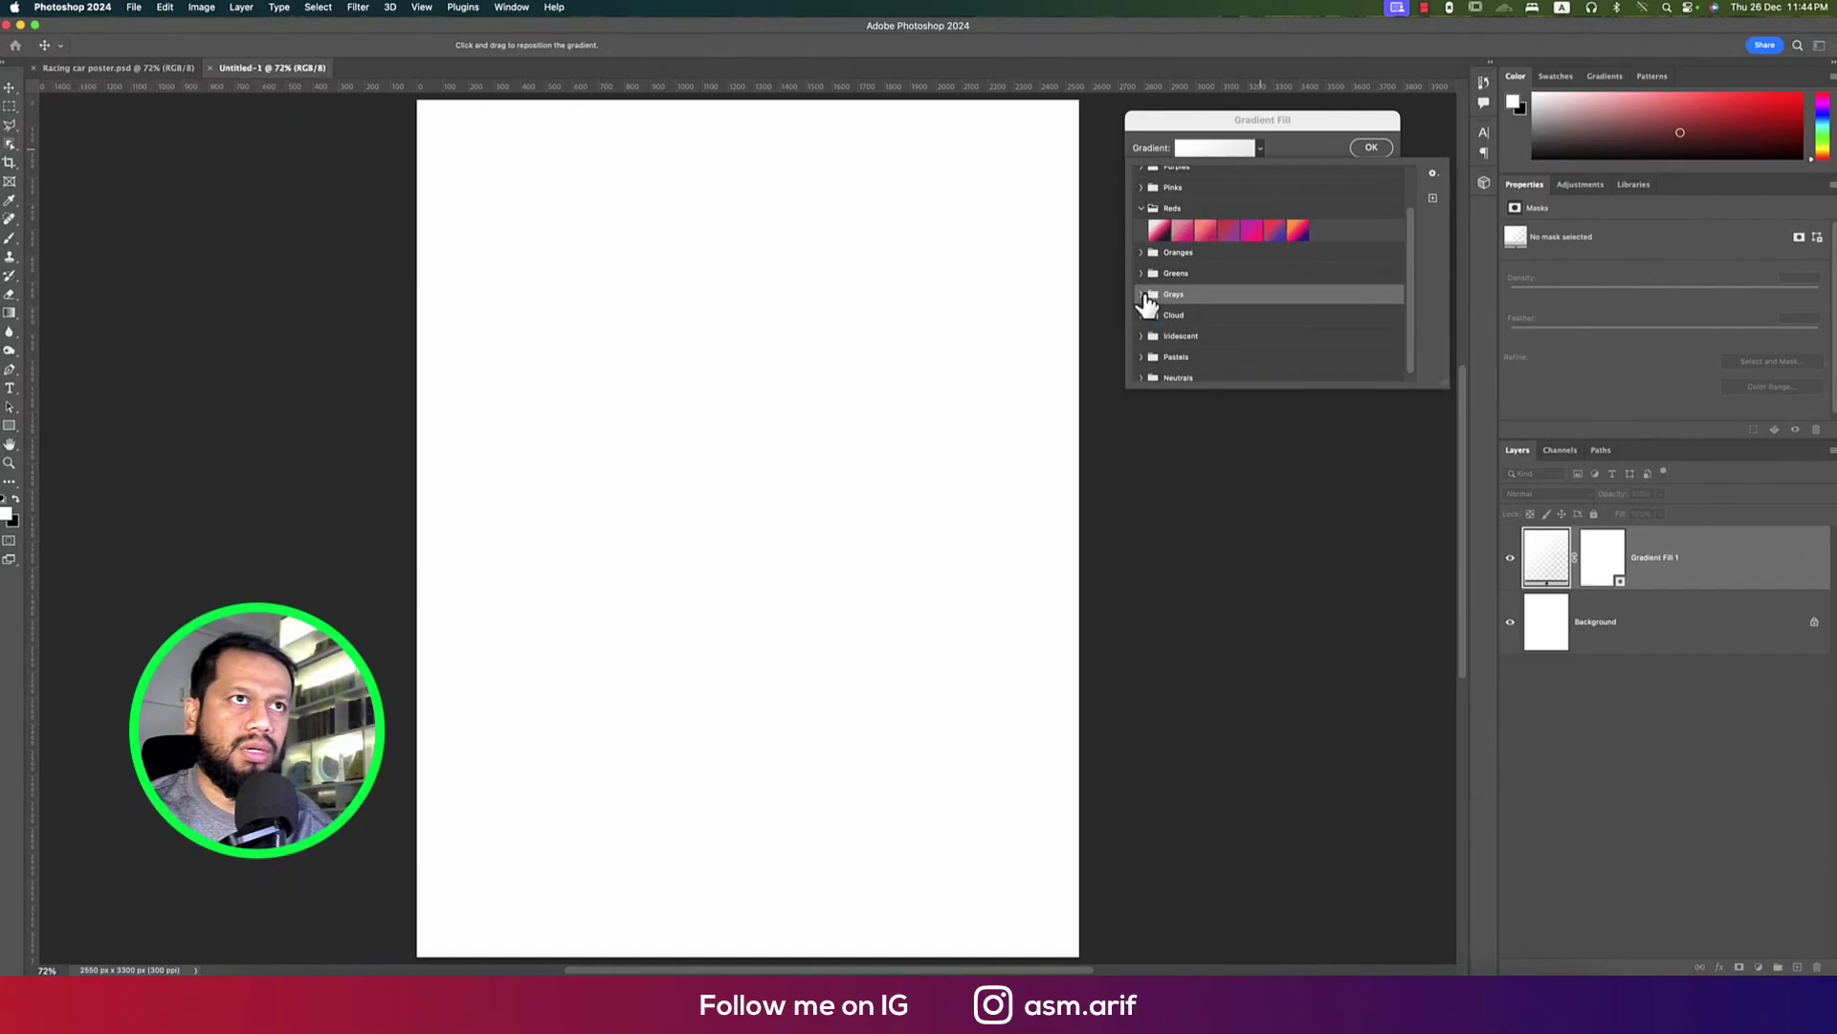
Apply the fourth gradient preset of the Grays group to the gradient fill layer and accept it
{"action": "left_click", "coordinate": [1144, 296]}
{"action": "left_click", "coordinate": [1144, 294]}
{"action": "left_click", "coordinate": [1143, 294]}
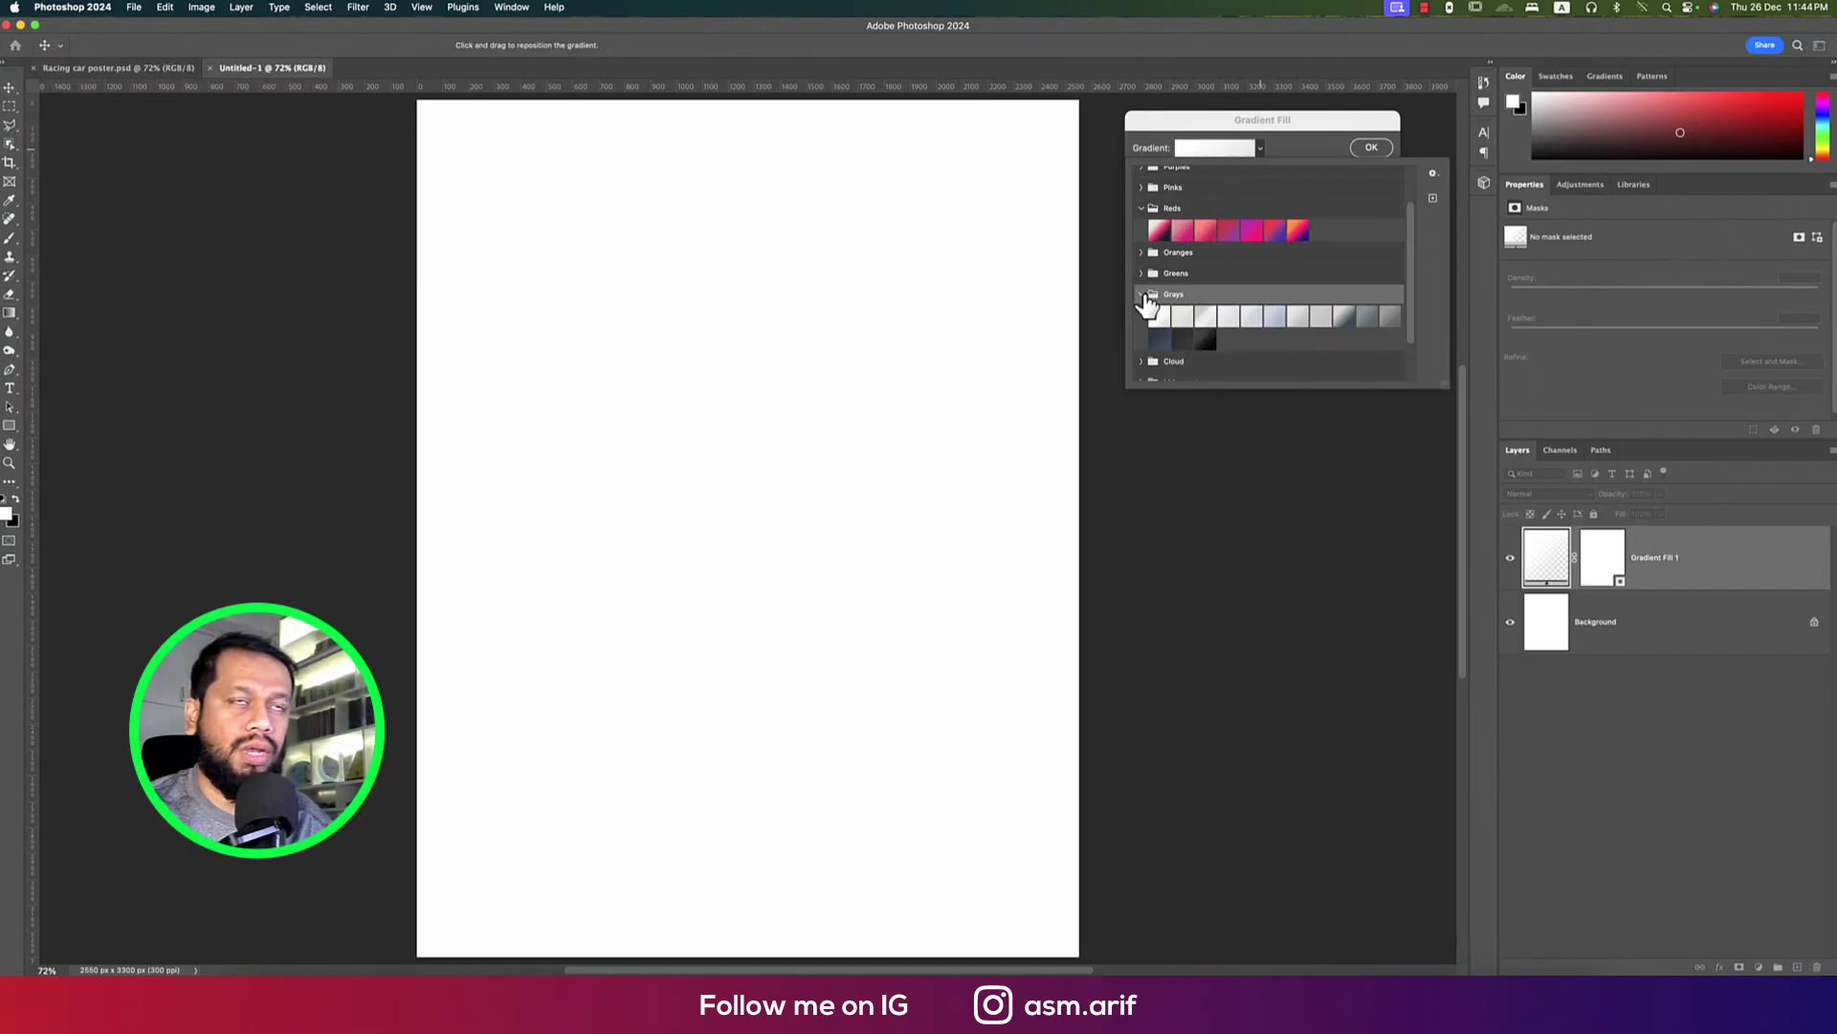
{"action": "left_click", "coordinate": [1251, 317]}
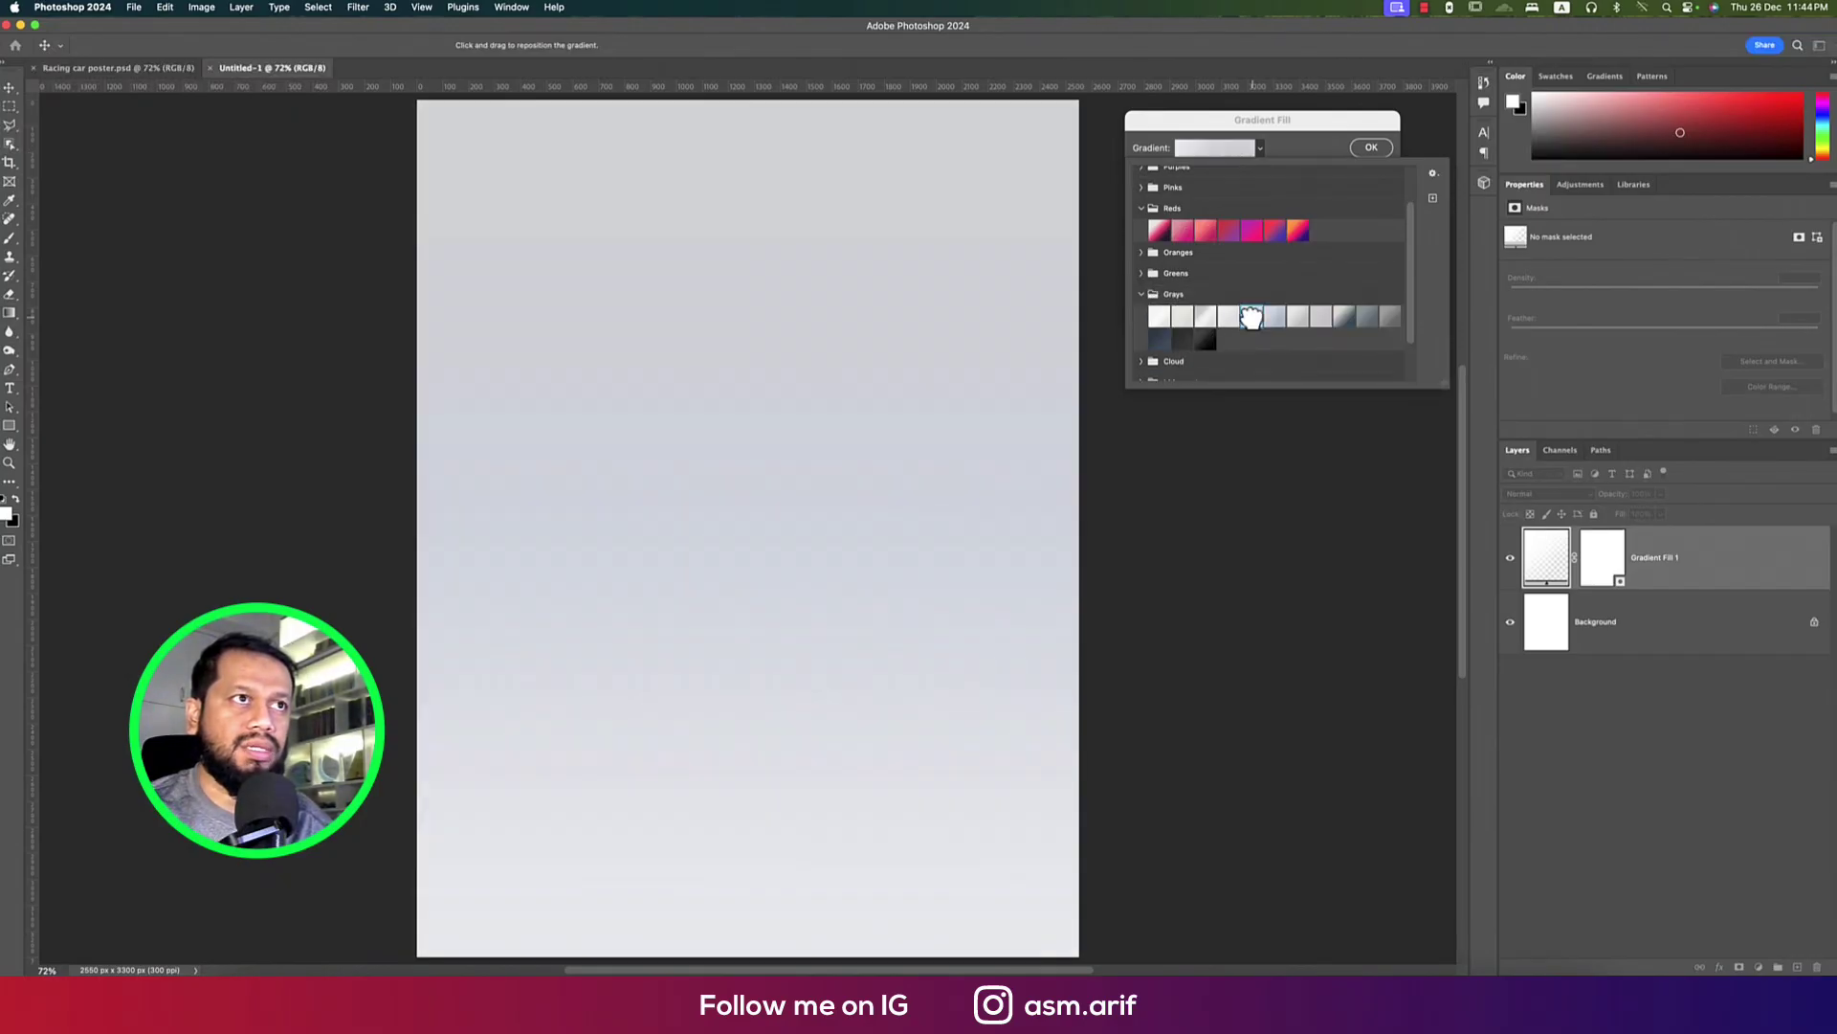
{"action": "left_click", "coordinate": [1229, 317]}
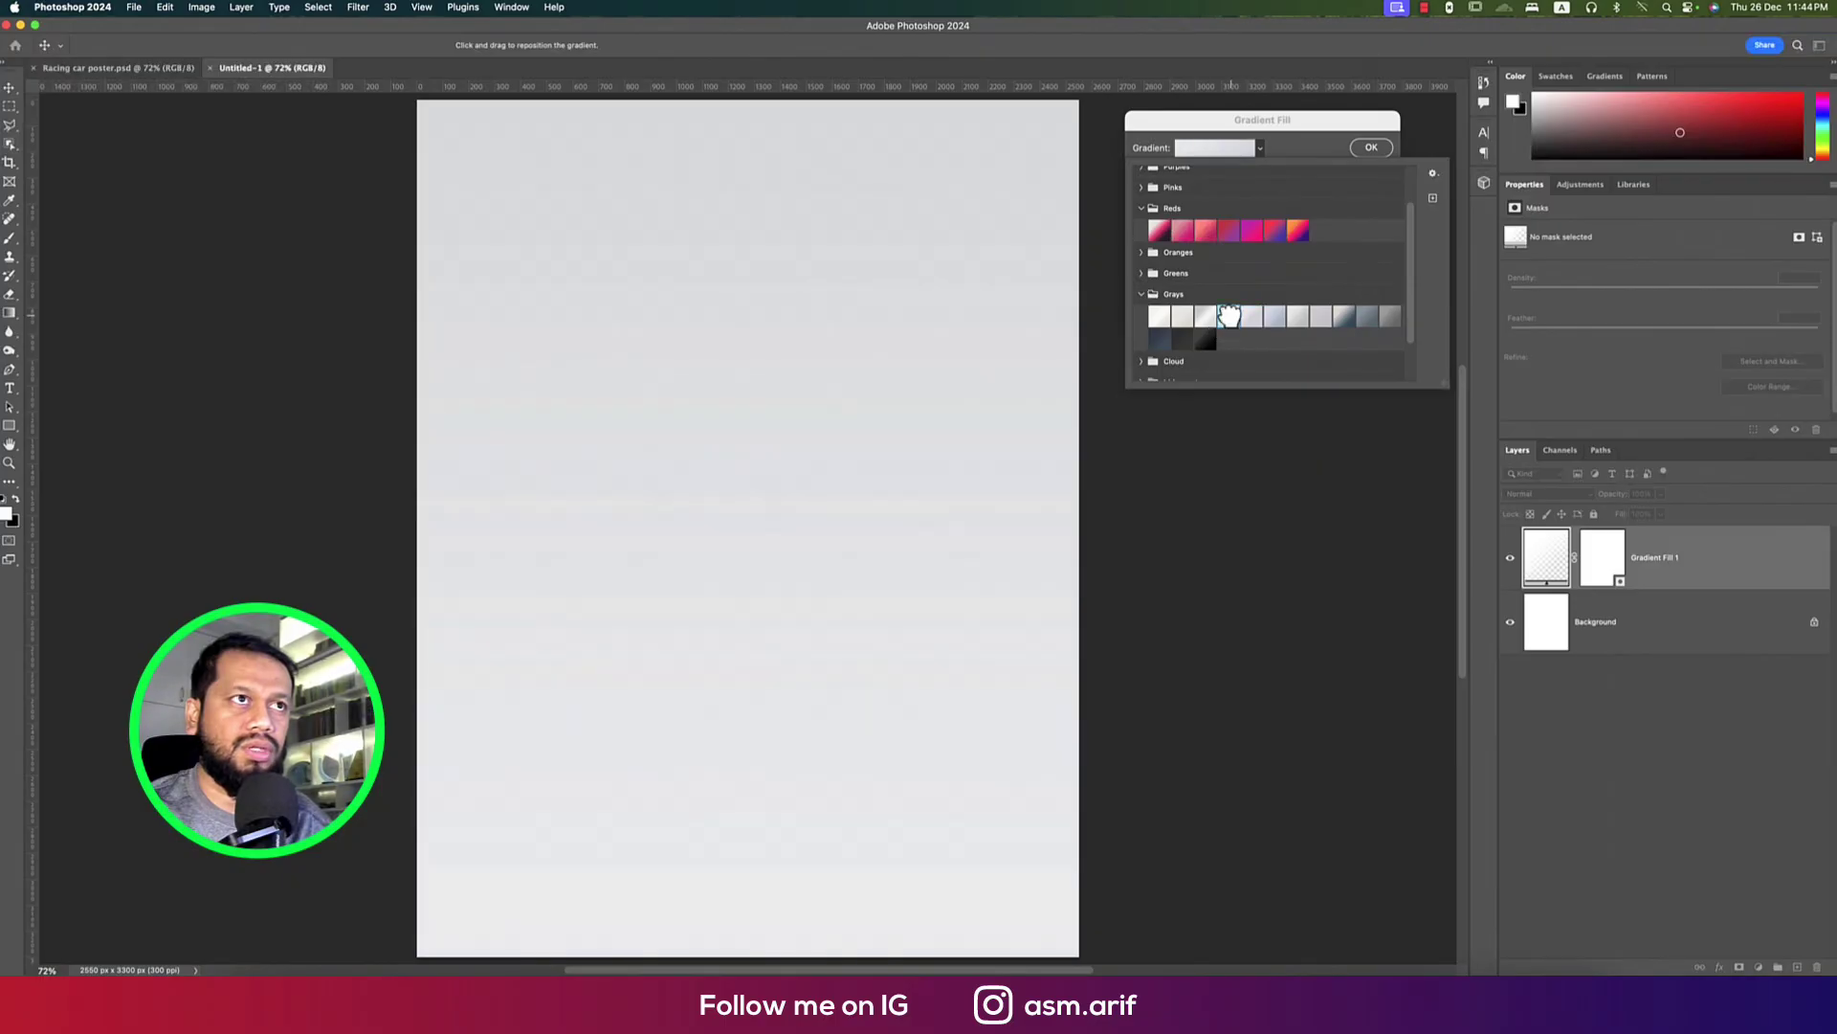
{"action": "left_click", "coordinate": [1328, 146]}
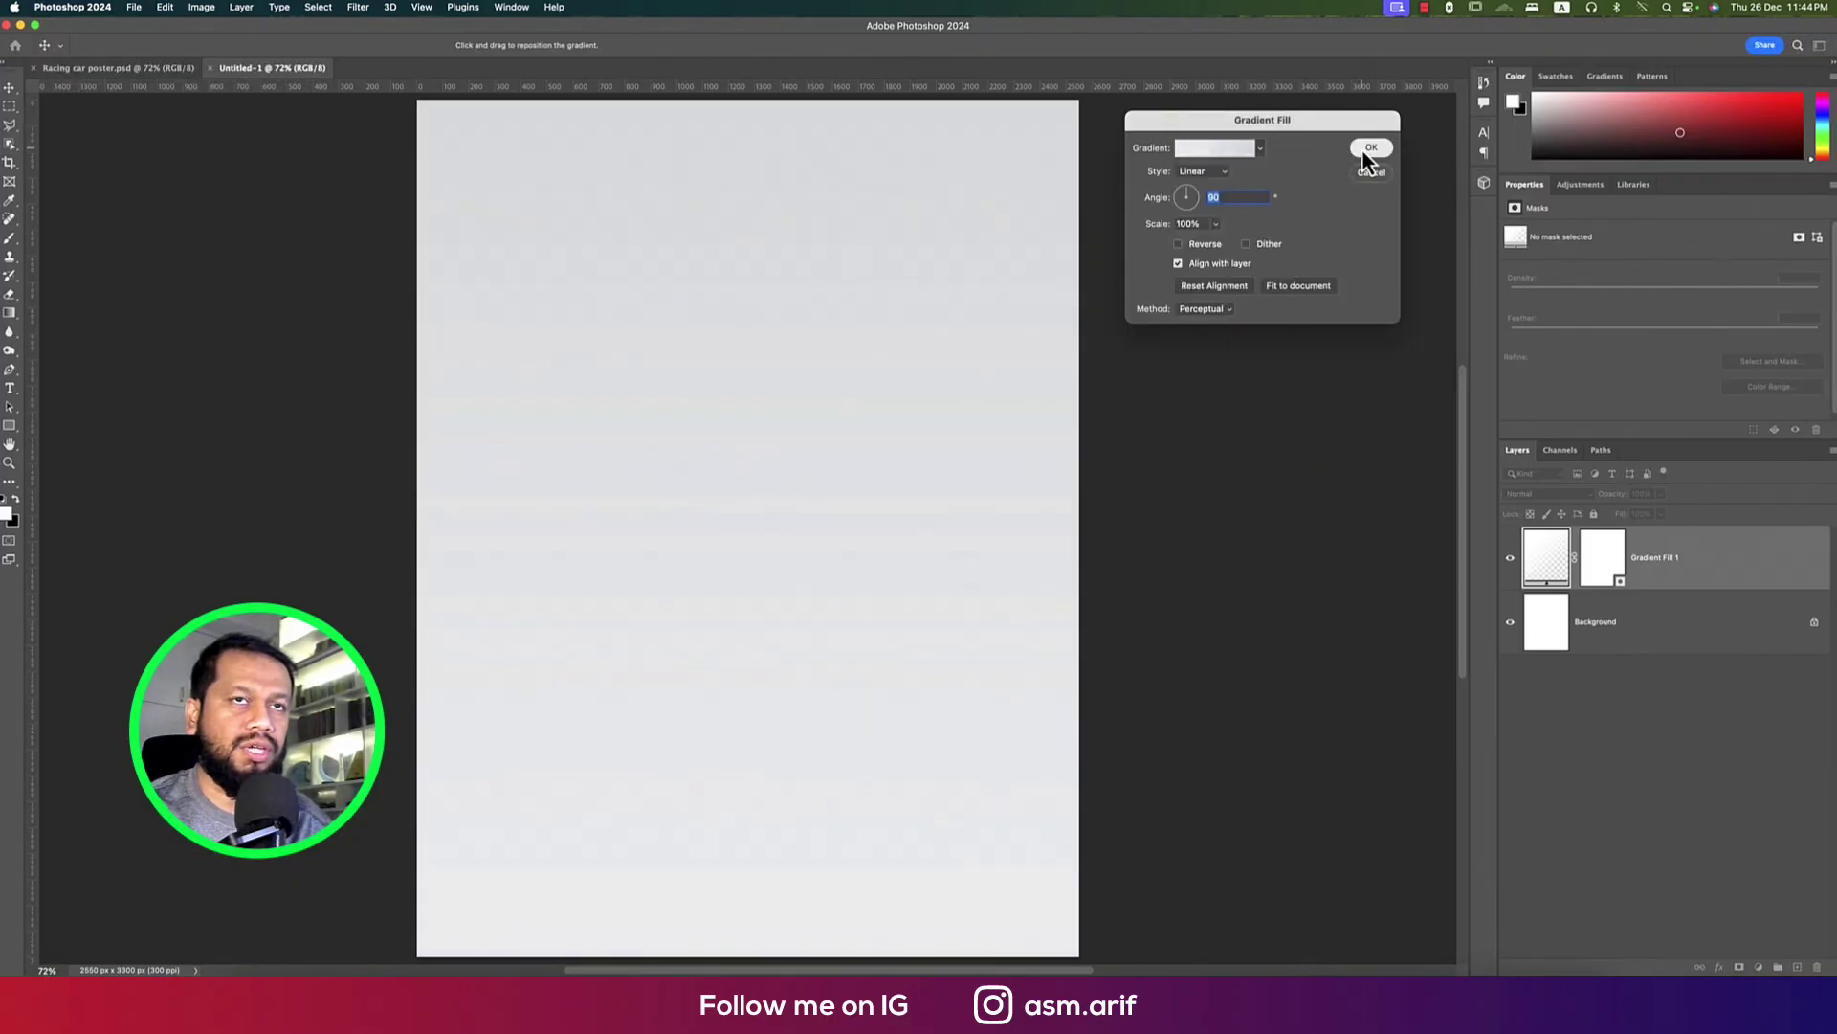
{"action": "left_click", "coordinate": [1363, 151]}
Embed the pngtree gritty scratch and rust texture image, rotated -90° and enlarged to cover the whole page
{"action": "left_click", "coordinate": [134, 7]}
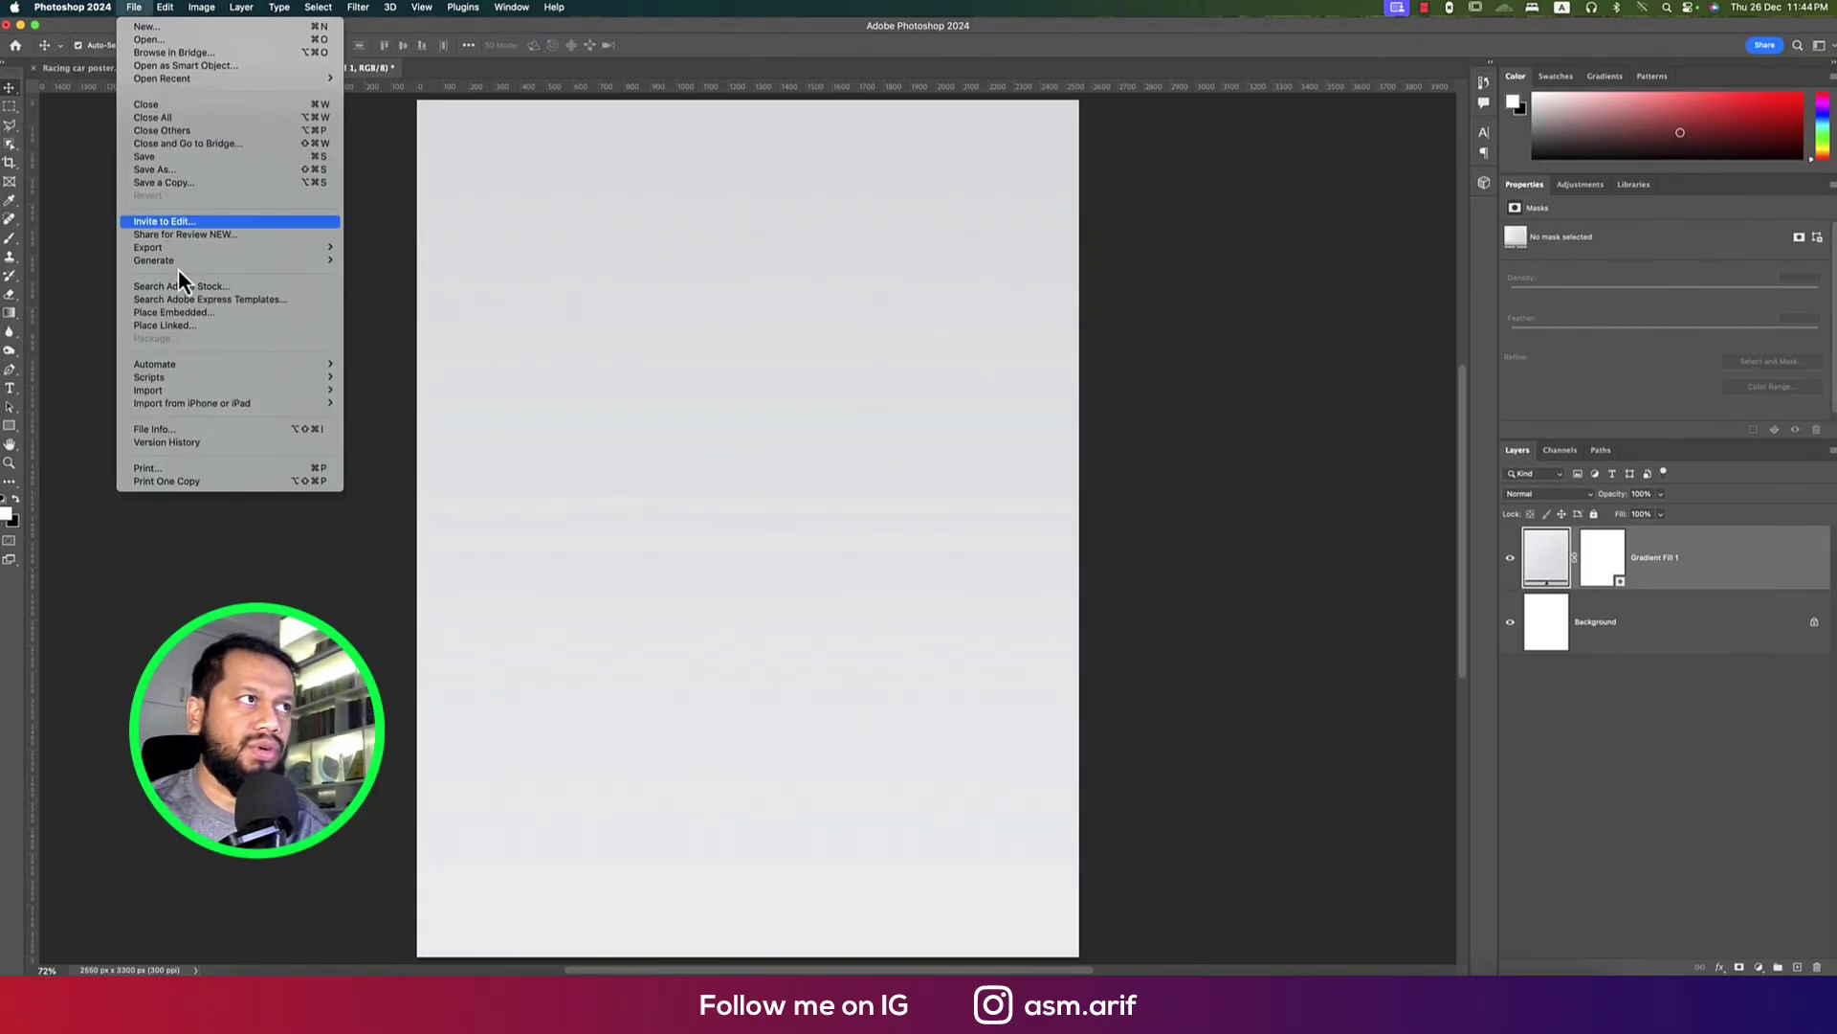
{"action": "left_click", "coordinate": [188, 314]}
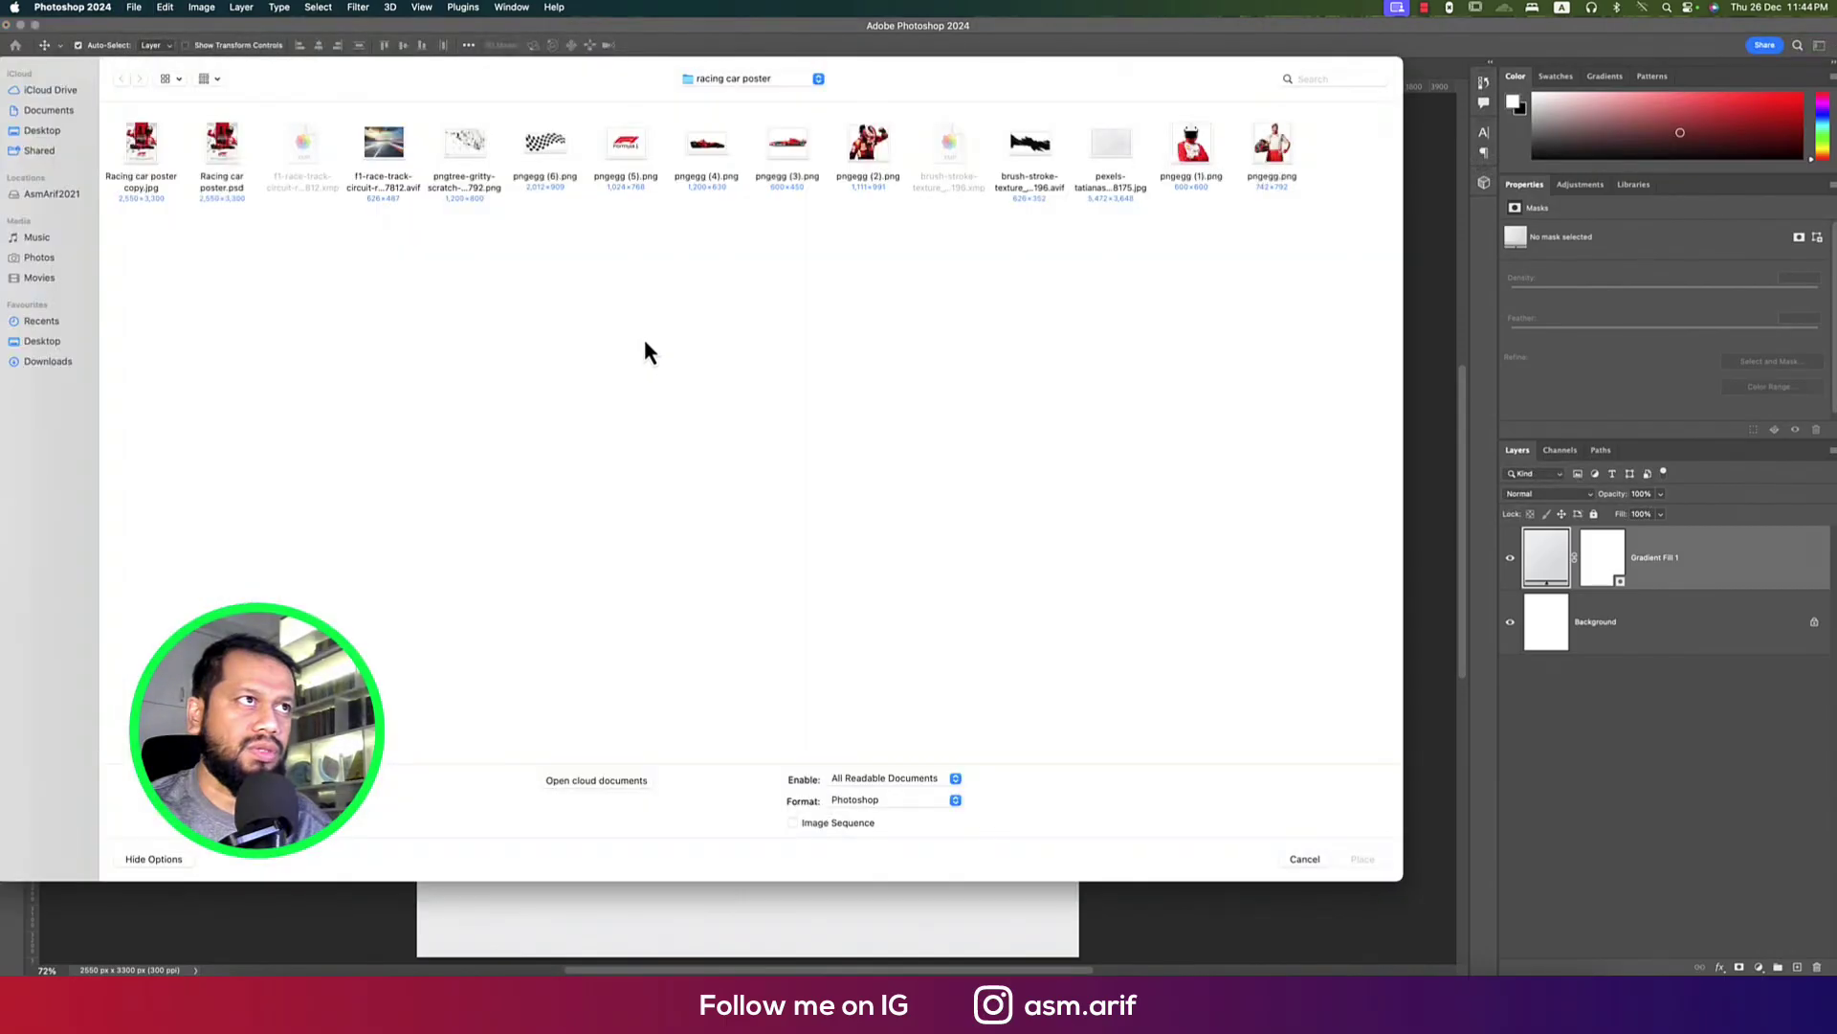
{"action": "double_click", "coordinate": [469, 148]}
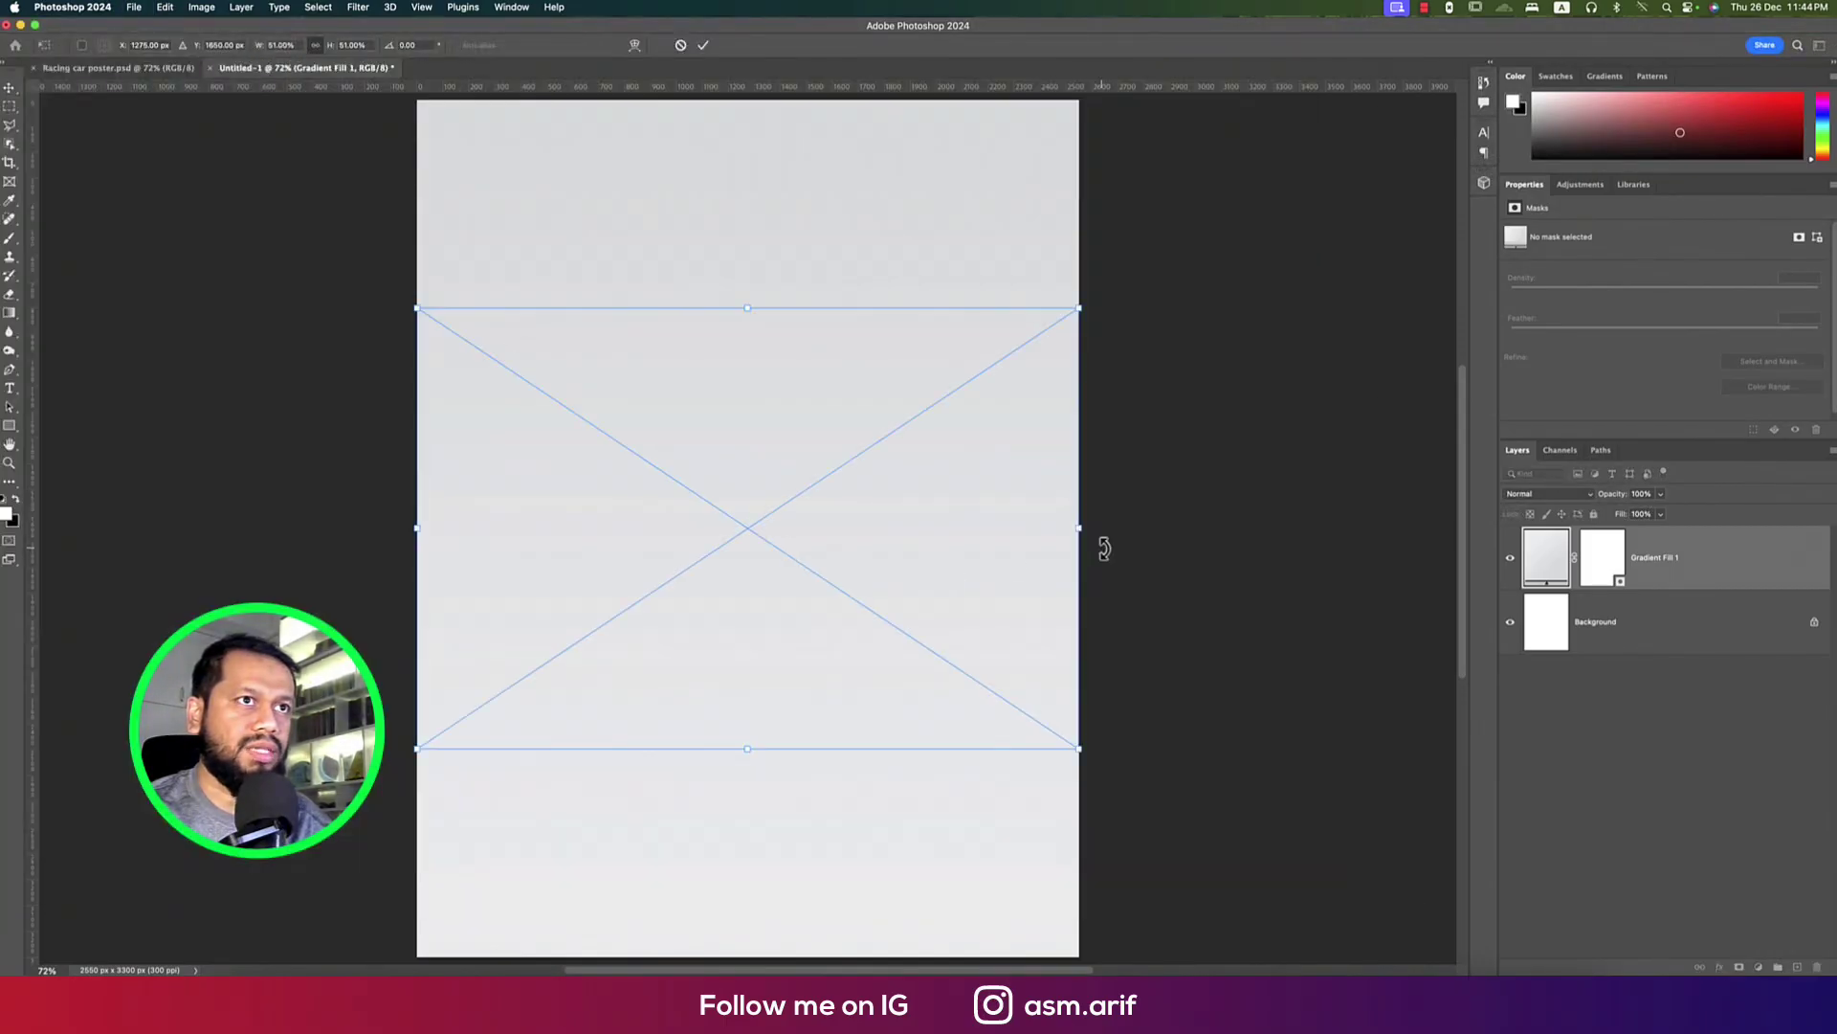
{"action": "left_click_drag", "start_coordinate": [1101, 536], "coordinate": [754, 207]}
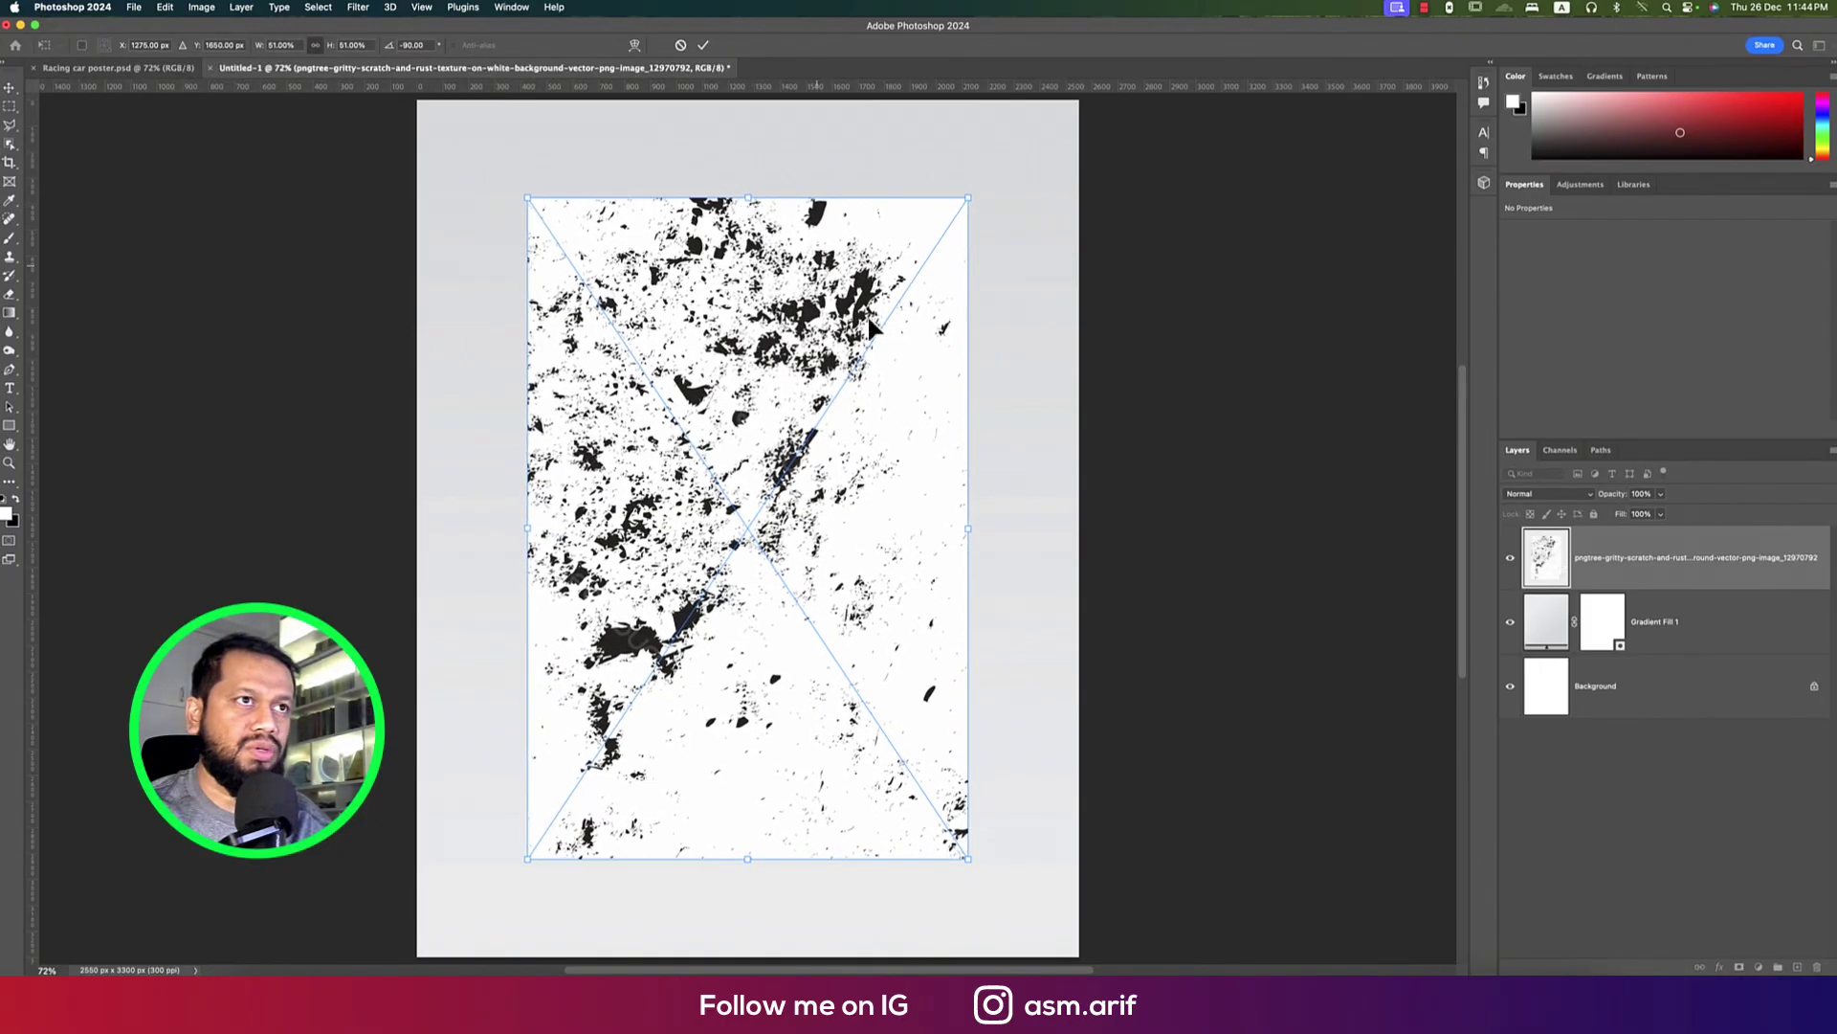
{"action": "left_click_drag", "start_coordinate": [969, 538], "coordinate": [1117, 555]}
{"action": "key", "text": "Return"}
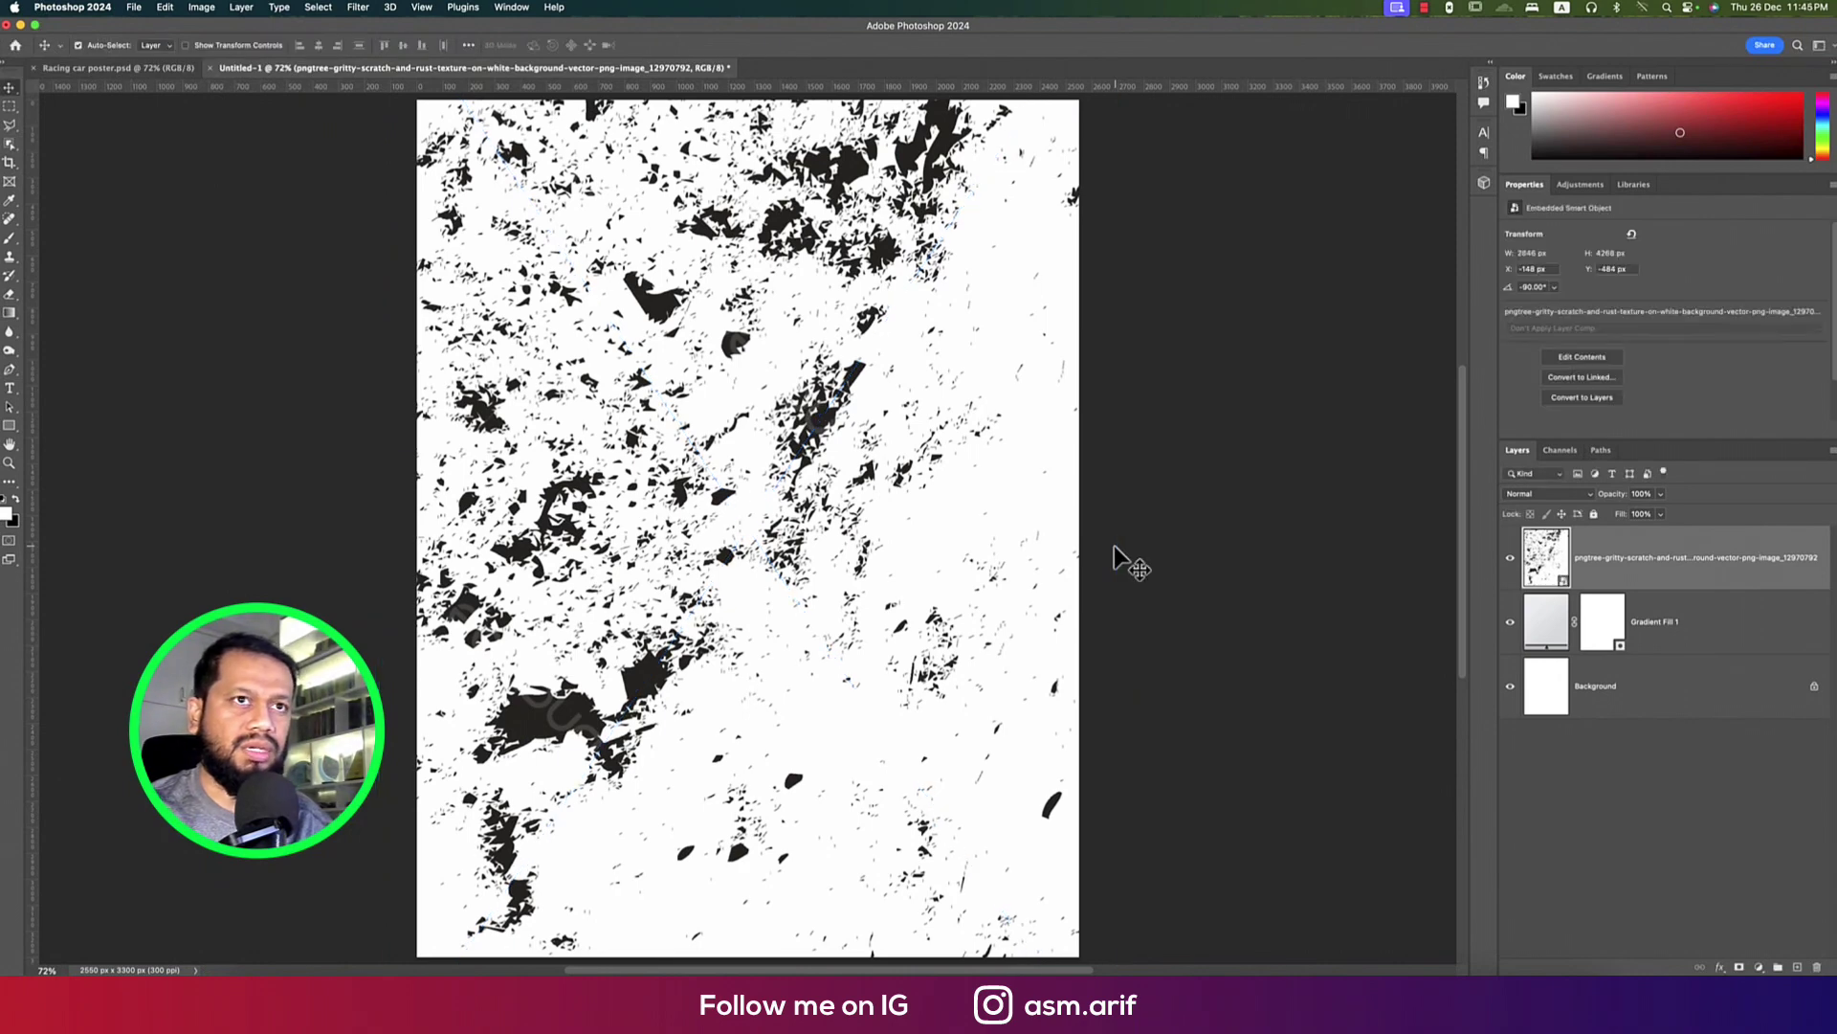
Rasterize the scratch and rust image layer and rename it "texture"
{"action": "right_click", "coordinate": [1685, 580]}
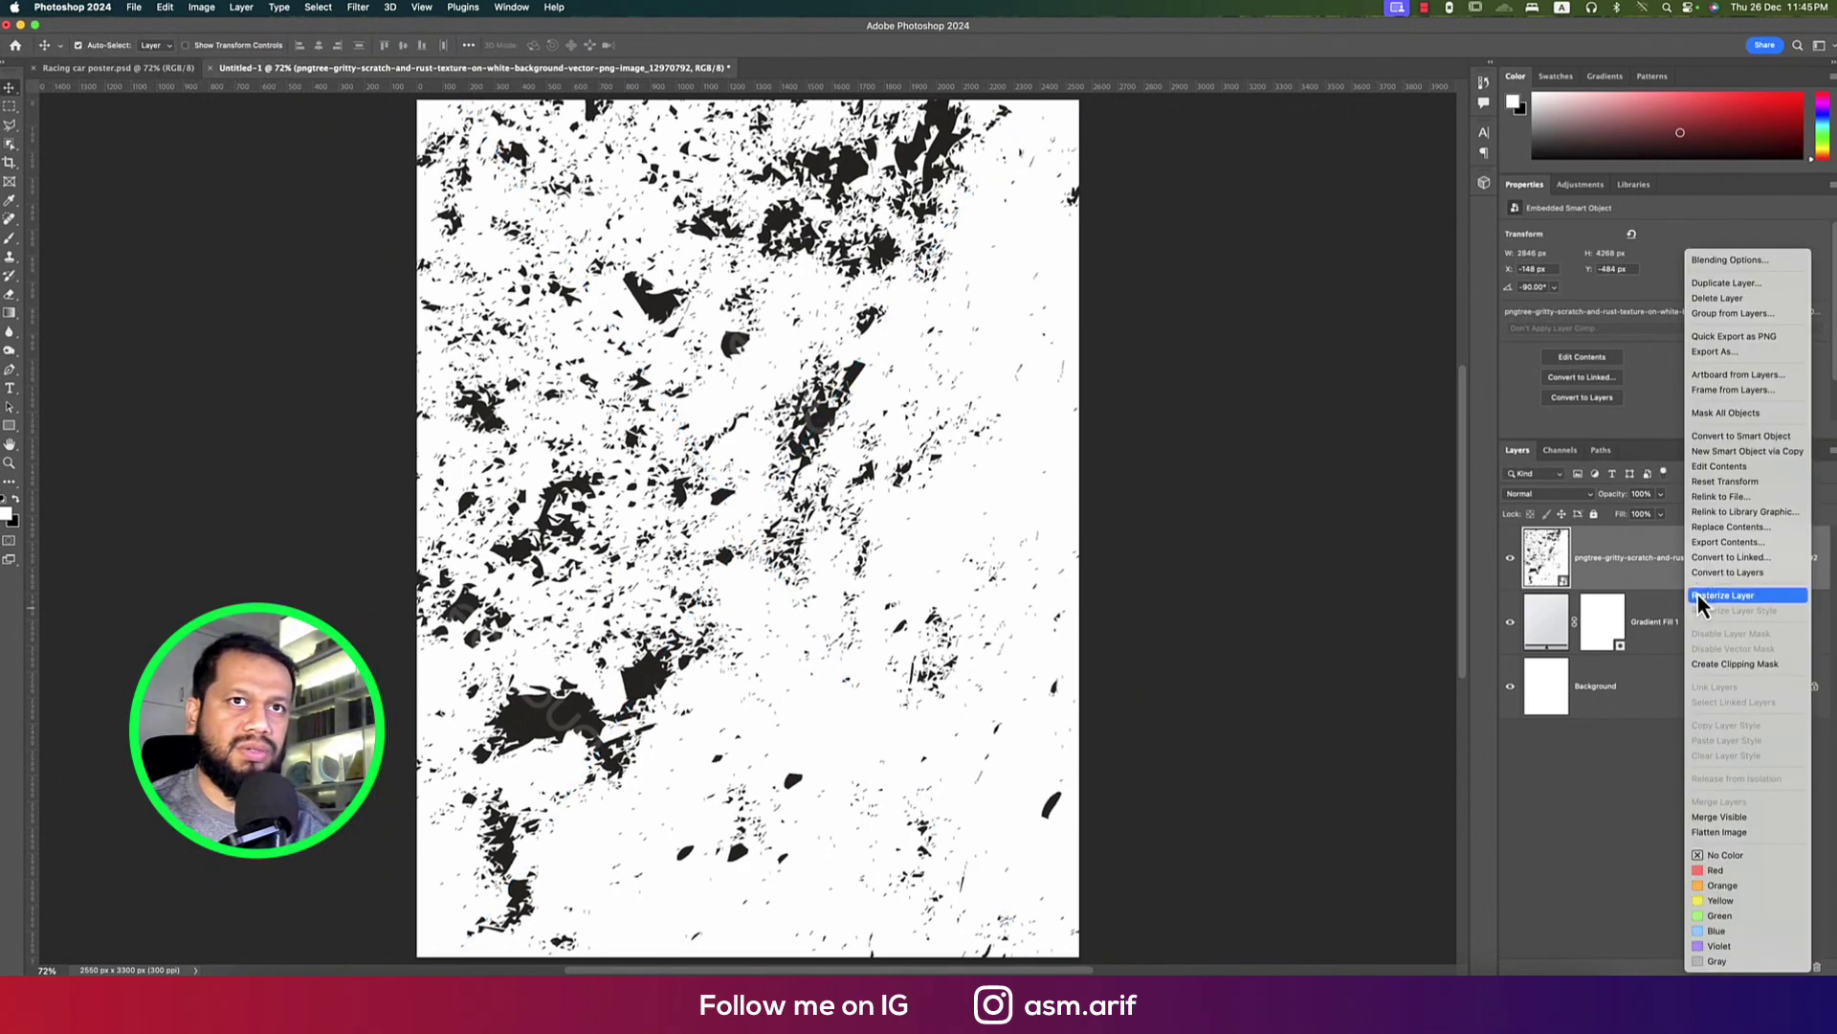
{"action": "left_click", "coordinate": [1698, 594]}
{"action": "double_click", "coordinate": [1636, 558]}
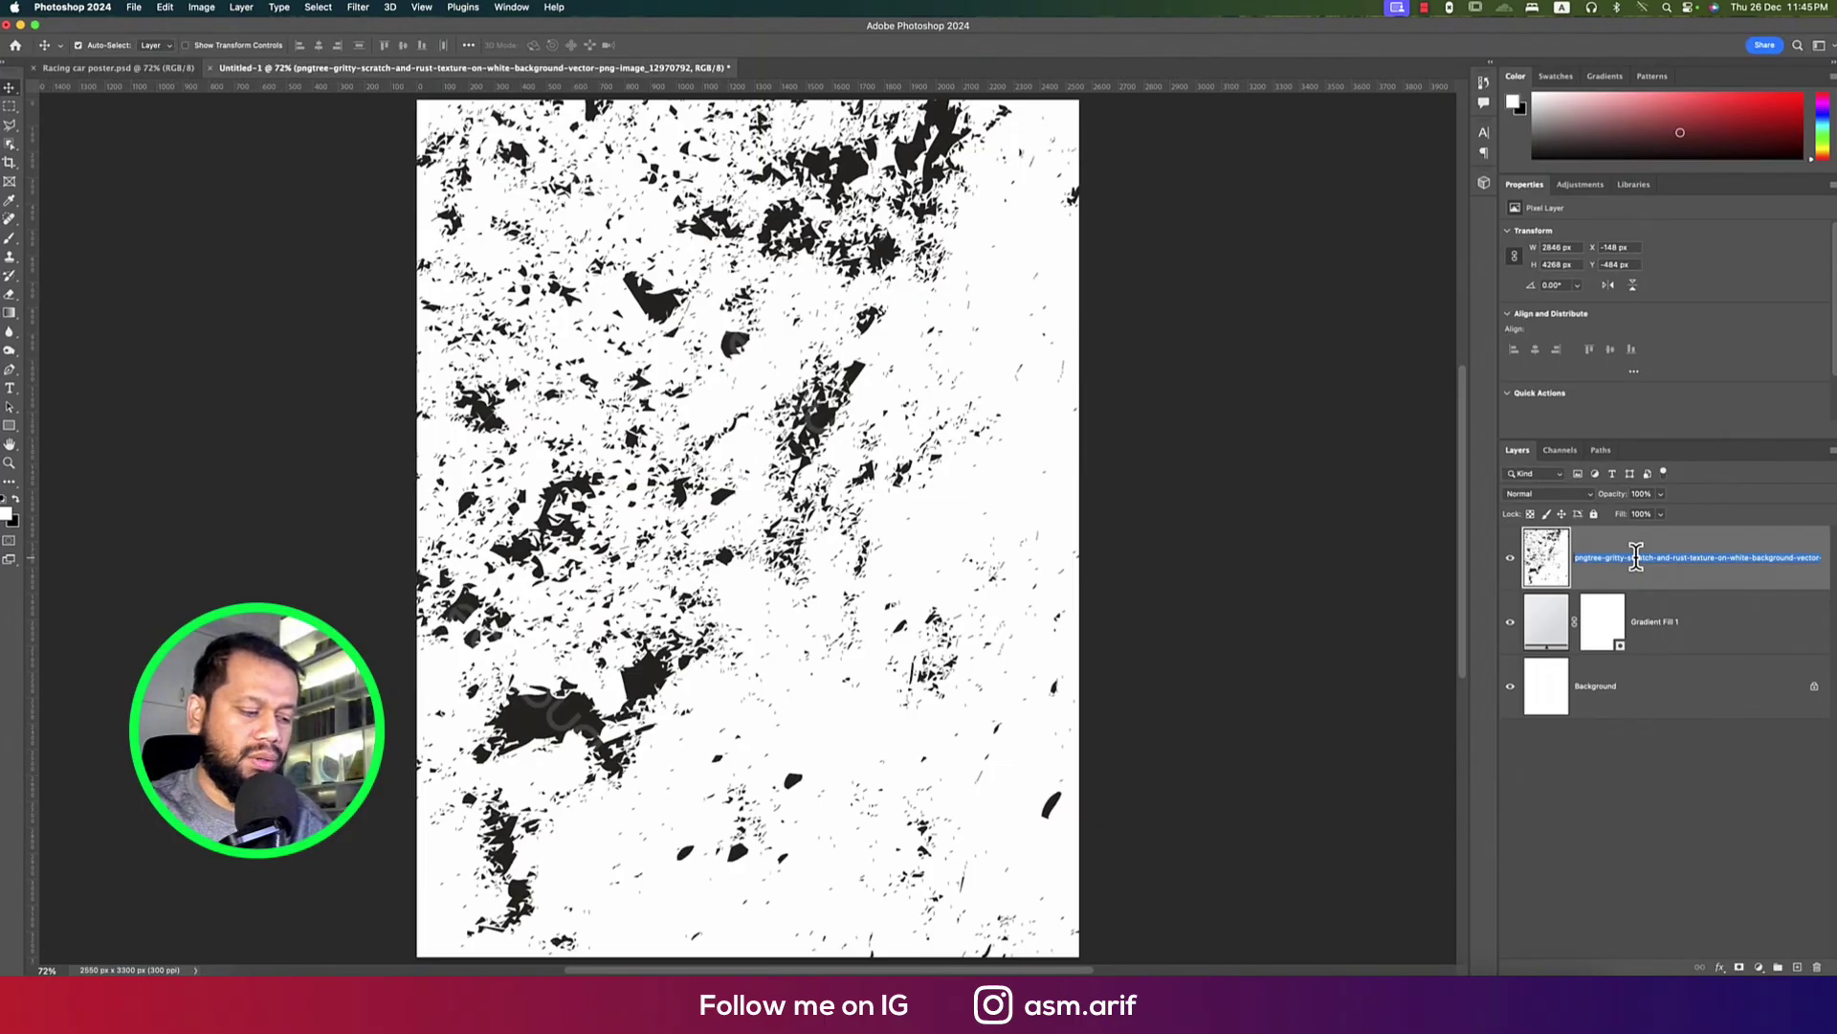
{"action": "type", "text": "te"}
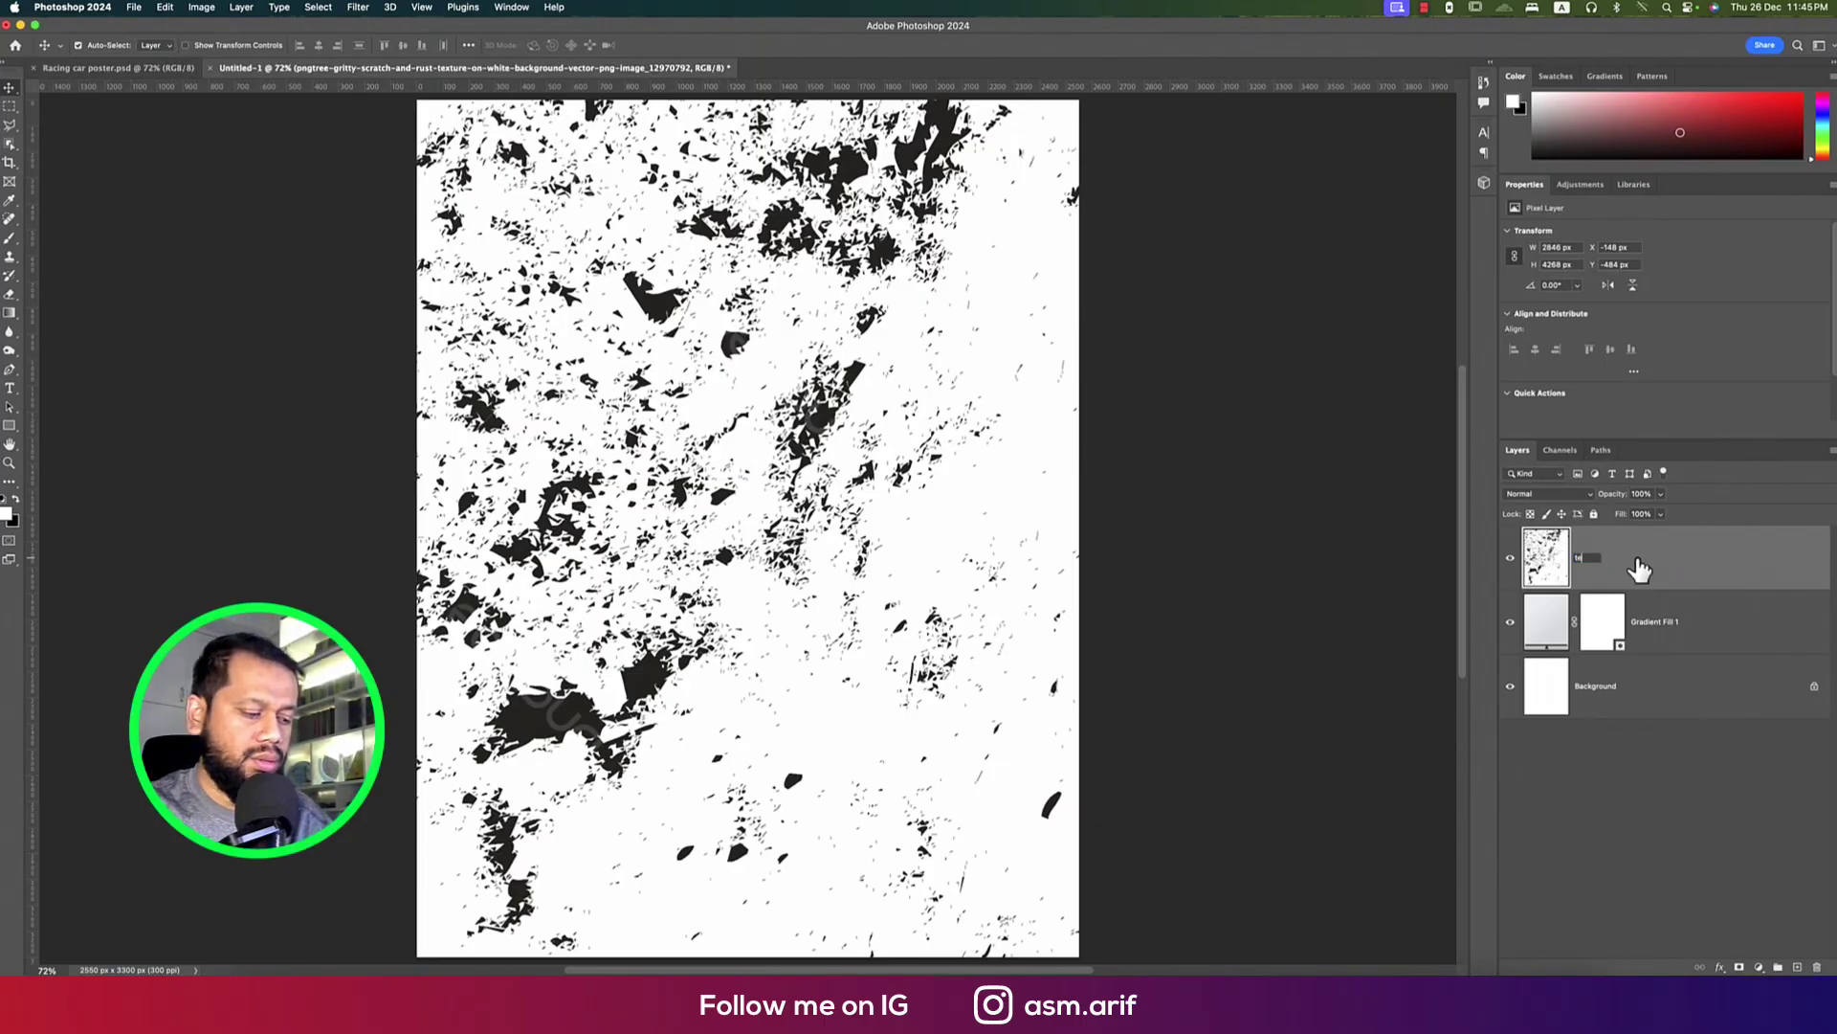
{"action": "type", "text": "xture"}
{"action": "key", "text": "Return"}
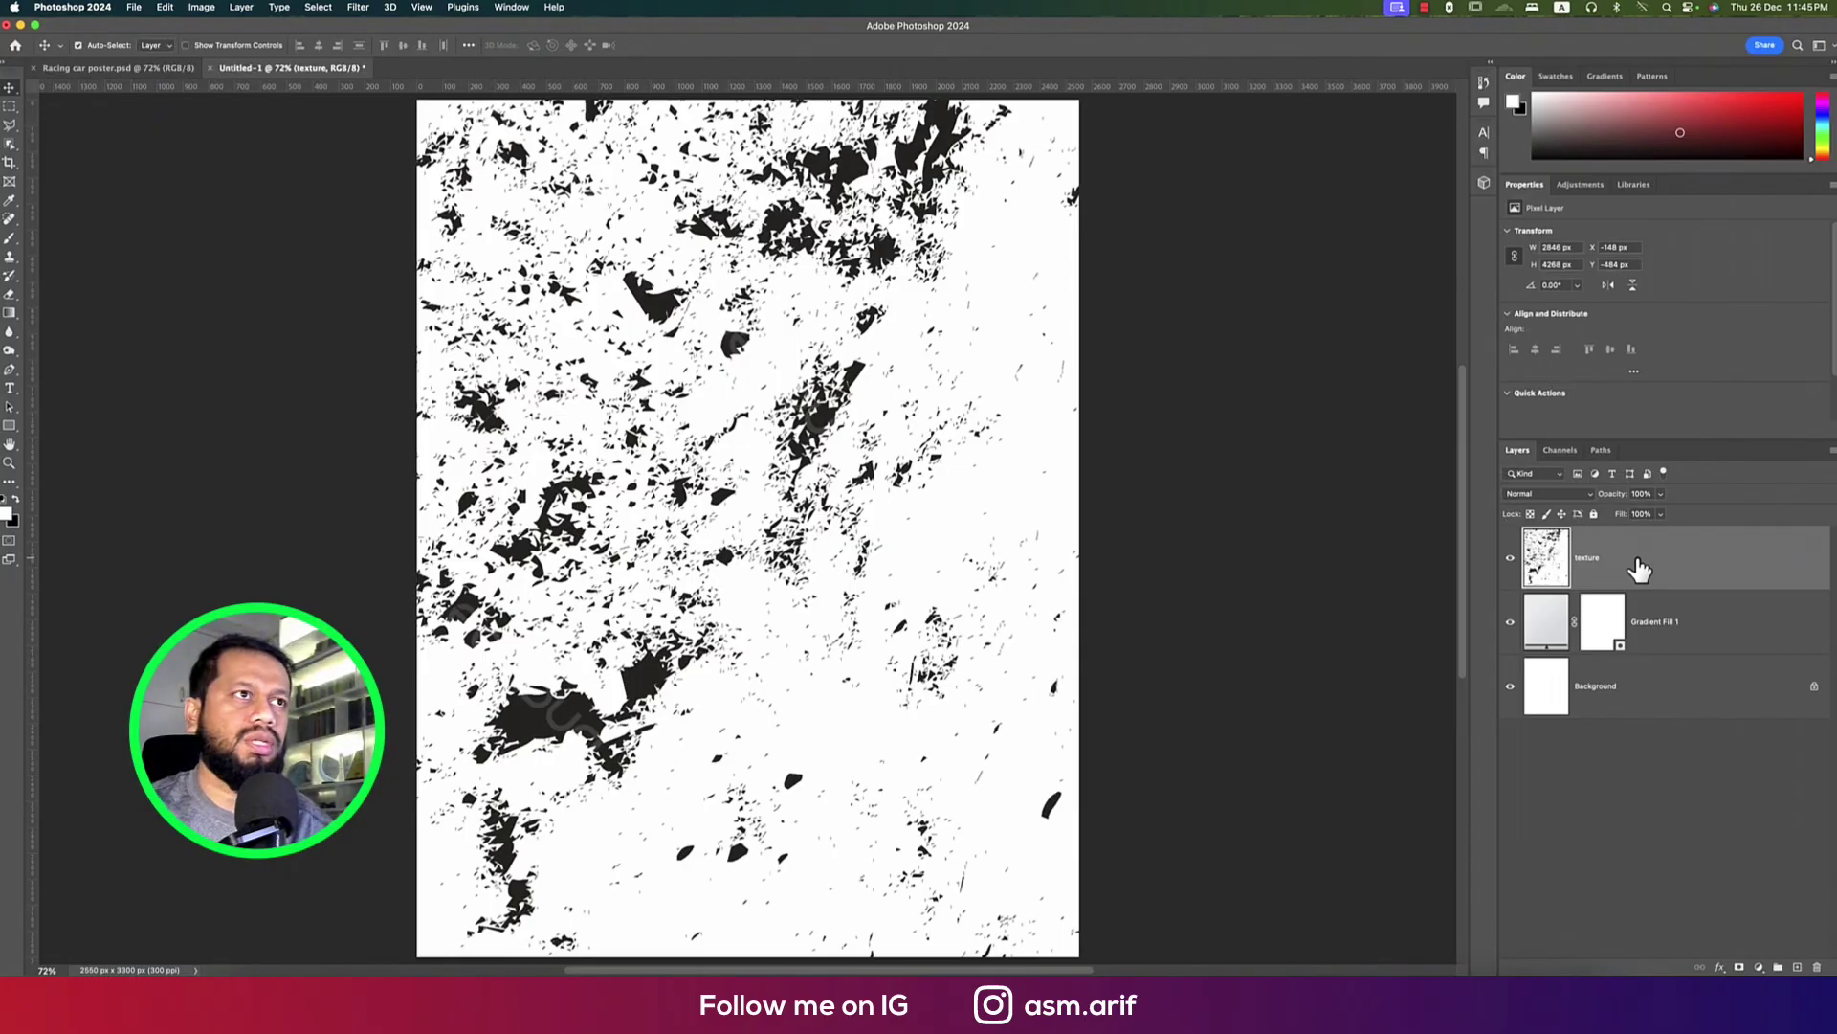
Invert the texture layer's colors and blend it in Screen mode at 52% opacity
{"action": "key", "text": "super+i"}
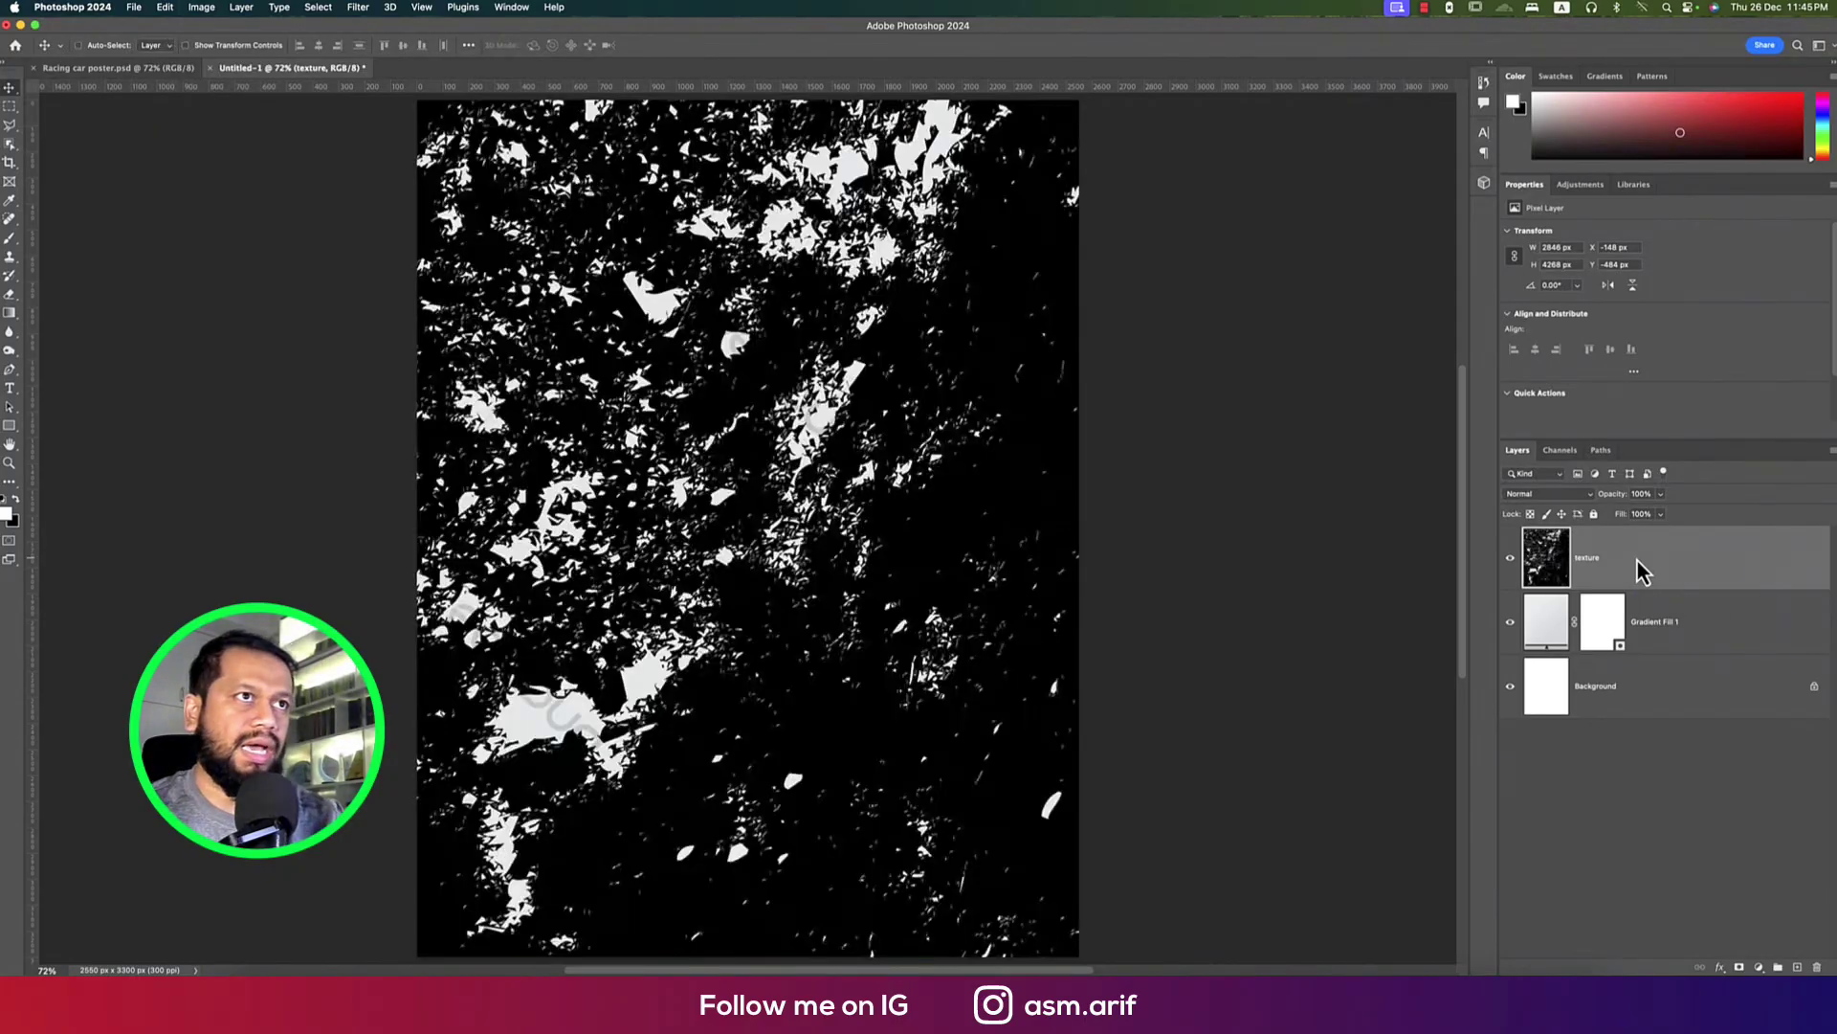
{"action": "left_click", "coordinate": [1536, 494]}
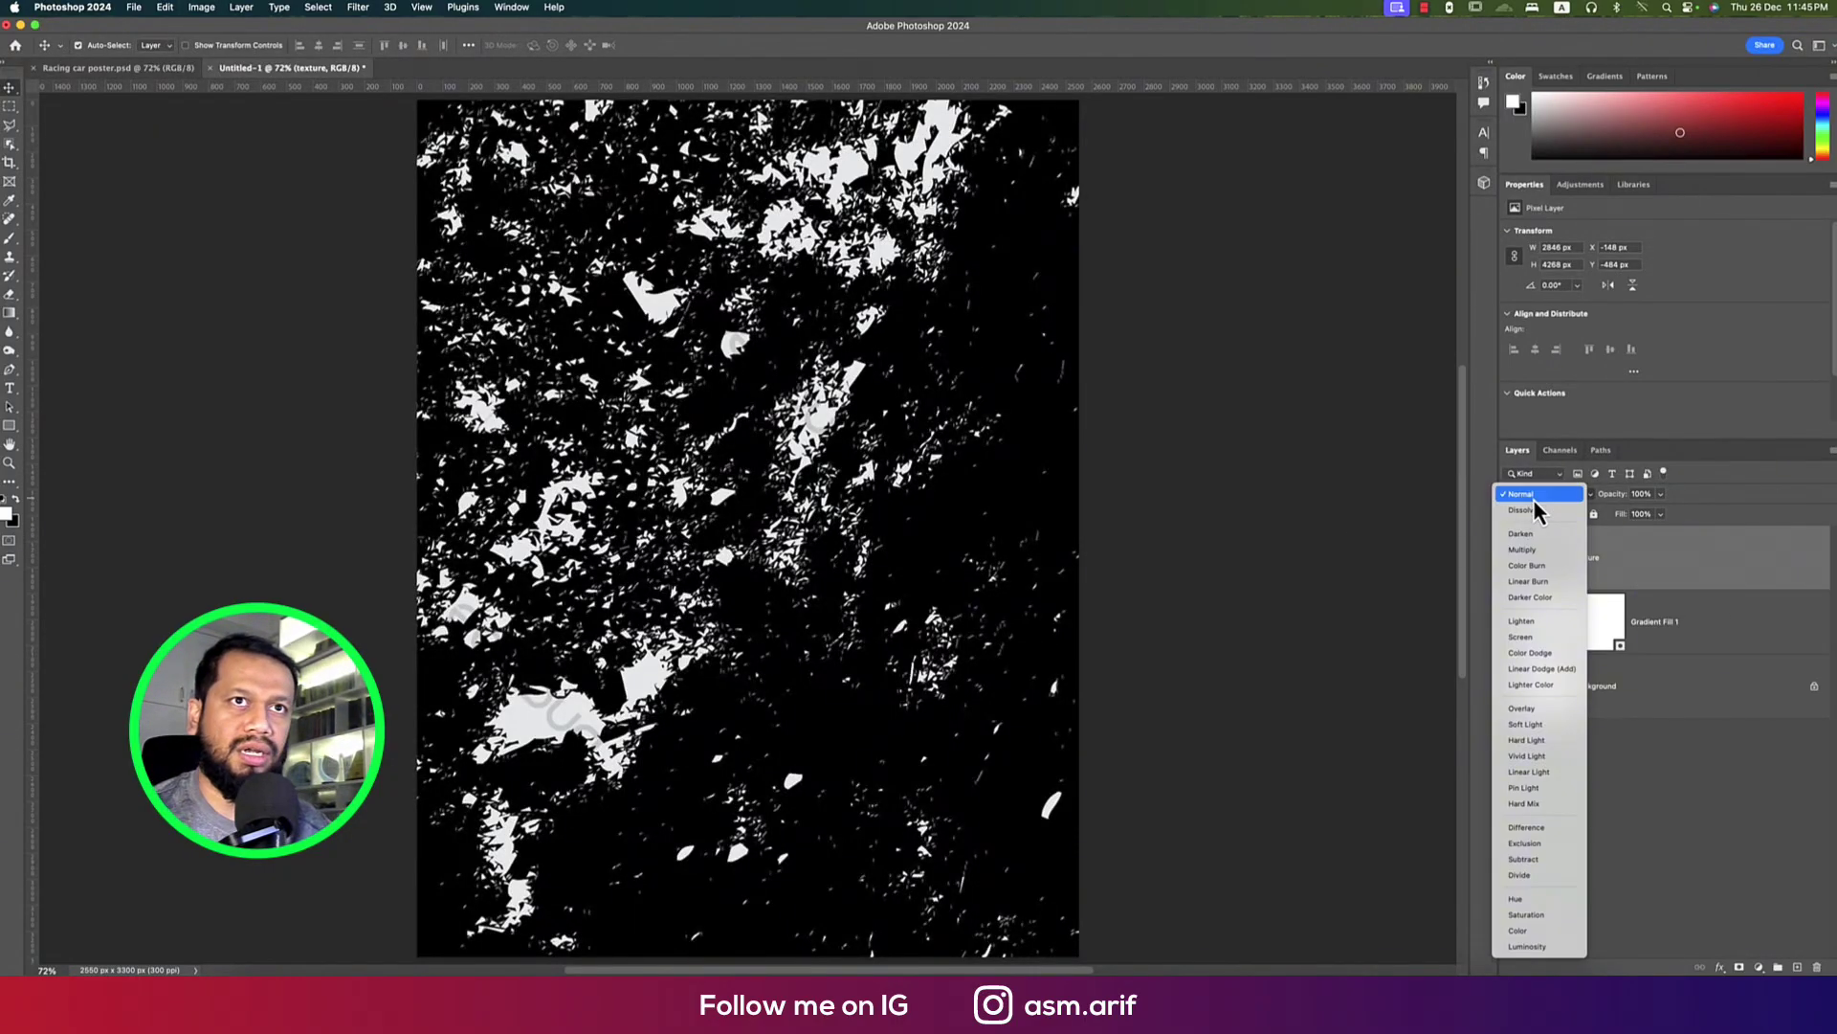
{"action": "left_click", "coordinate": [1530, 635]}
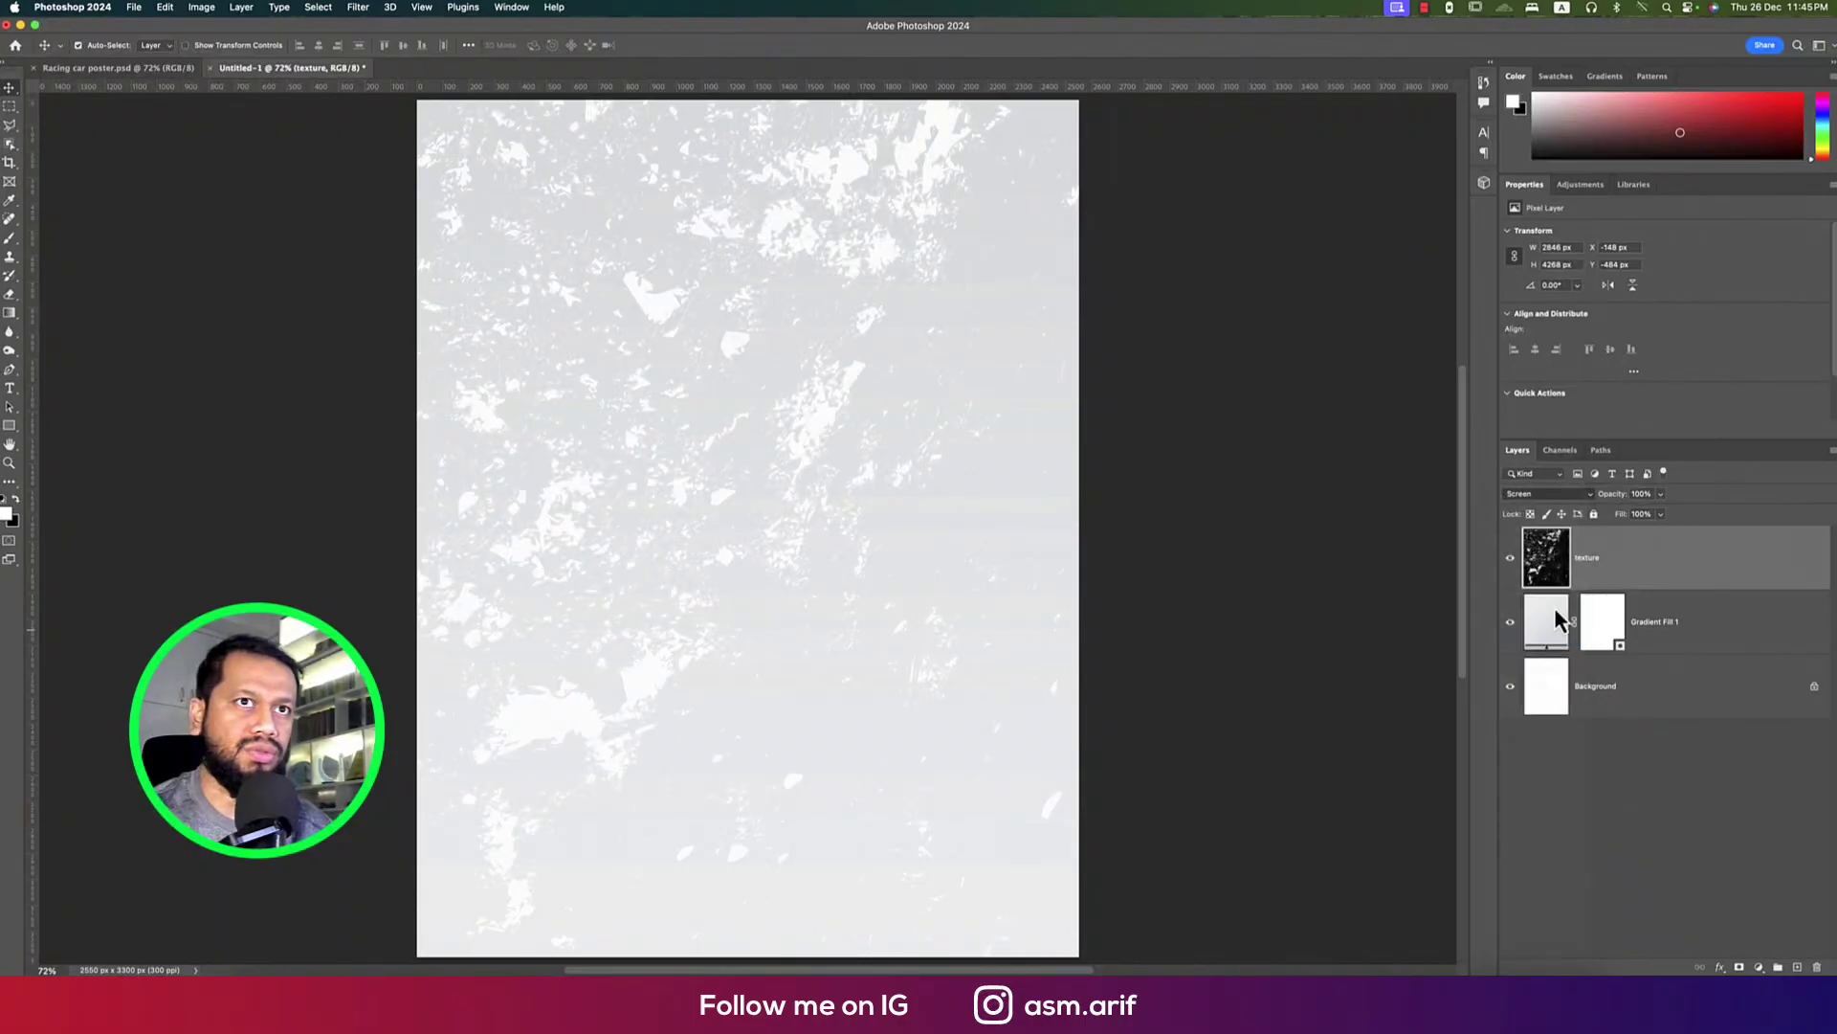
{"action": "key", "text": "5"}
{"action": "key", "text": "2"}
Embed the brush-stroke-texture_1409-8196.avif image in the poster, keeping the default Camera Raw settings
{"action": "left_click", "coordinate": [135, 9]}
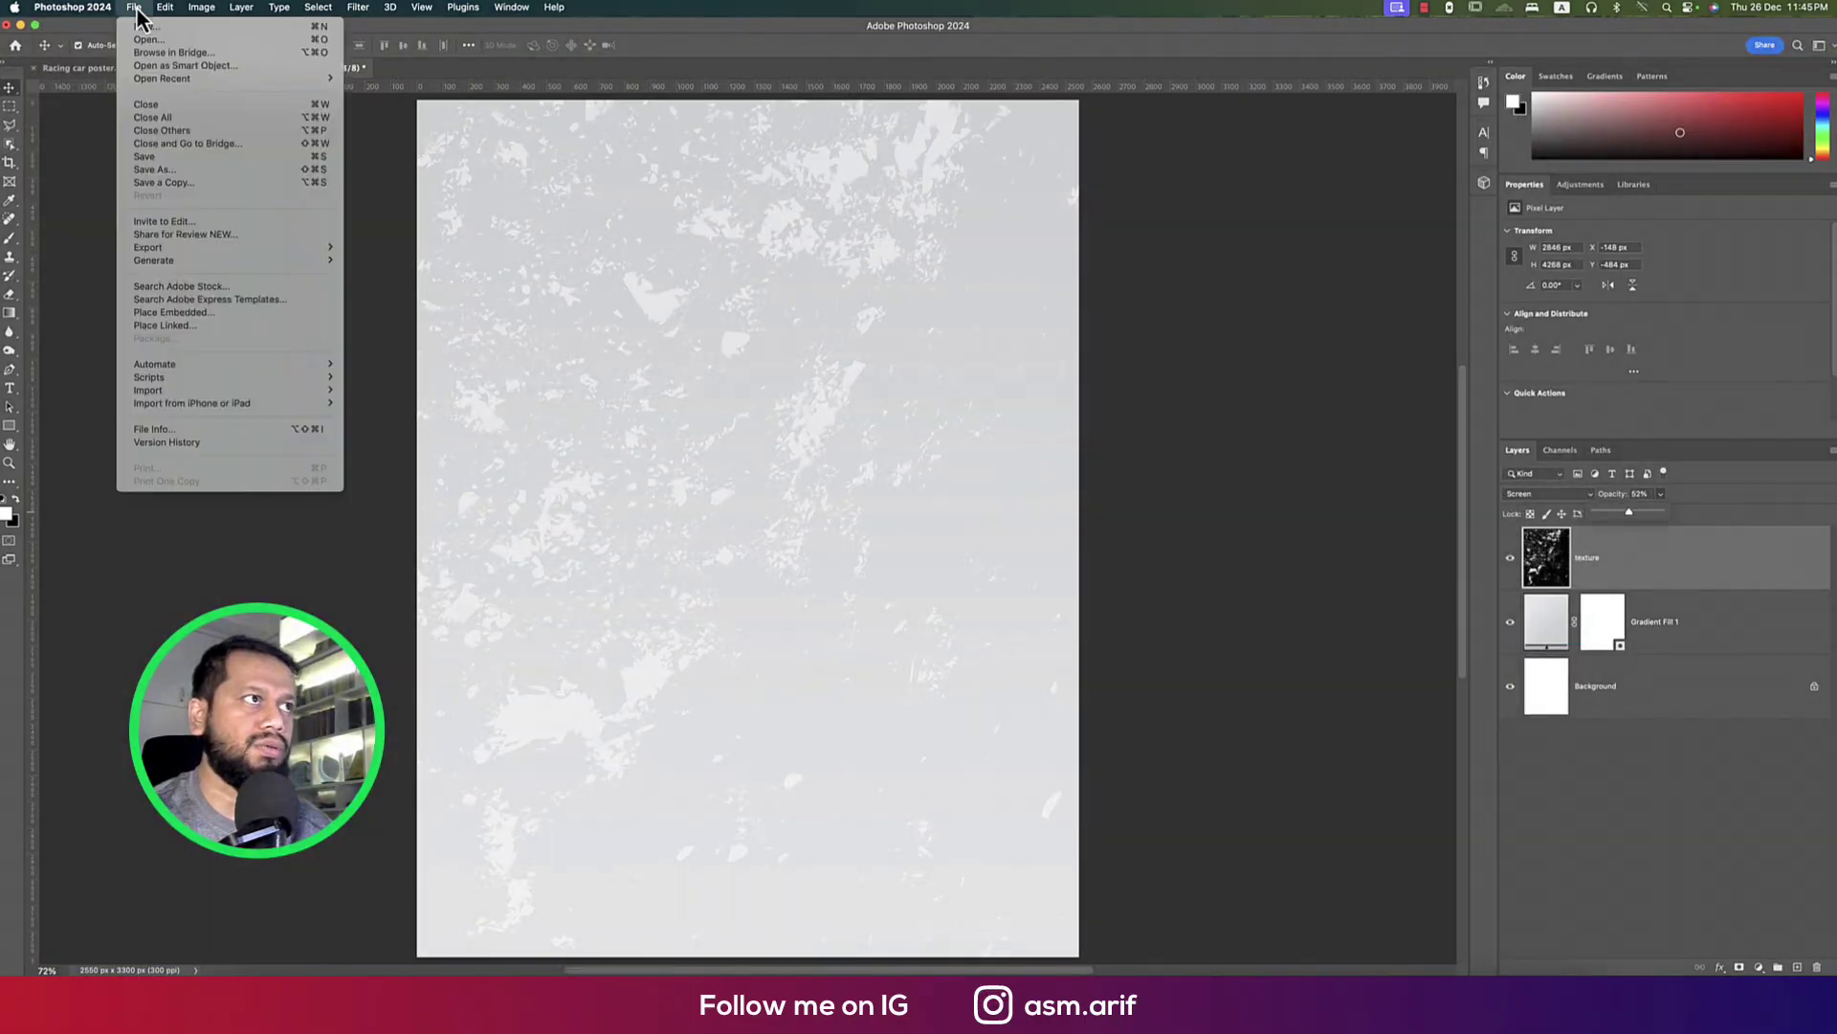
{"action": "left_click", "coordinate": [192, 313]}
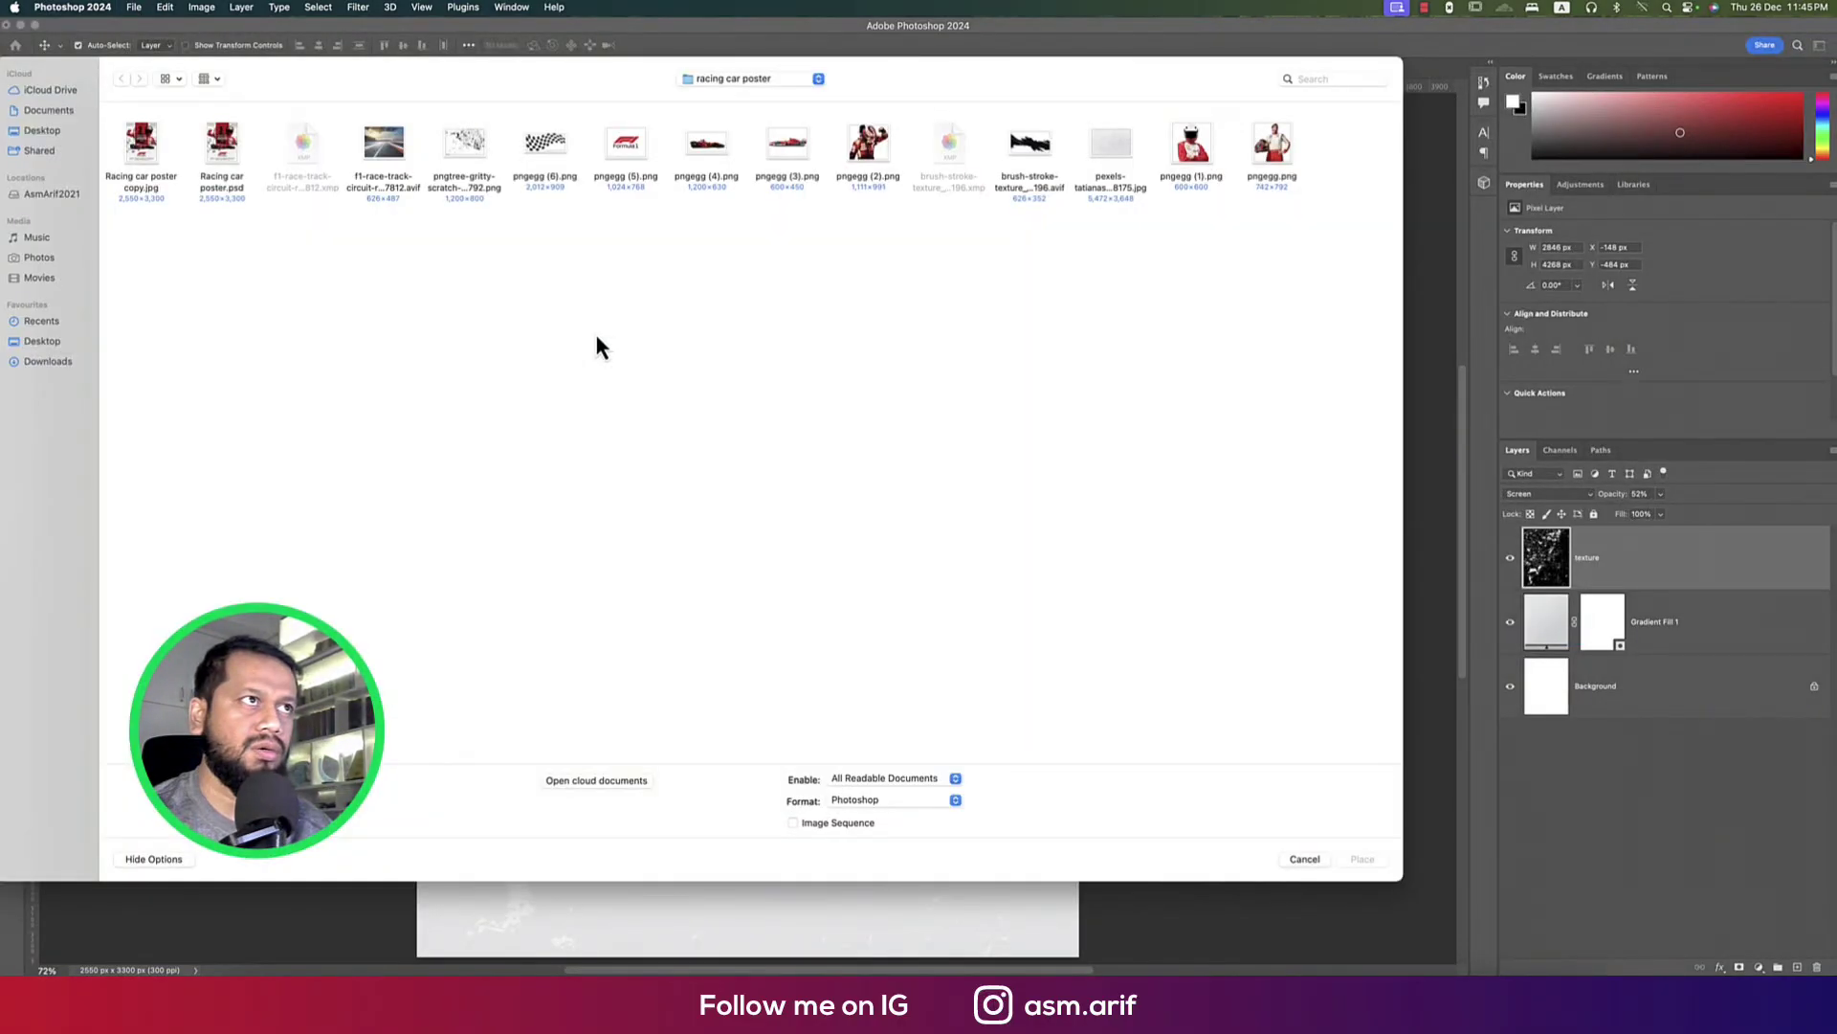
{"action": "double_click", "coordinate": [1025, 152]}
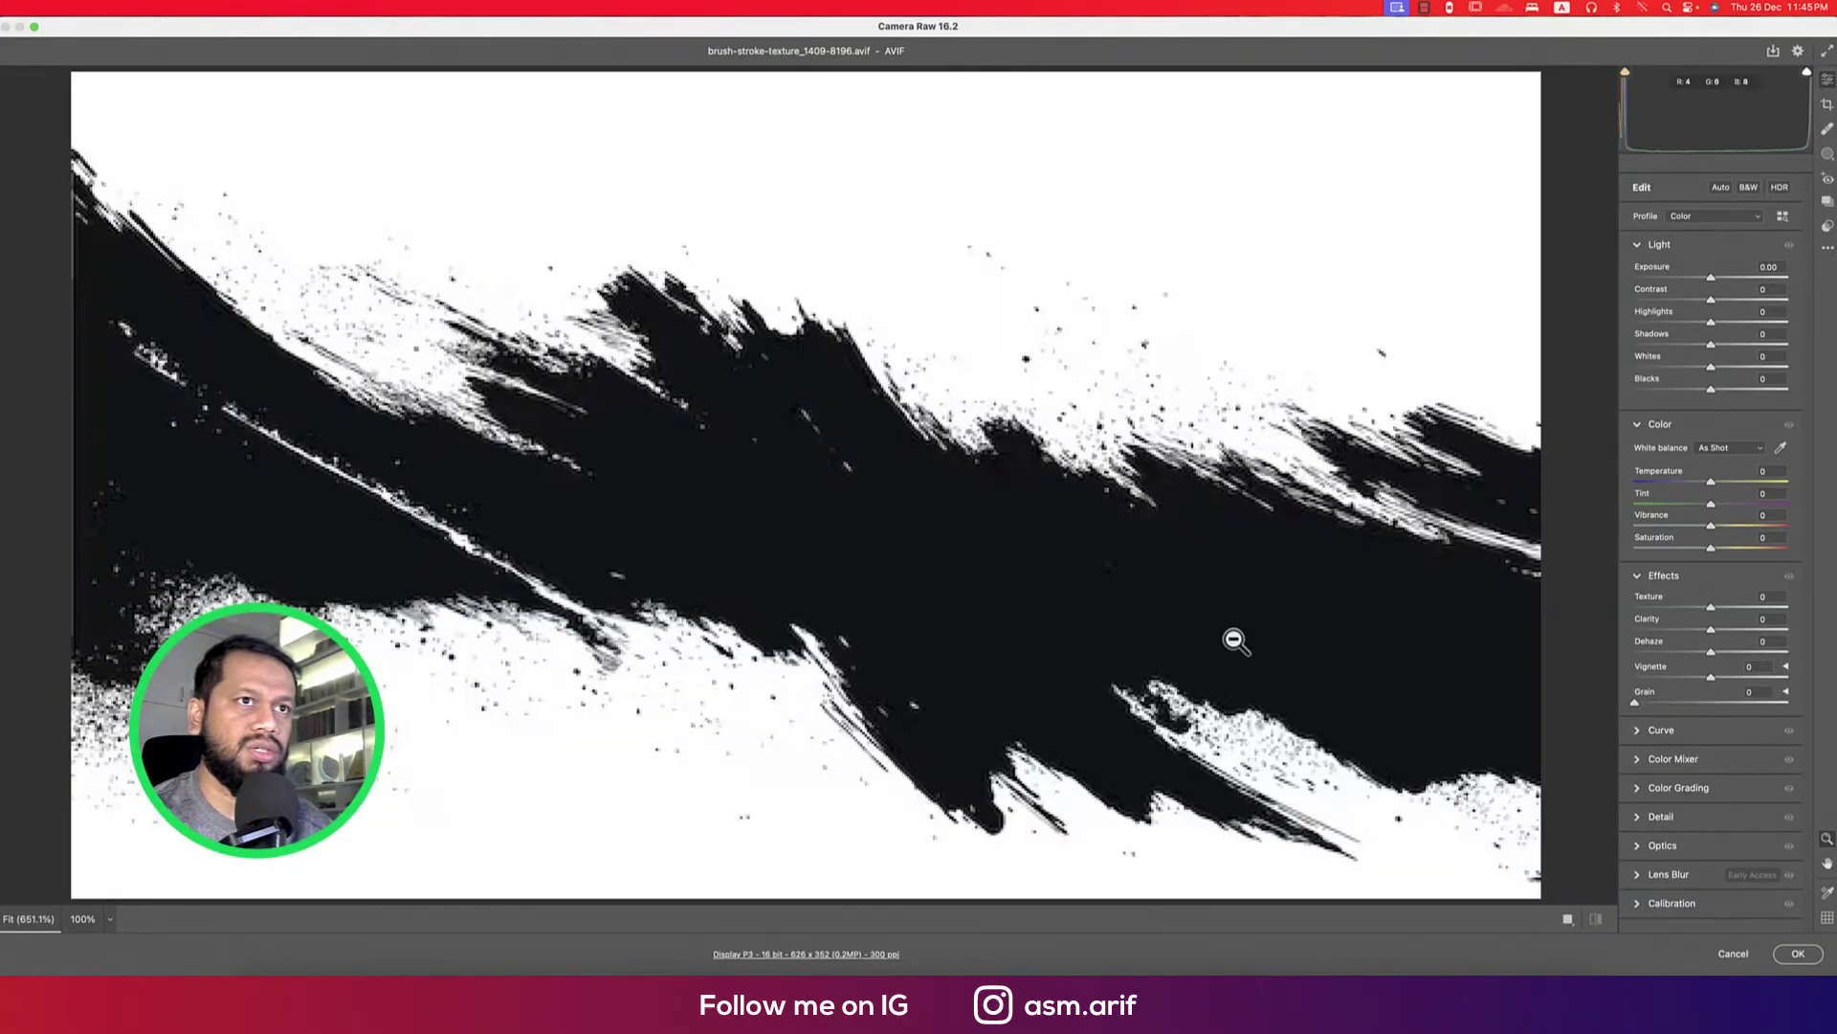
{"action": "left_click", "coordinate": [1797, 955]}
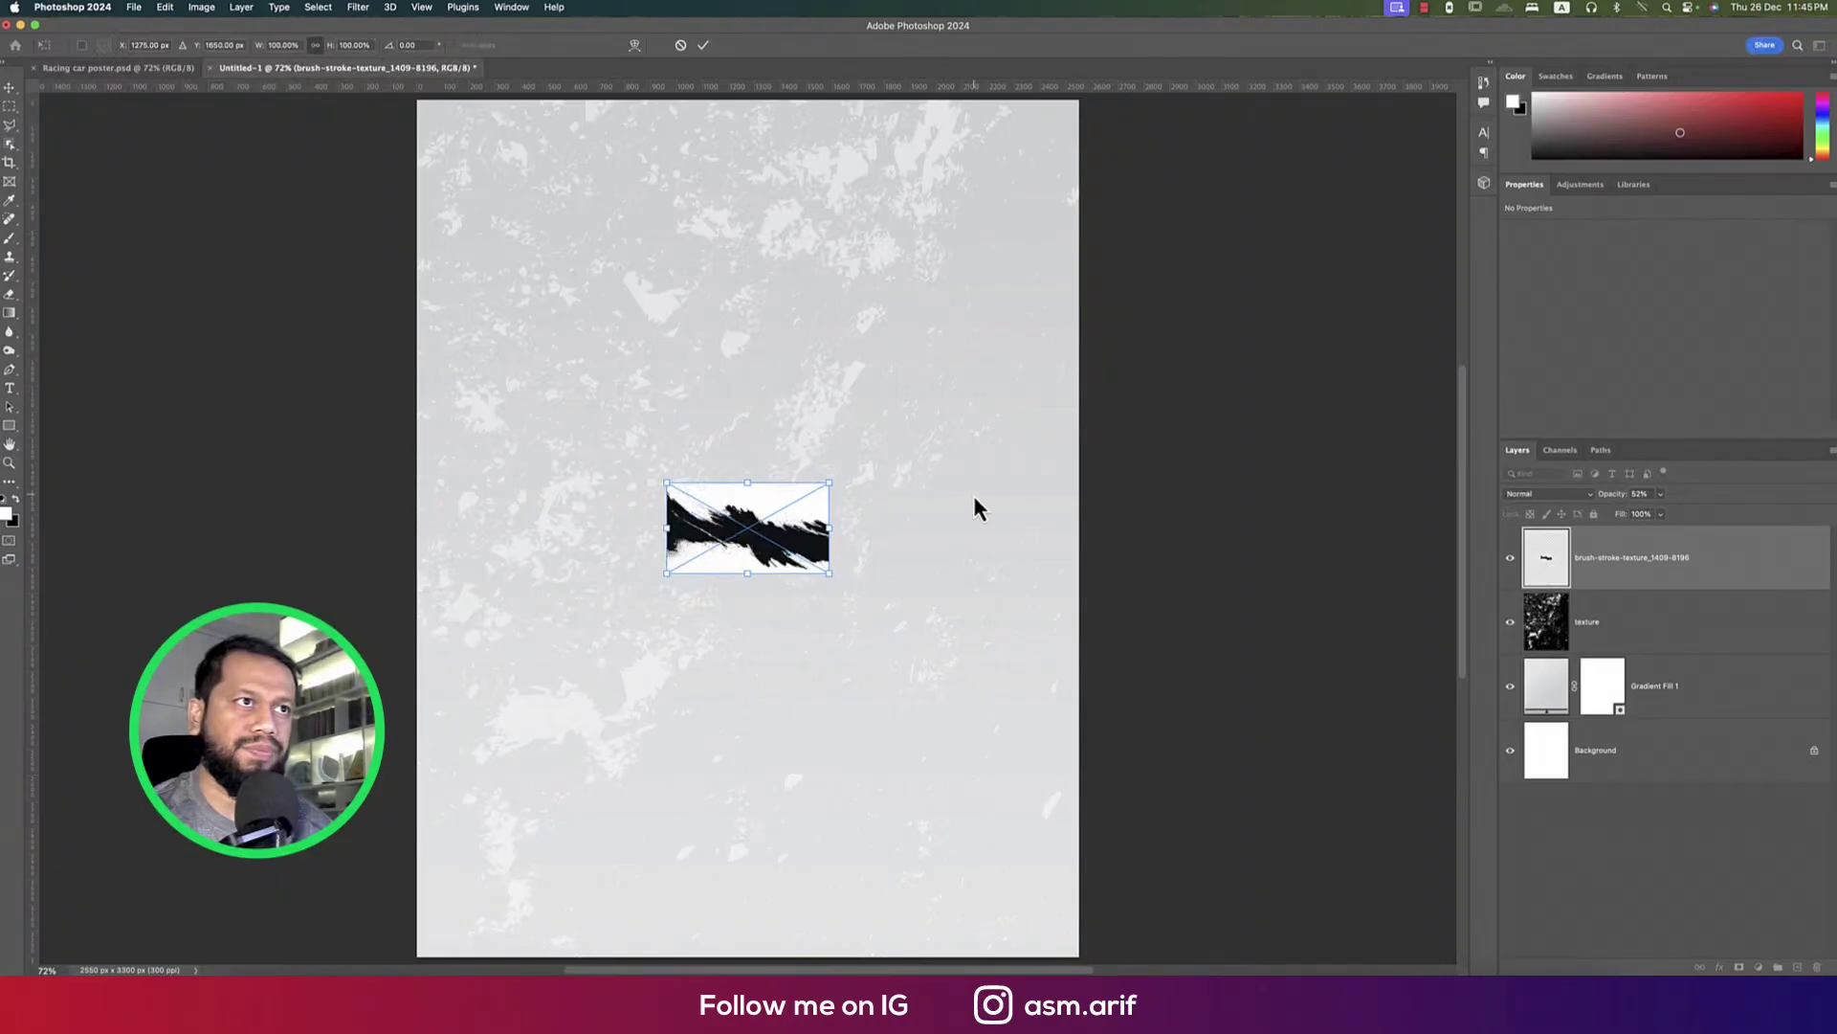
Rotate the brush stroke image 30° and enlarge it to run diagonally across the page's full width
{"action": "mouse_move", "coordinate": [834, 536]}
{"action": "left_mouse_down"}
{"action": "mouse_move", "coordinate": [1070, 554]}
{"action": "mouse_move", "coordinate": [1063, 697]}
{"action": "left_mouse_up"}
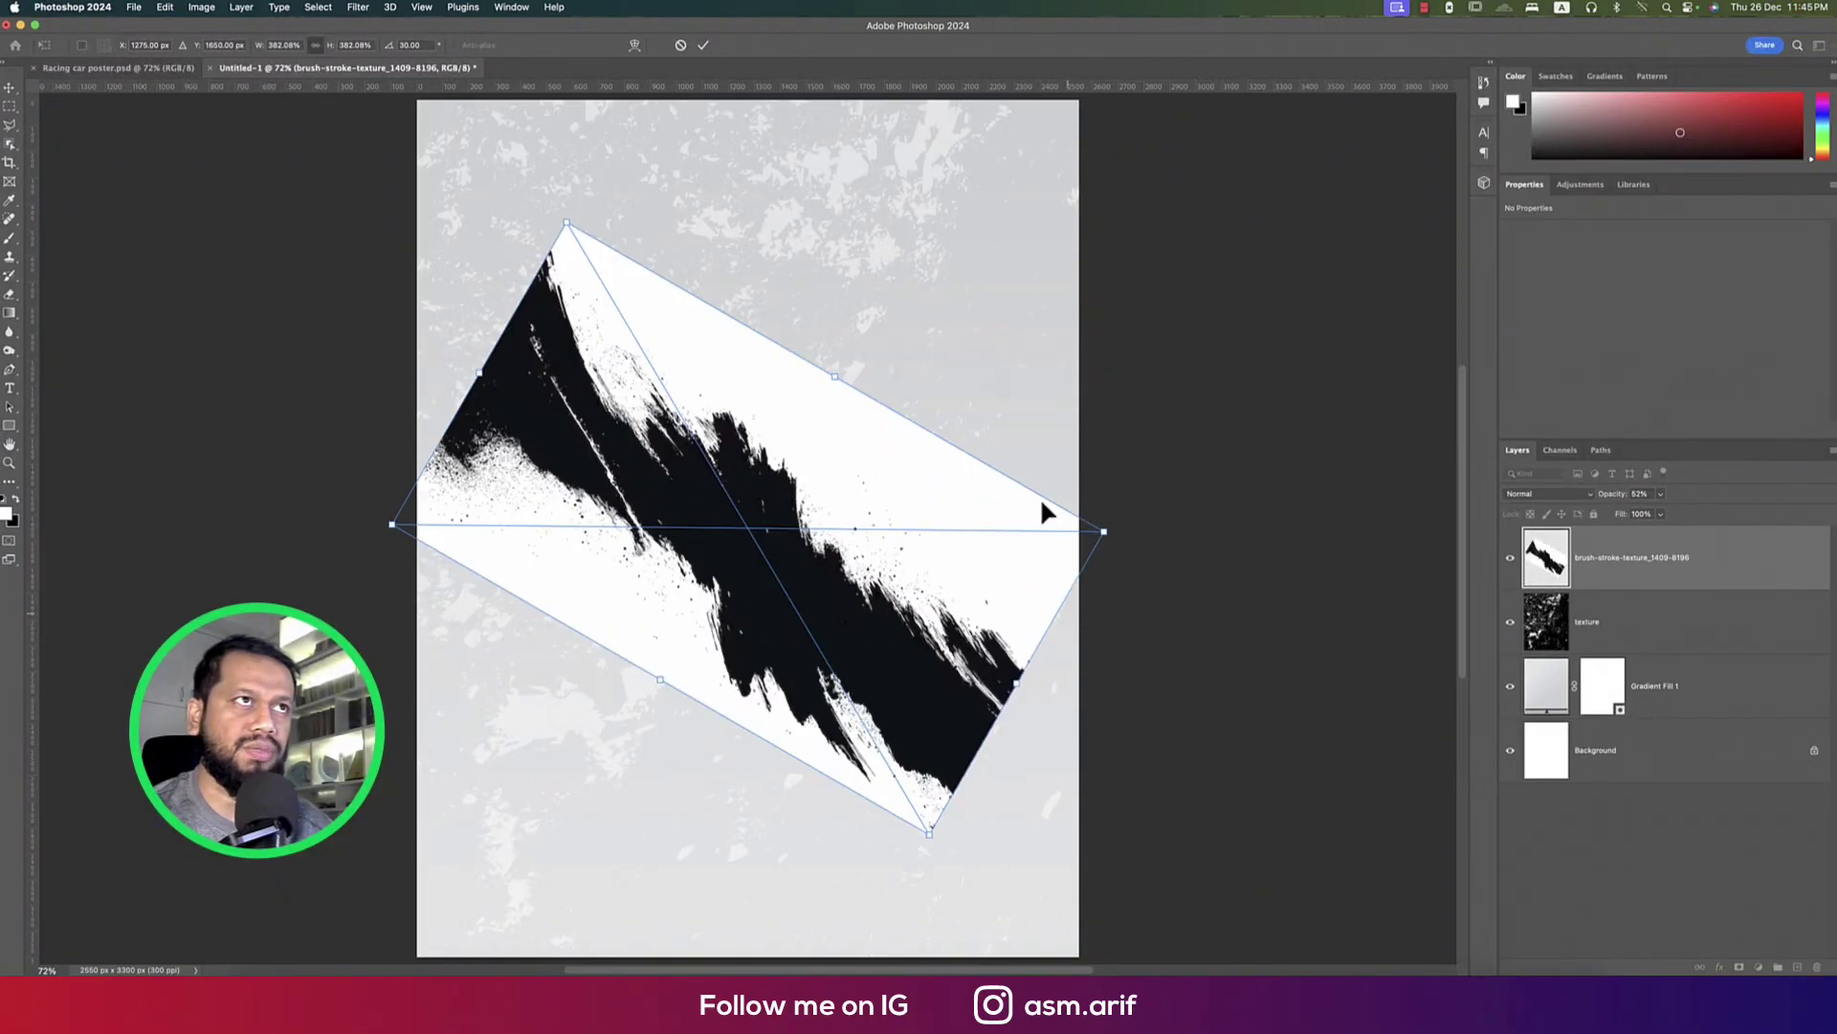
{"action": "left_click_drag", "start_coordinate": [480, 373], "coordinate": [314, 251]}
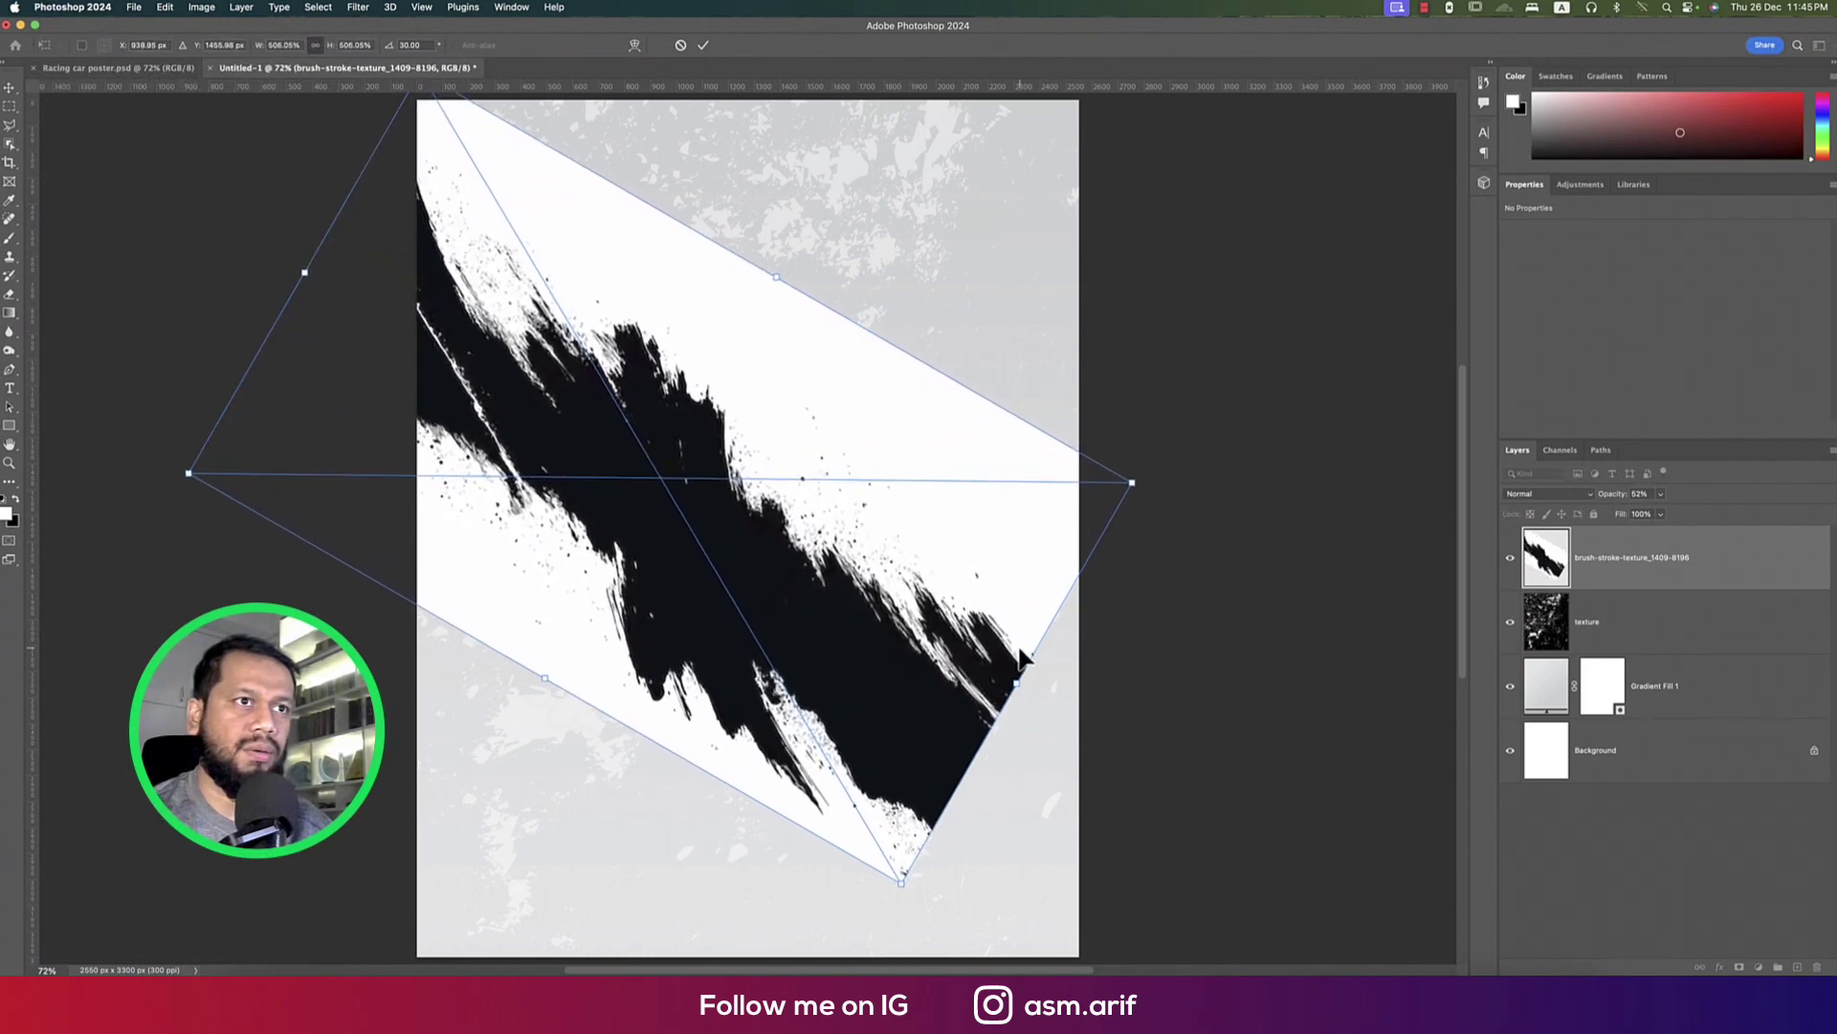
{"action": "left_click_drag", "start_coordinate": [1015, 685], "coordinate": [1194, 759]}
{"action": "left_click_drag", "start_coordinate": [1056, 739], "coordinate": [1060, 594]}
{"action": "key", "text": "Return"}
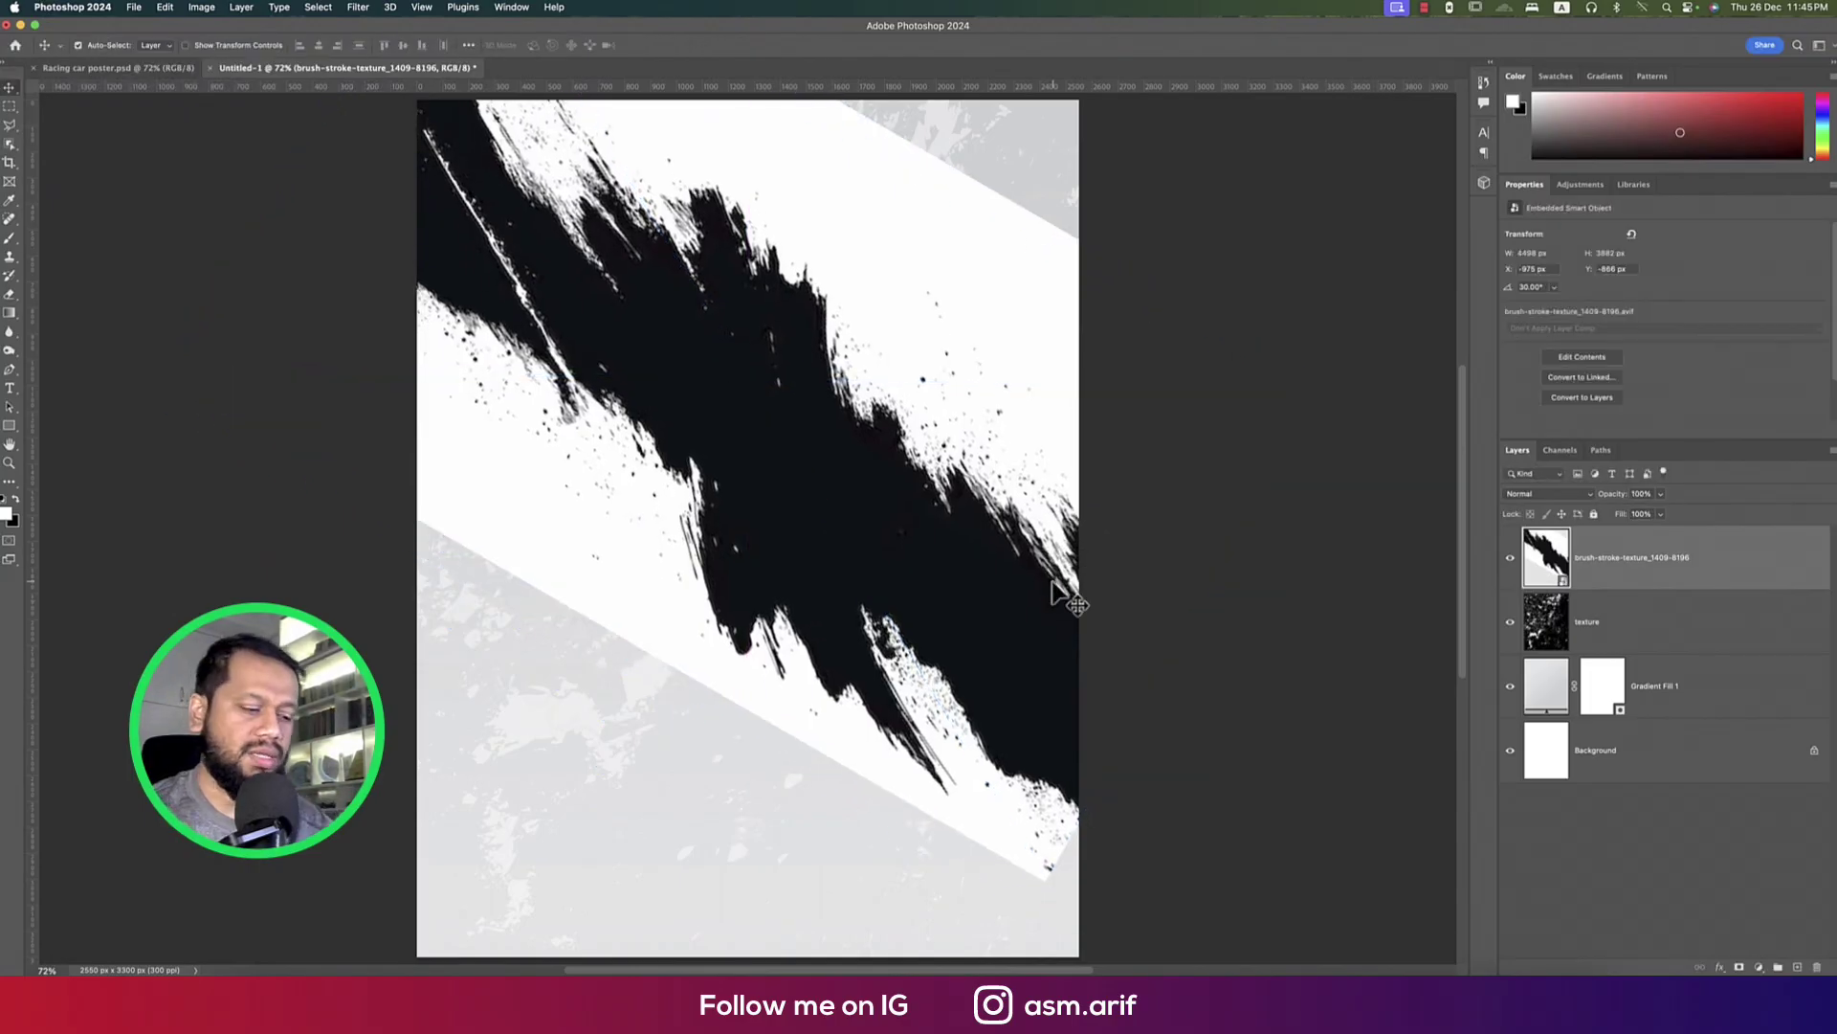
Invert the brush stroke image's colors and rasterize its layer
{"action": "key", "text": "super+i"}
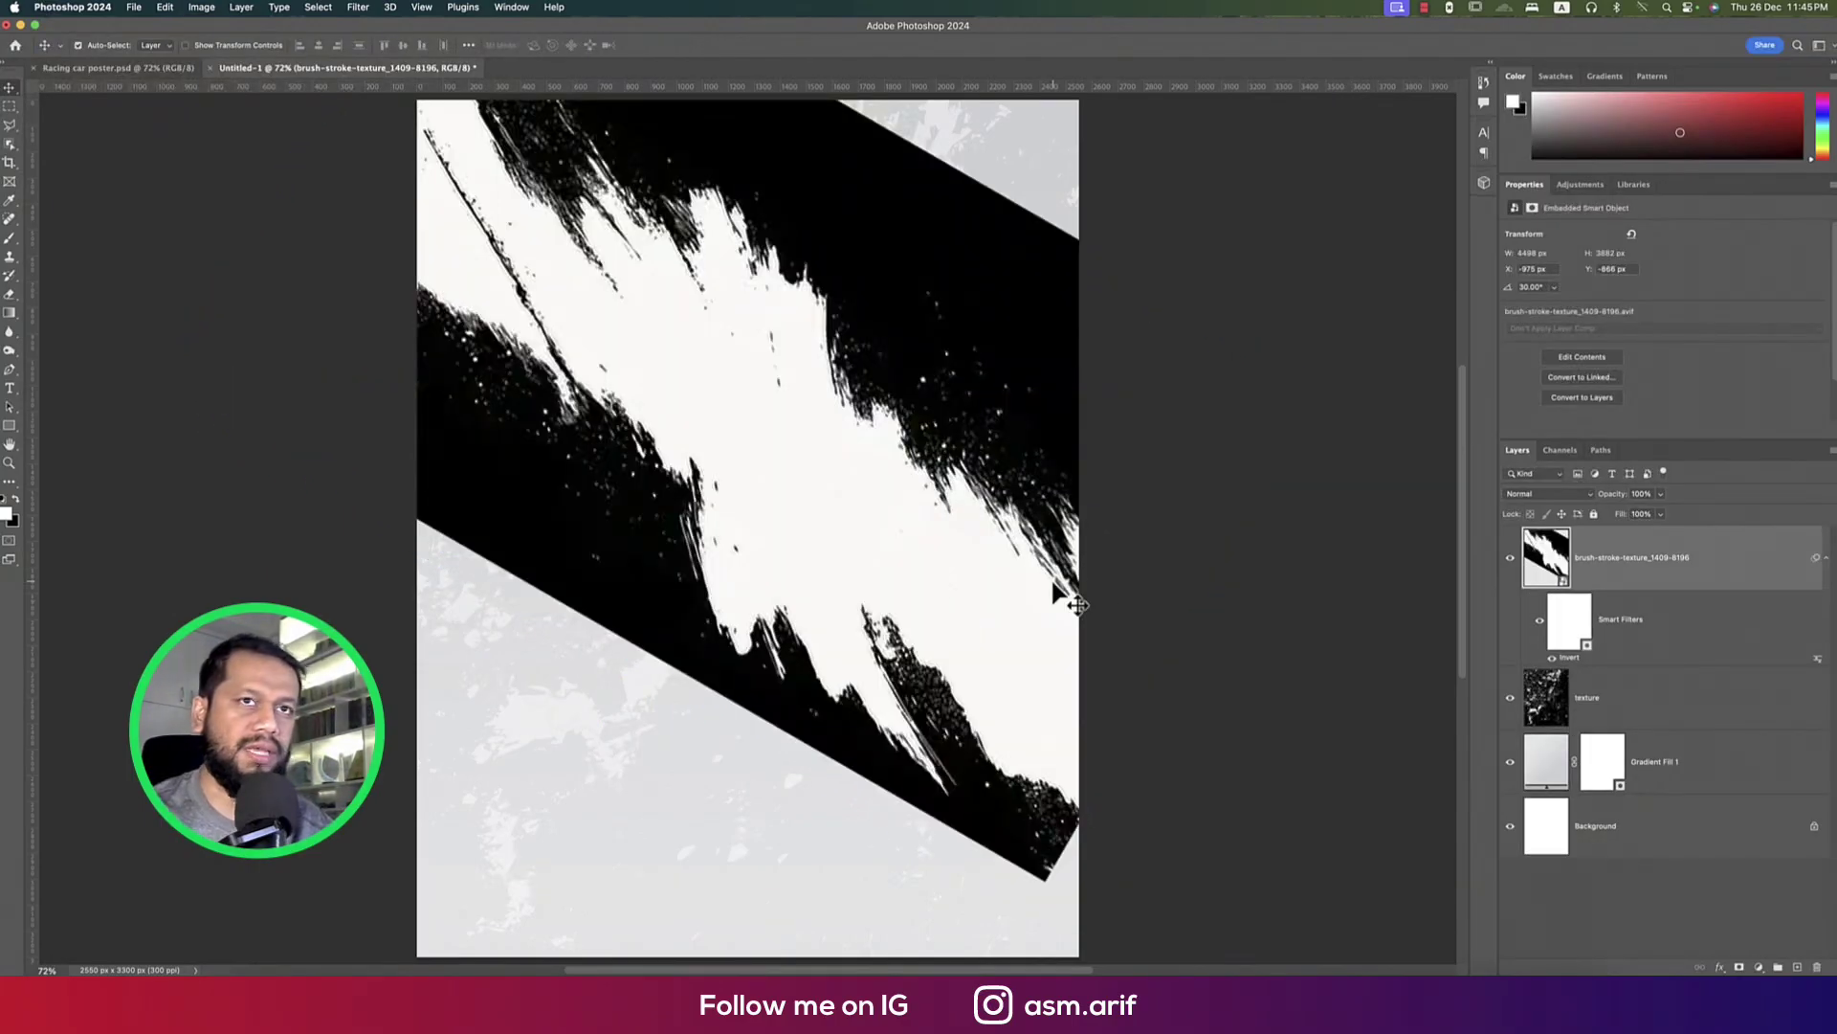
{"action": "right_click", "coordinate": [1628, 560]}
{"action": "left_click", "coordinate": [1624, 579]}
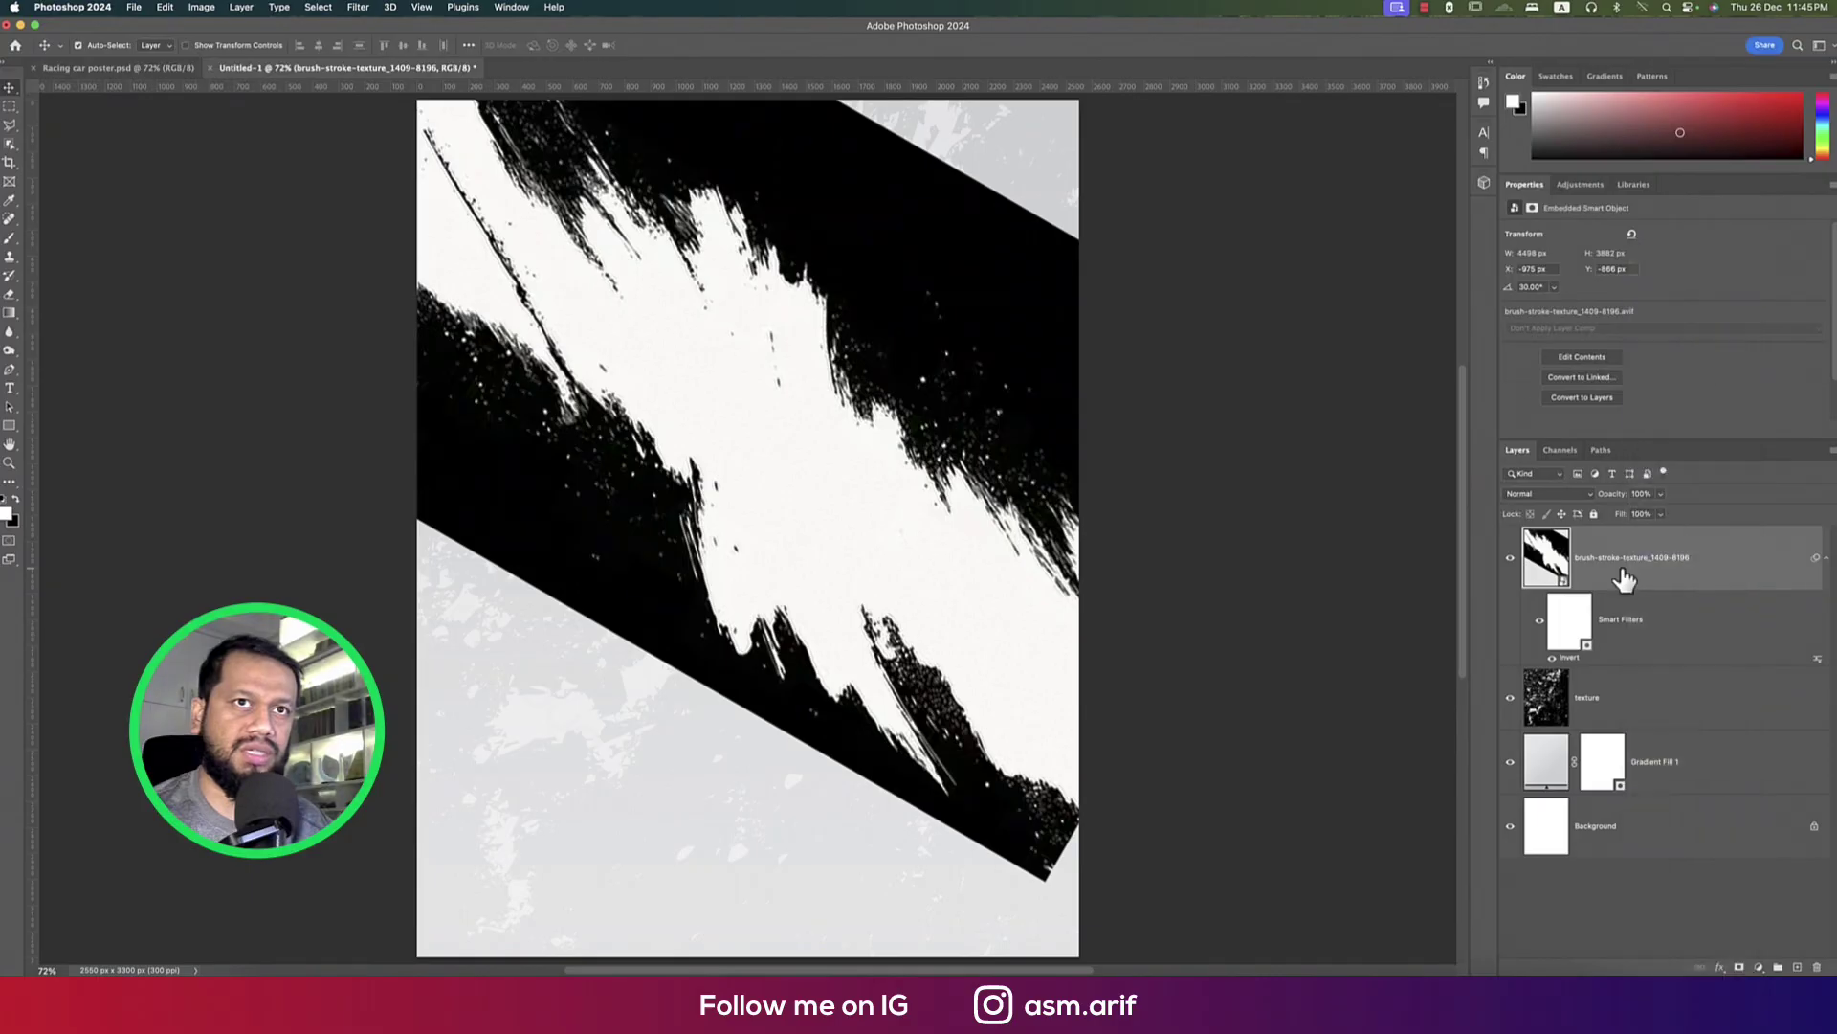
Rename the rasterized brush stroke layer "brush"
{"action": "double_click", "coordinate": [1620, 558]}
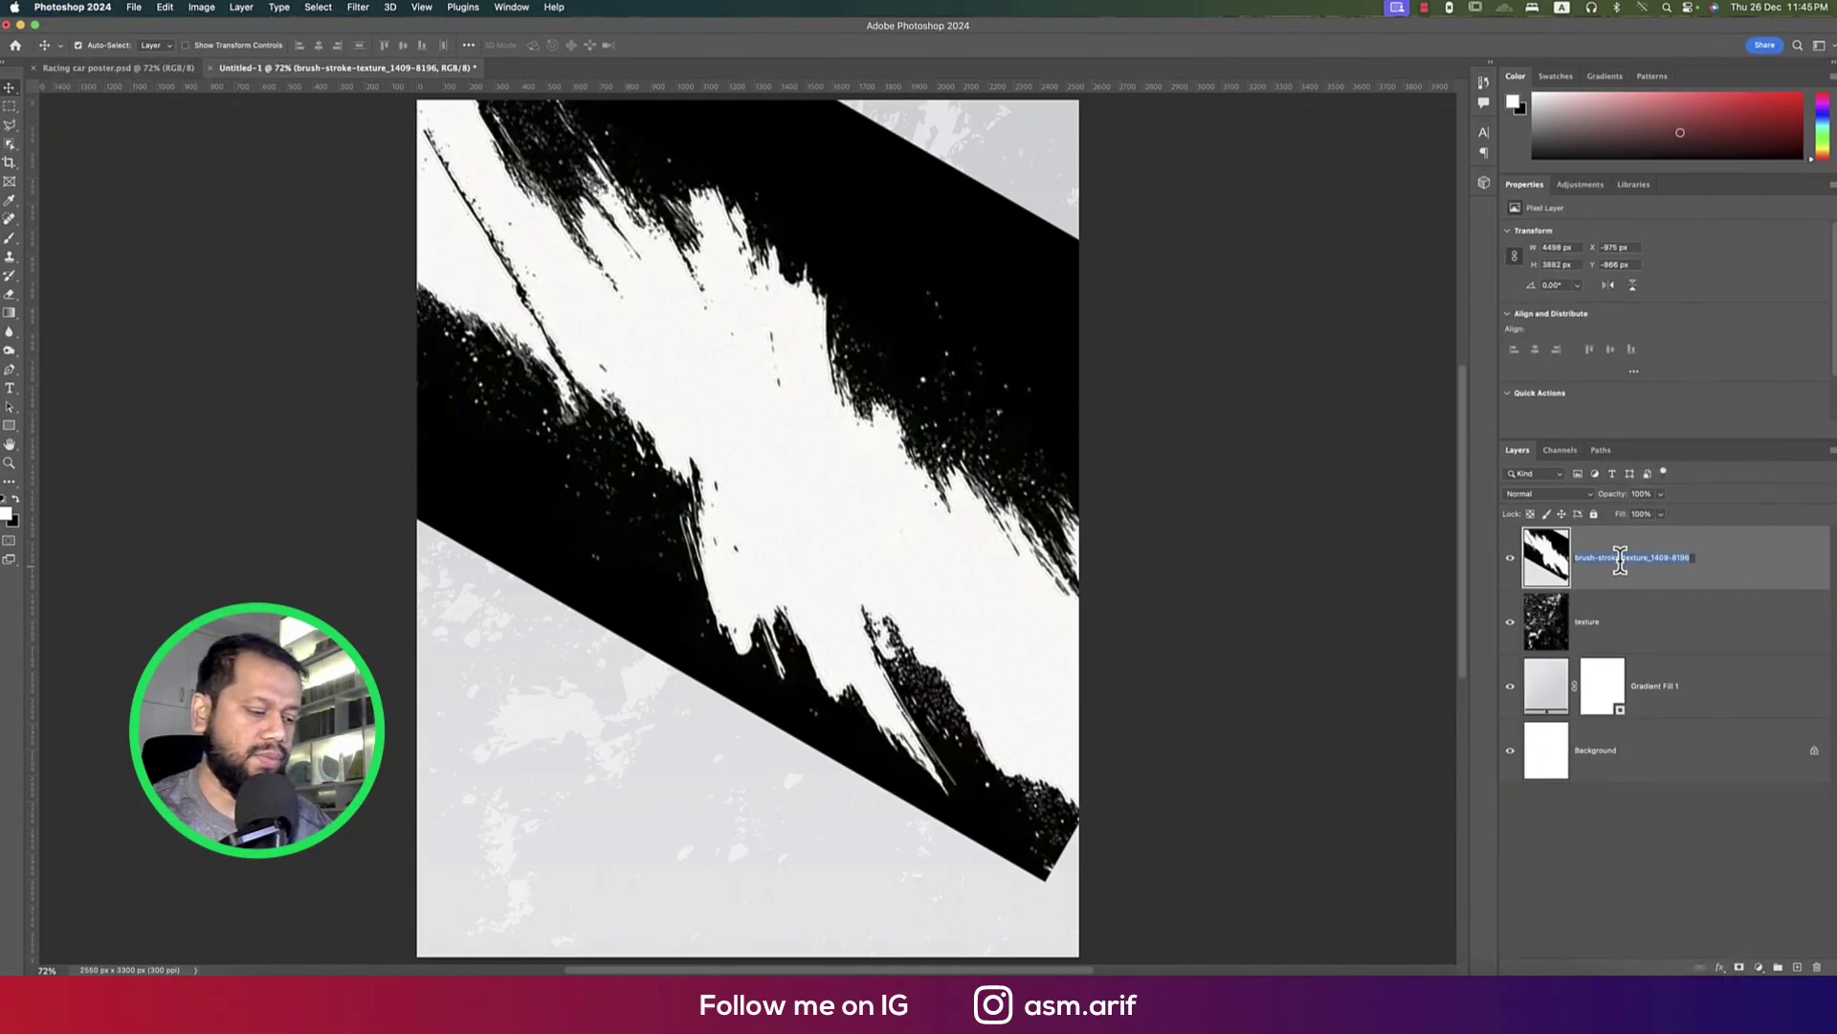
{"action": "type", "text": "brush"}
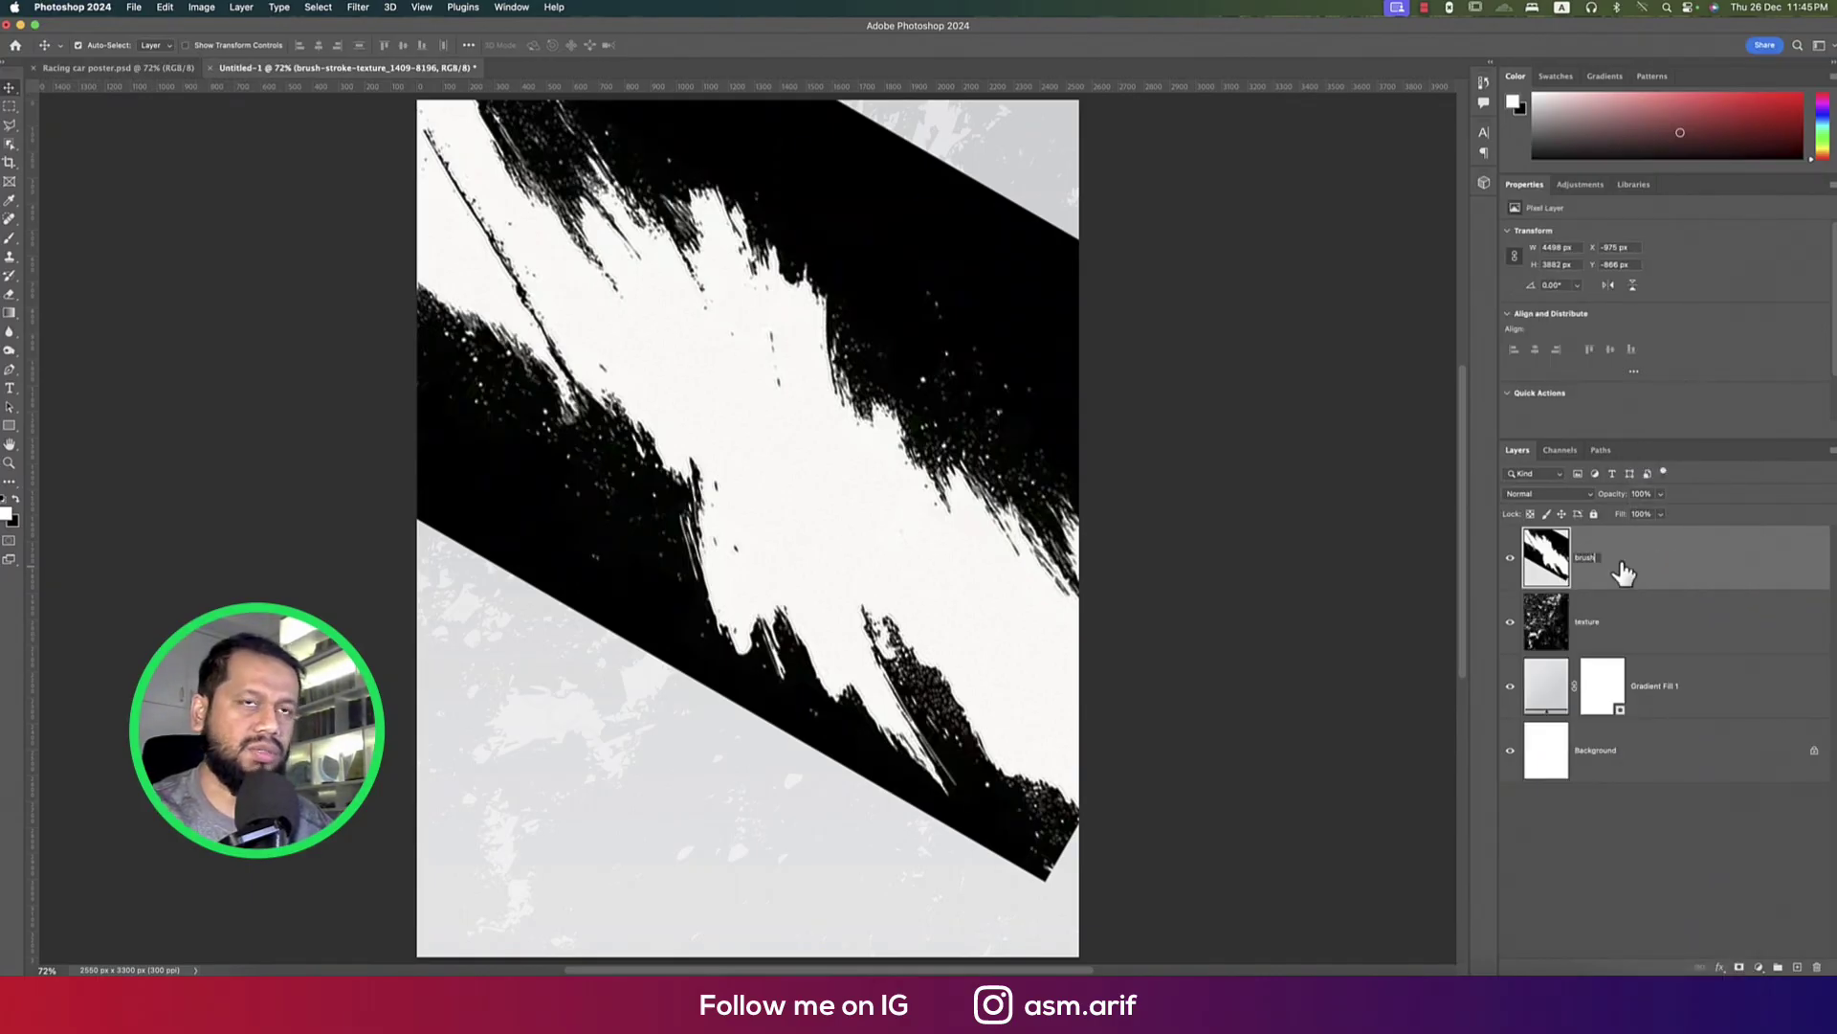
{"action": "key", "text": "Return"}
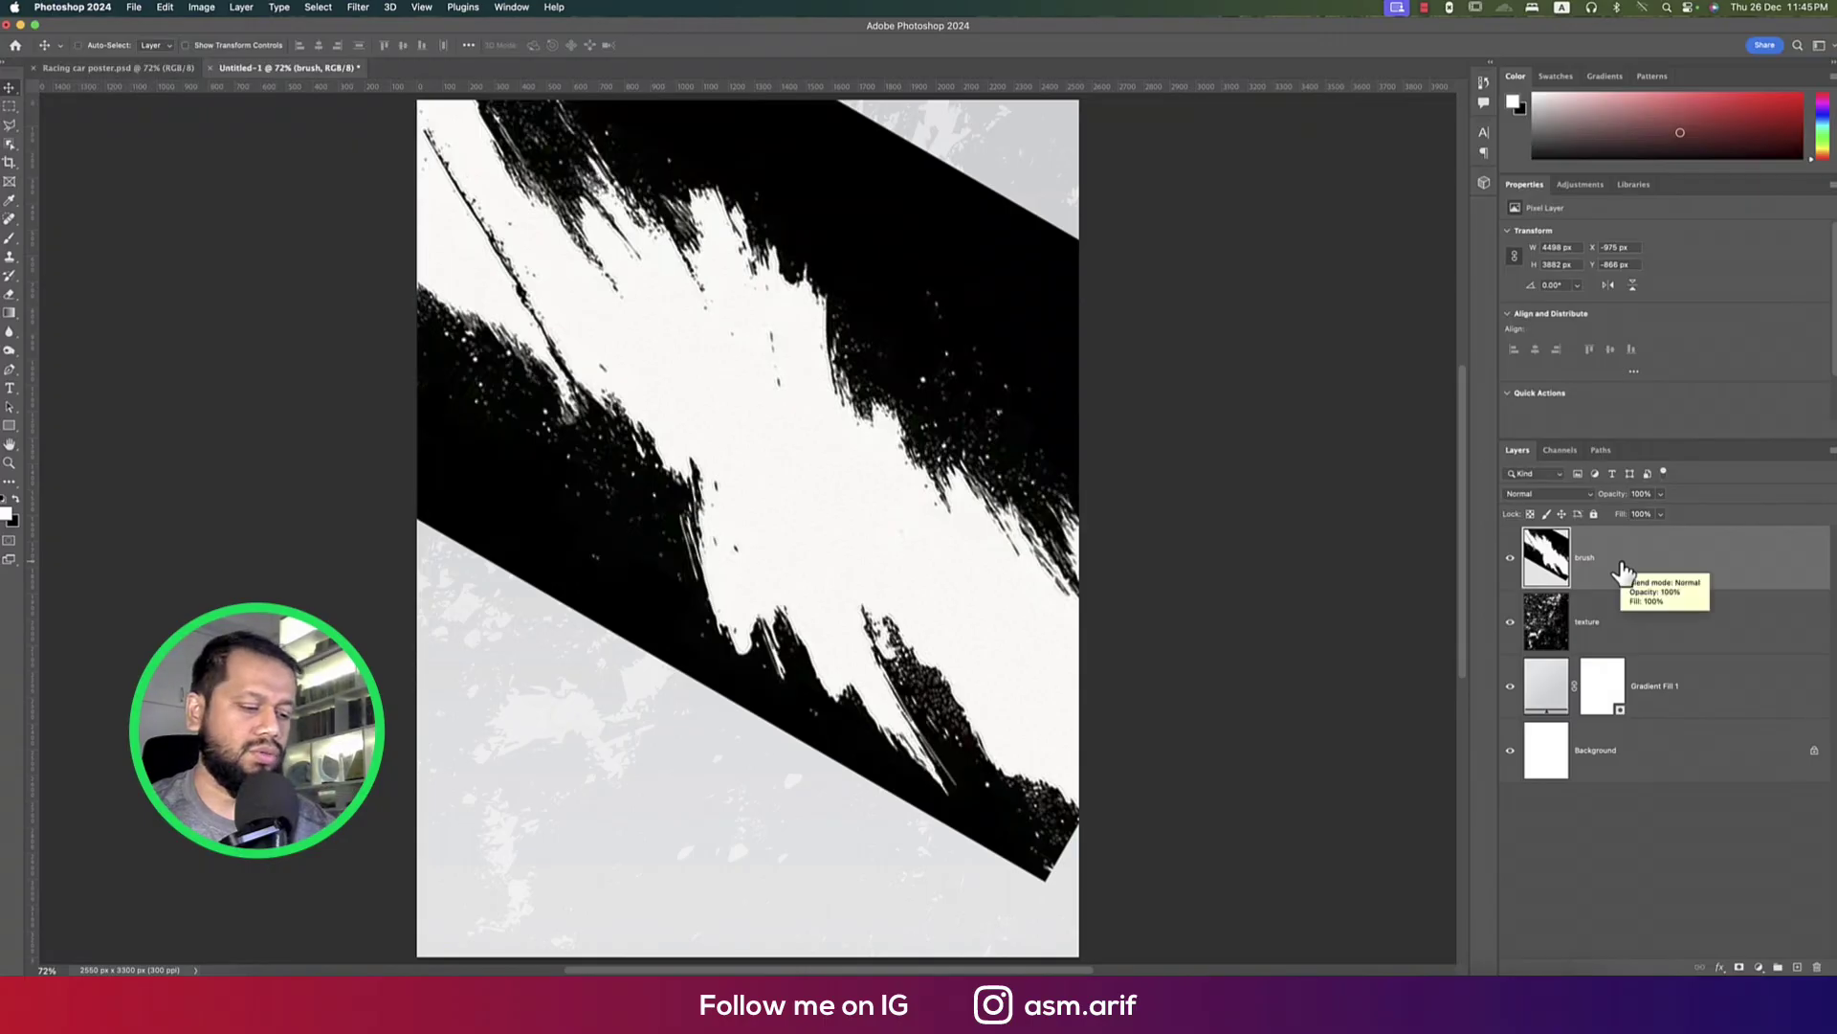
Duplicate the brush layer and flip the copy horizontally so the two strokes cross
{"action": "key", "text": "ctrl+j"}
{"action": "key", "text": "ctrl+t"}
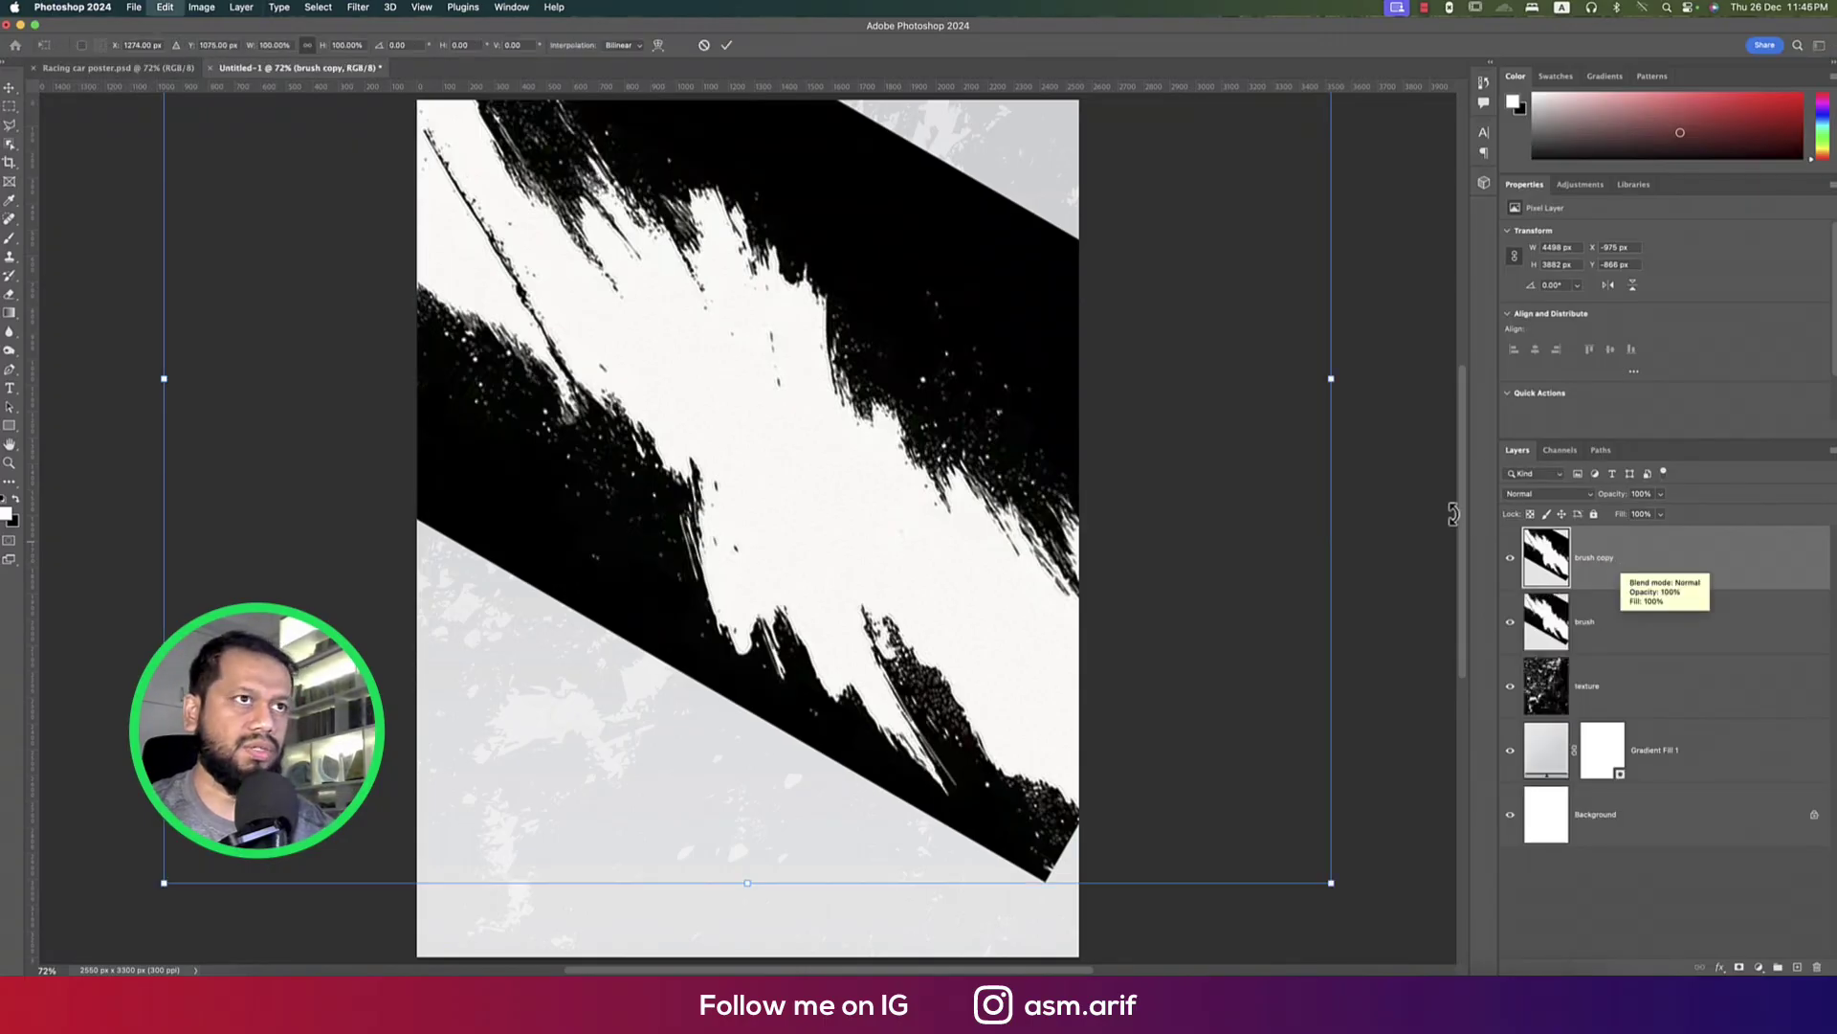
{"action": "right_click", "coordinate": [968, 346]}
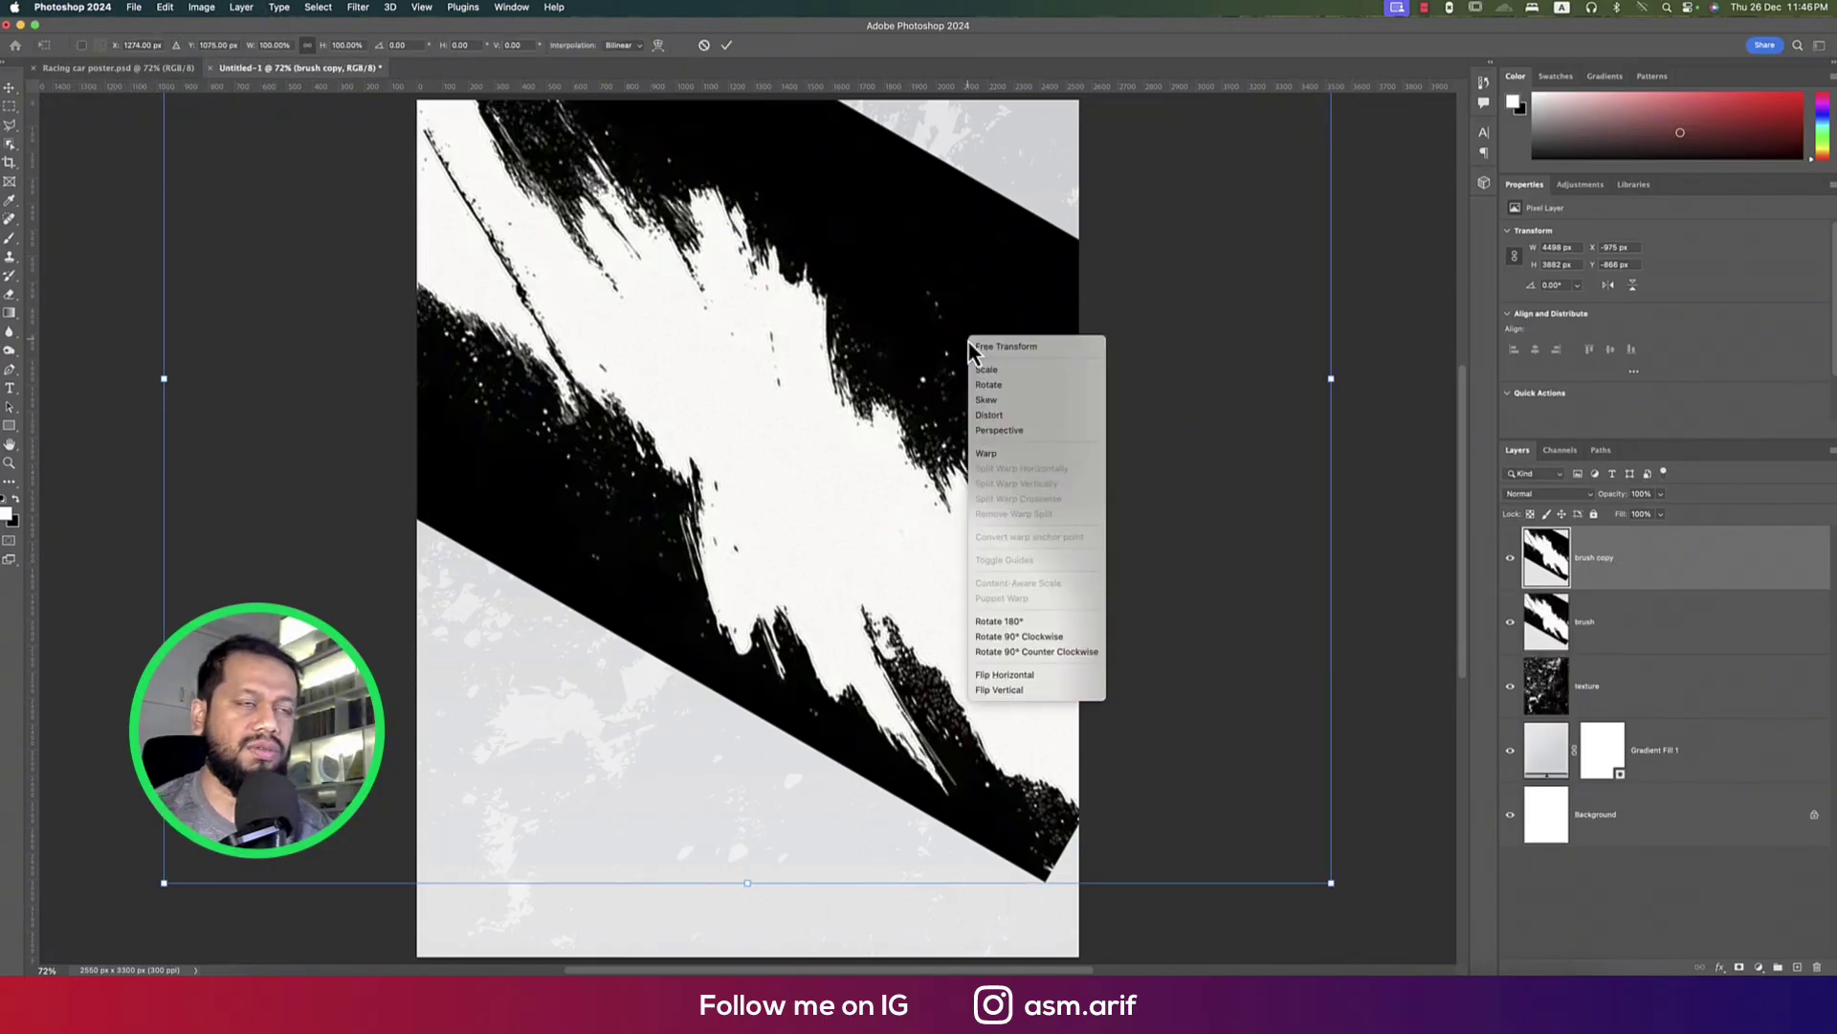
{"action": "left_click", "coordinate": [1012, 678]}
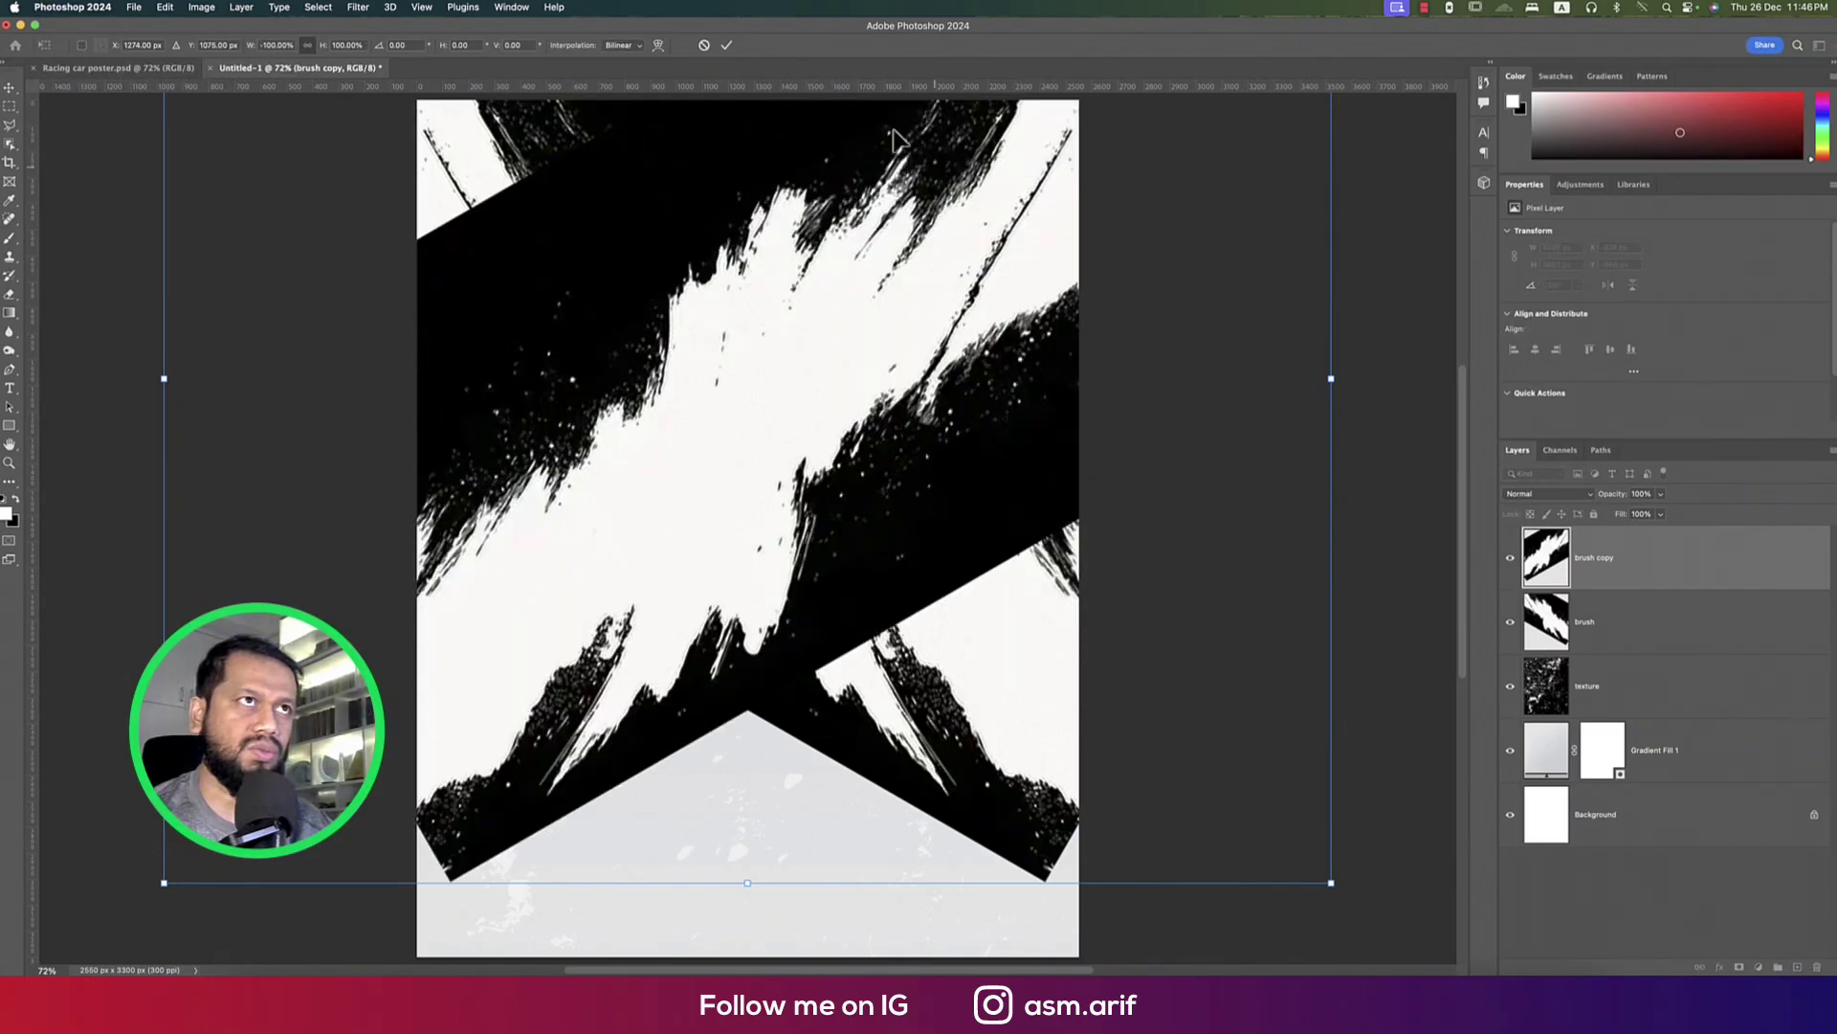
{"action": "left_click", "coordinate": [726, 45]}
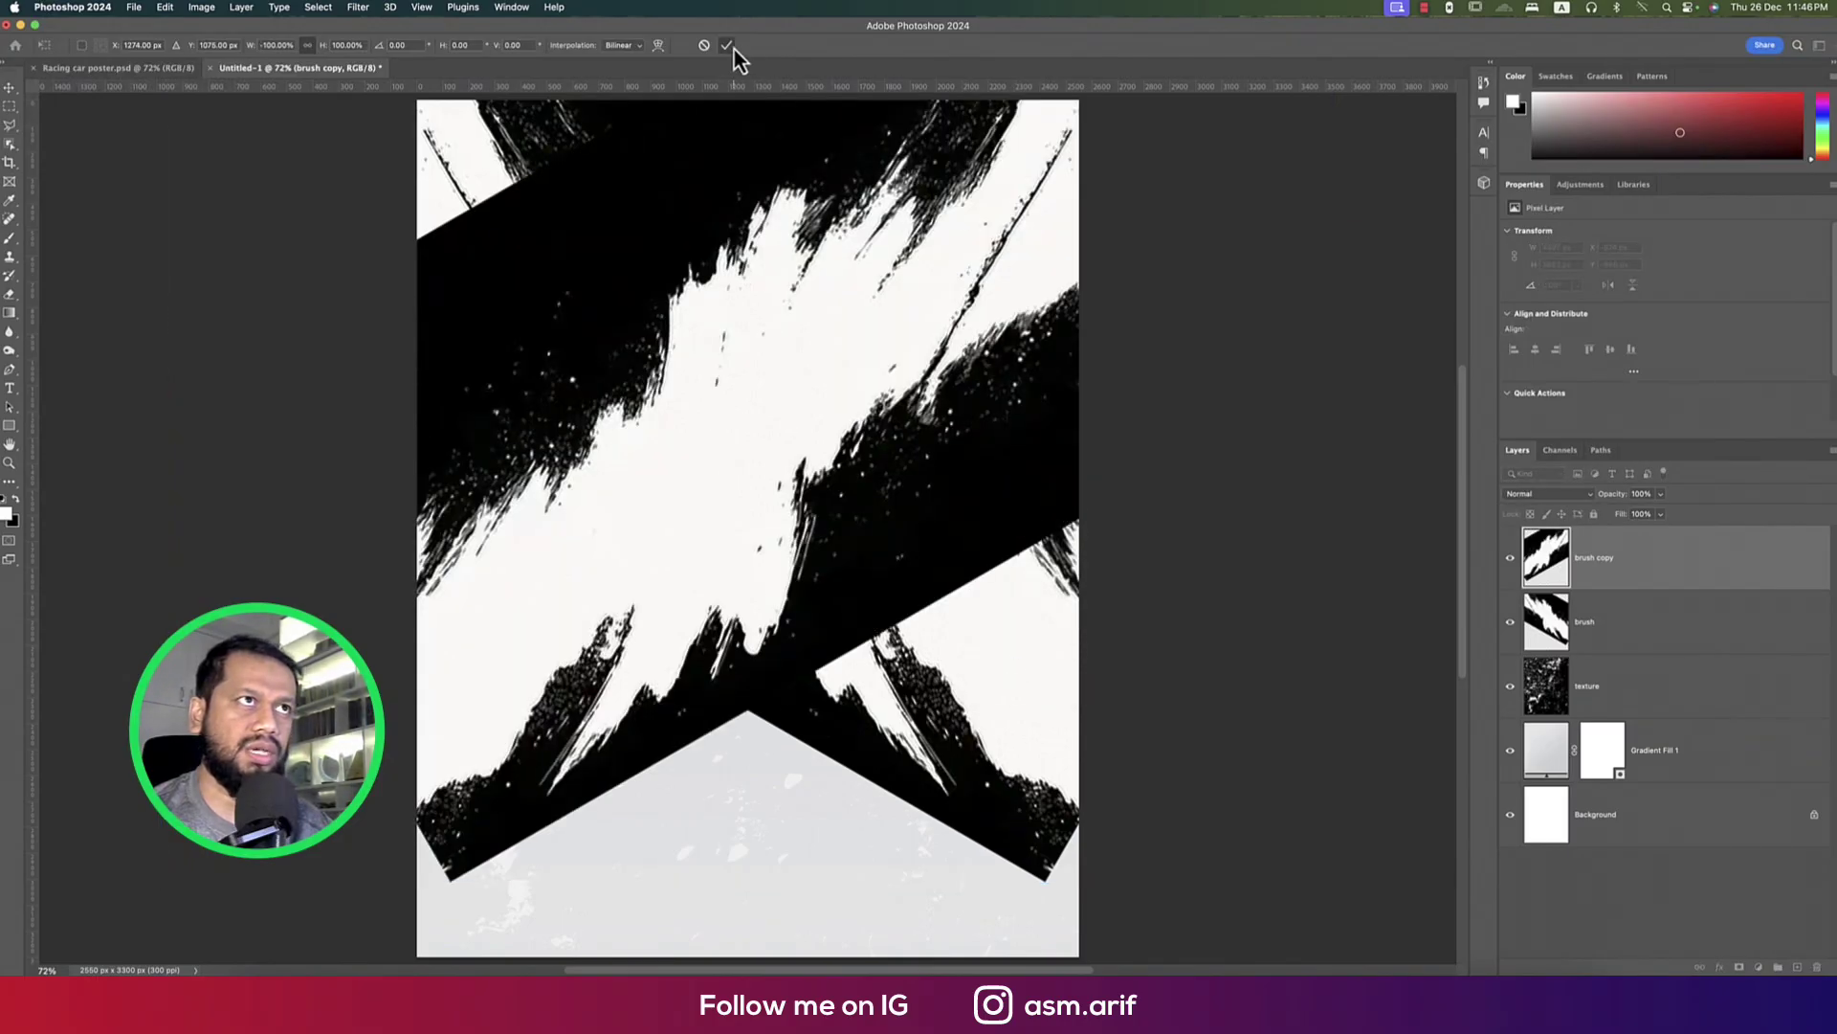
Merge the two crossed brush layers into one and set its blend mode to Screen
{"action": "left_click", "coordinate": [1651, 631], "text": "shift"}
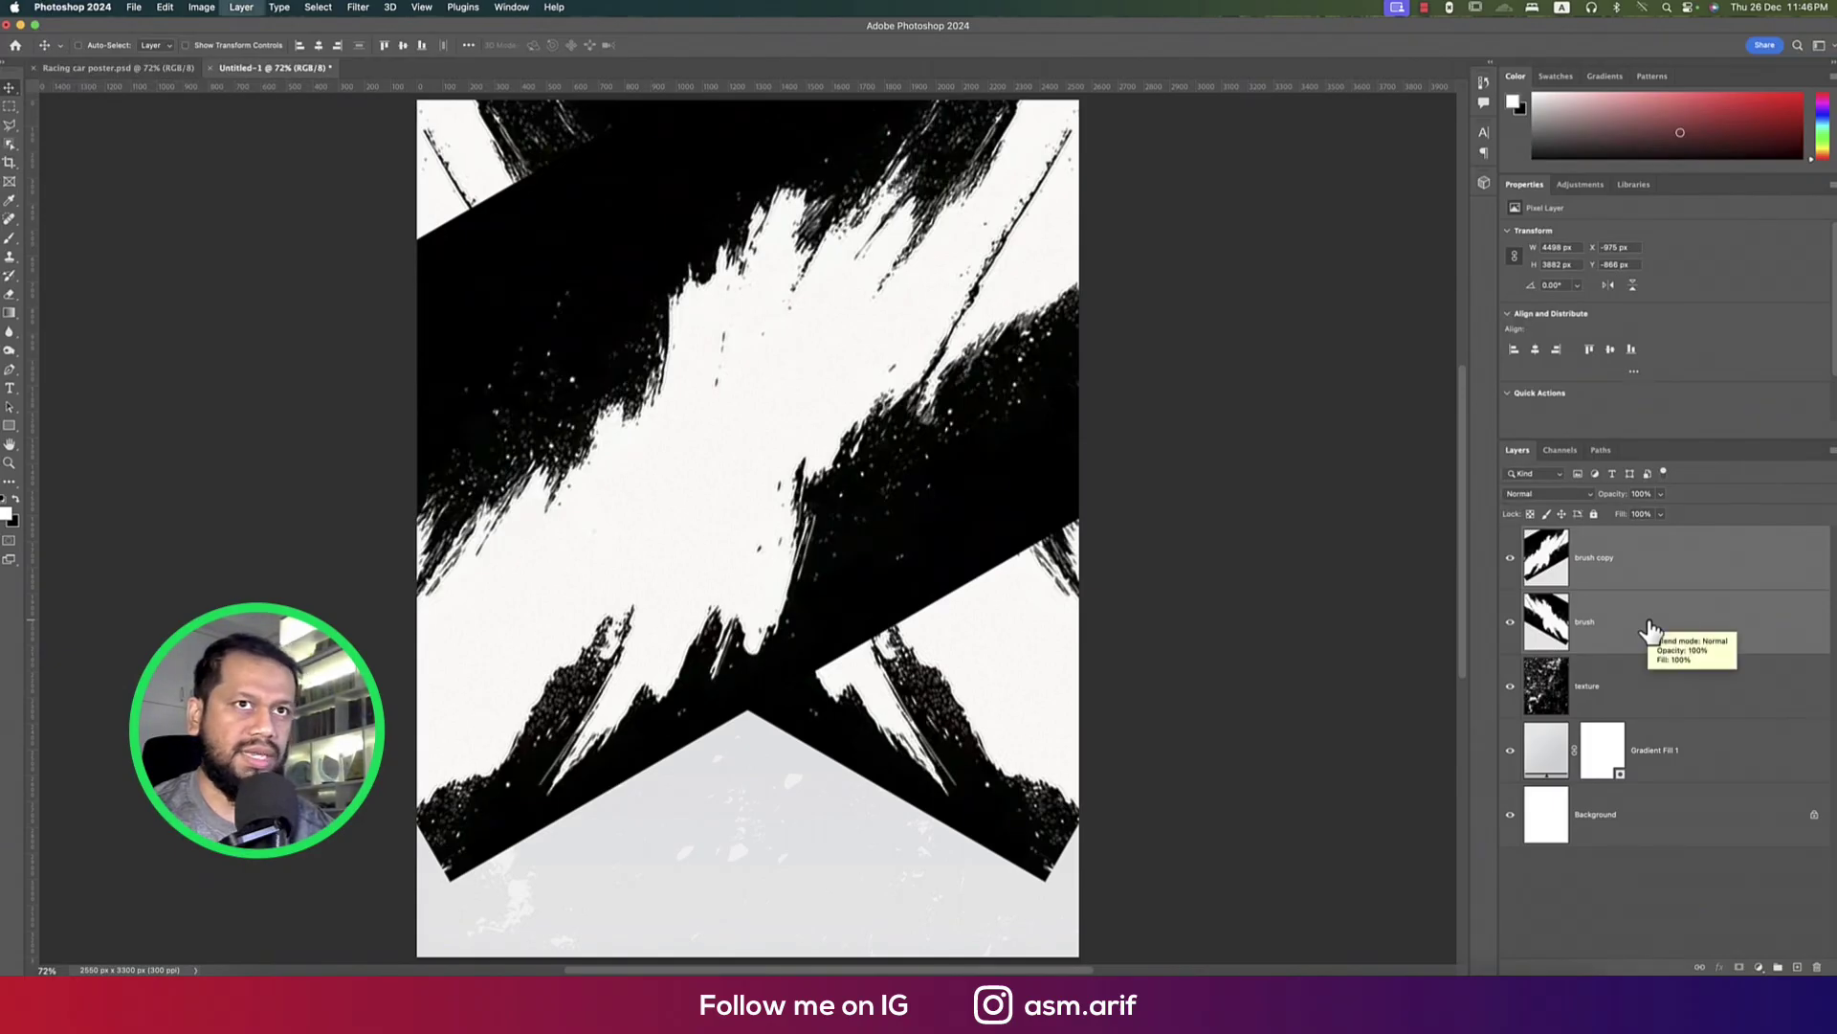
{"action": "key", "text": "super+e"}
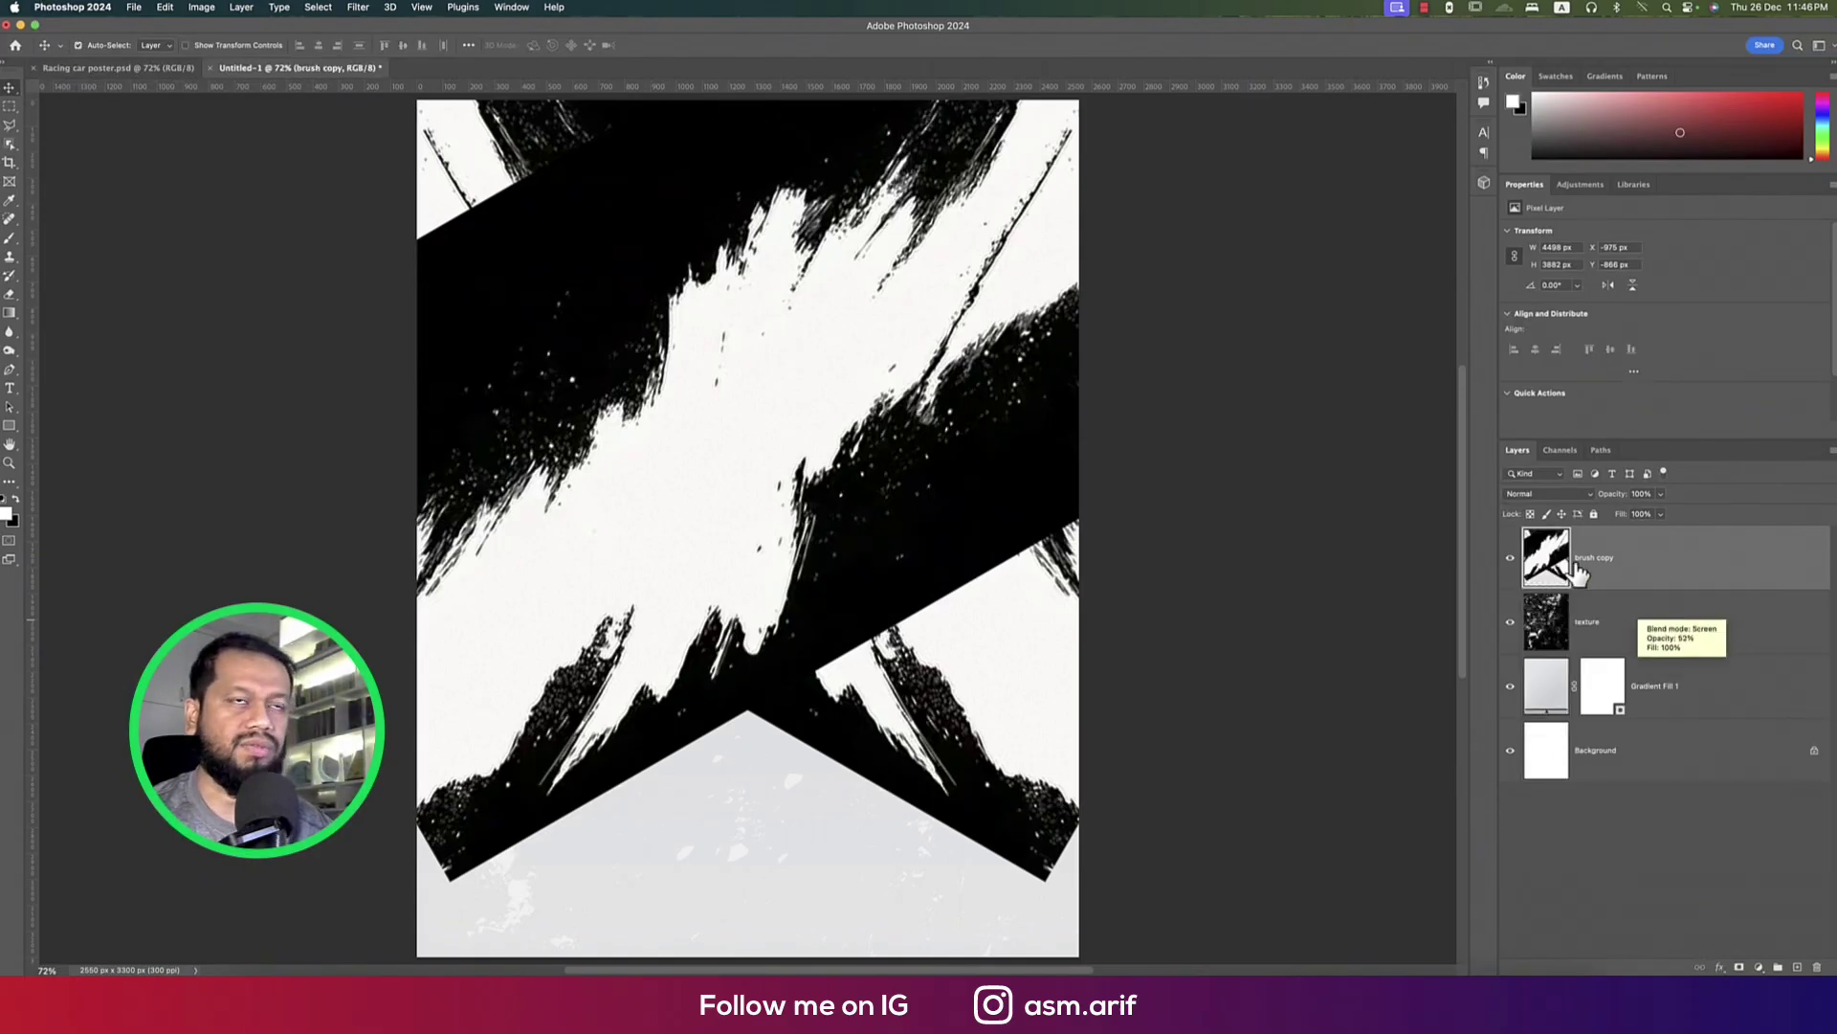
{"action": "left_click", "coordinate": [1541, 494]}
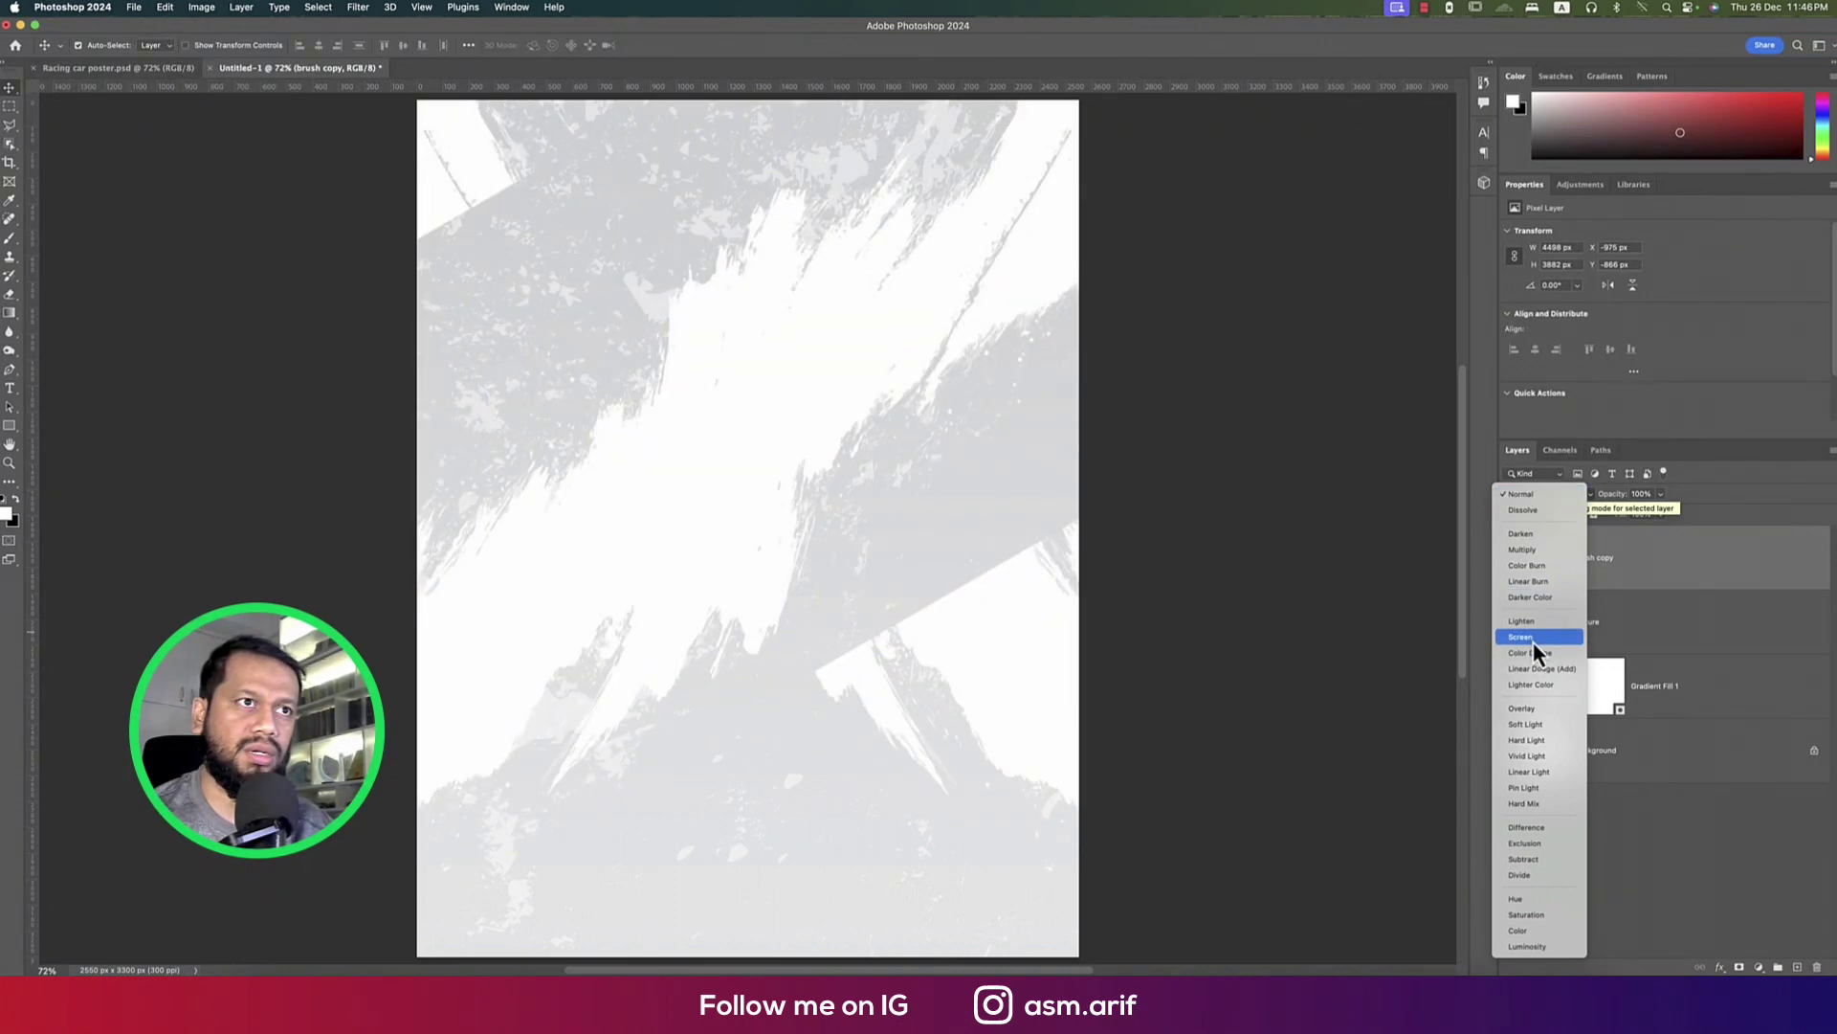
{"action": "left_click", "coordinate": [1533, 638]}
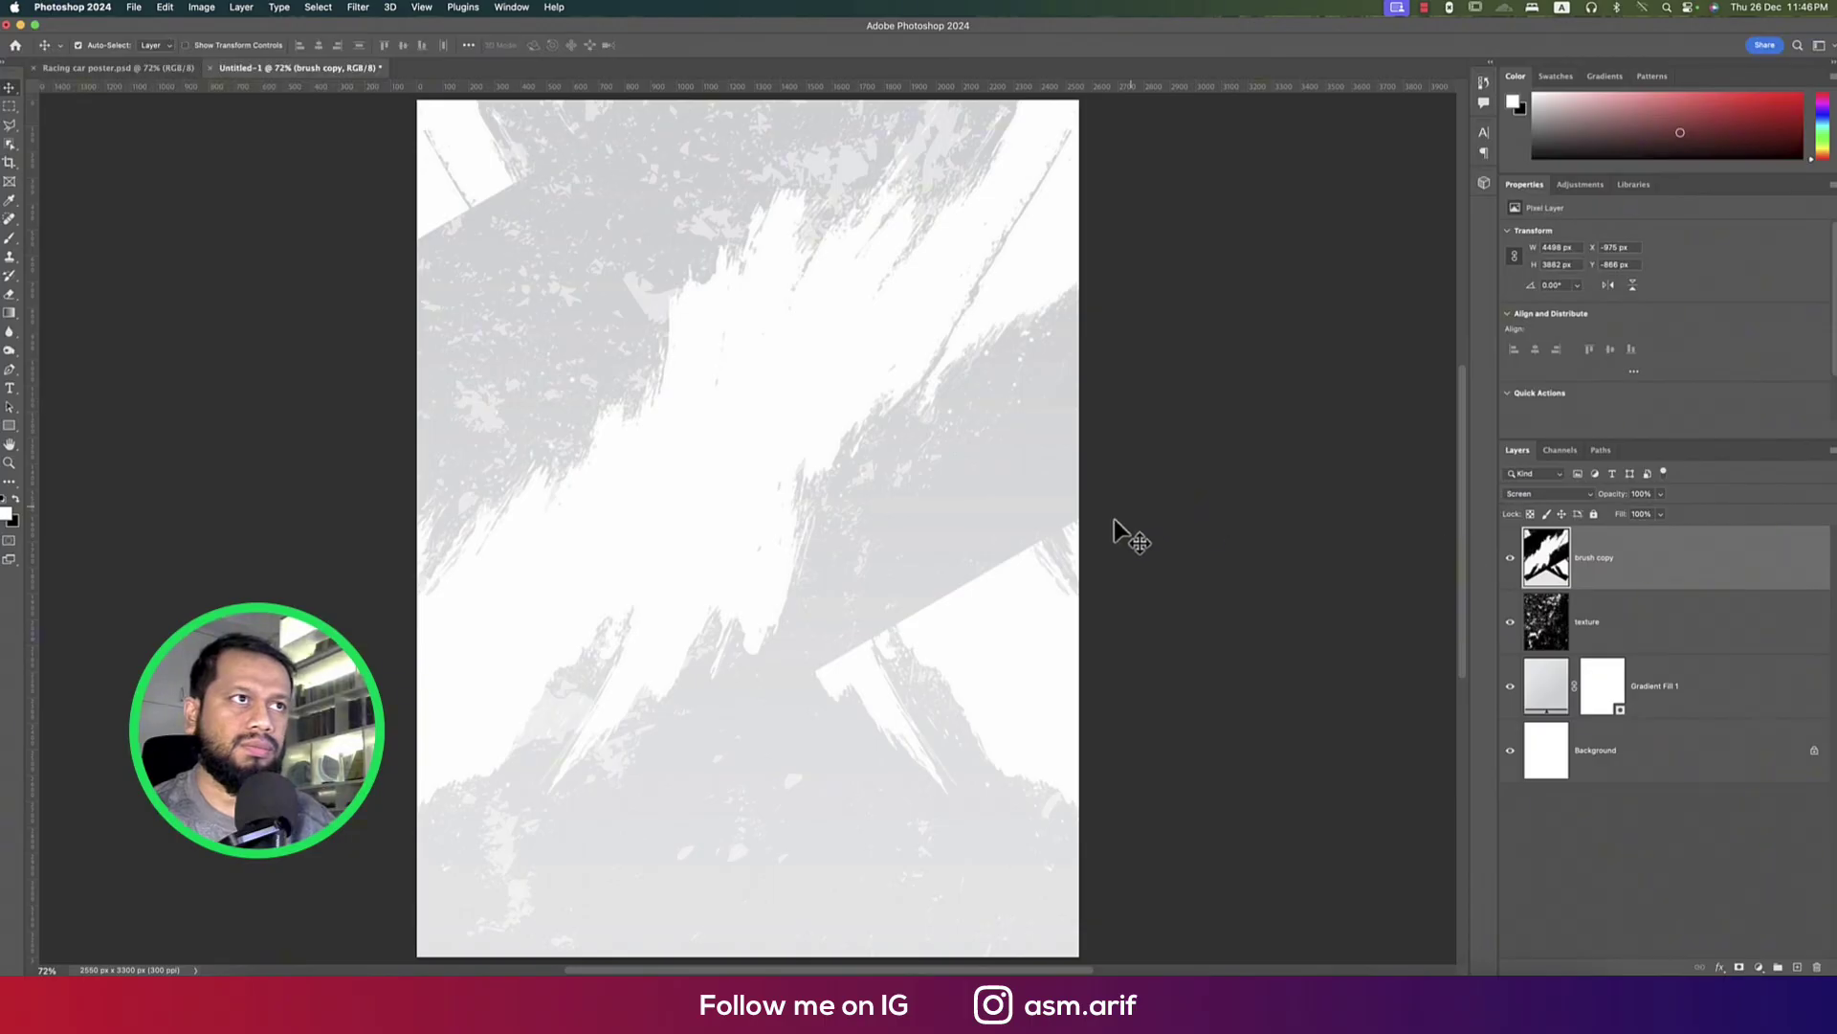
Lower the merged brush layer's opacity to 43% and deselect the layer
{"action": "left_click", "coordinate": [1661, 495]}
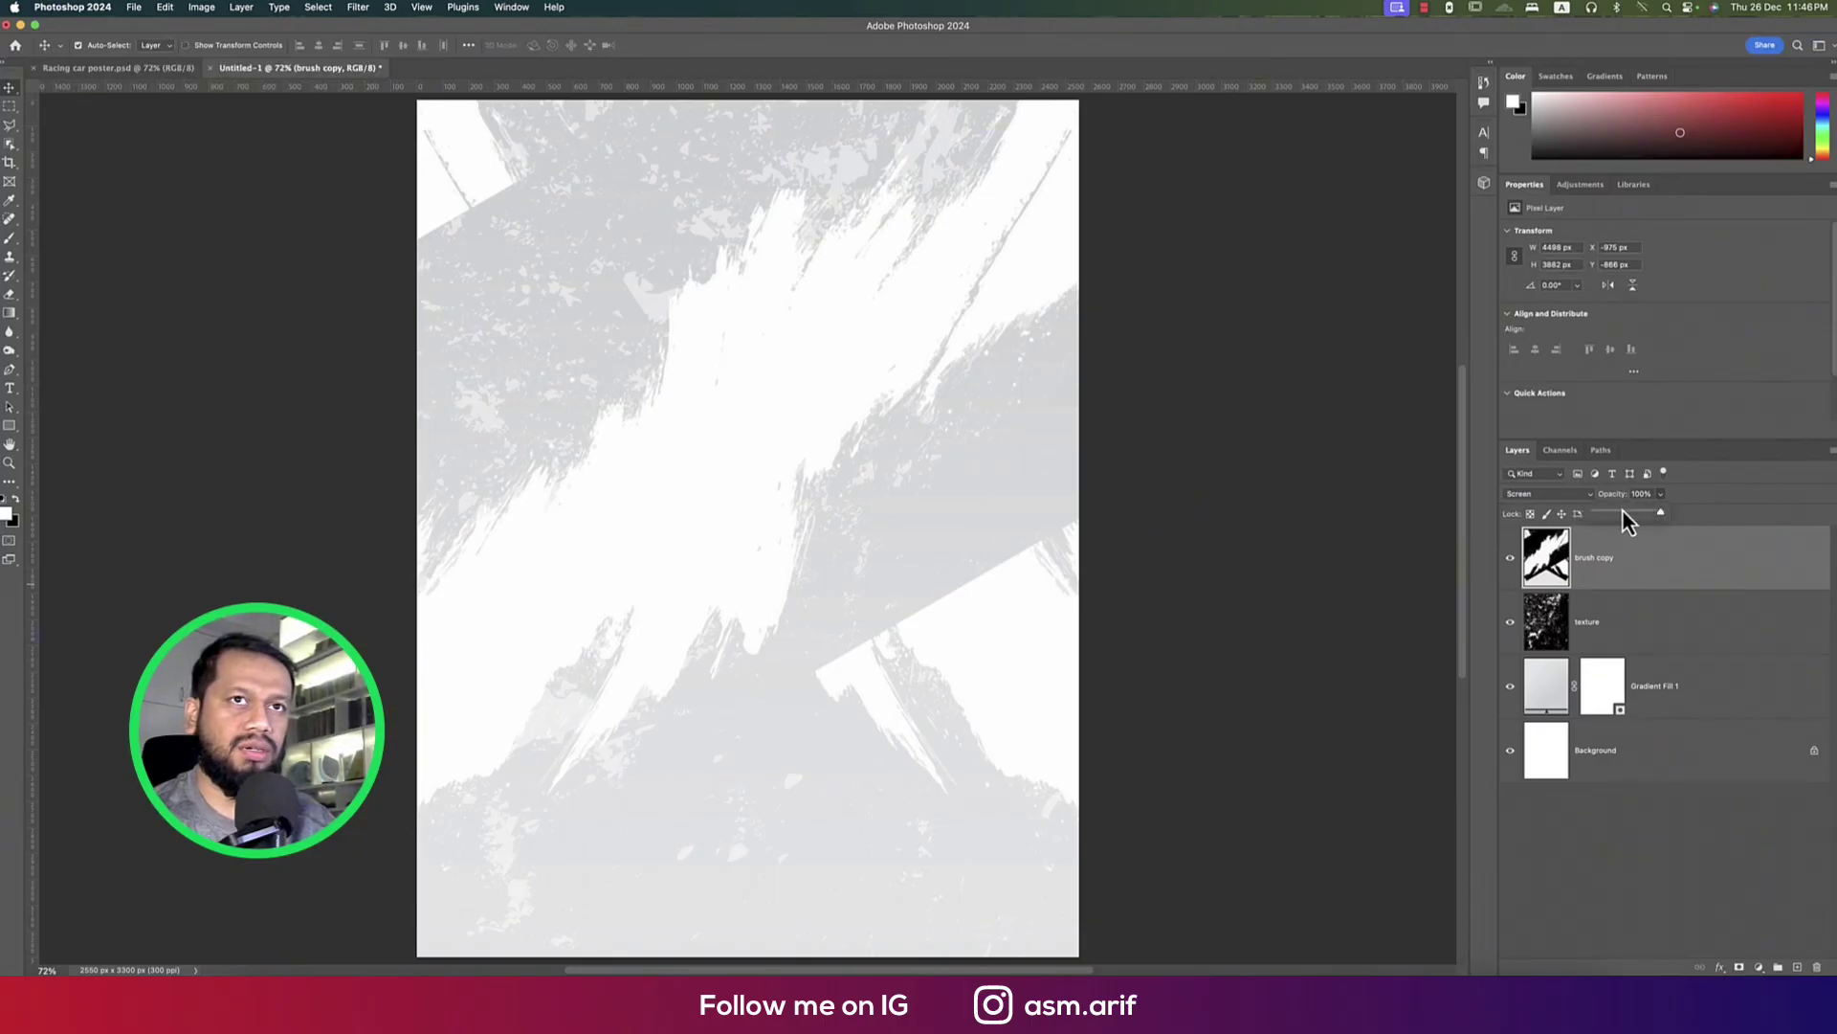
{"action": "left_click", "coordinate": [1622, 511]}
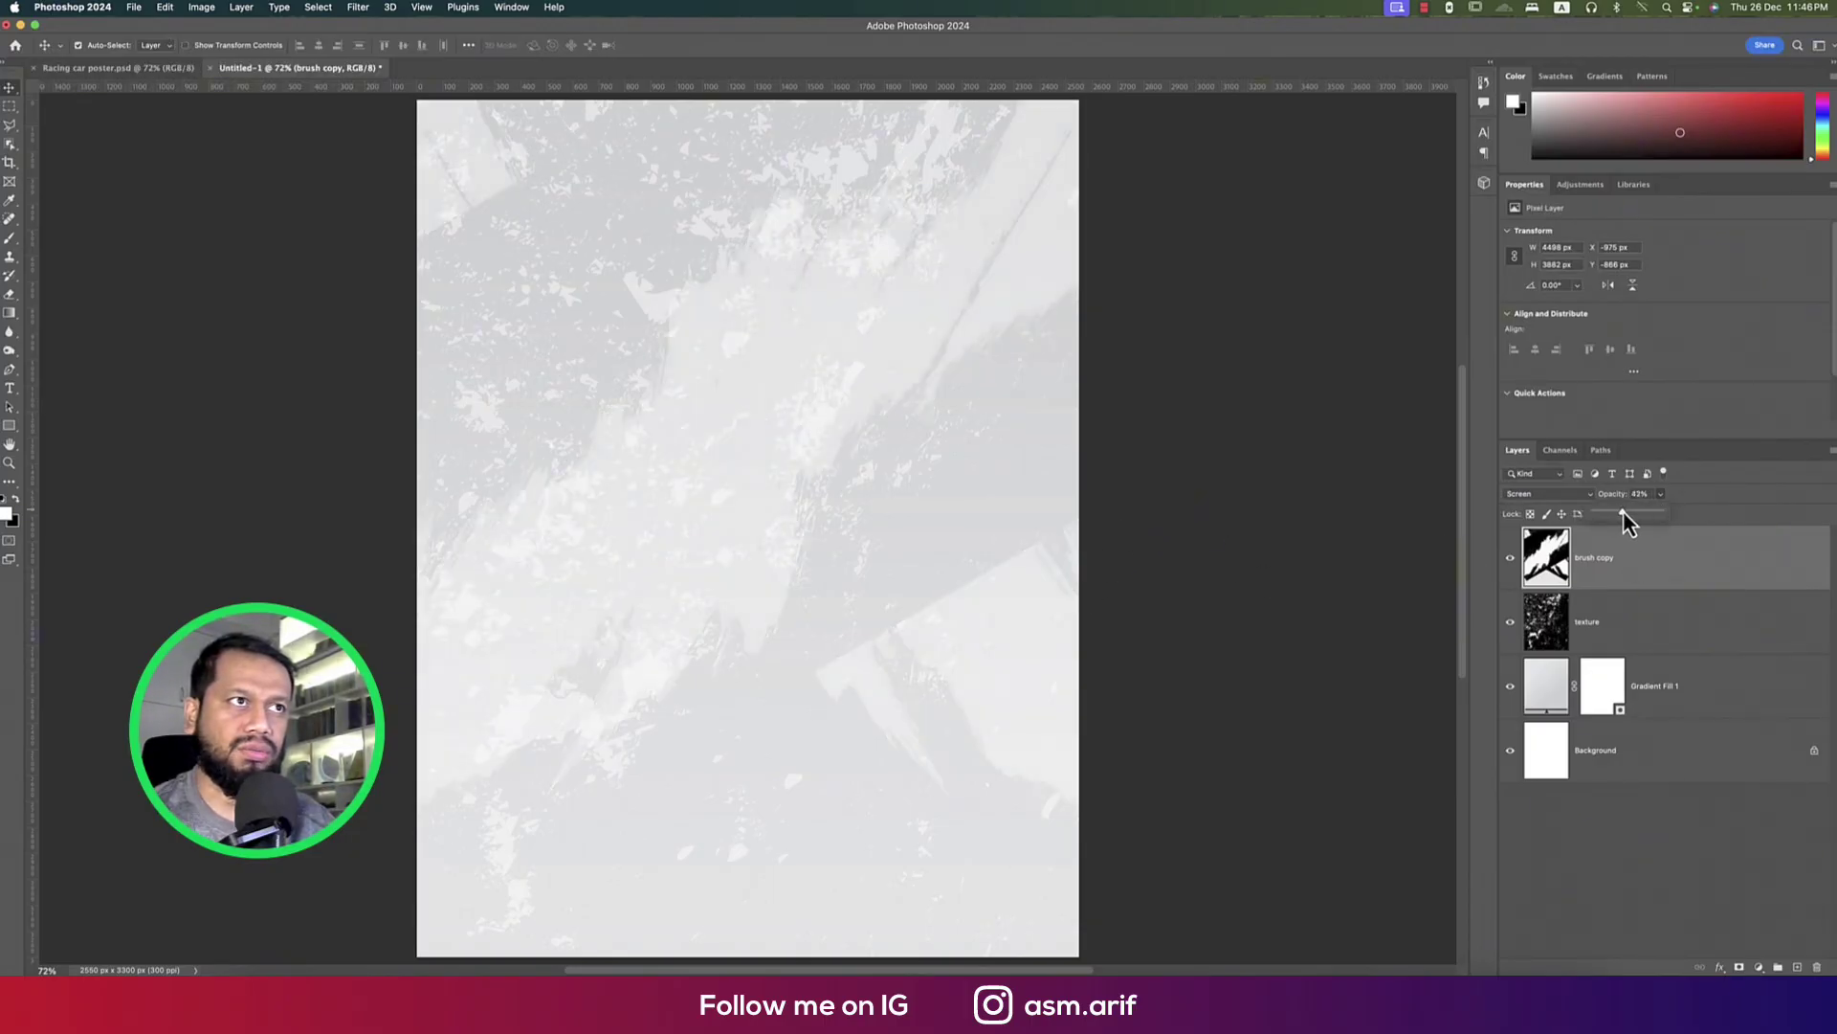
{"action": "left_click", "coordinate": [1260, 501]}
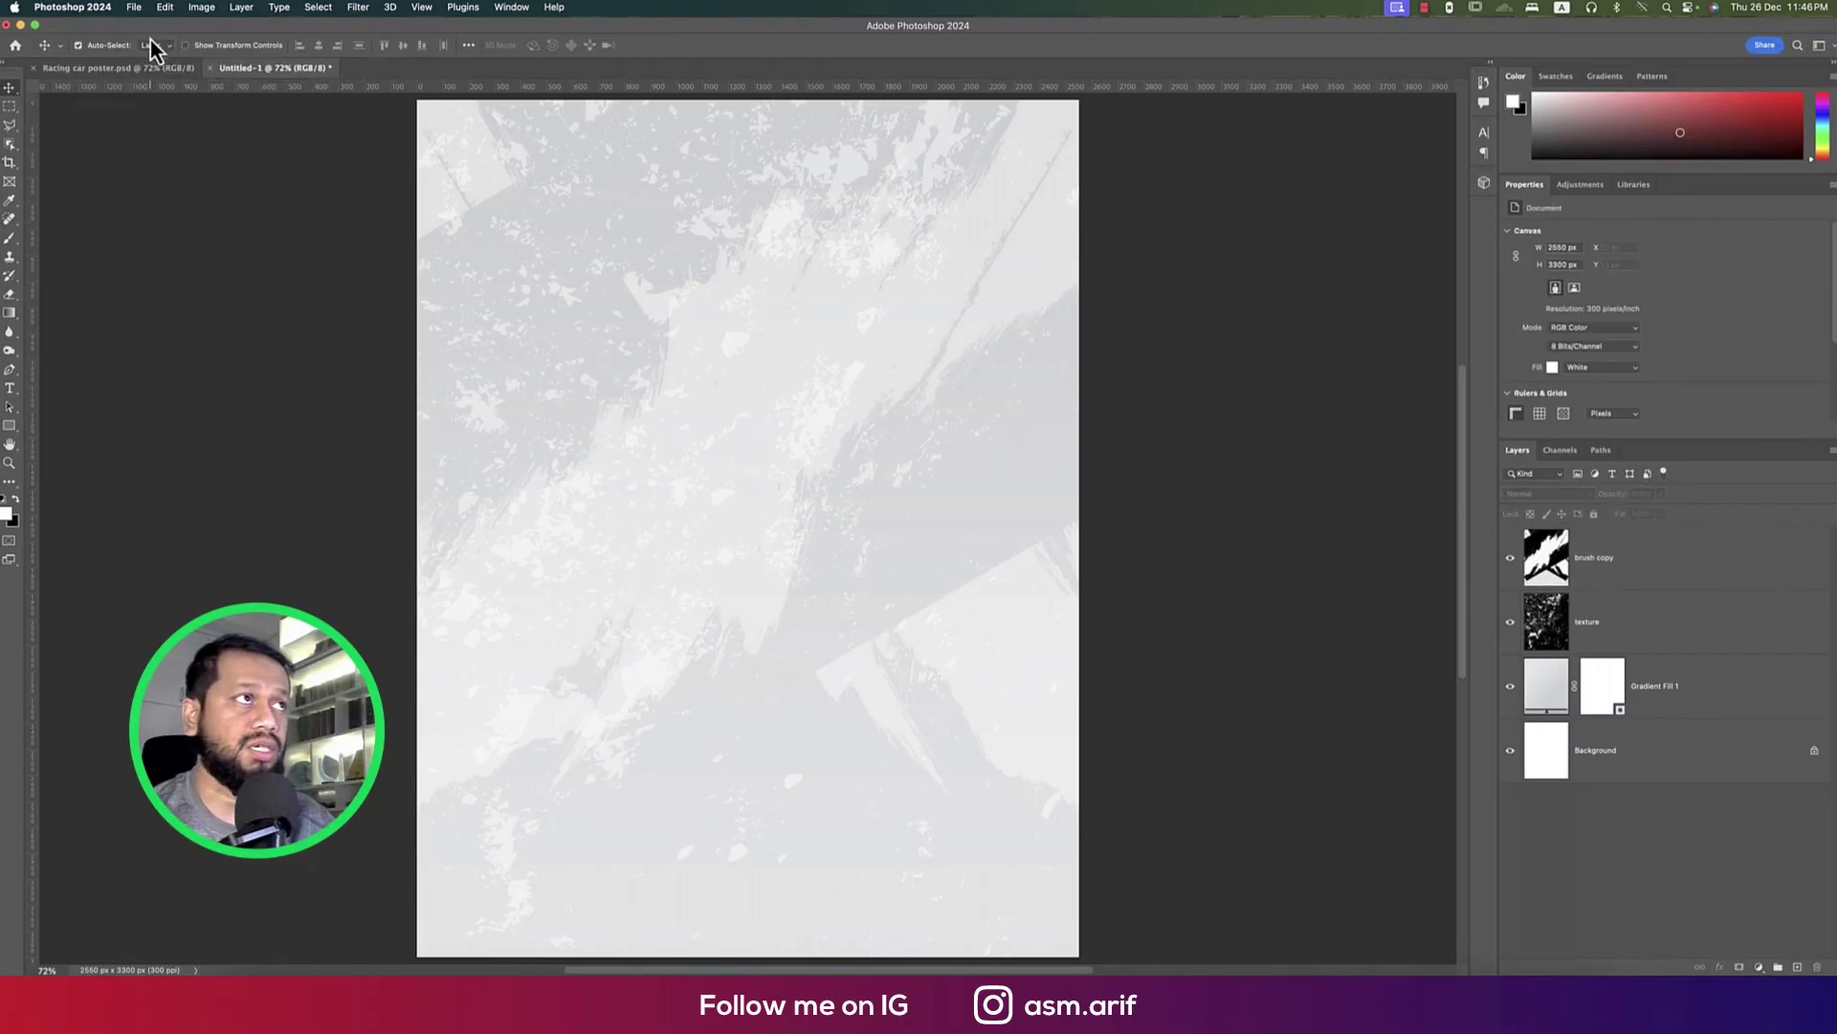
Place pngegg (1).png as an embedded image, scaled to about 68% and positioned right of center in the page's upper half
{"action": "left_click", "coordinate": [141, 9]}
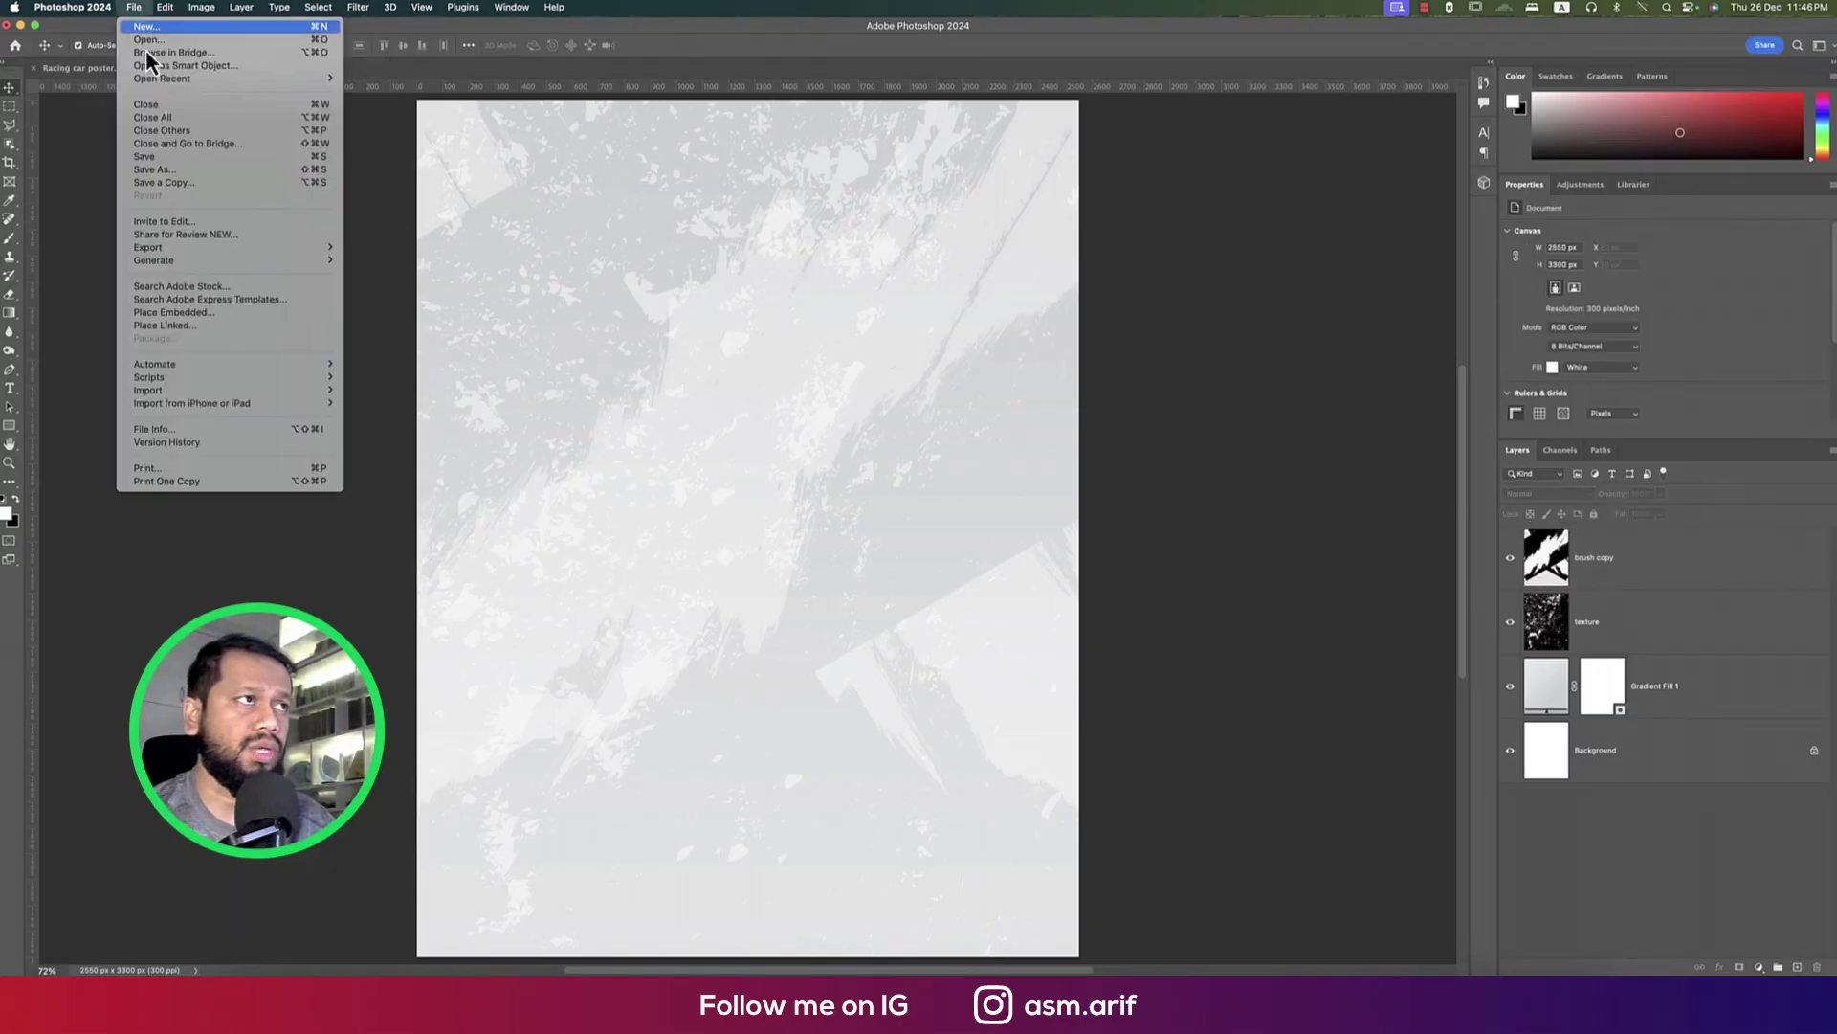
{"action": "left_click", "coordinate": [174, 312]}
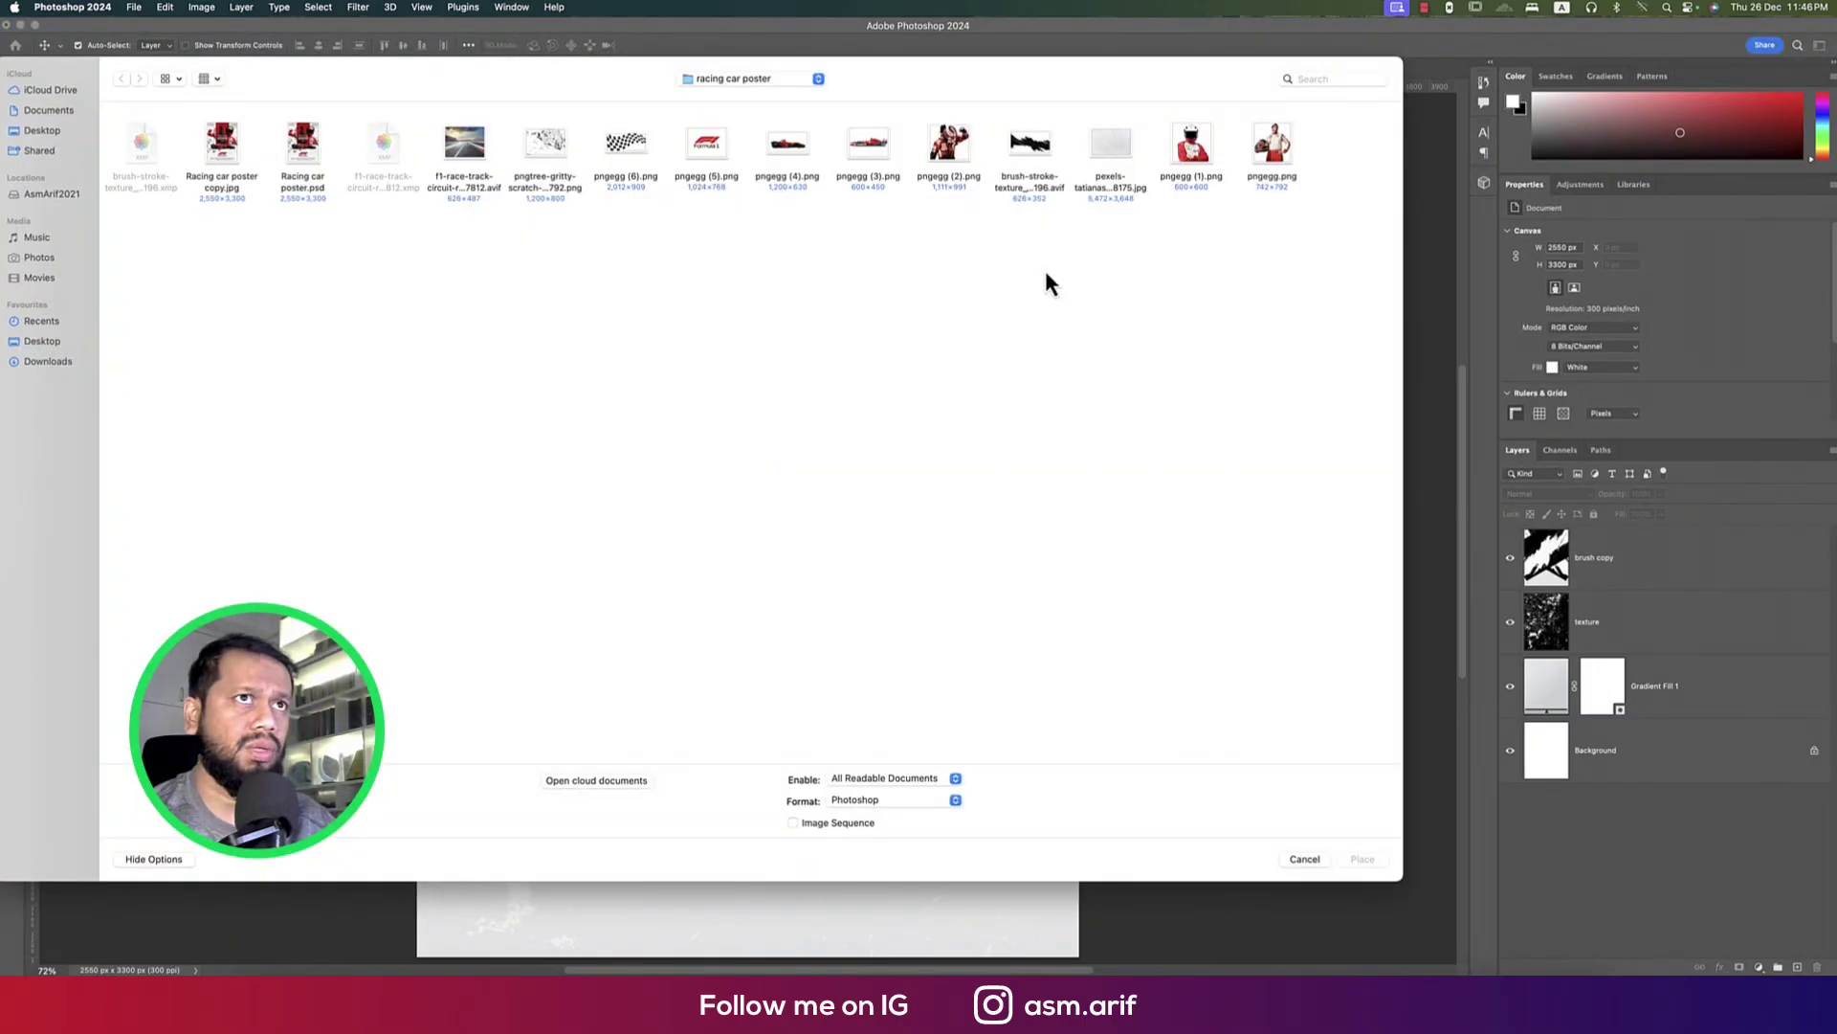
{"action": "double_click", "coordinate": [1191, 151]}
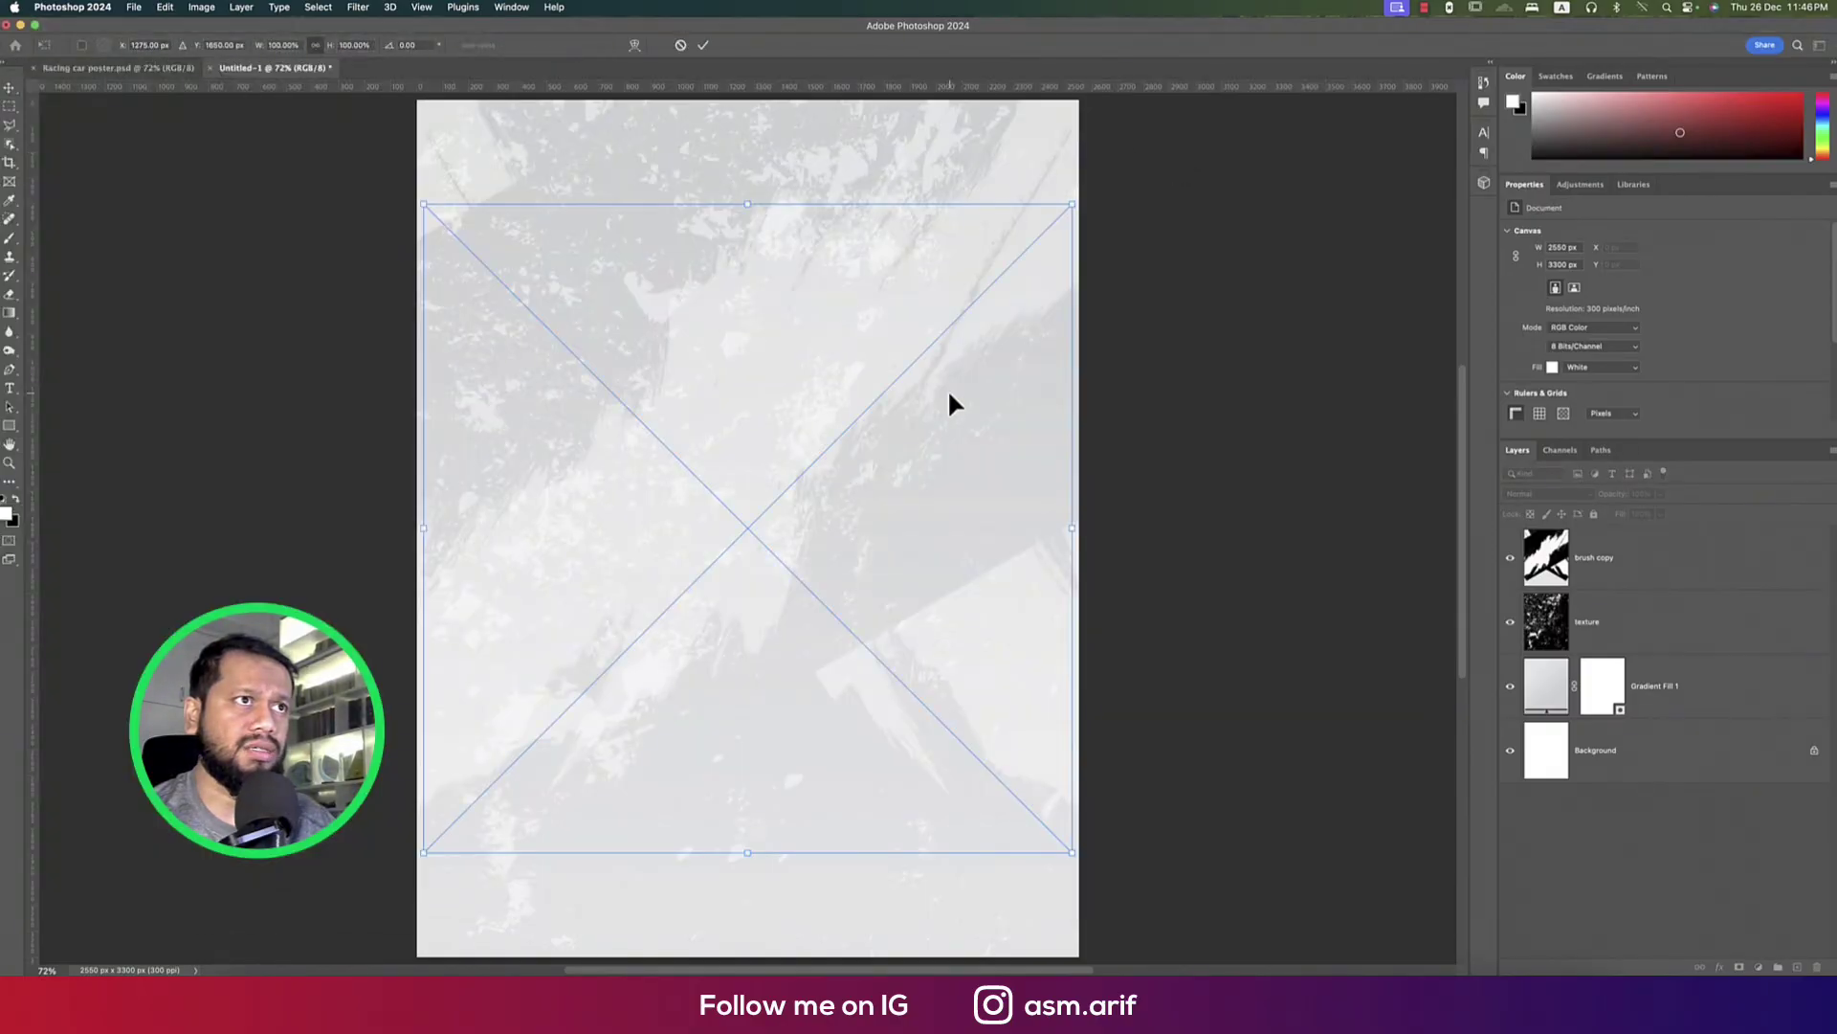
{"action": "left_click_drag", "start_coordinate": [748, 846], "coordinate": [750, 657]}
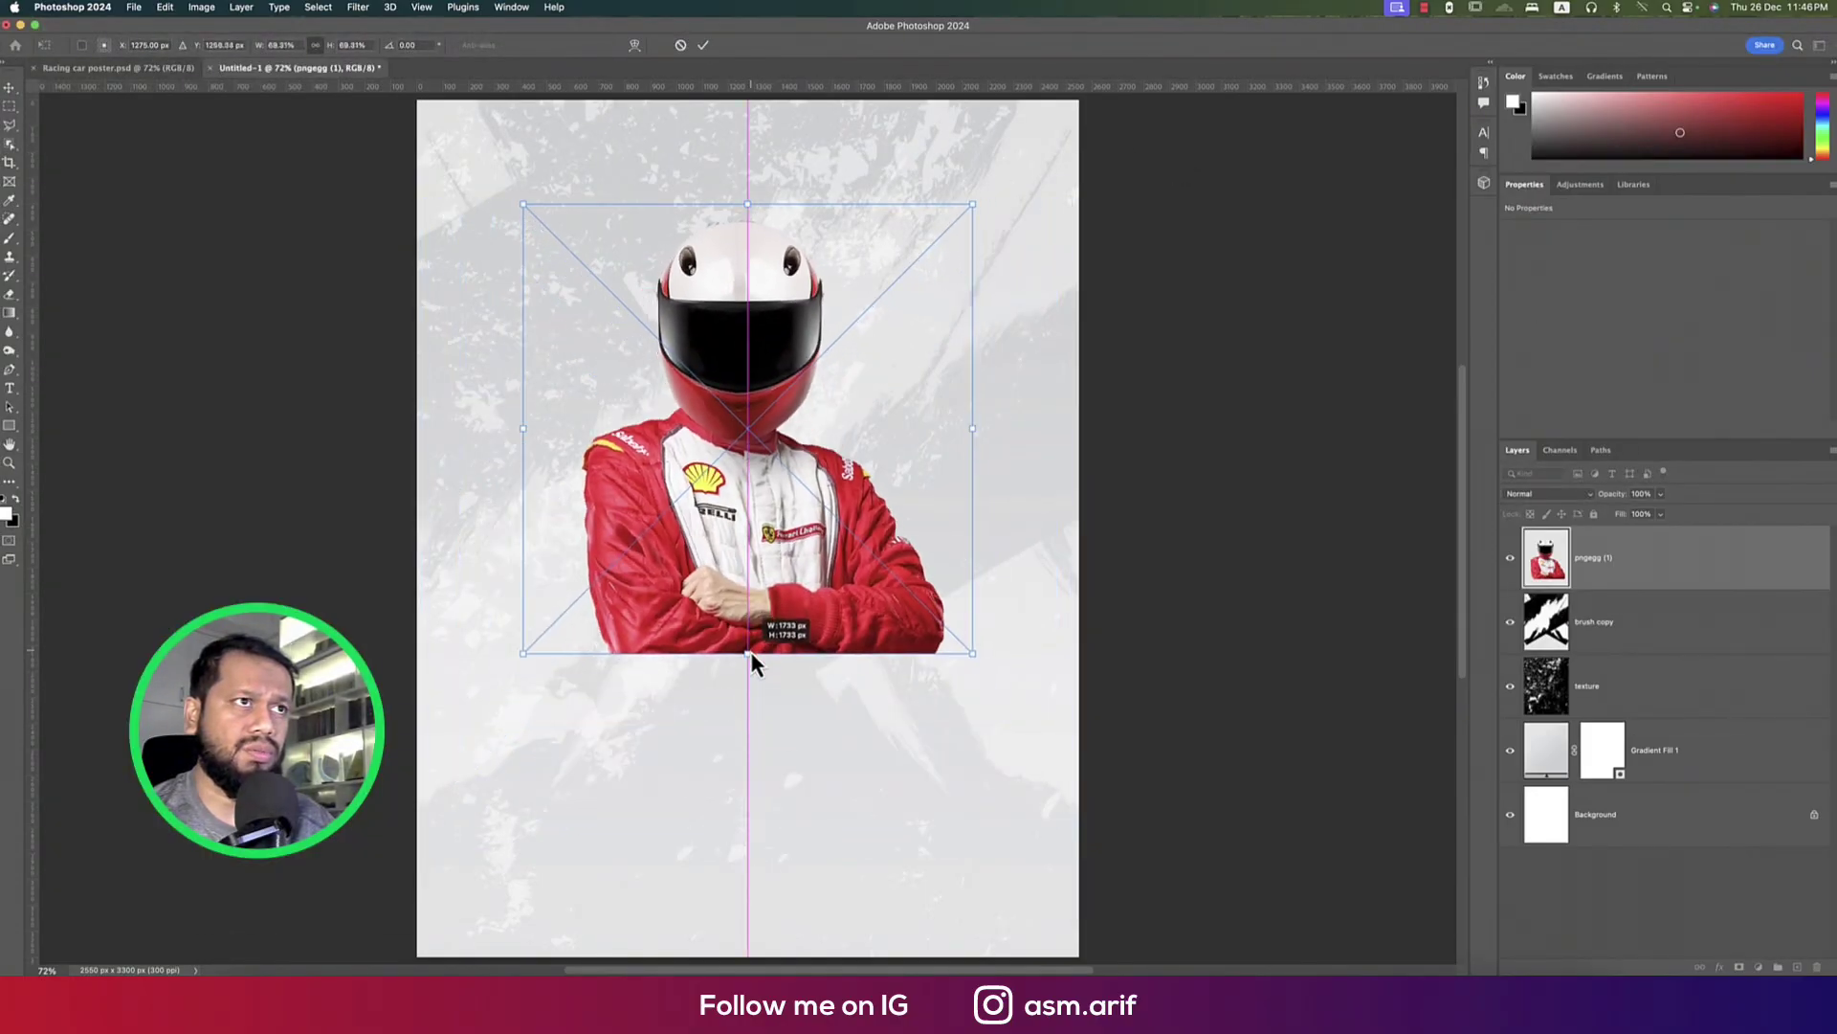
{"action": "left_click_drag", "start_coordinate": [776, 592], "coordinate": [869, 589]}
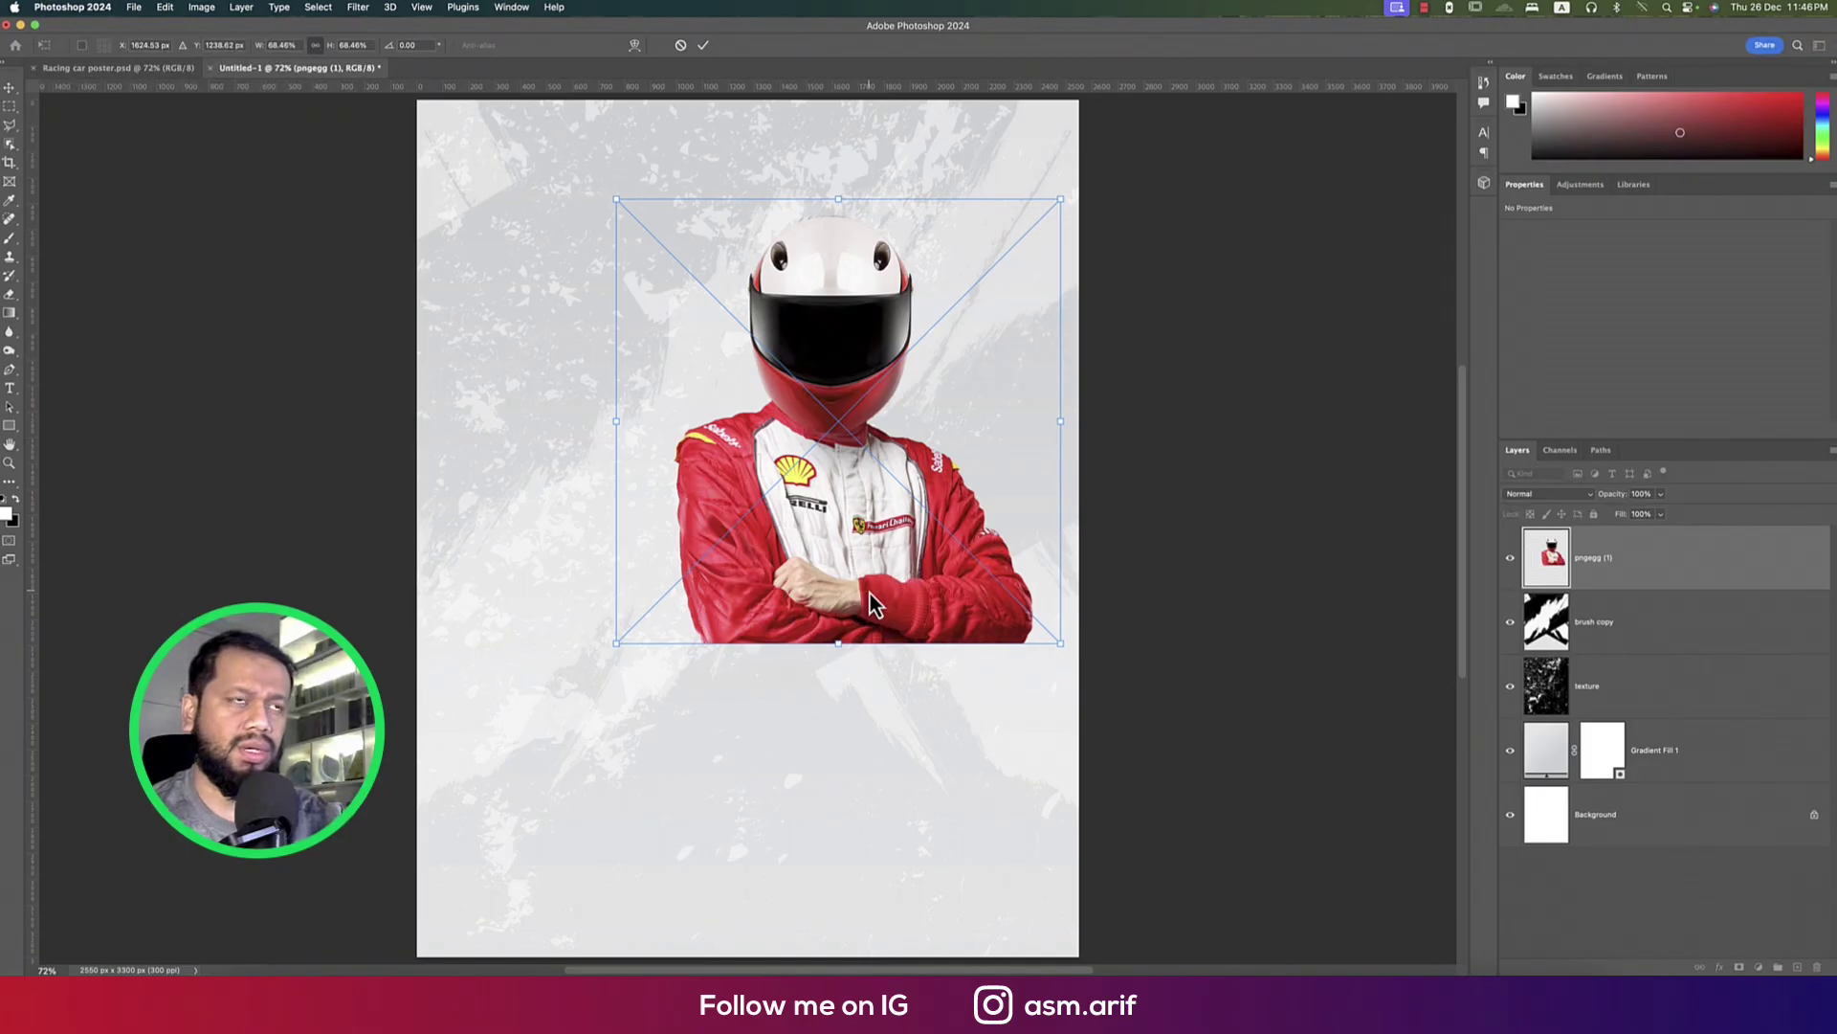
{"action": "key", "text": "Return"}
Rasterize the placed driver layer and rename it "man 1"
{"action": "right_click", "coordinate": [1651, 577]}
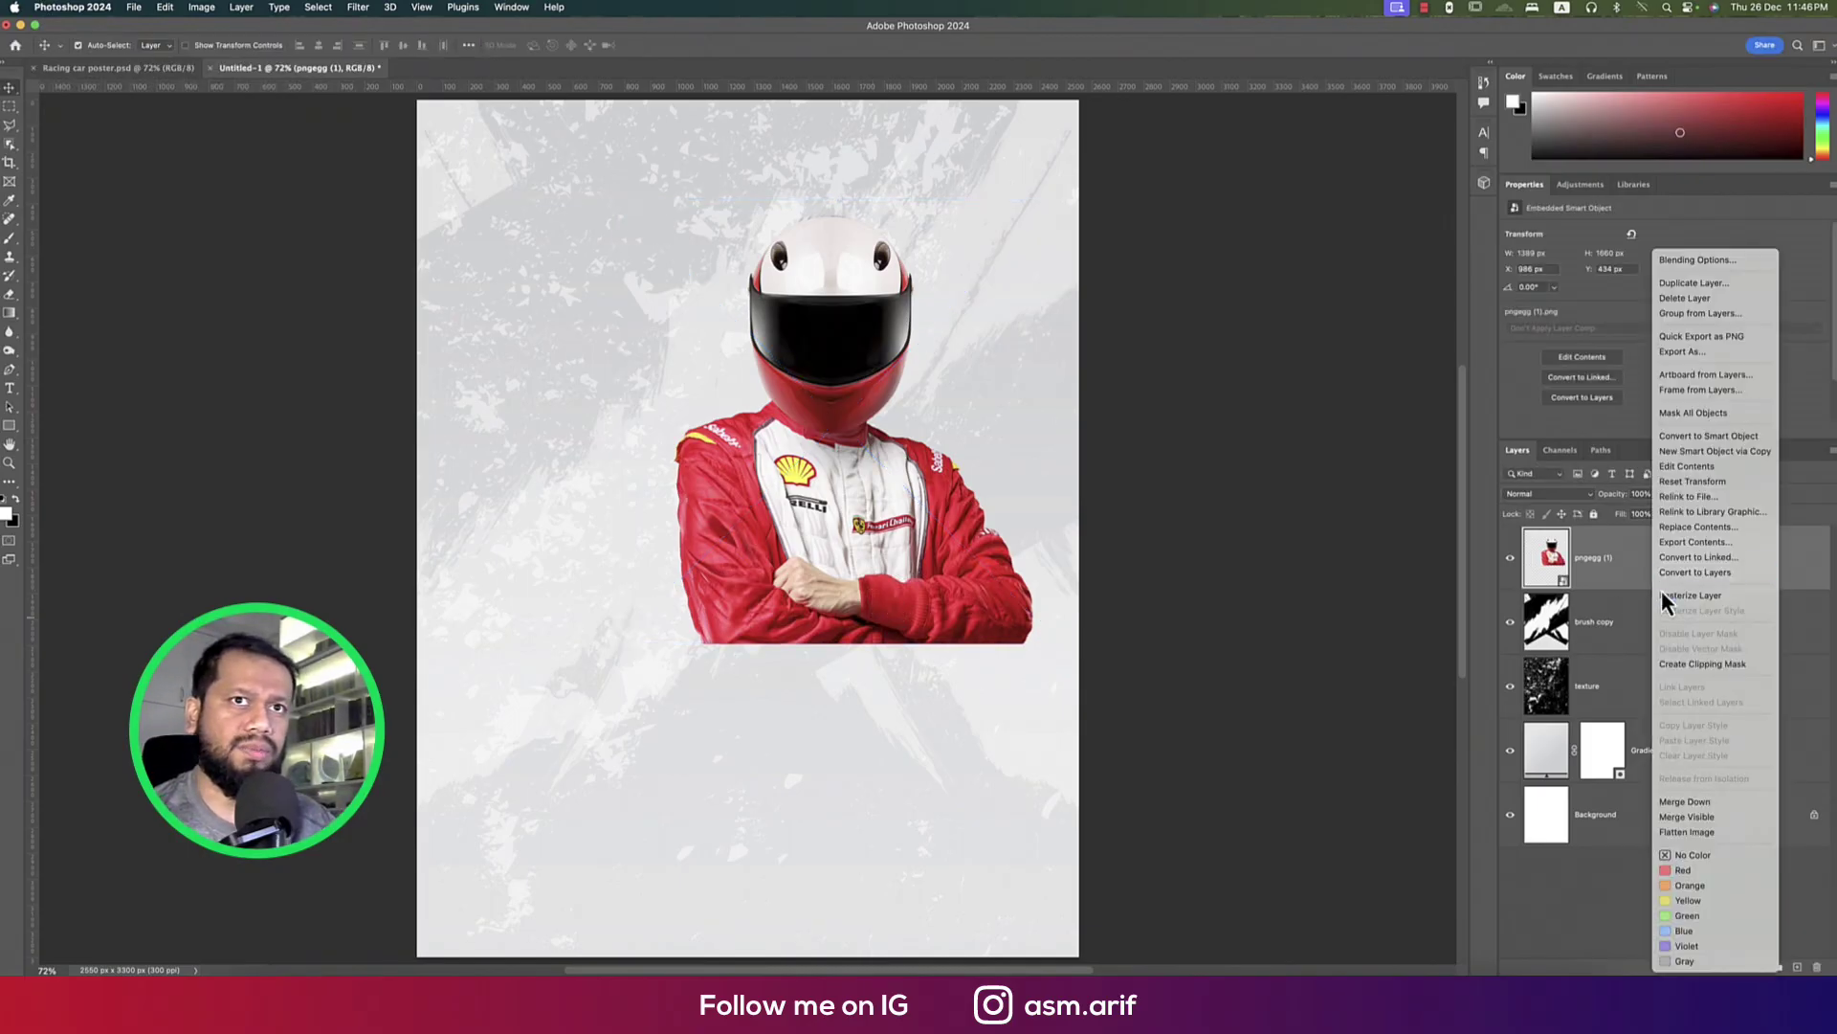
{"action": "left_click", "coordinate": [1663, 595]}
{"action": "double_click", "coordinate": [1591, 558]}
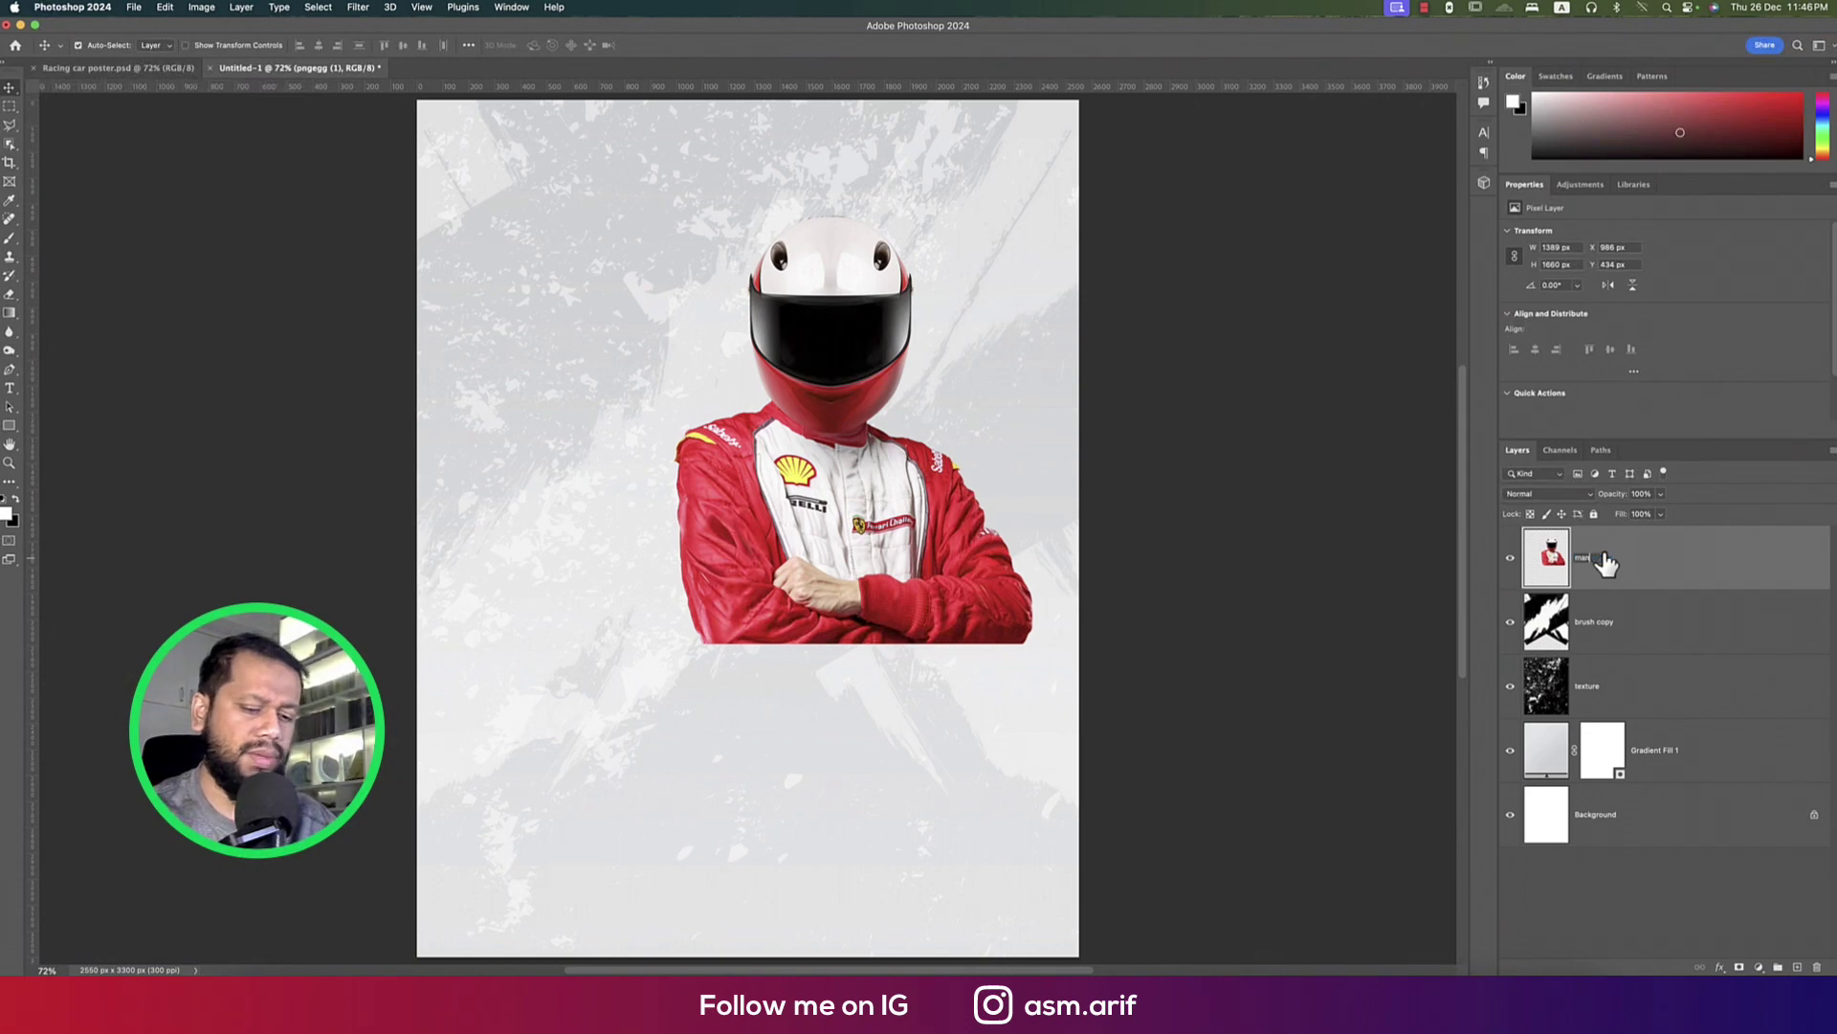
{"action": "key", "text": "Return"}
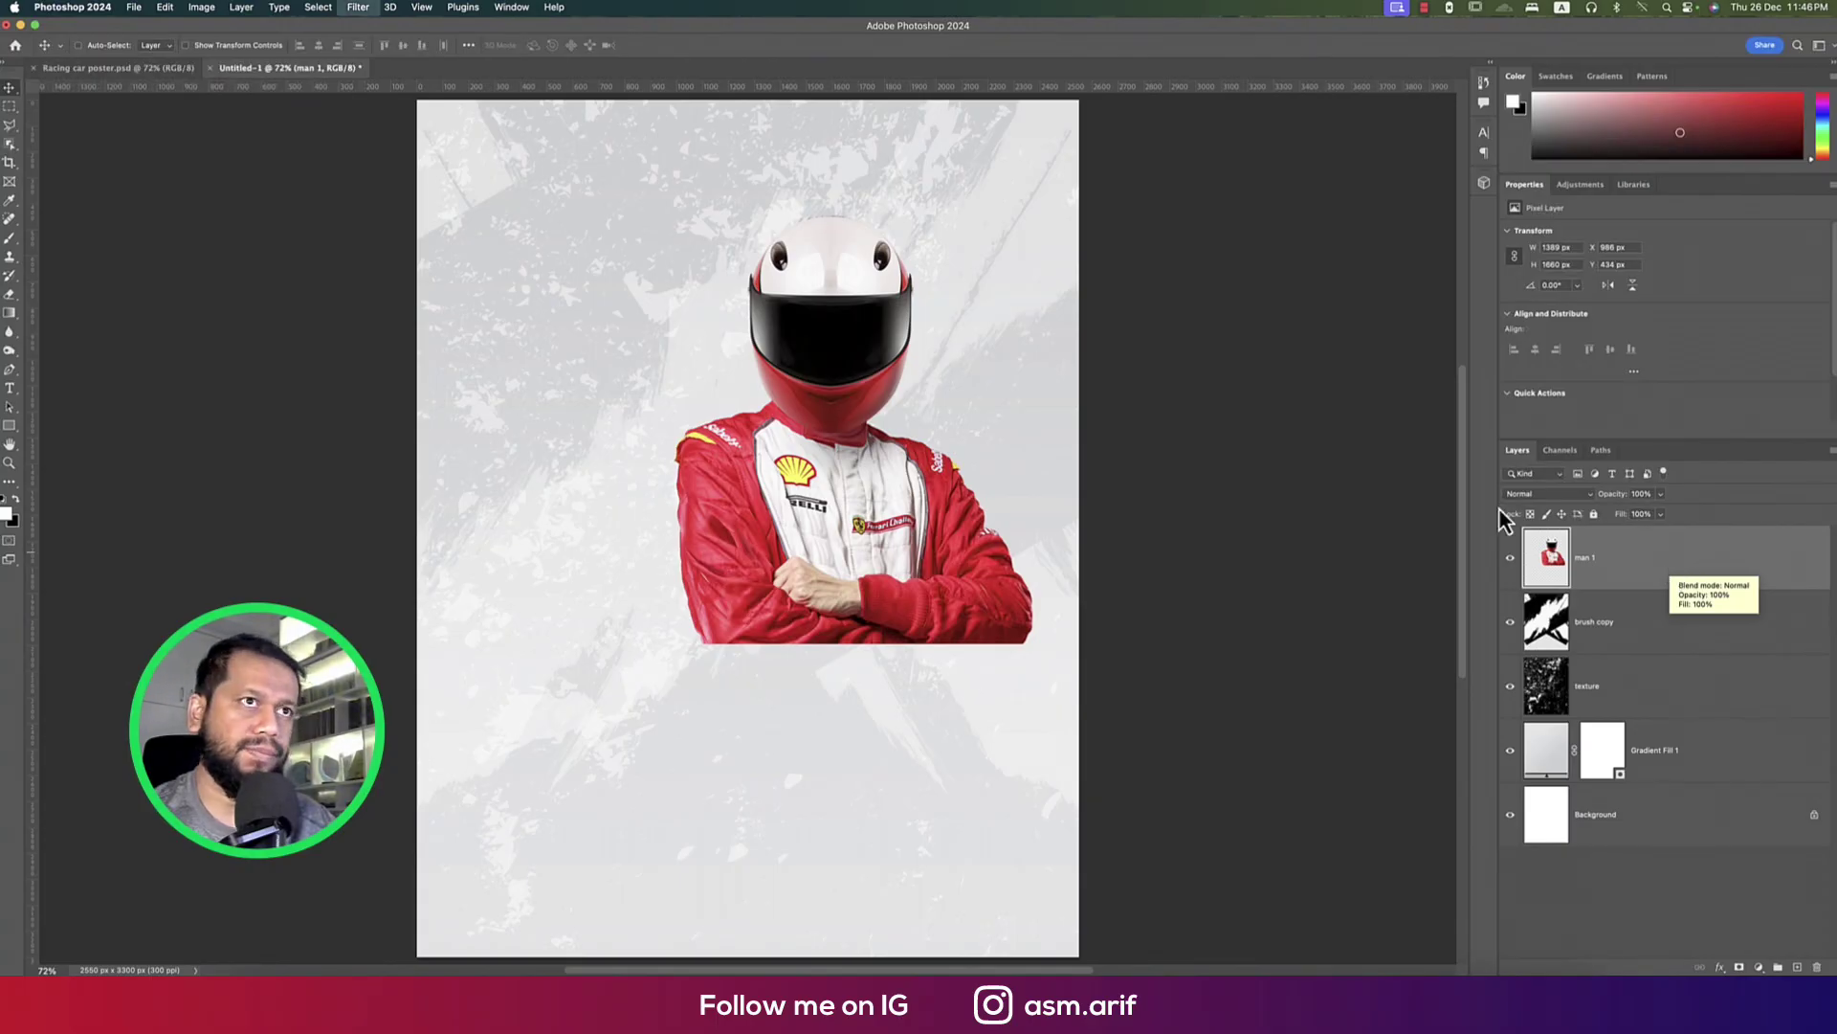
Apply Camera Raw adjustments to the man 1 layer: Saturation -100, Contrast +94, Blacks -100 and Clarity +73
{"action": "key", "text": "shift+super+a"}
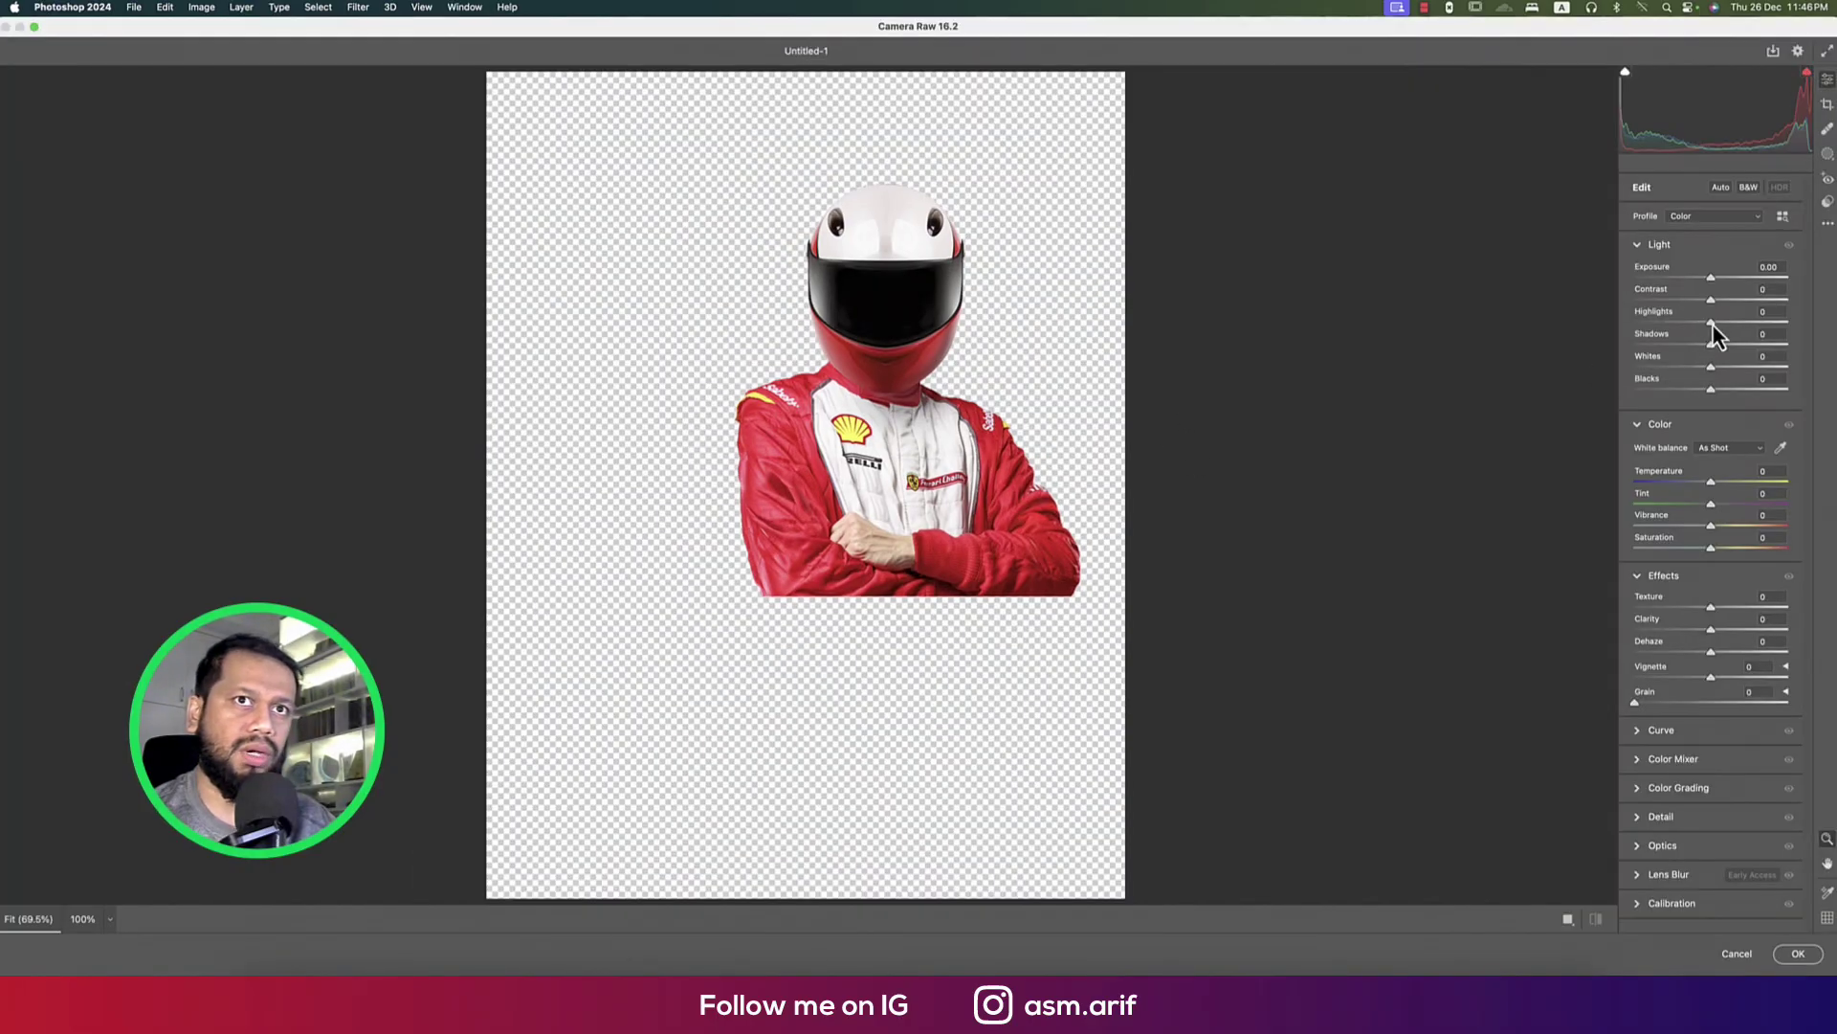
{"action": "left_click_drag", "start_coordinate": [1710, 549], "coordinate": [1570, 533]}
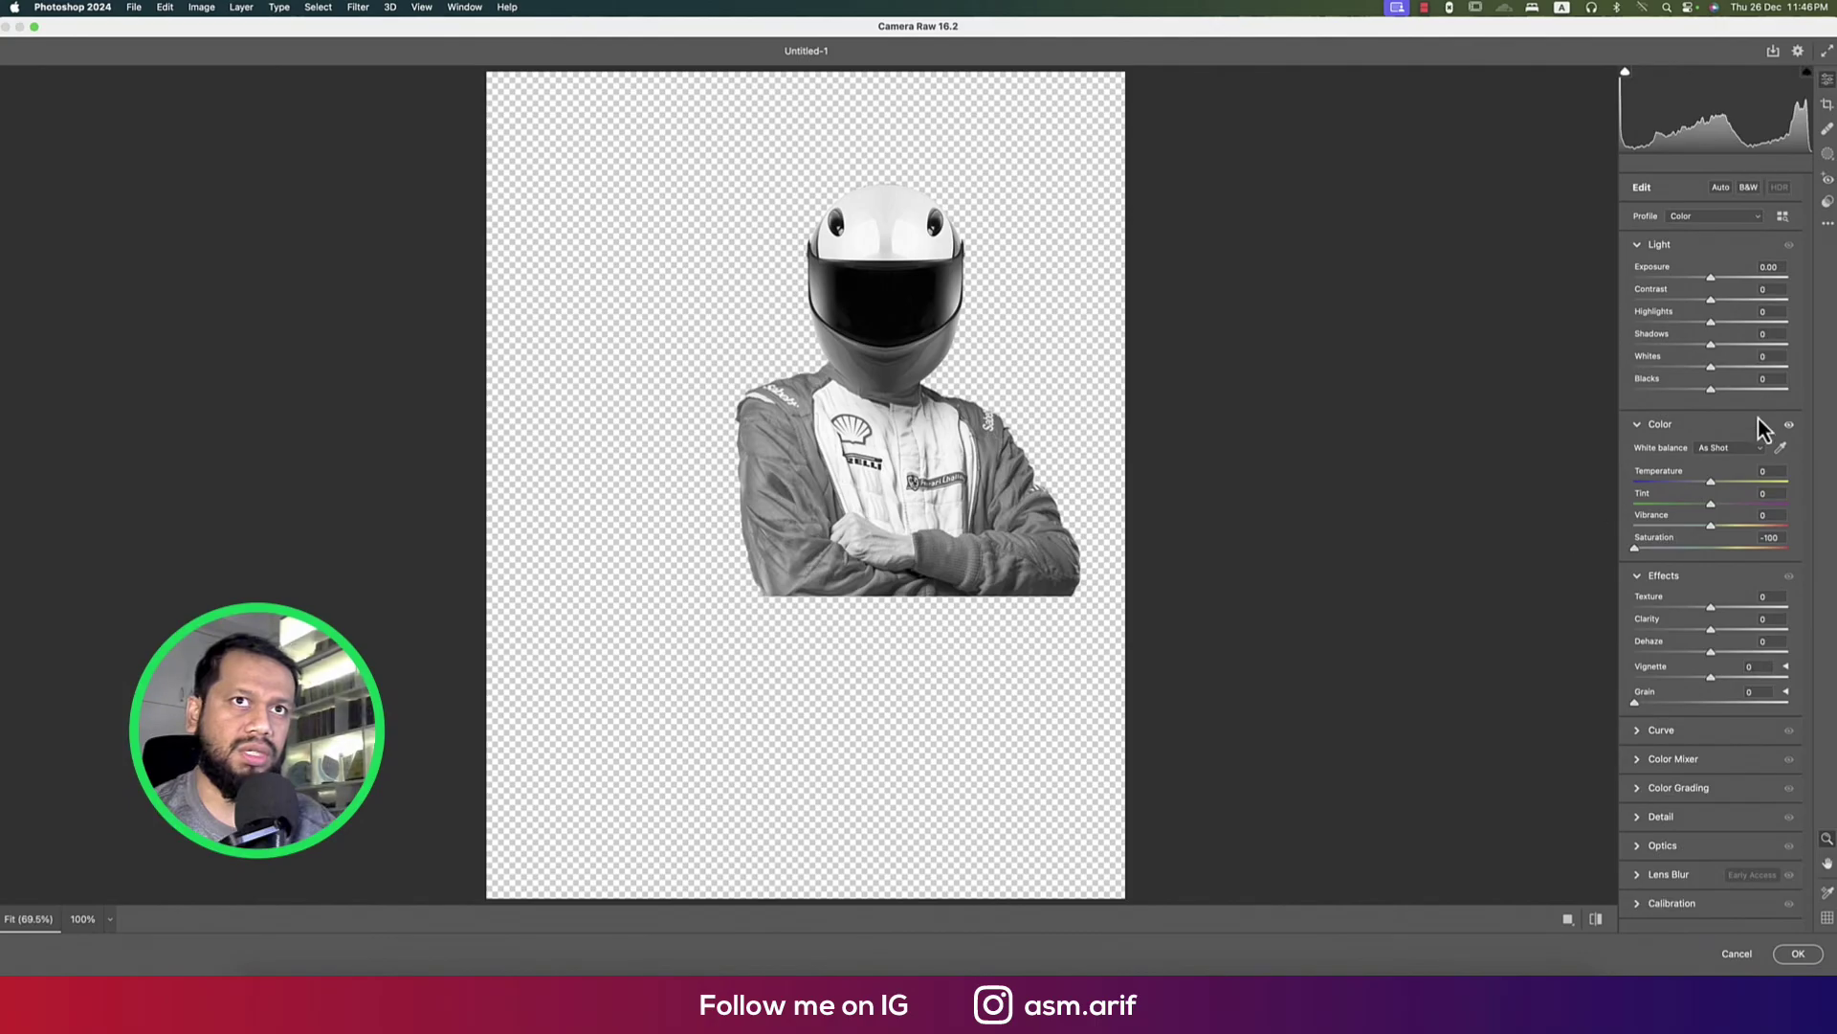
{"action": "left_click_drag", "start_coordinate": [1738, 303], "coordinate": [1785, 302]}
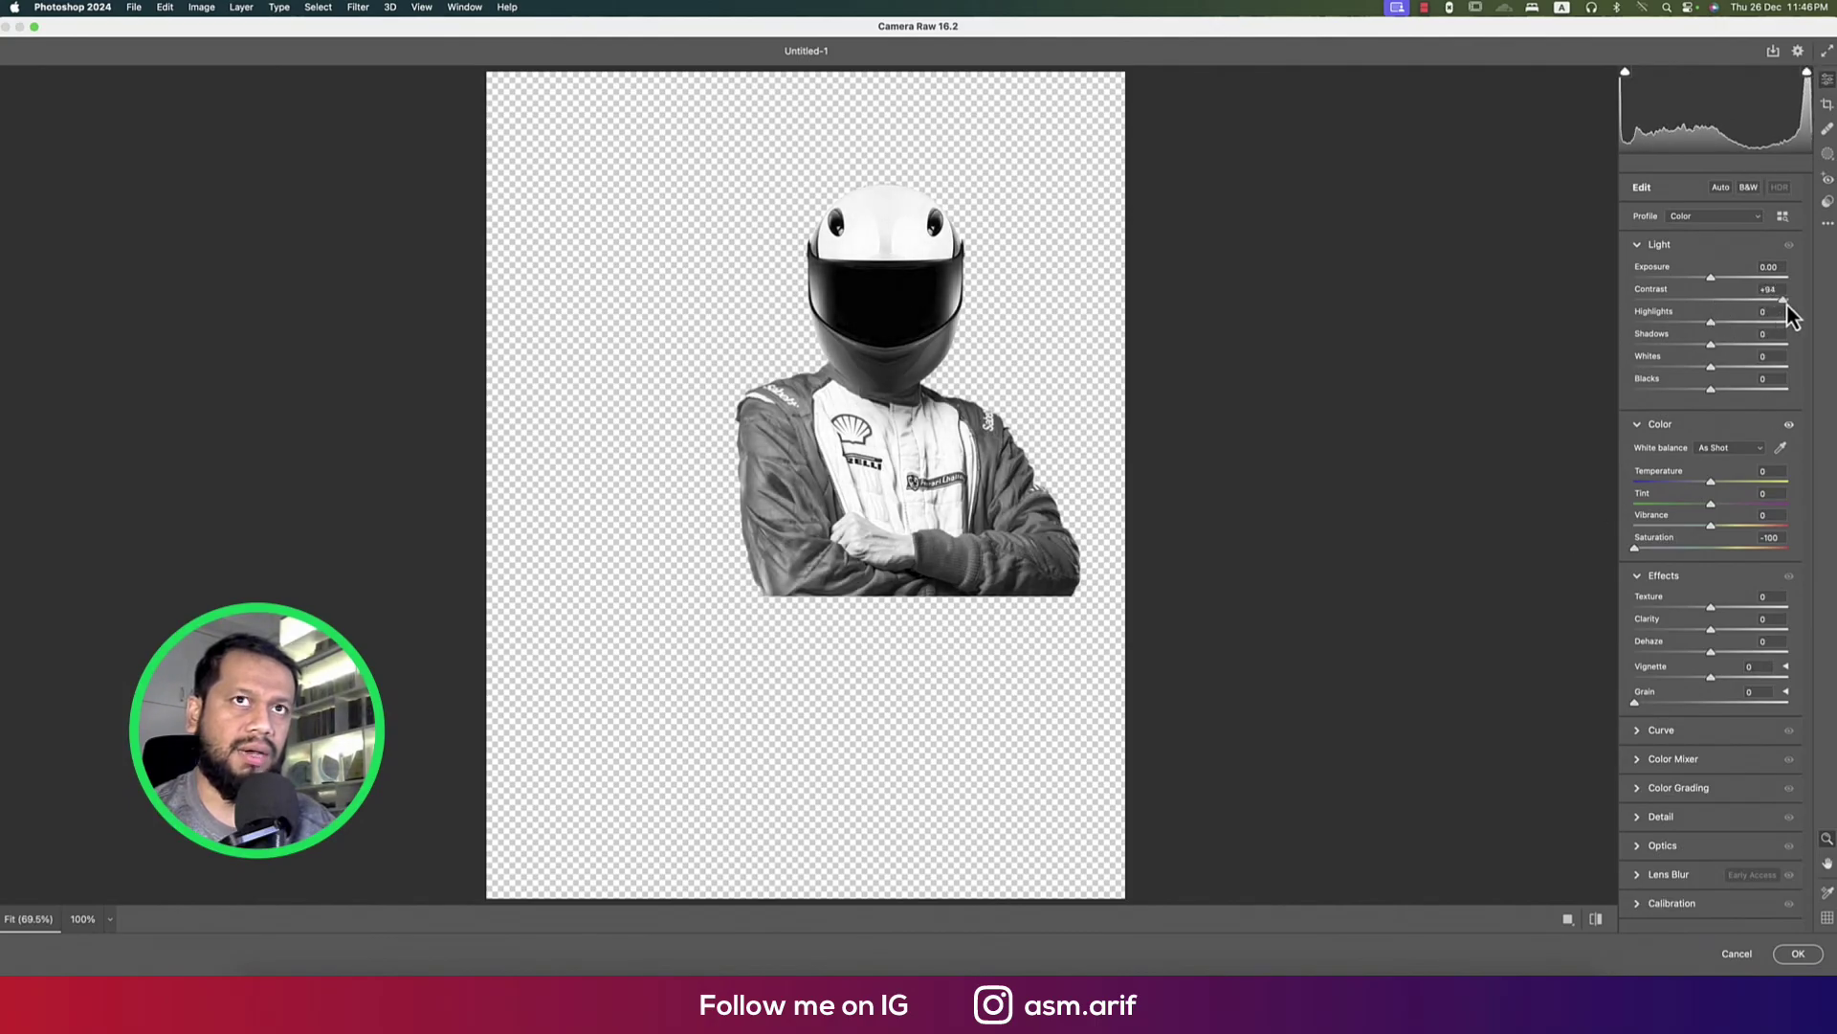
{"action": "left_click_drag", "start_coordinate": [1709, 391], "coordinate": [1608, 393]}
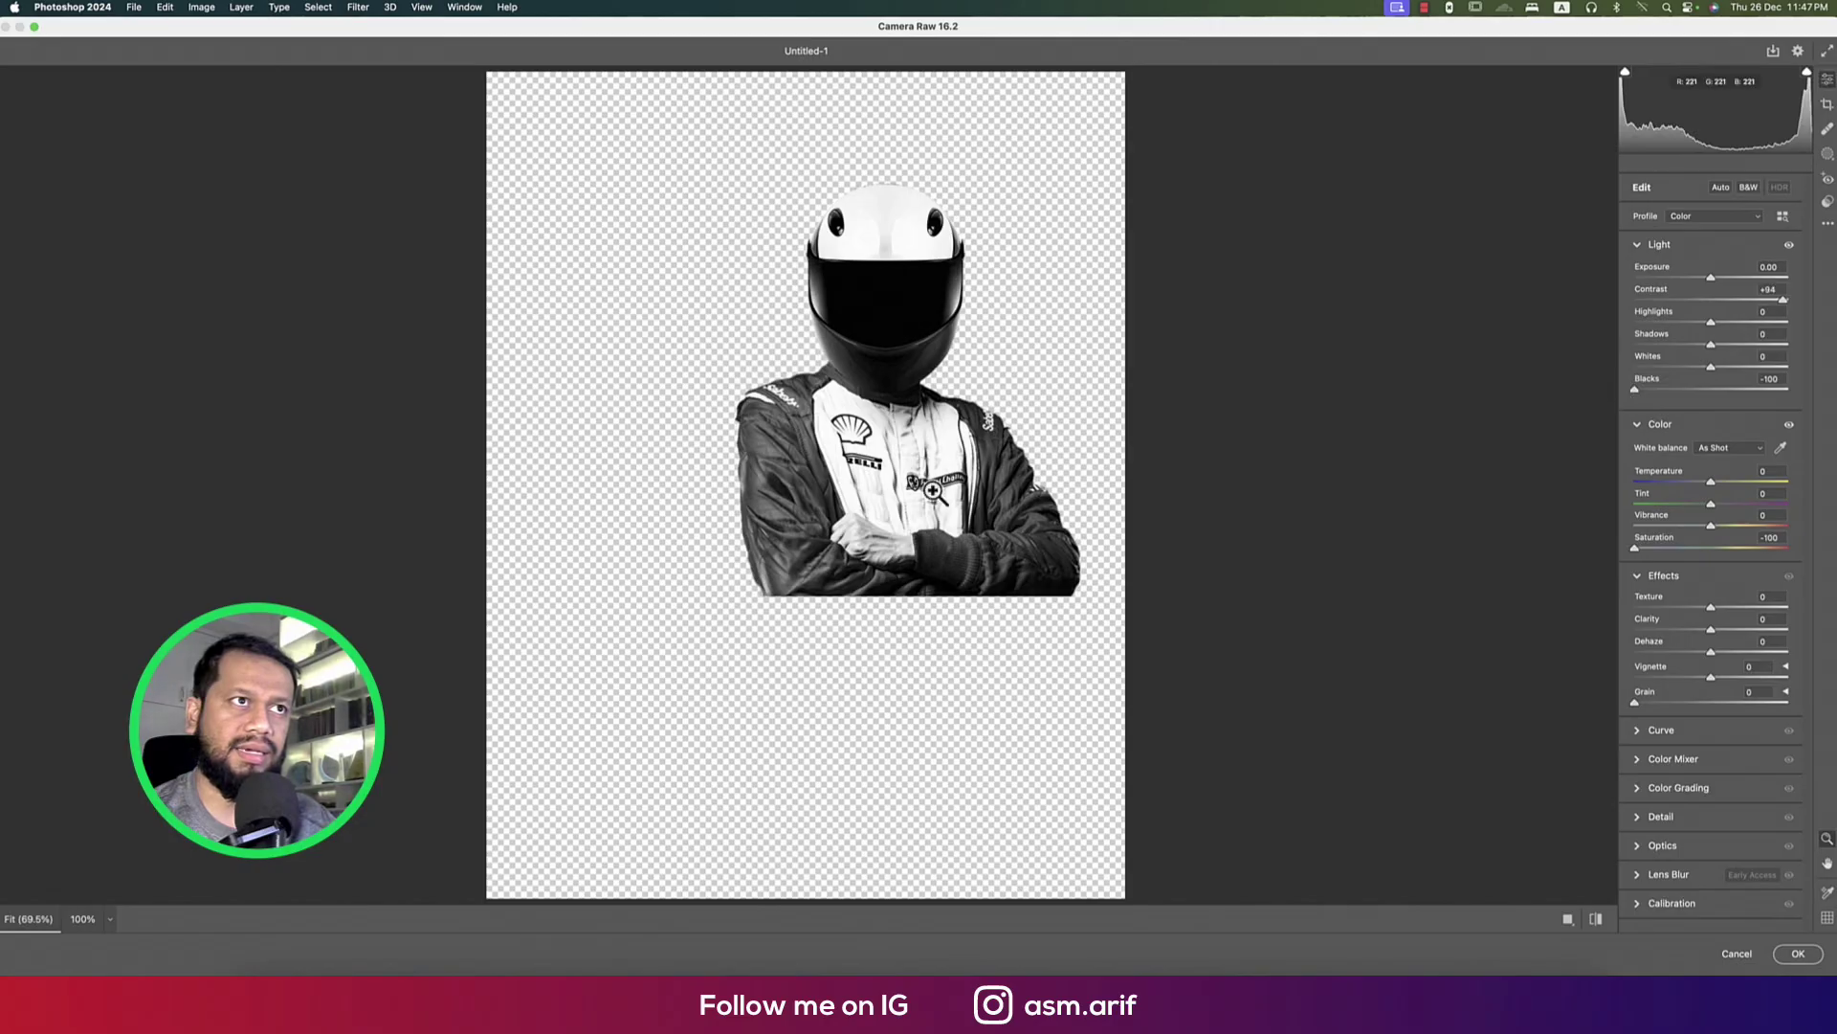
{"action": "left_click_drag", "start_coordinate": [1702, 631], "coordinate": [1764, 633]}
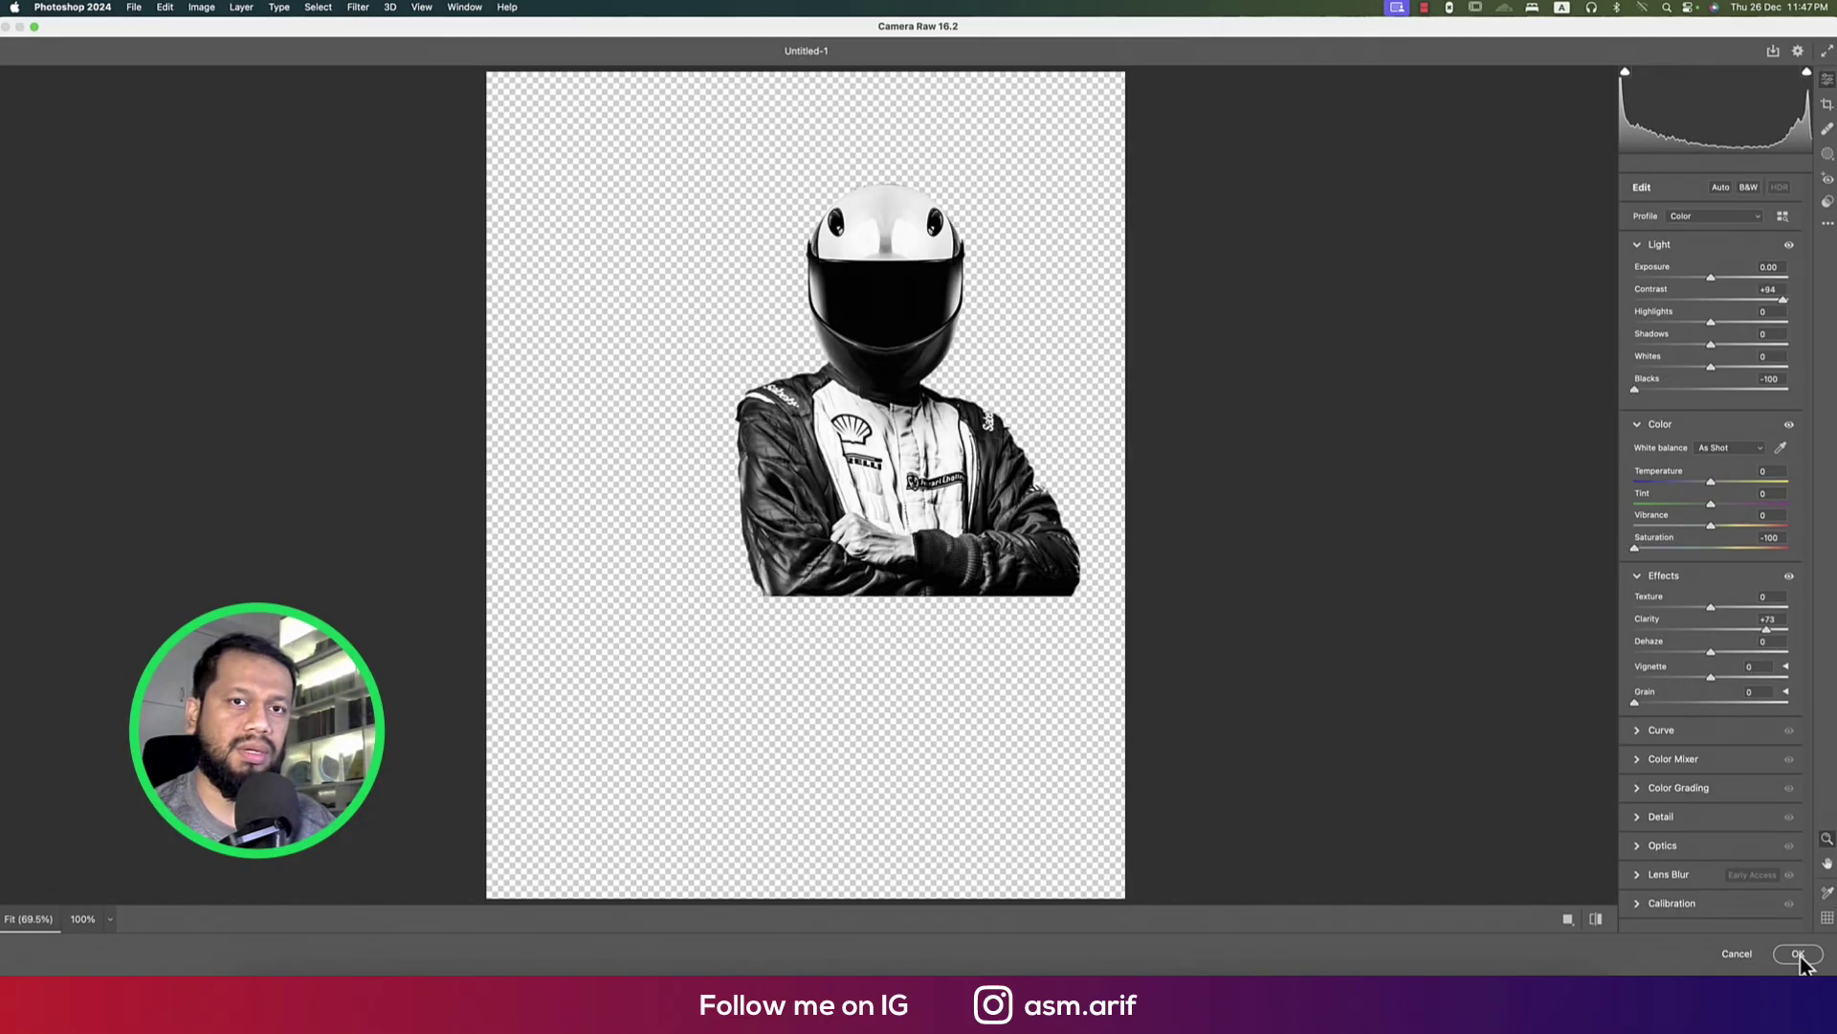
{"action": "left_click", "coordinate": [1798, 954]}
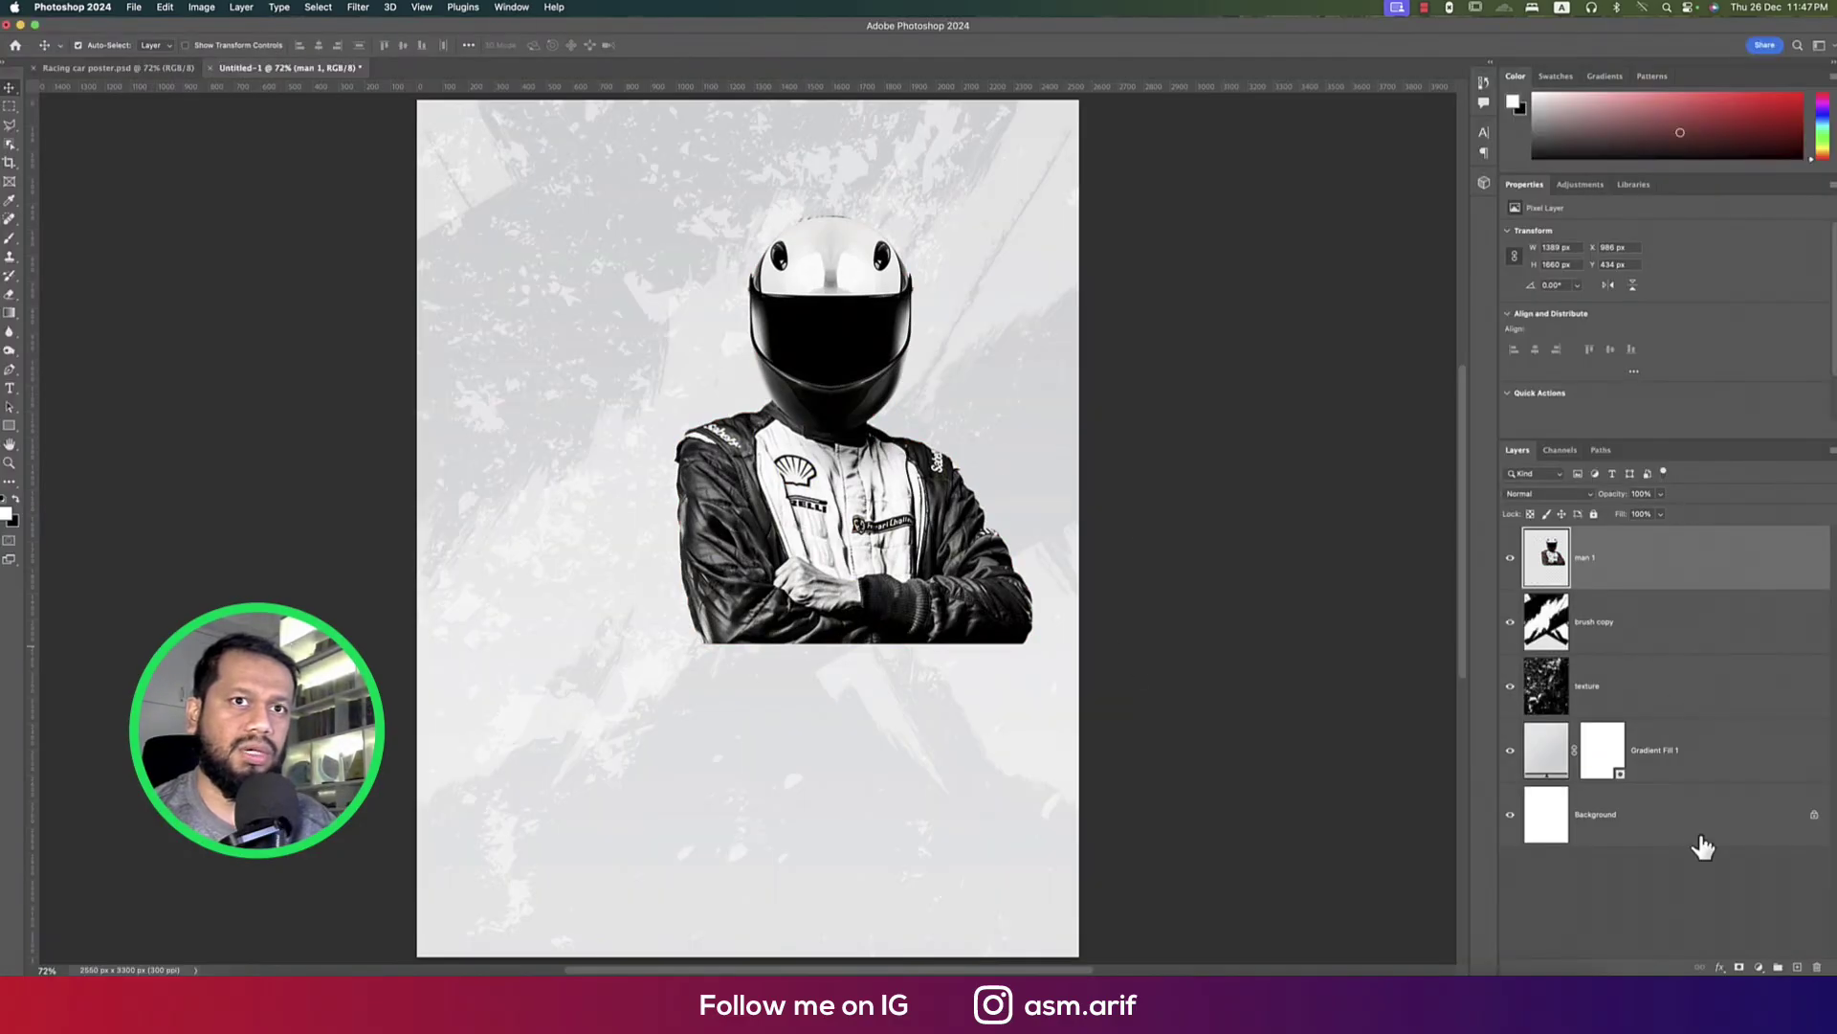
Add a layer mask to man 1 and fade out the driver's lower edge with repeated short vertical black-to-white gradients
{"action": "left_click", "coordinate": [1740, 967]}
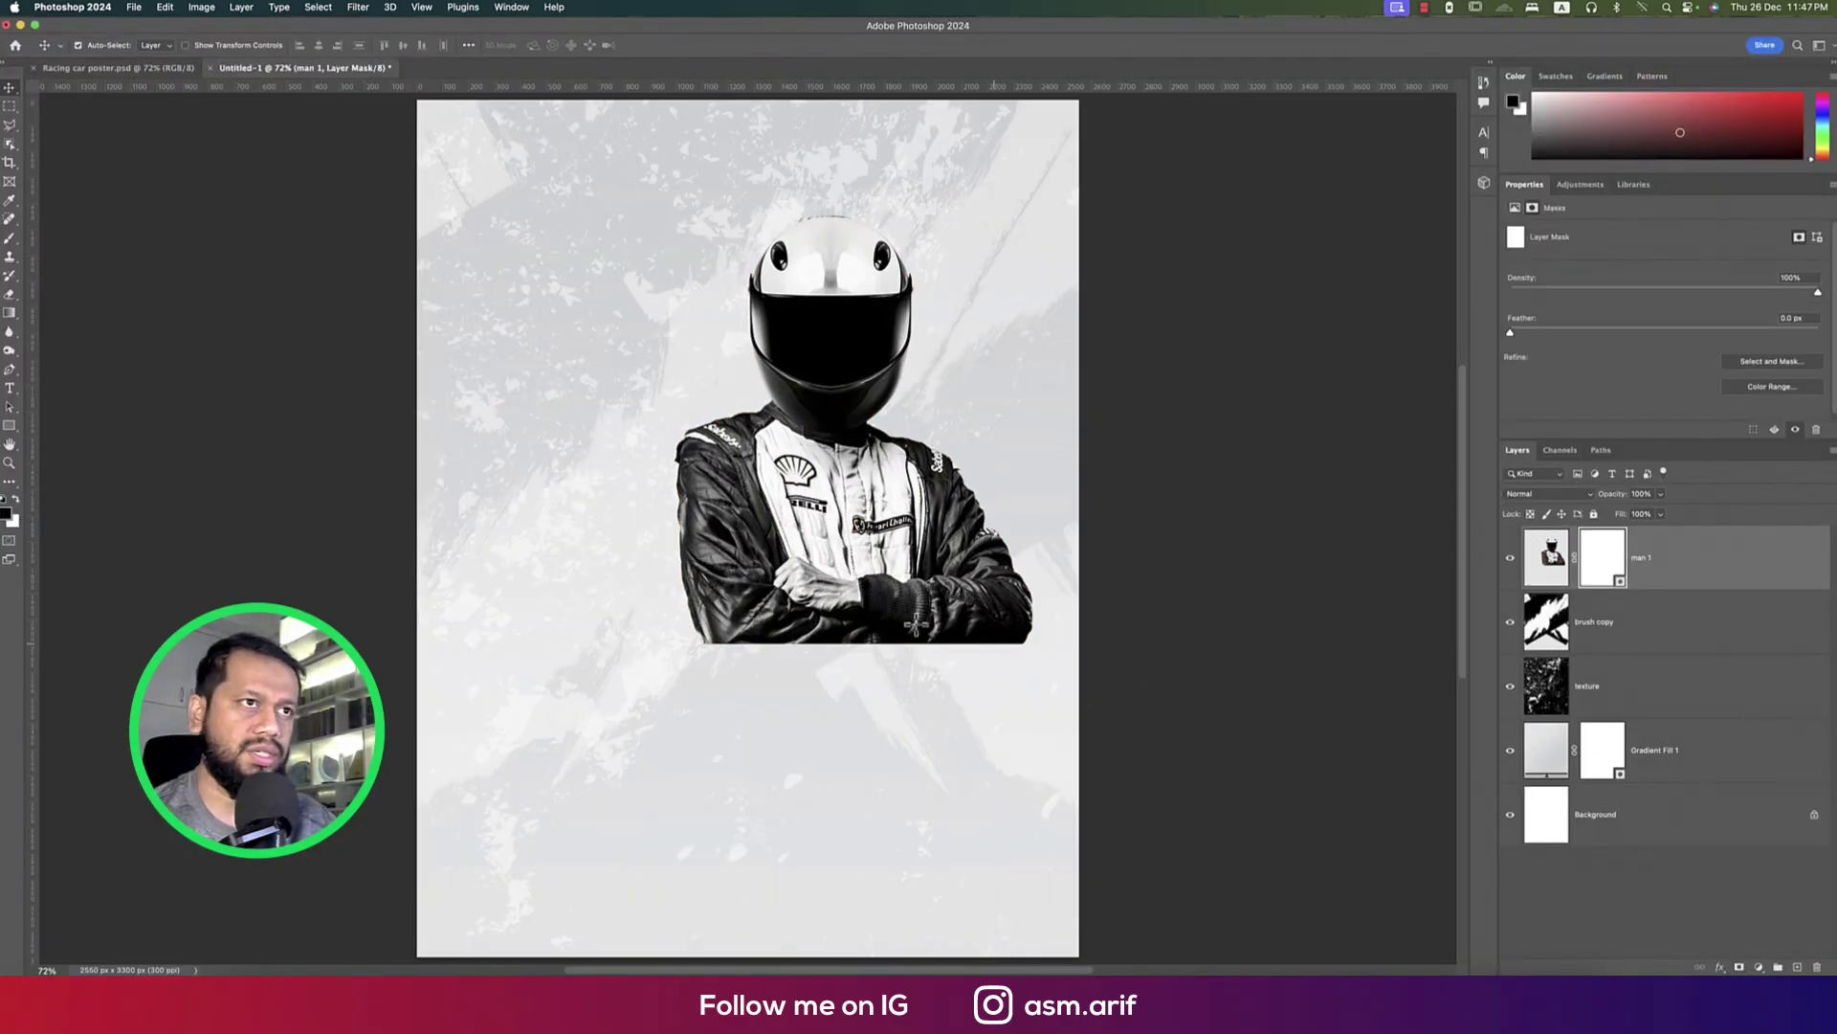
{"action": "key", "text": "g"}
{"action": "left_click", "coordinate": [226, 45]}
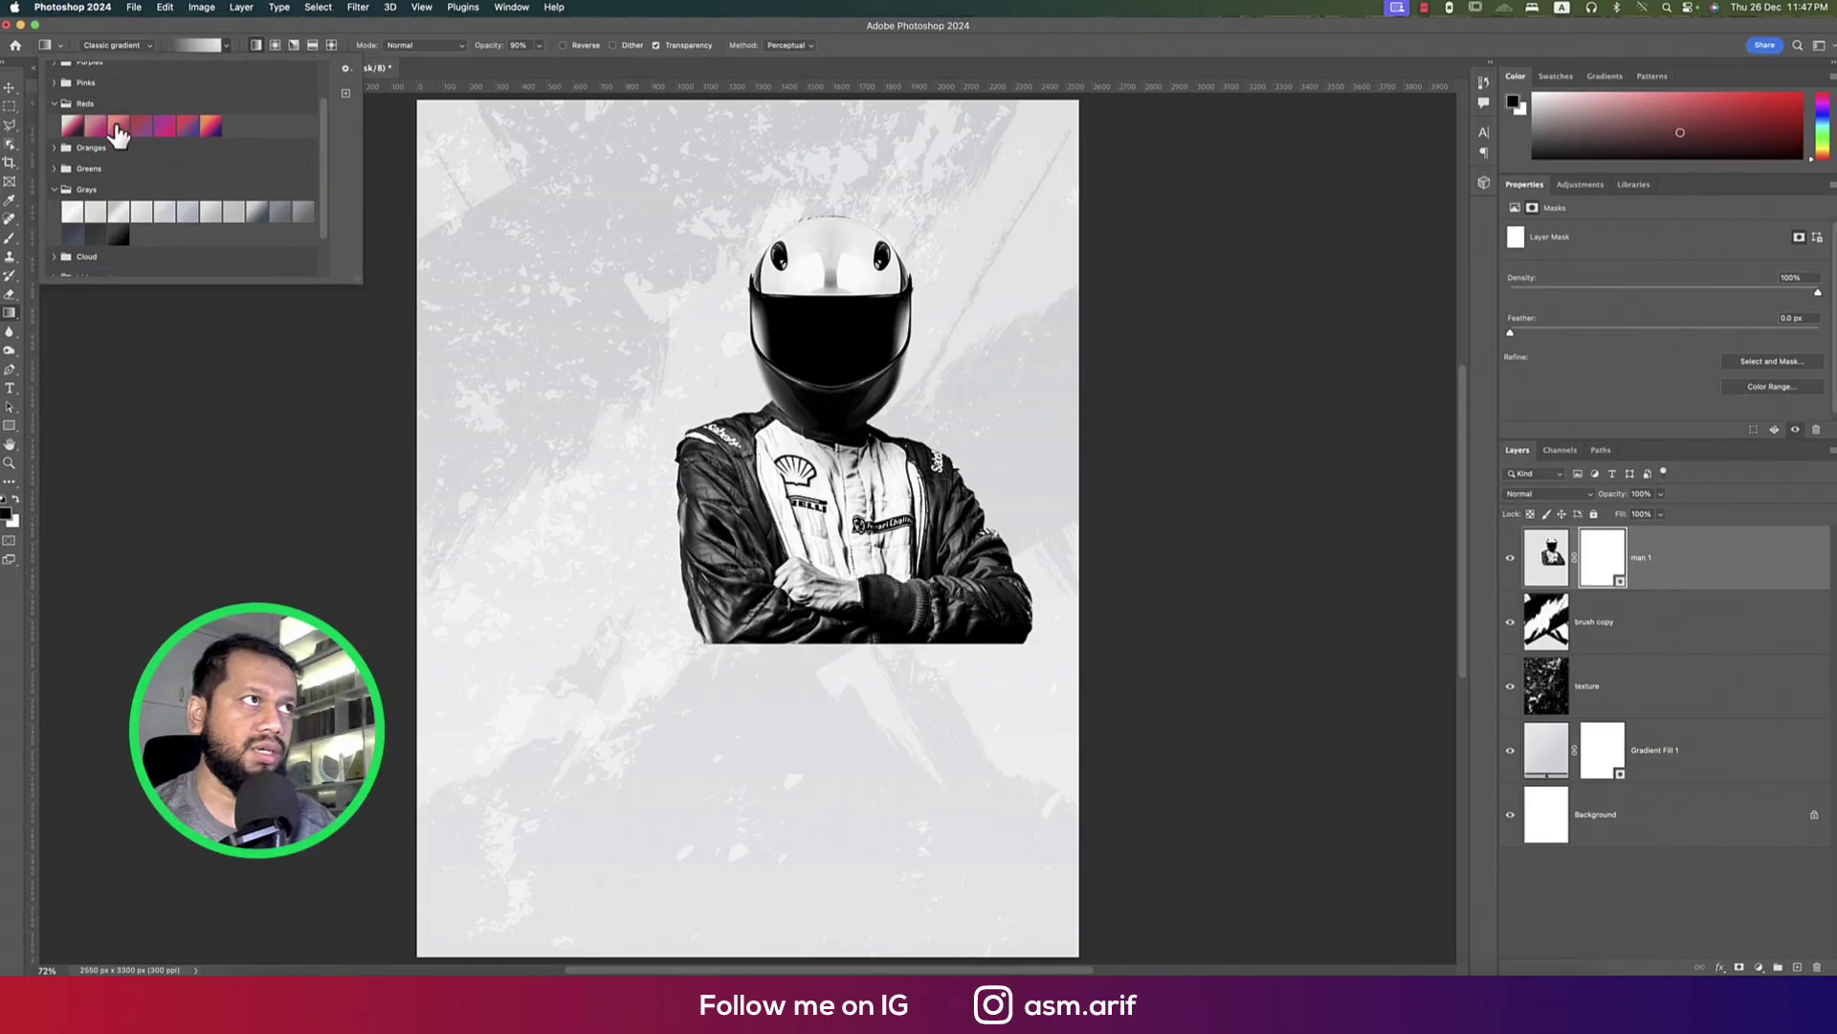
{"action": "scroll", "coordinate": [57, 105], "scroll_direction": "up", "scroll_amount": 2}
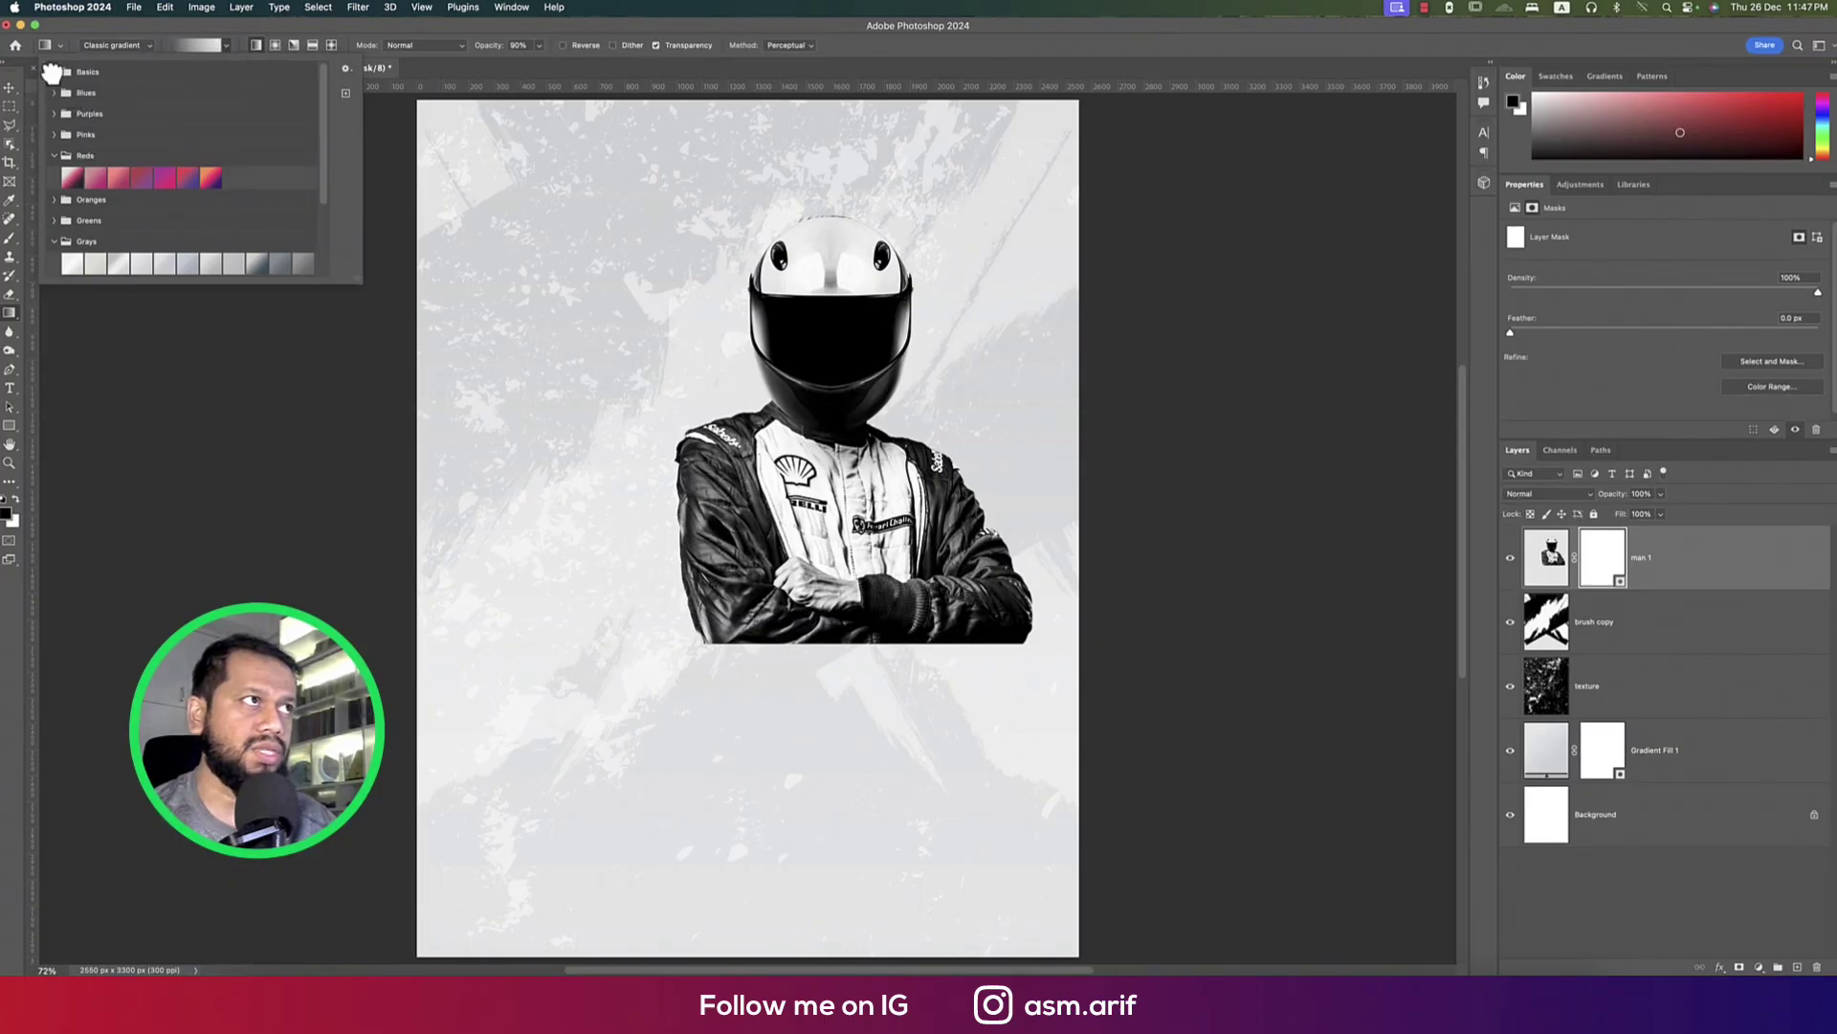
{"action": "scroll", "coordinate": [67, 87], "scroll_direction": "up", "scroll_amount": 2}
{"action": "left_click", "coordinate": [268, 26]}
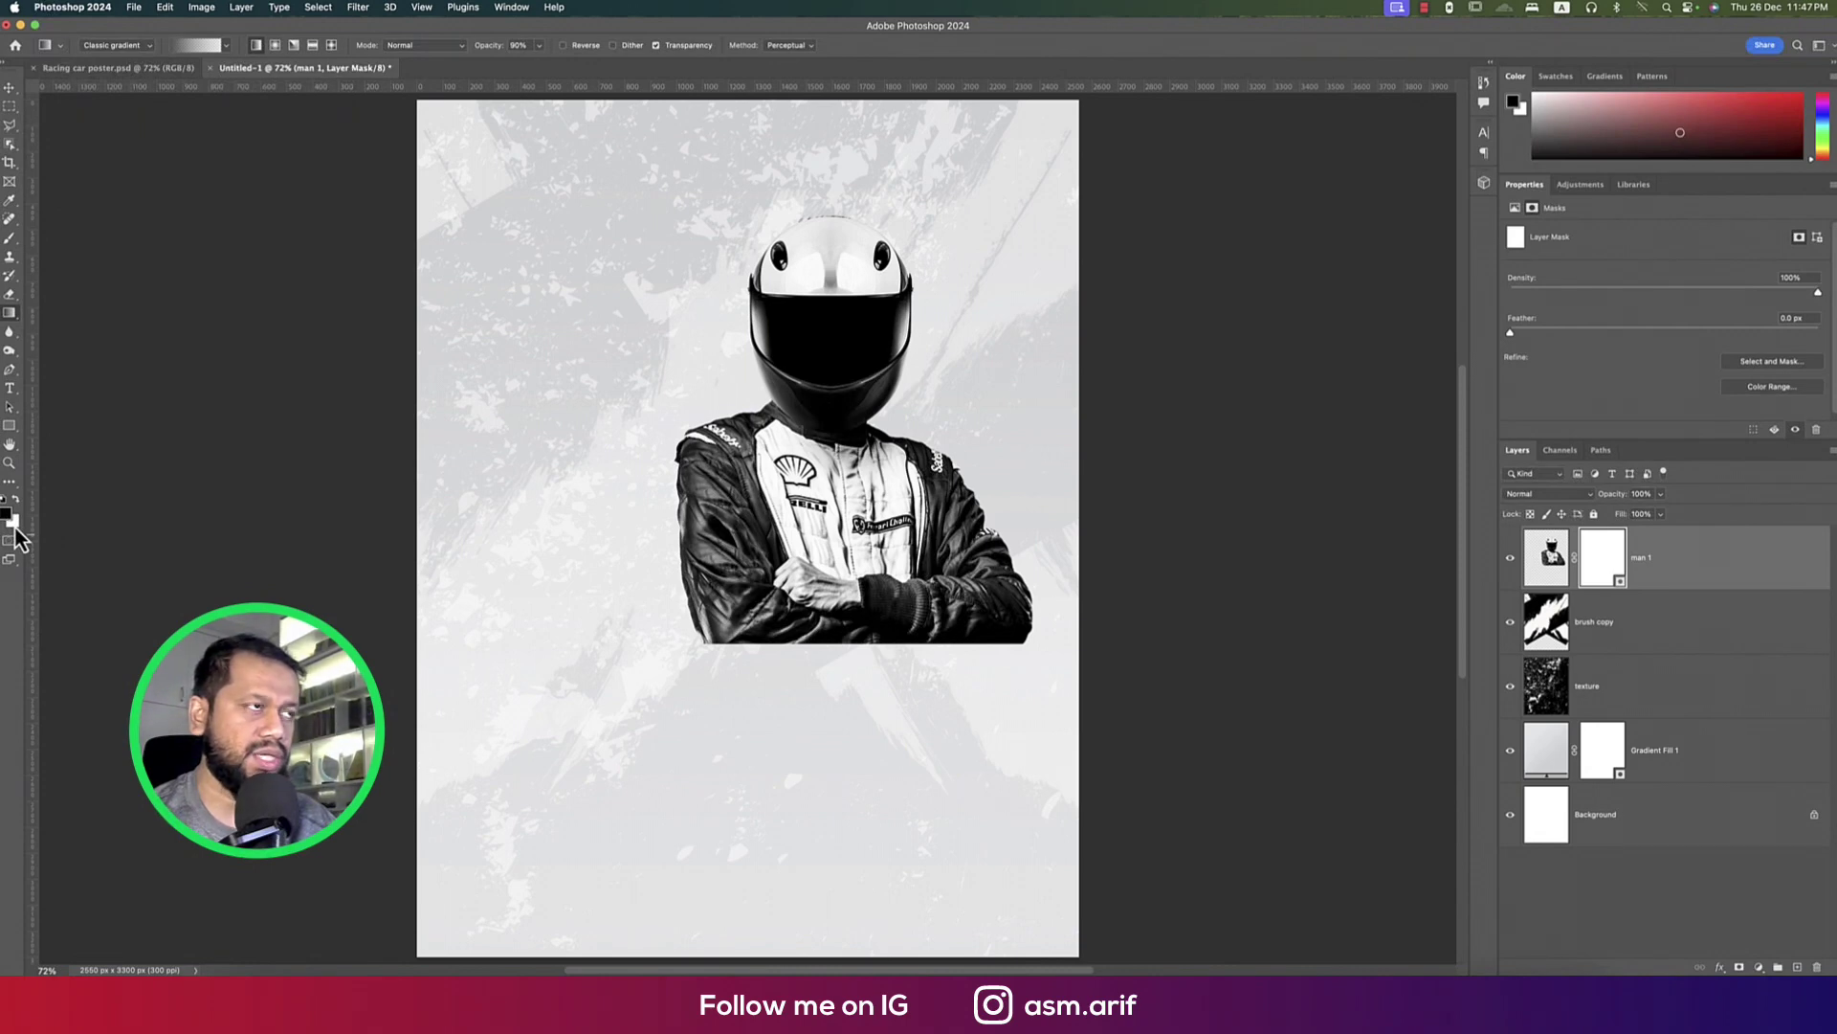
{"action": "key", "text": "x"}
{"action": "key", "text": "x"}
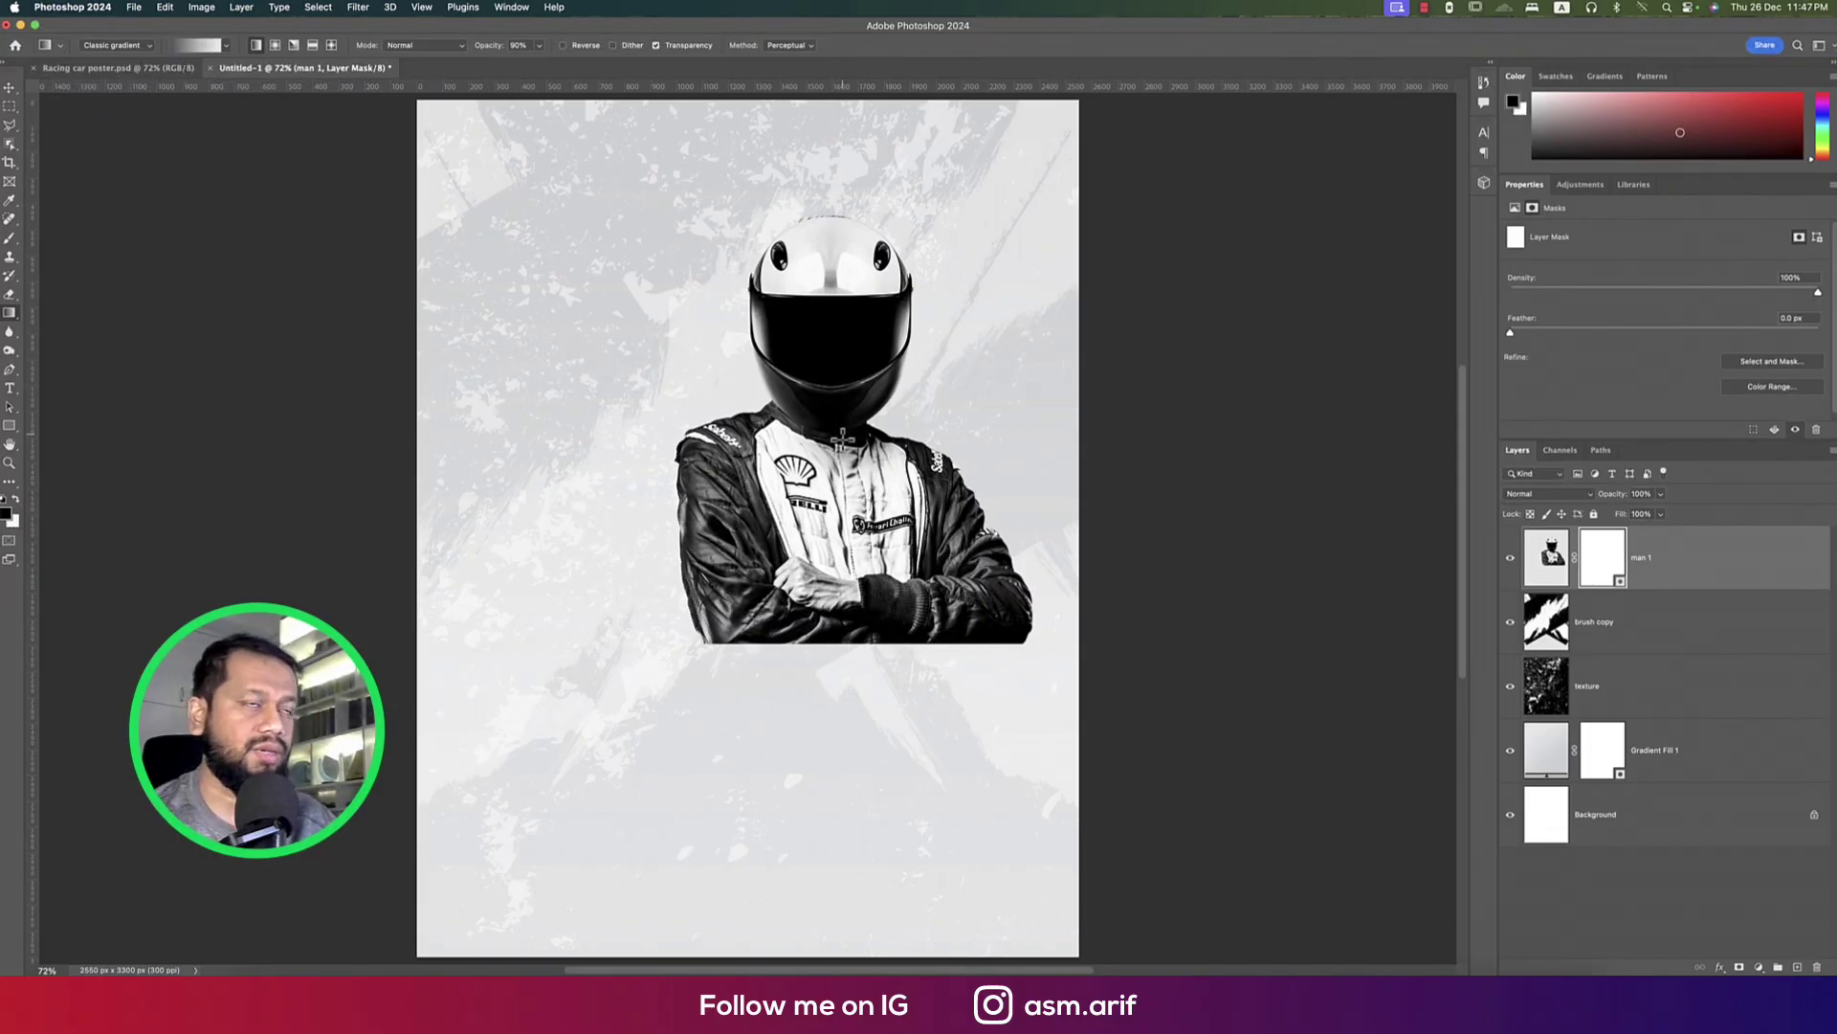
{"action": "left_click_drag", "start_coordinate": [882, 653], "coordinate": [880, 668]}
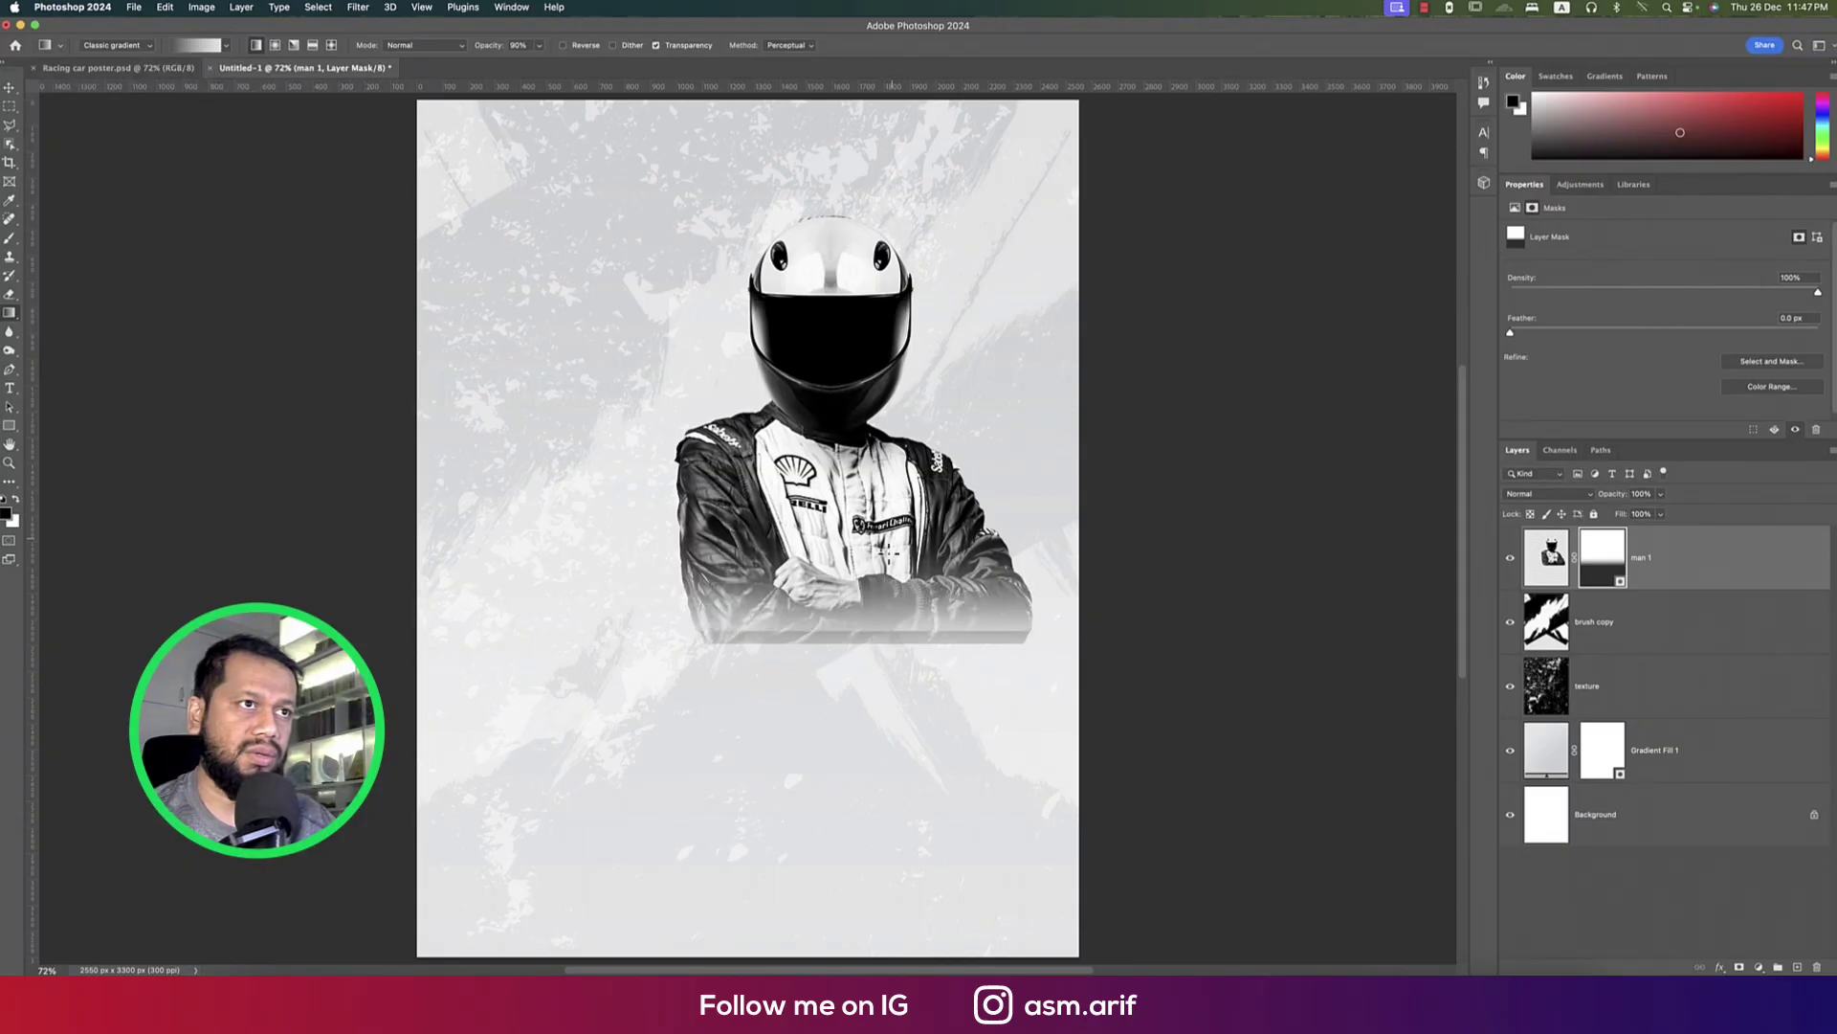
{"action": "left_click_drag", "start_coordinate": [884, 598], "coordinate": [879, 661]}
{"action": "left_click_drag", "start_coordinate": [885, 565], "coordinate": [881, 666]}
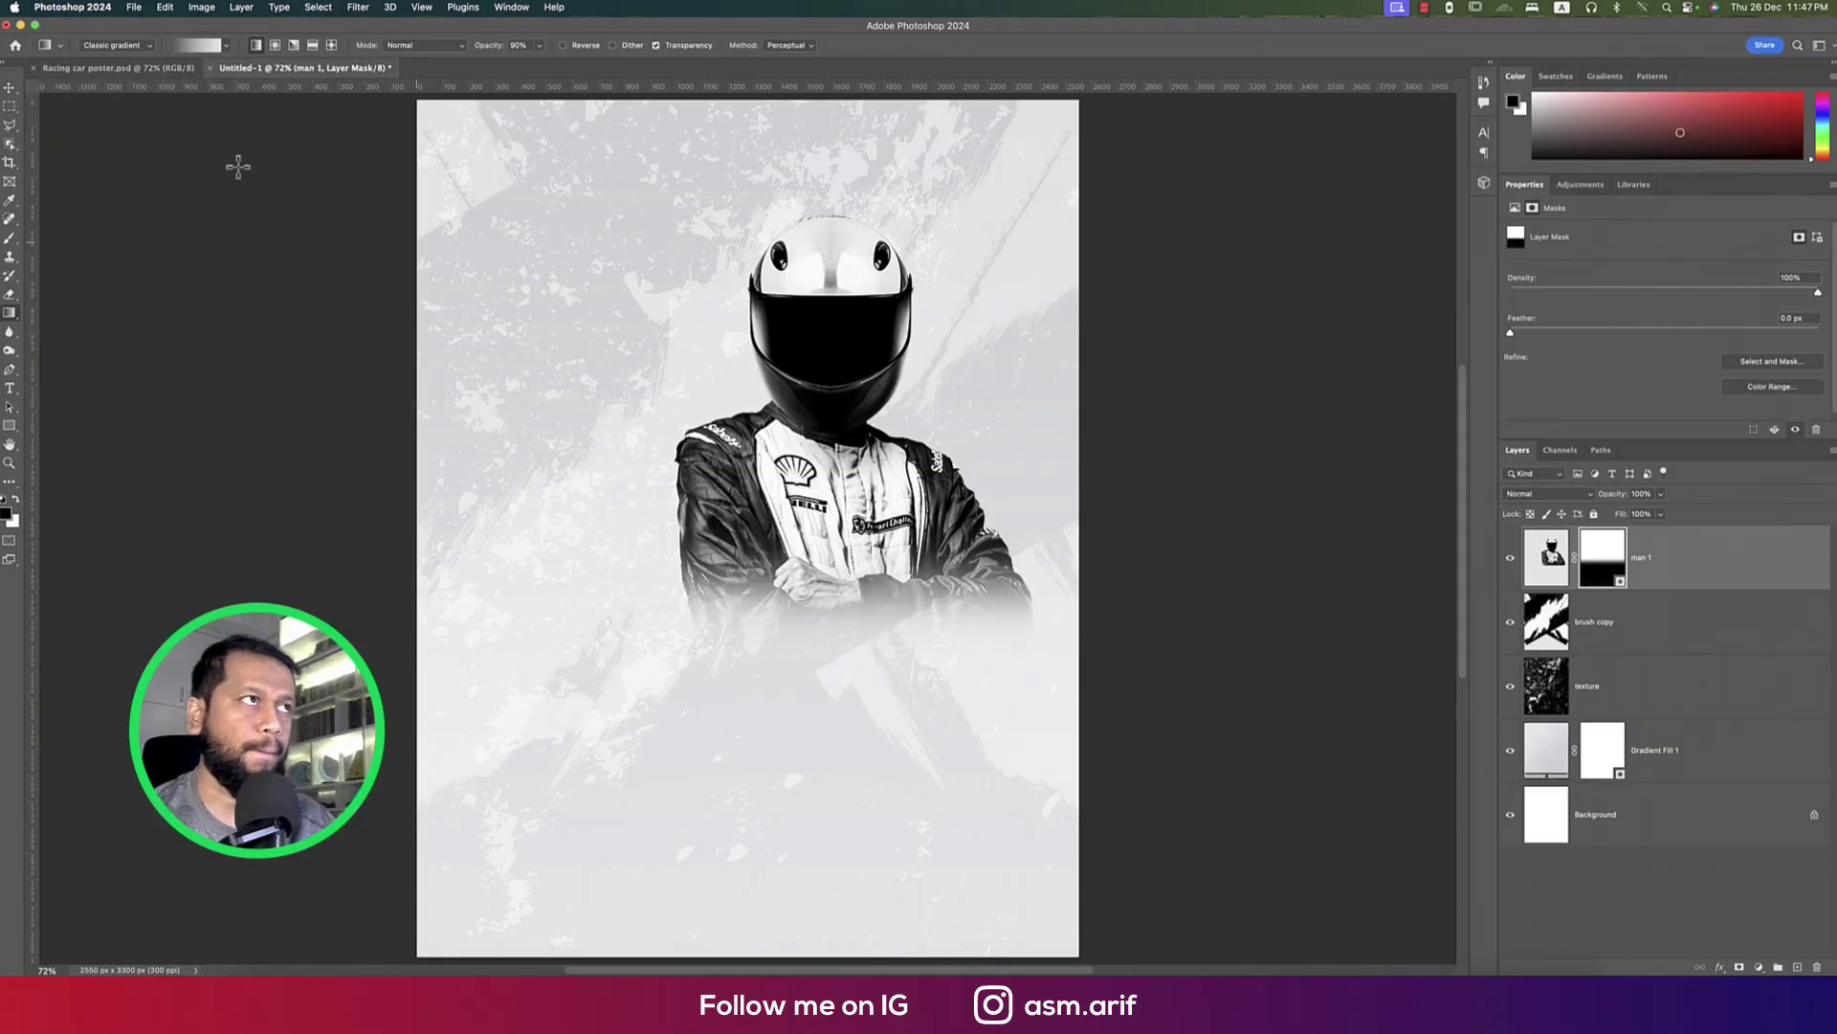
Place pngegg (2).png as an embedded image and flip it horizontally
{"action": "left_click", "coordinate": [10, 88]}
{"action": "left_click", "coordinate": [134, 7]}
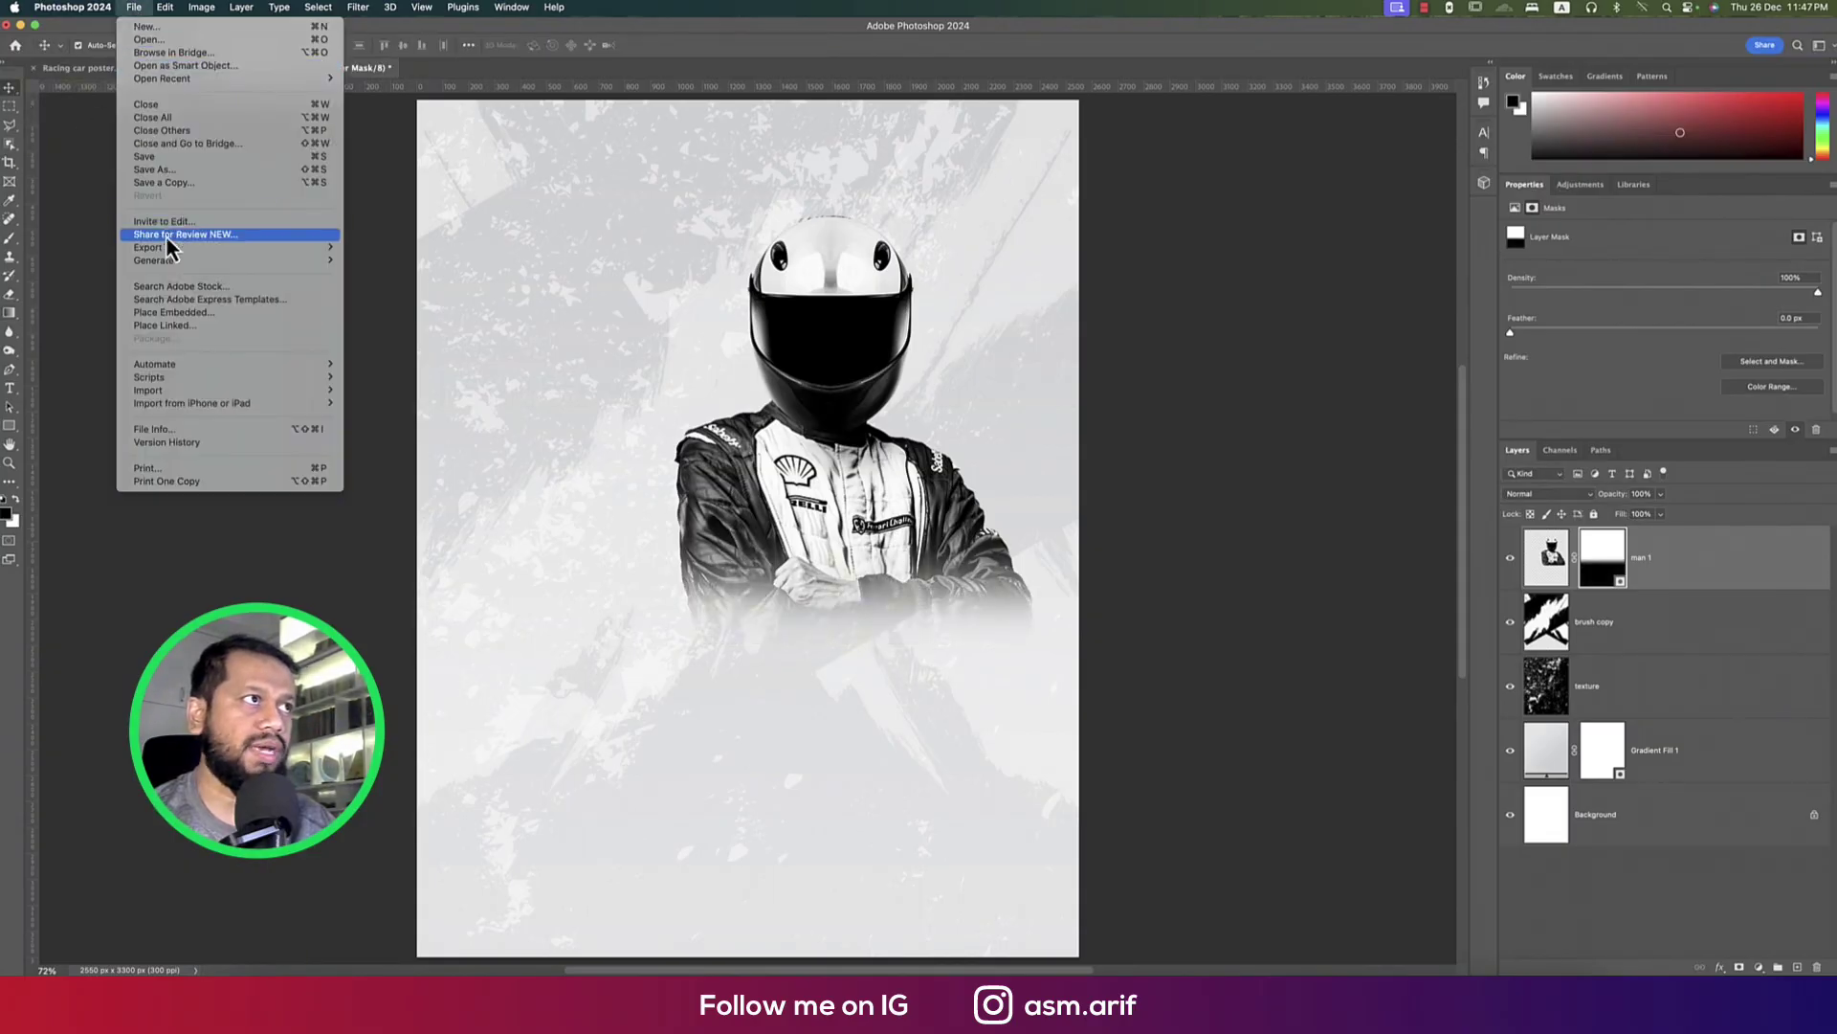
{"action": "left_click", "coordinate": [182, 313]}
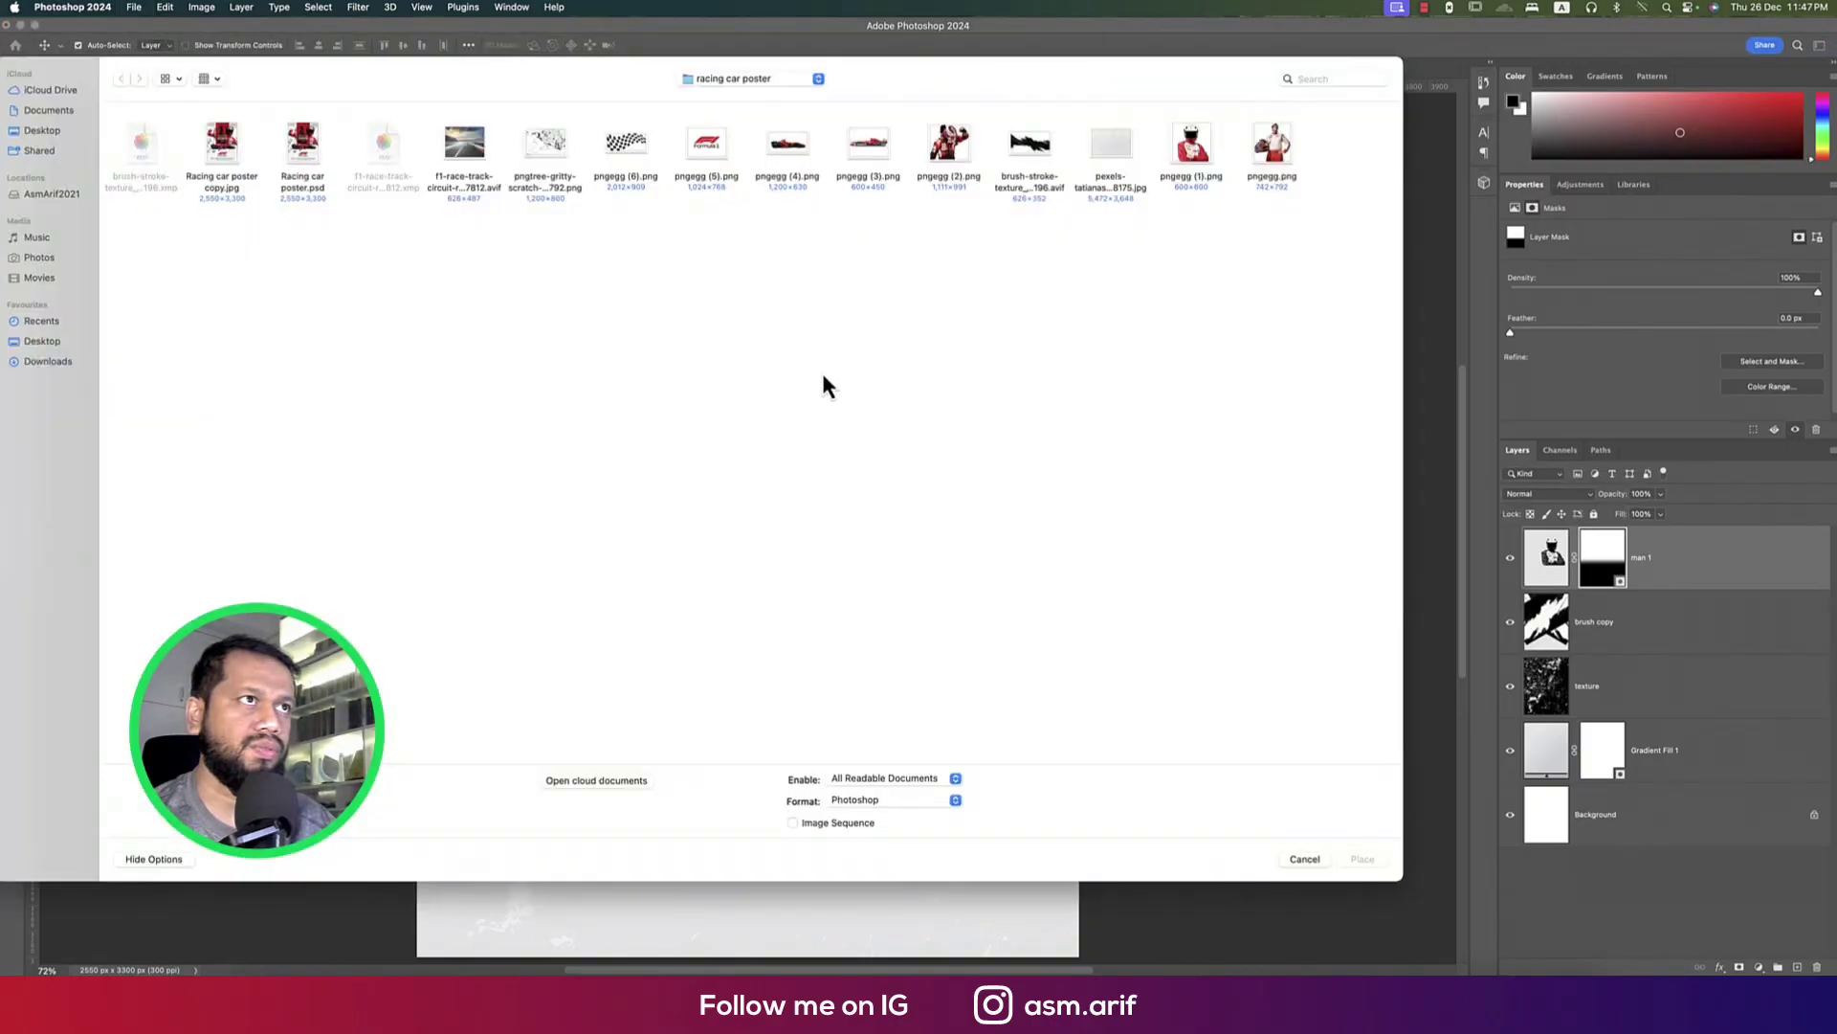
{"action": "double_click", "coordinate": [944, 151]}
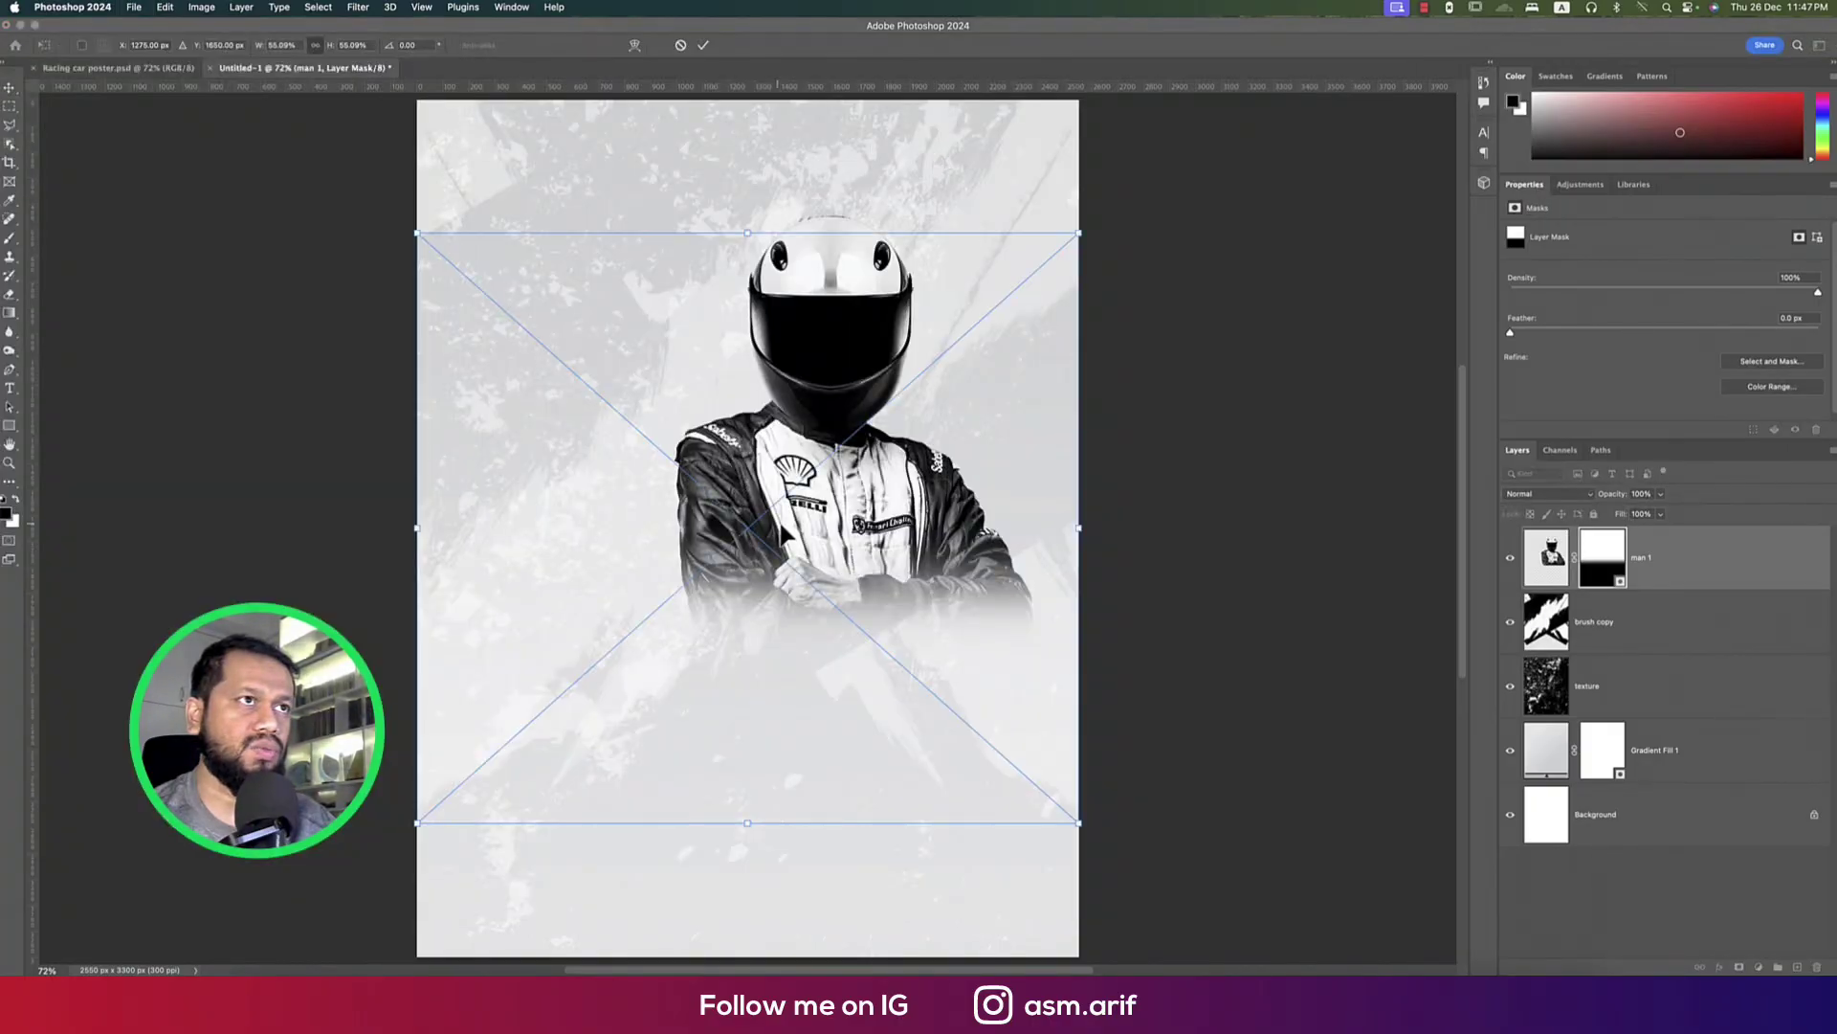
{"action": "right_click", "coordinate": [831, 387]}
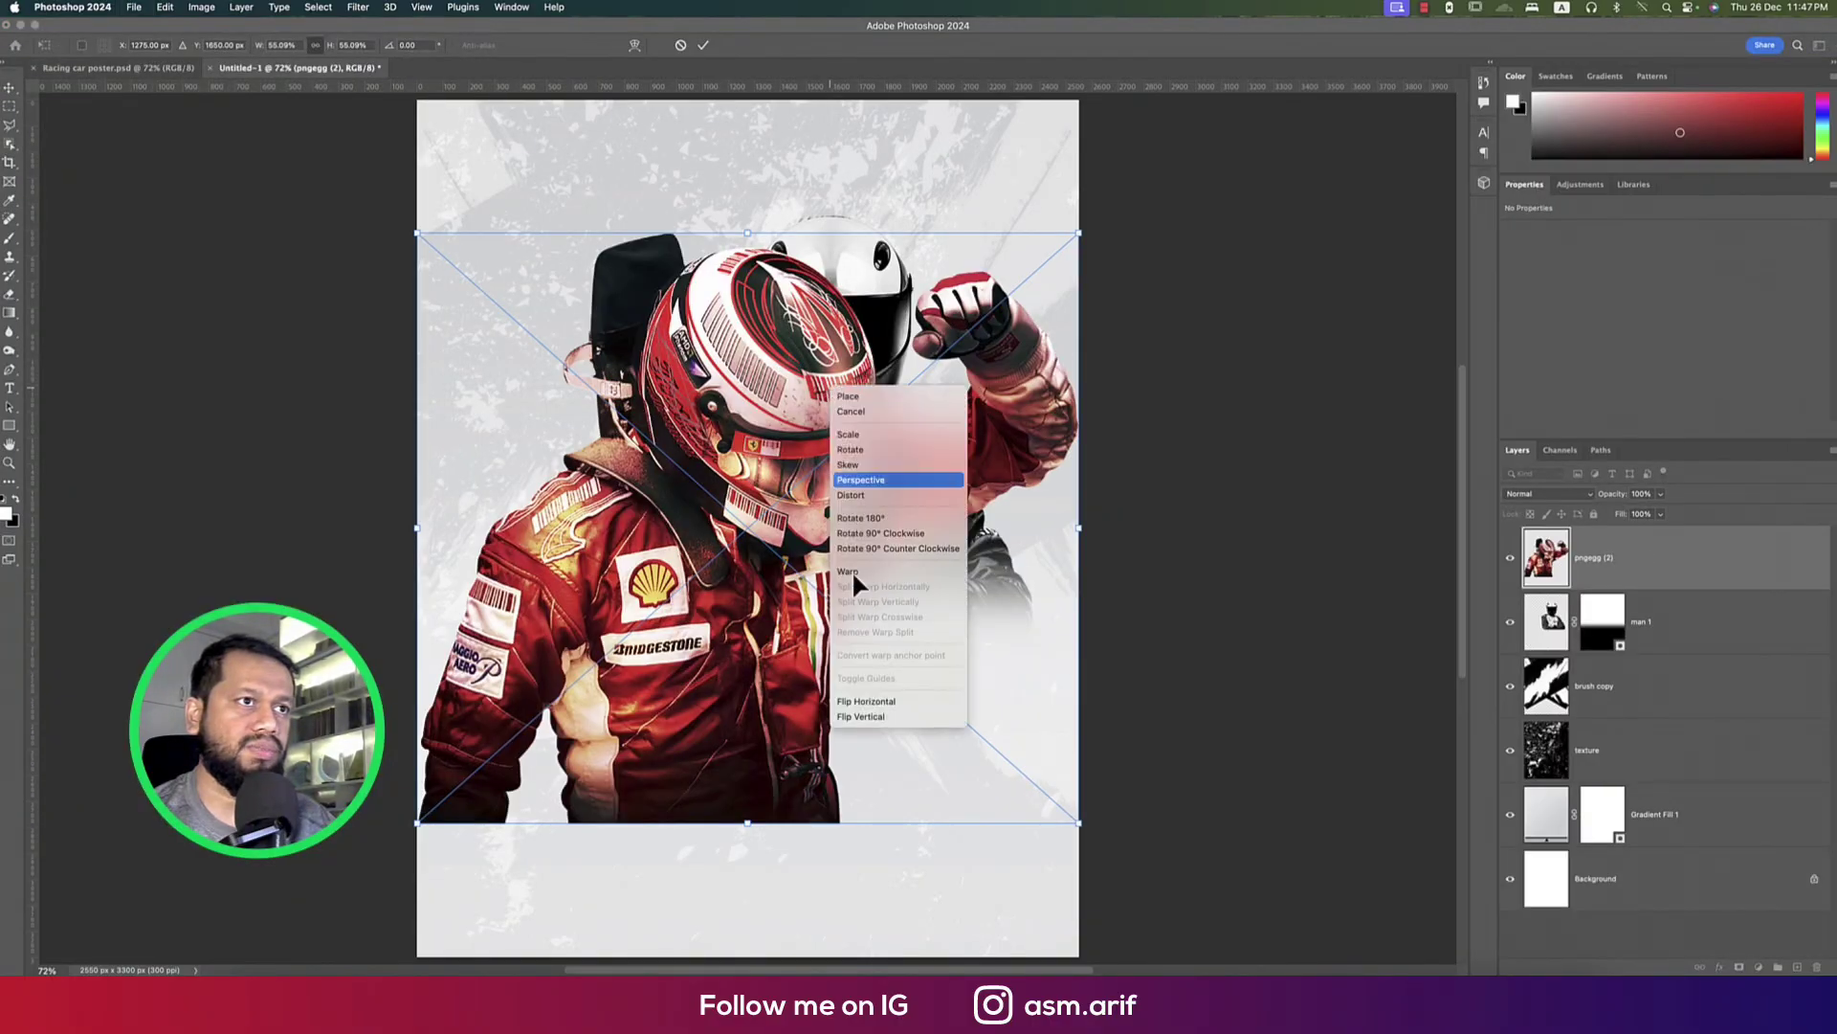
{"action": "left_click", "coordinate": [886, 700]}
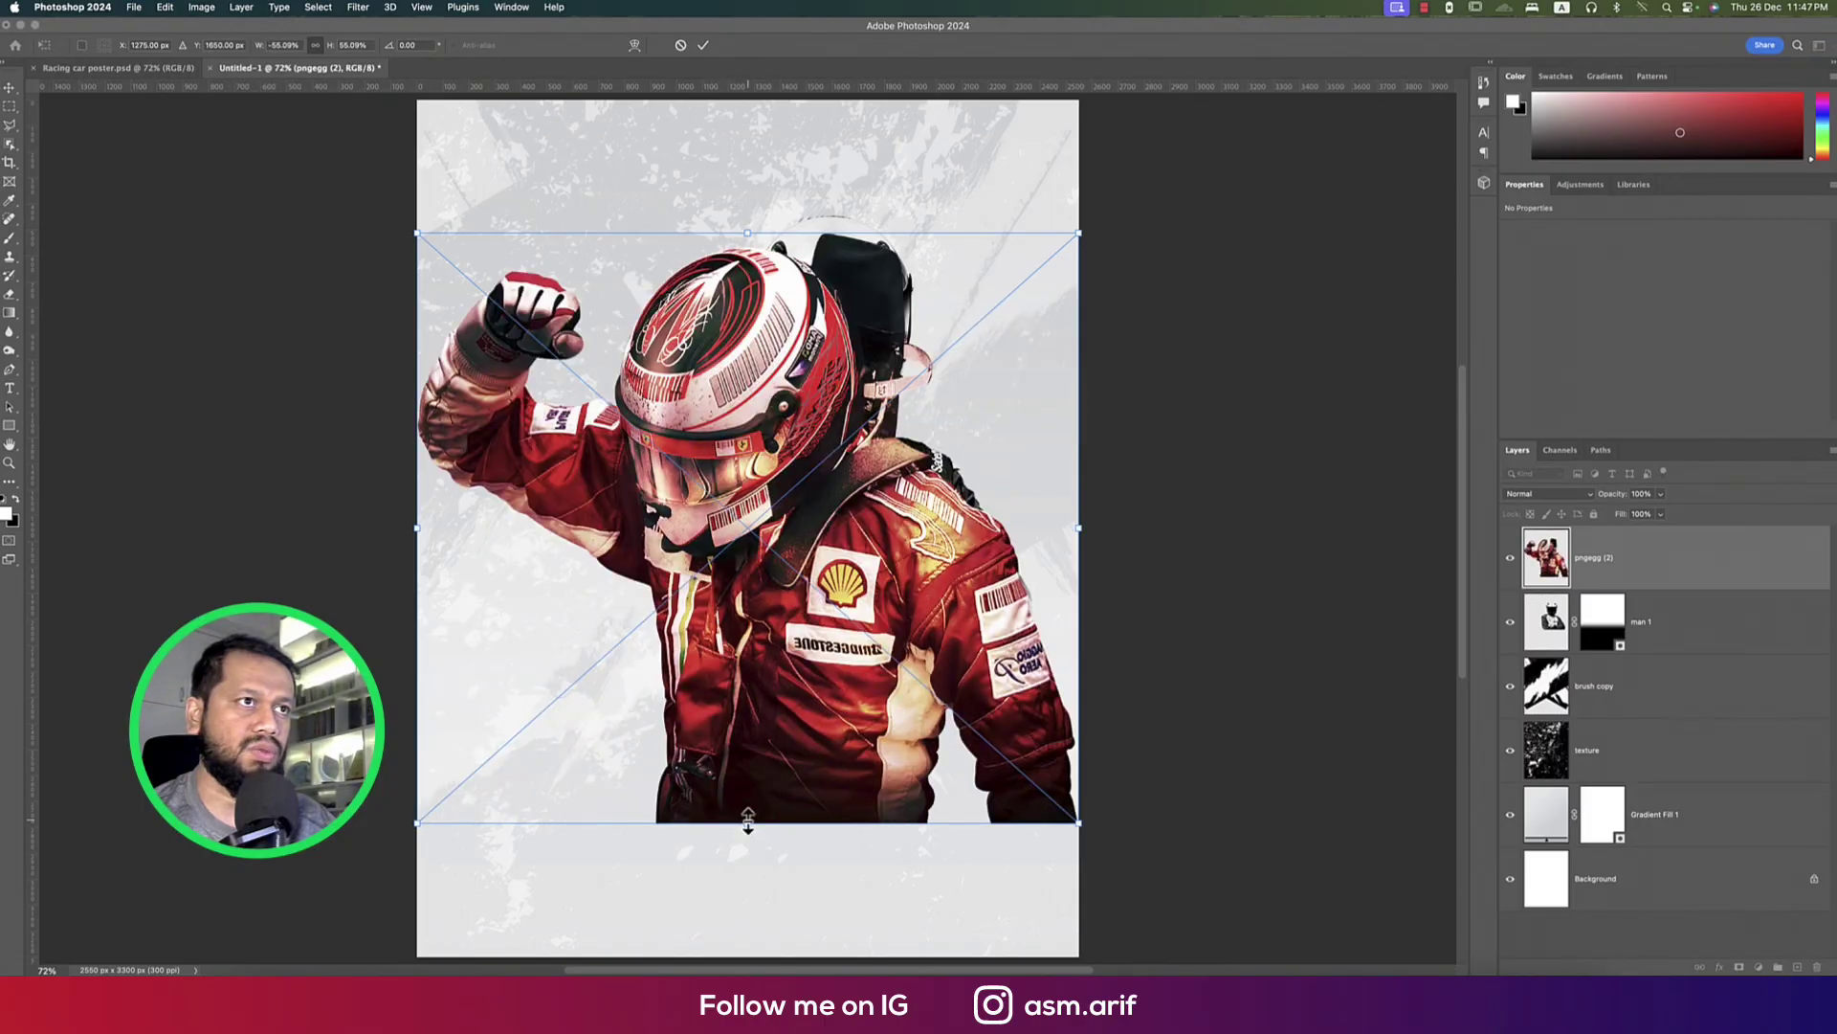
Scale the flipped red driver to about 41% in the page's upper-left area and stack its layer directly below man 1
{"action": "left_click_drag", "start_coordinate": [747, 820], "coordinate": [759, 670]}
{"action": "left_click_drag", "start_coordinate": [839, 593], "coordinate": [753, 493]}
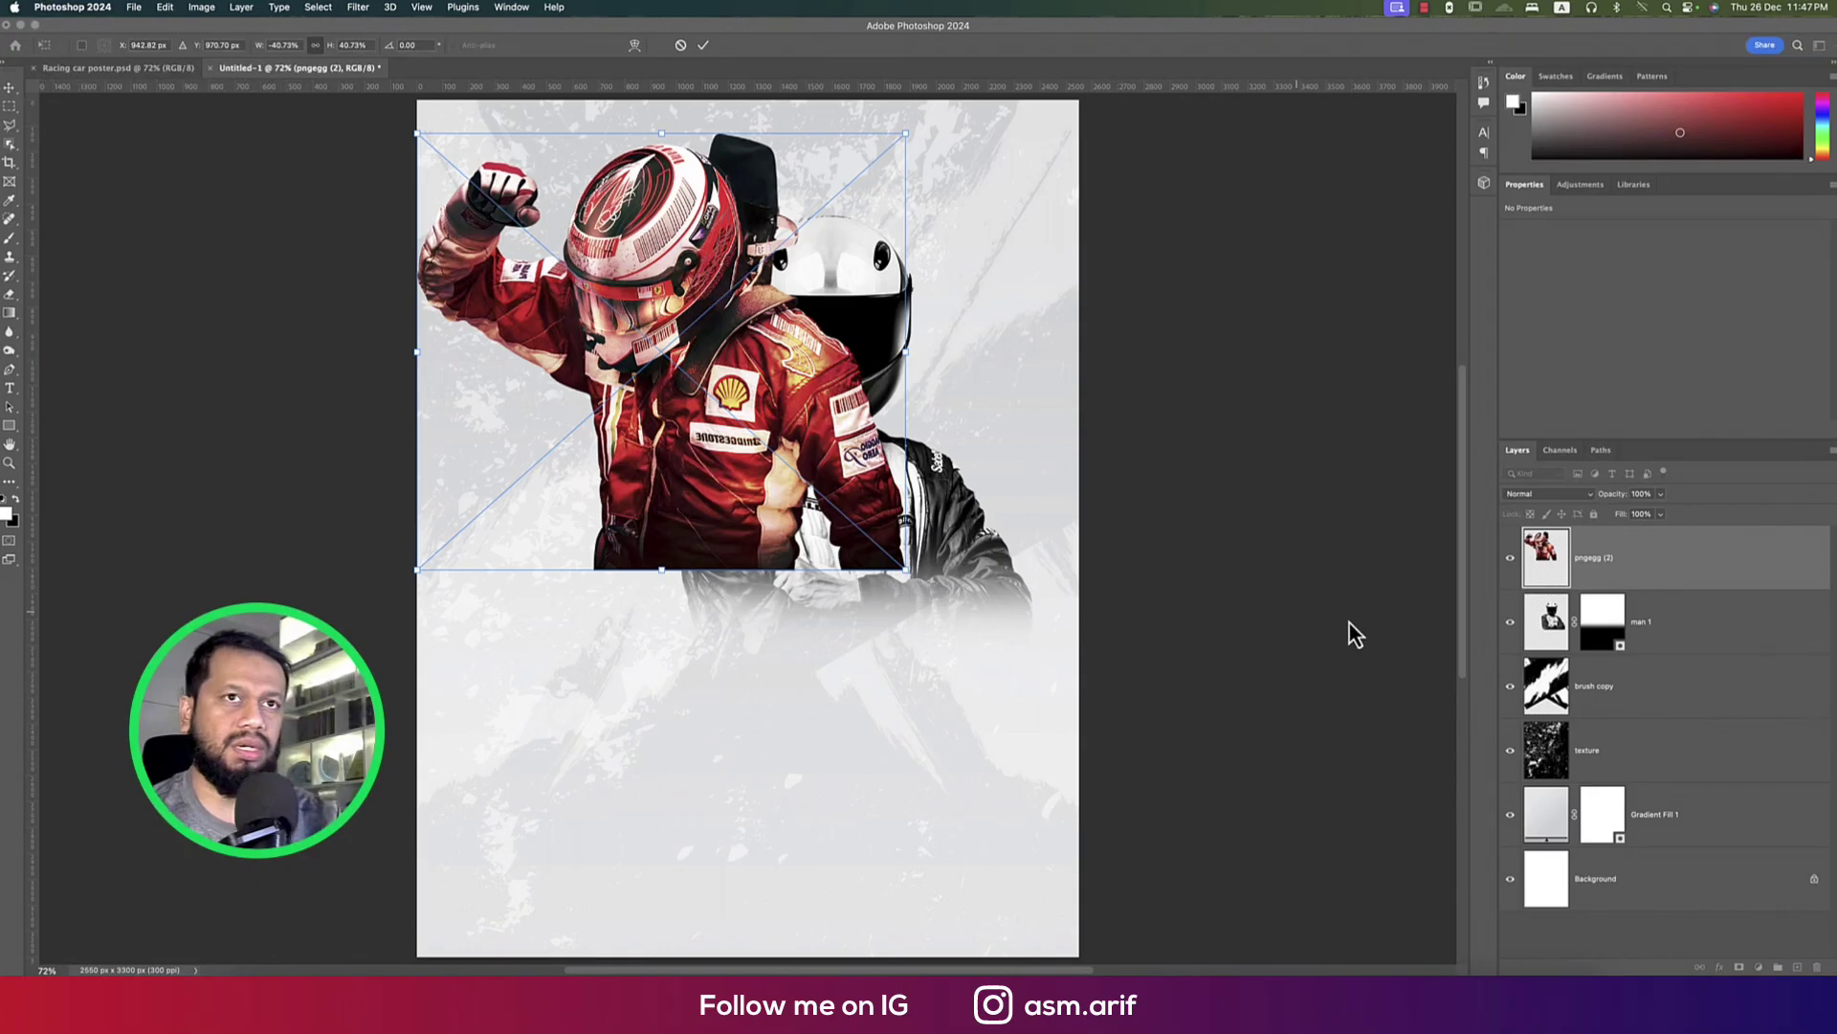
{"action": "key", "text": "Return"}
{"action": "left_click_drag", "start_coordinate": [1640, 575], "coordinate": [1640, 635]}
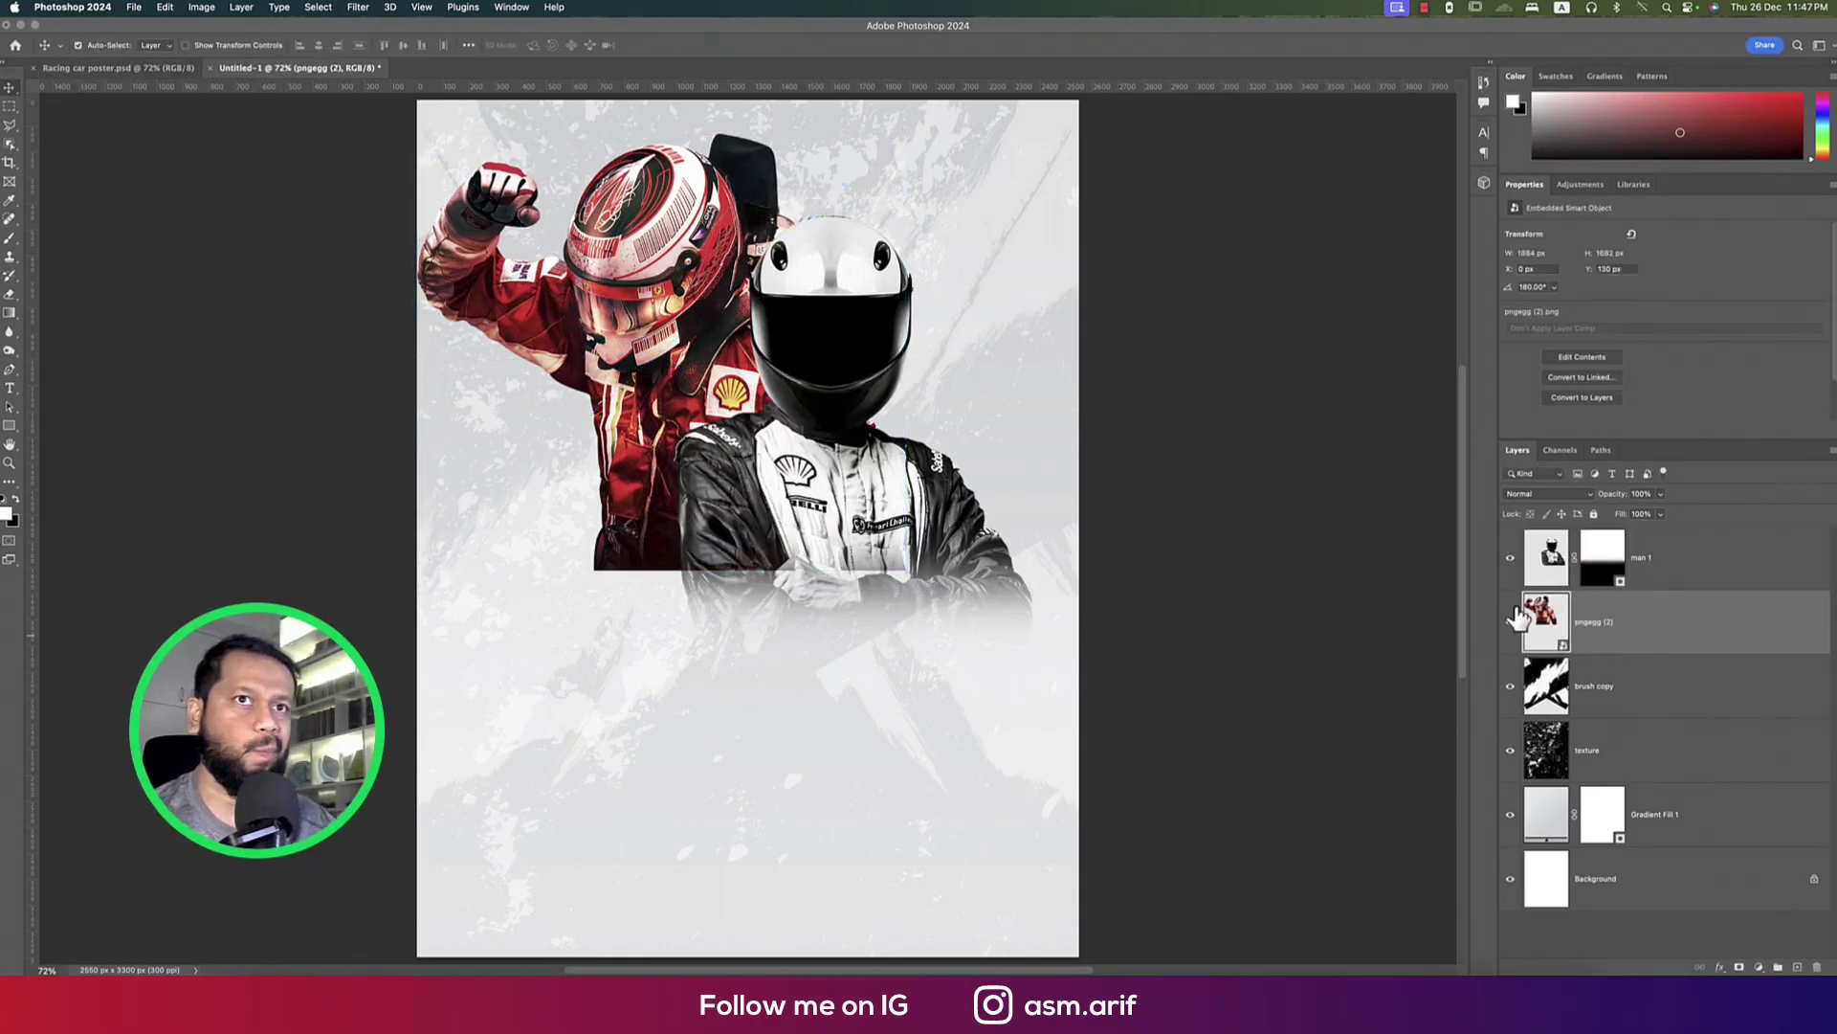
Add a layer mask to the pngegg (2) layer and fade out the red driver's lower edge with short vertical gradients
{"action": "left_click", "coordinate": [1740, 966]}
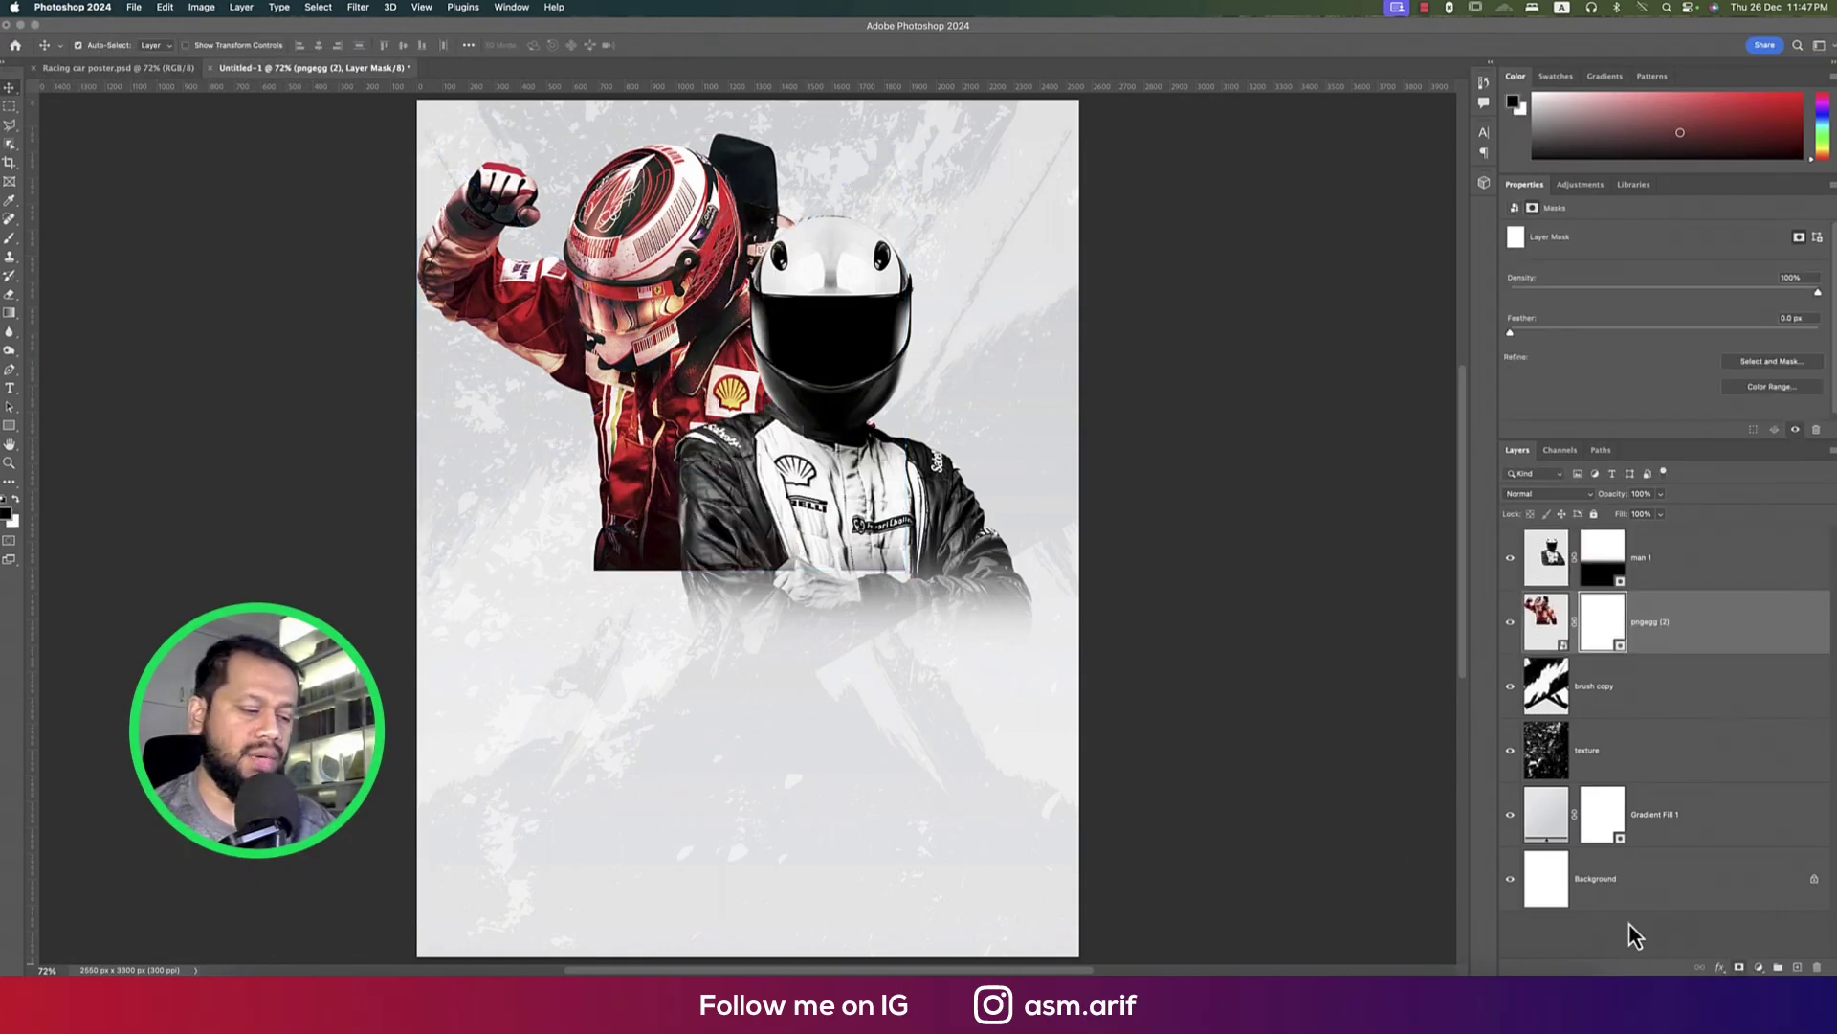
{"action": "key", "text": "g"}
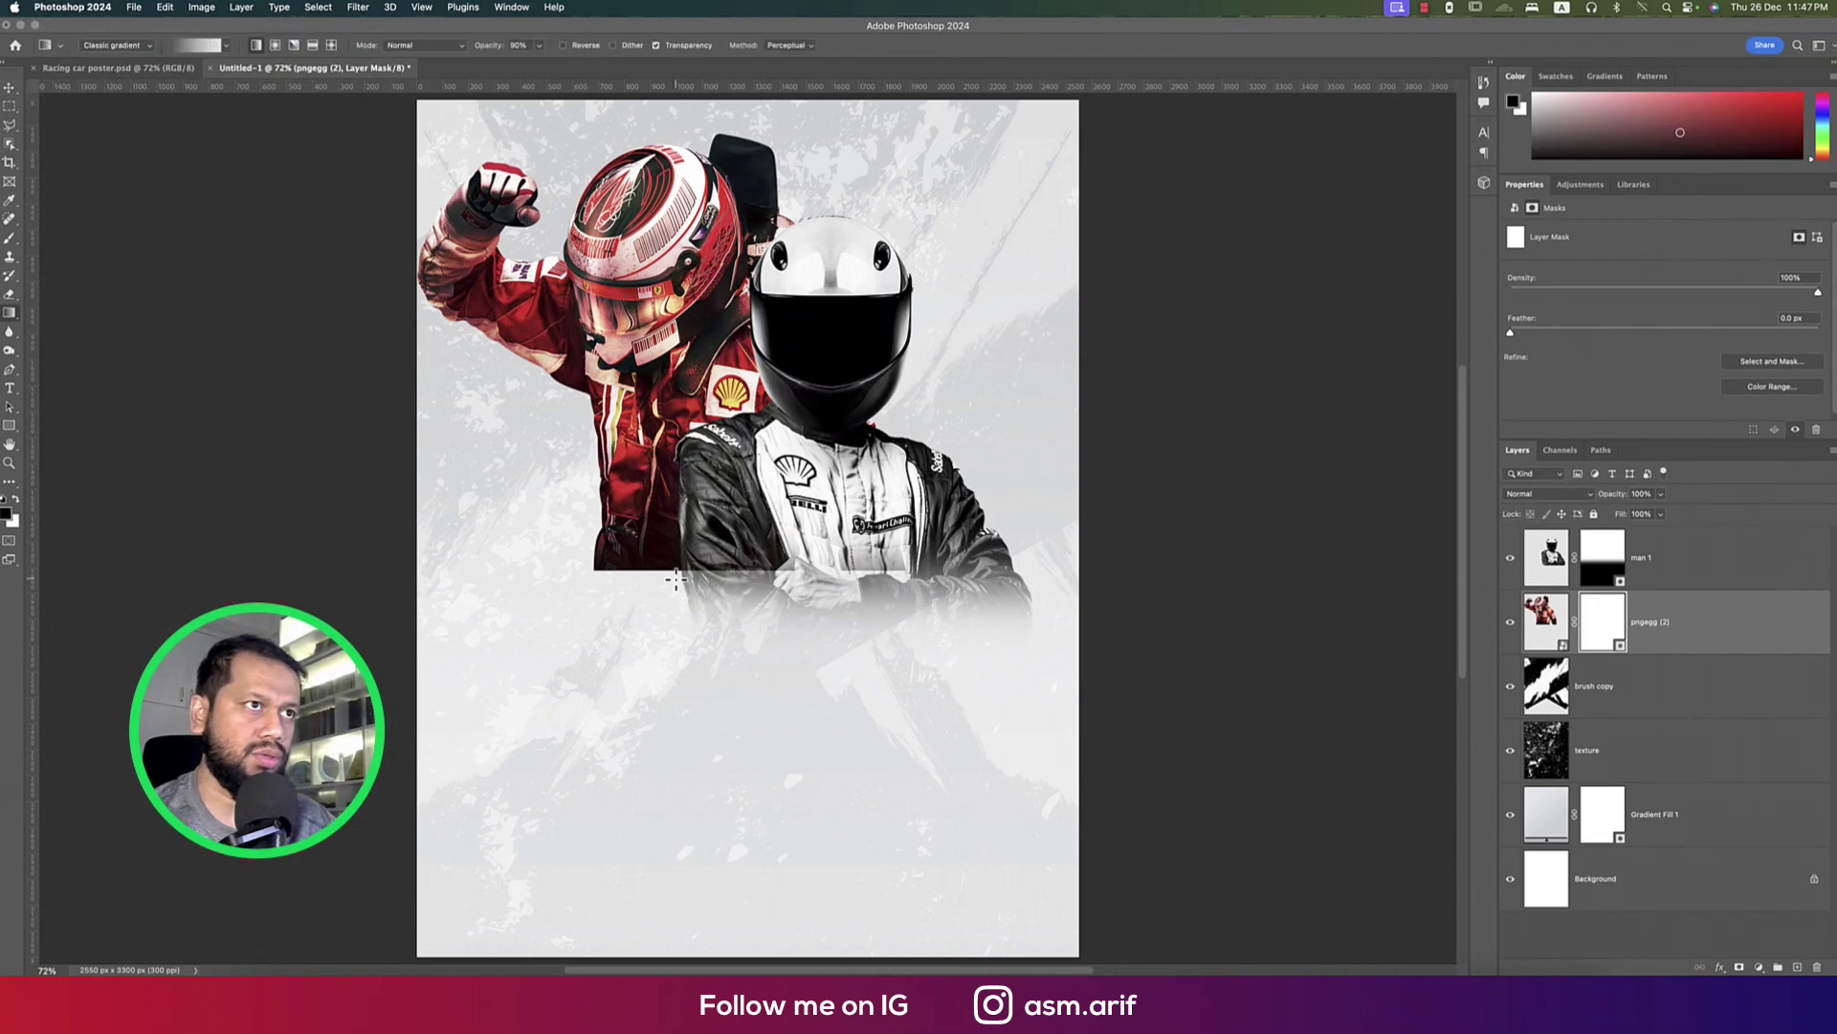
{"action": "left_click_drag", "start_coordinate": [684, 536], "coordinate": [675, 574]}
{"action": "left_click_drag", "start_coordinate": [703, 493], "coordinate": [711, 542]}
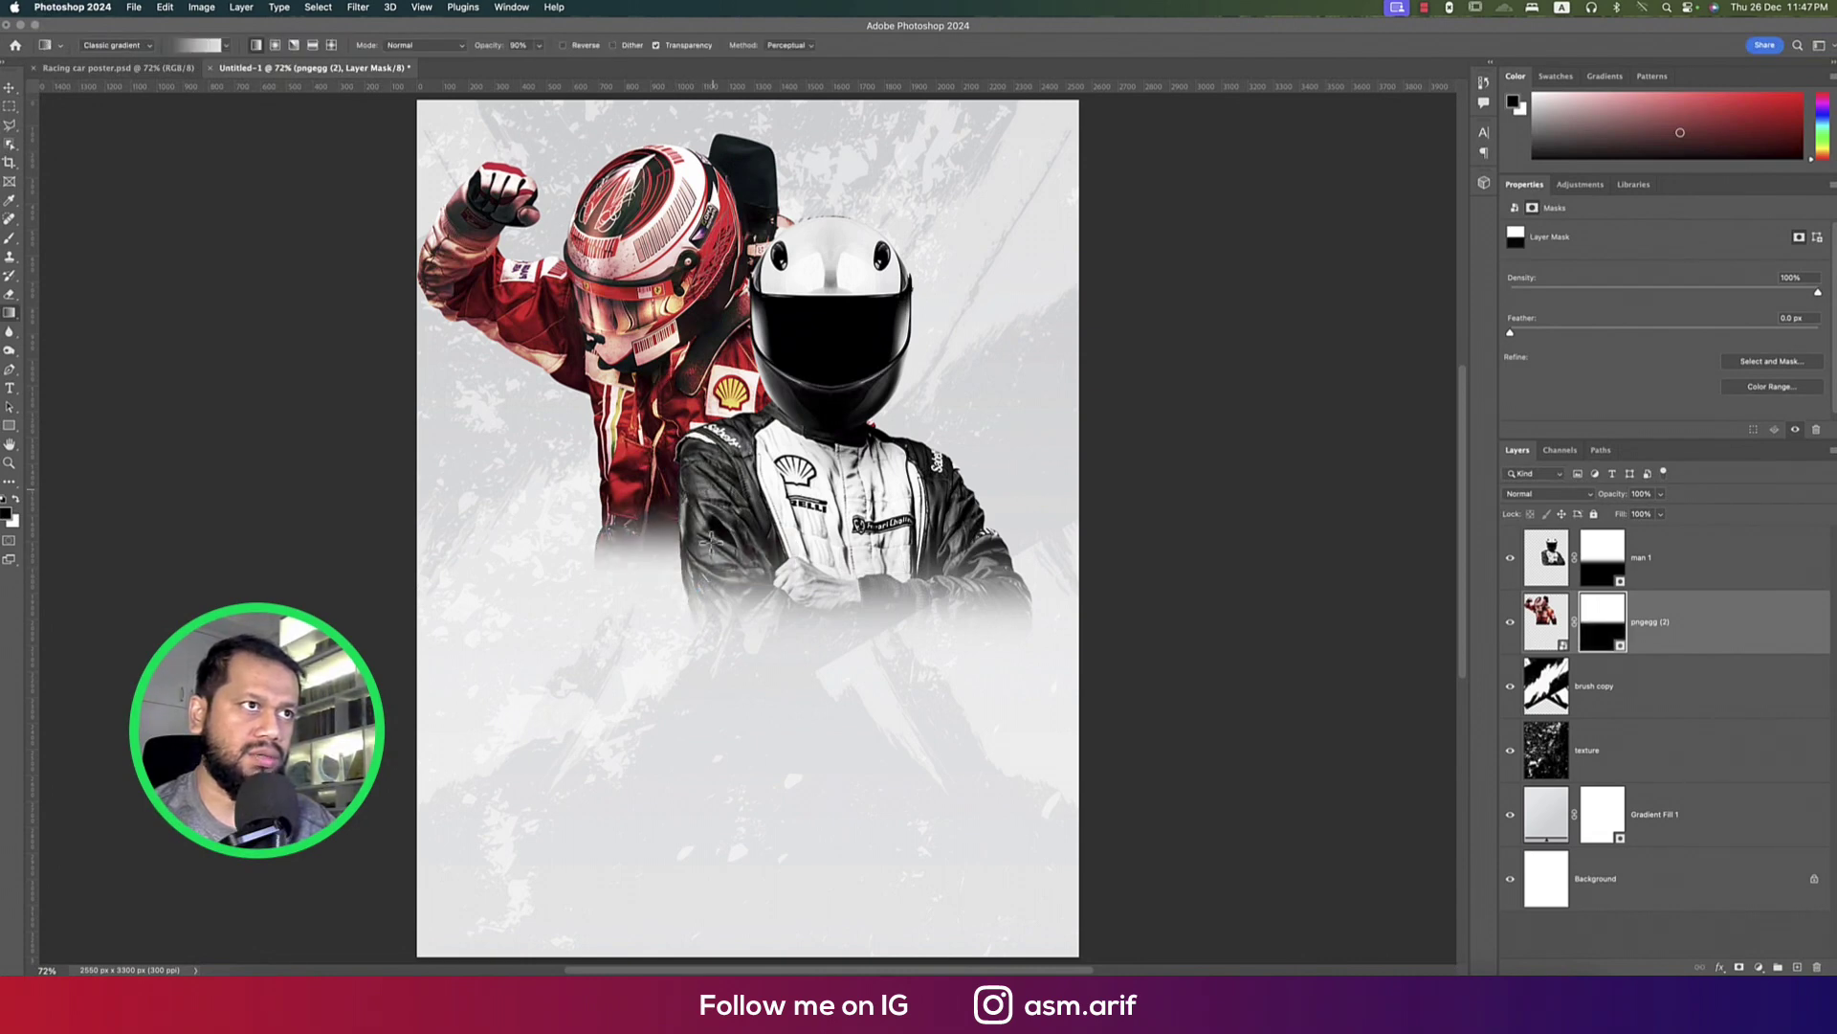
Shift the red driver slightly down, then move the white-helmet driver up and outward and rotate him slightly clockwise
{"action": "key", "text": "v"}
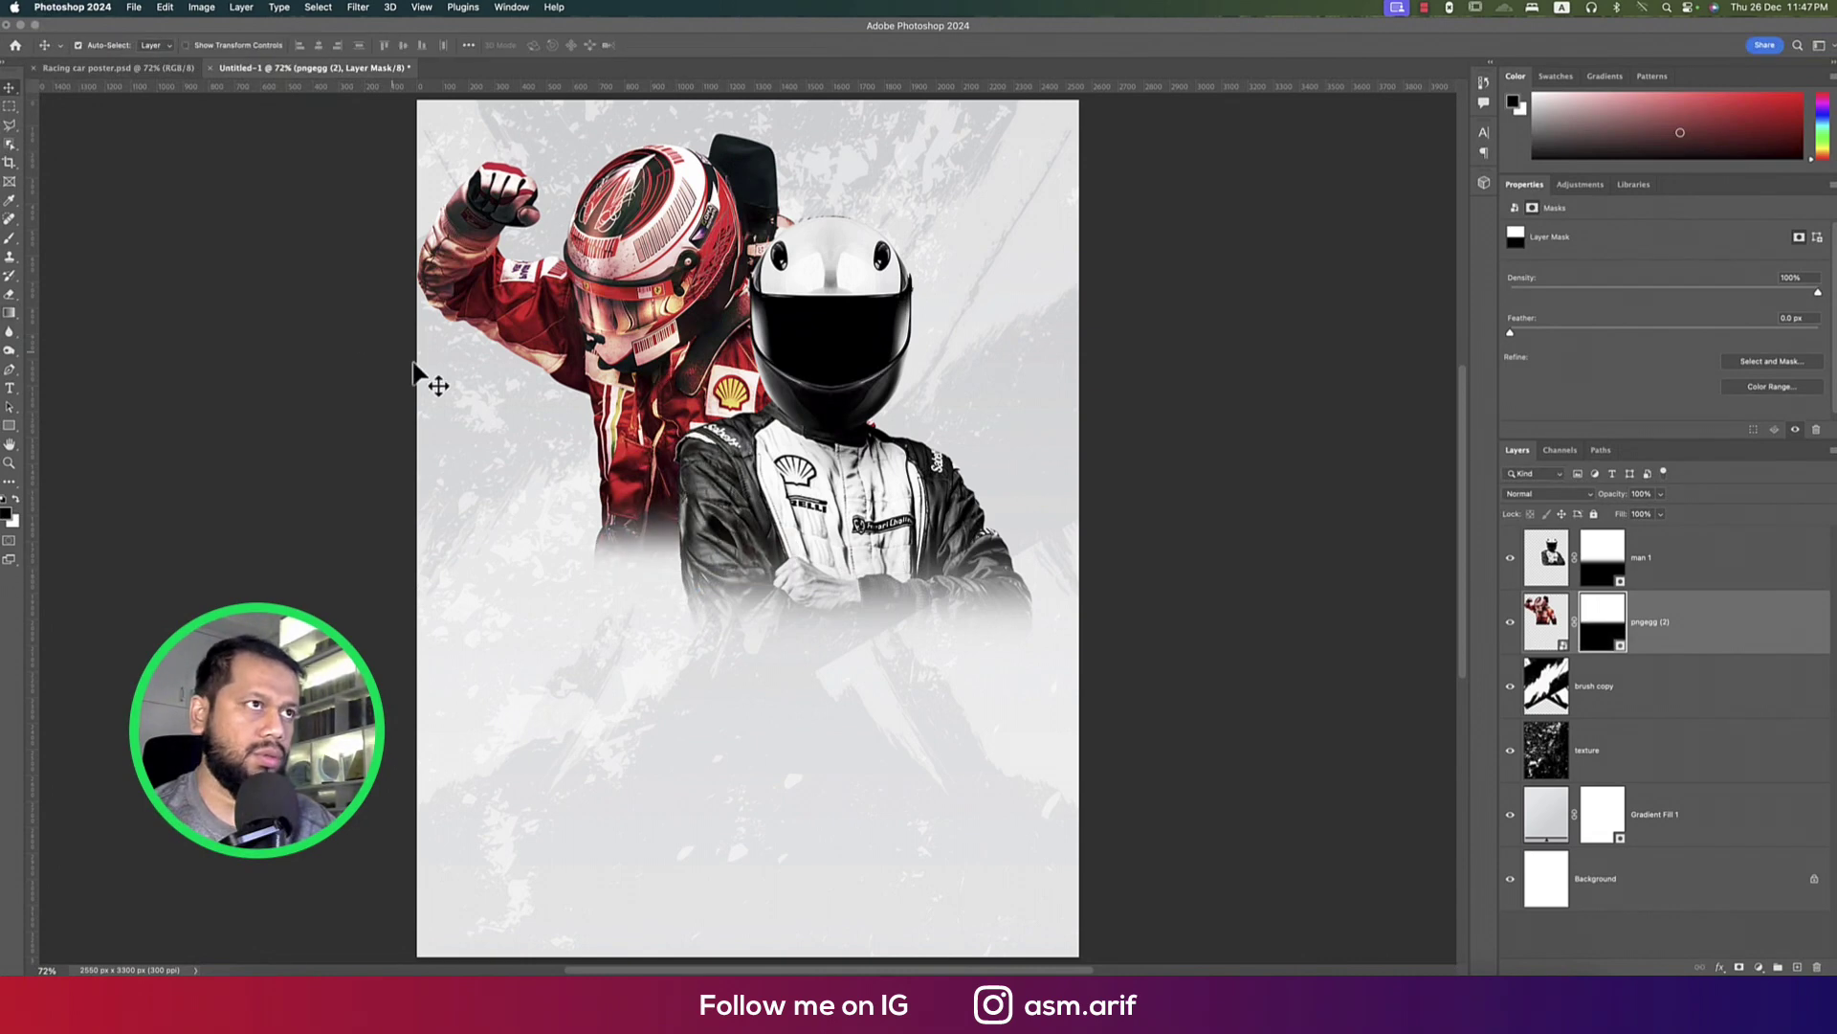
{"action": "left_click_drag", "start_coordinate": [637, 423], "coordinate": [636, 450]}
{"action": "left_click_drag", "start_coordinate": [794, 479], "coordinate": [824, 455]}
{"action": "key", "text": "super+t"}
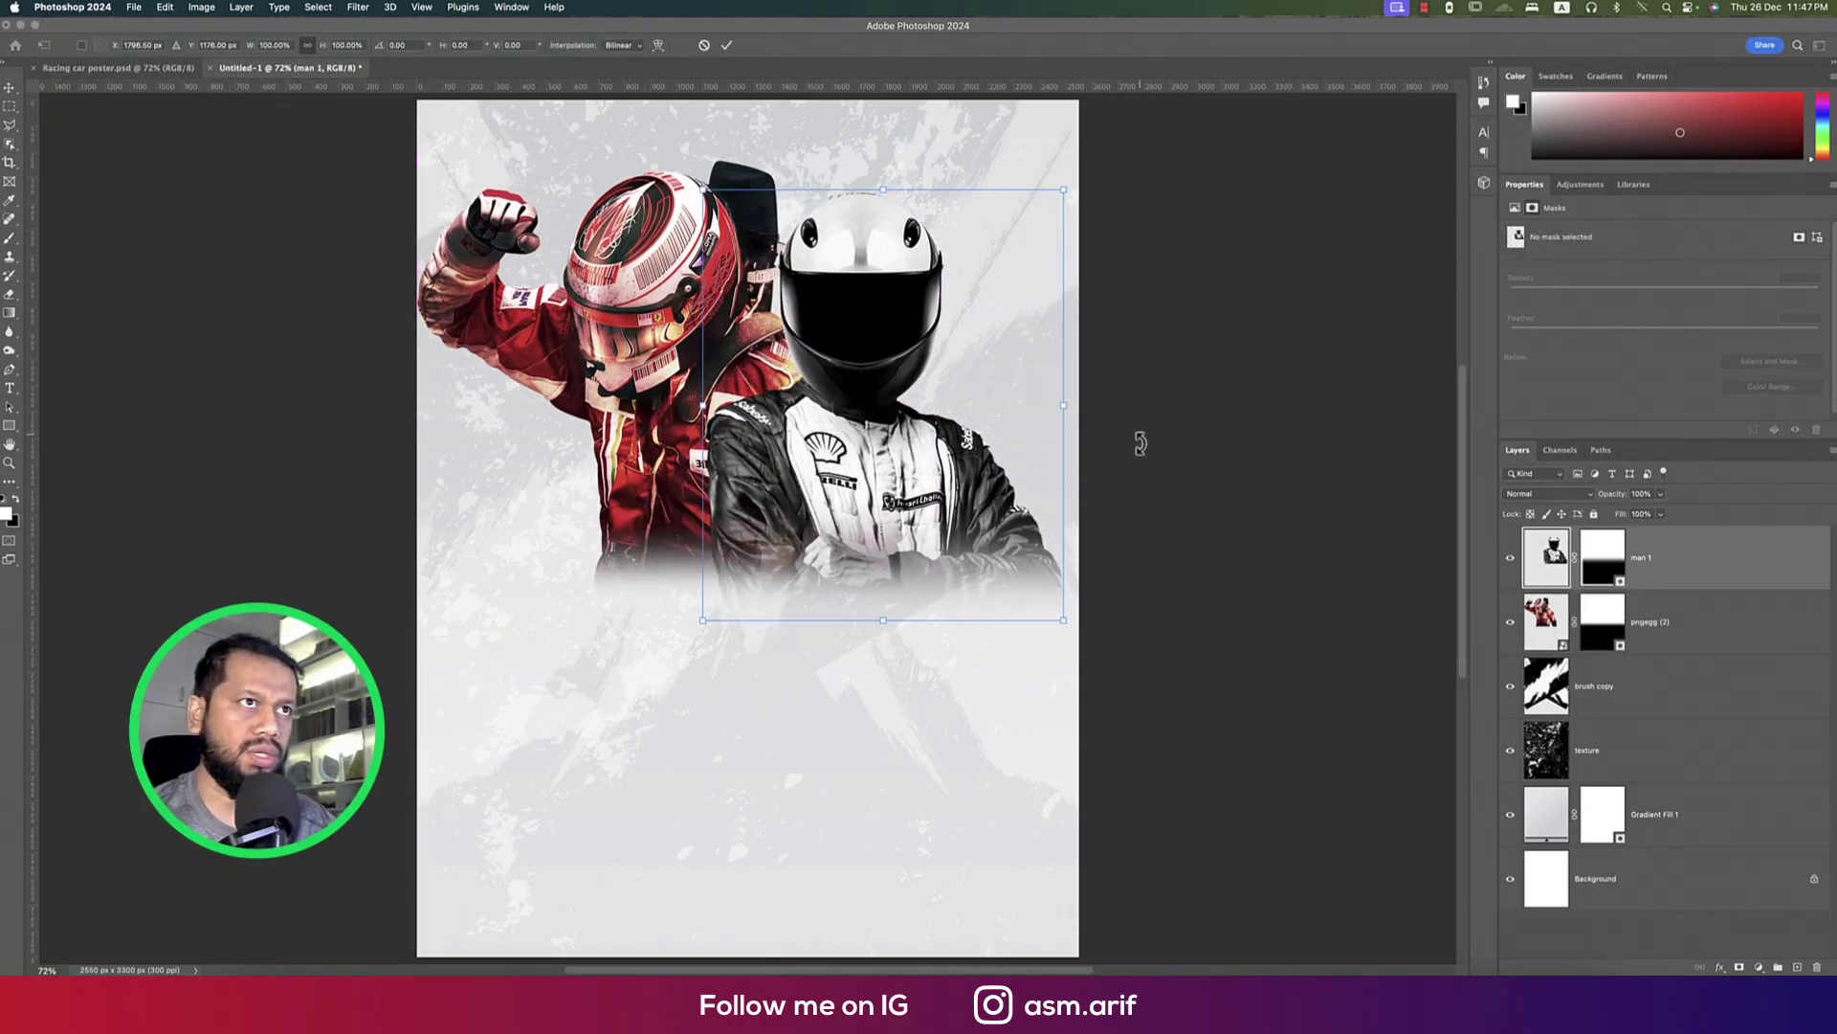
{"action": "left_click_drag", "start_coordinate": [1137, 439], "coordinate": [1140, 468]}
{"action": "key", "text": "Return"}
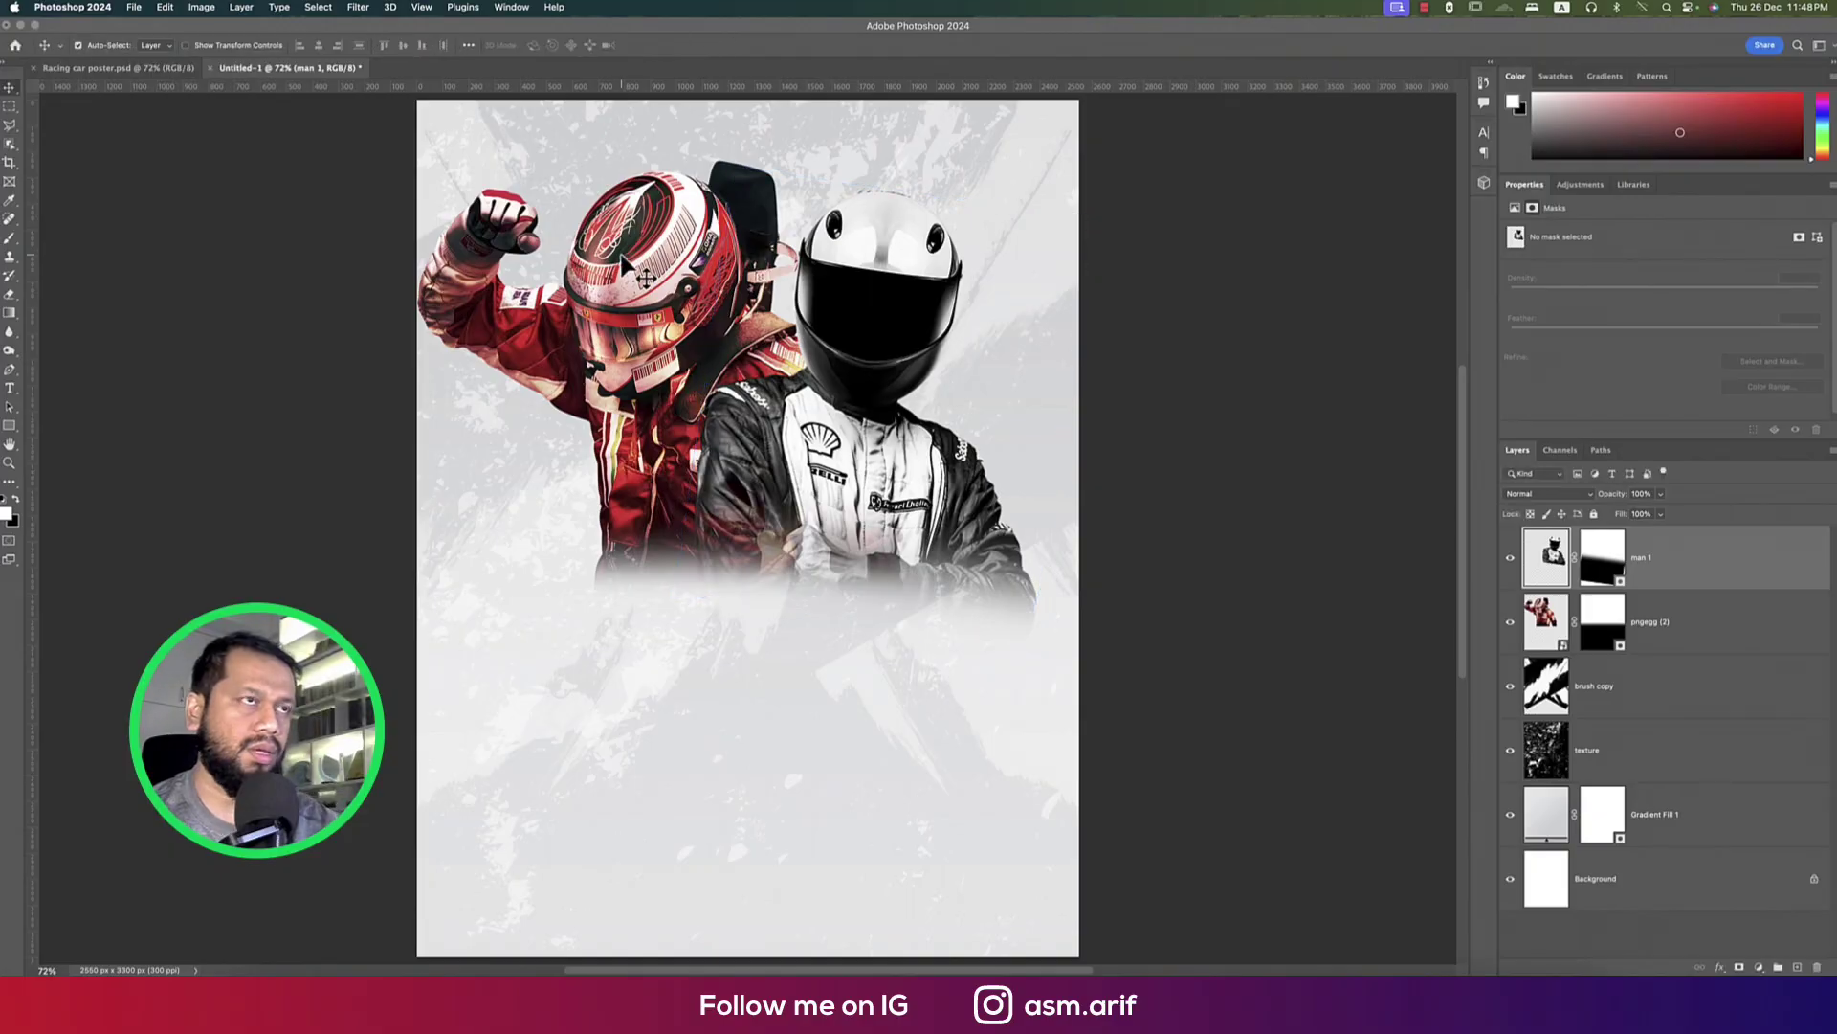
Rotate the red driver slightly counterclockwise so he leans away from the white-helmet driver
{"action": "left_click", "coordinate": [659, 301]}
{"action": "key", "text": "super+t"}
{"action": "left_click_drag", "start_coordinate": [934, 359], "coordinate": [944, 326]}
{"action": "key", "text": "Return"}
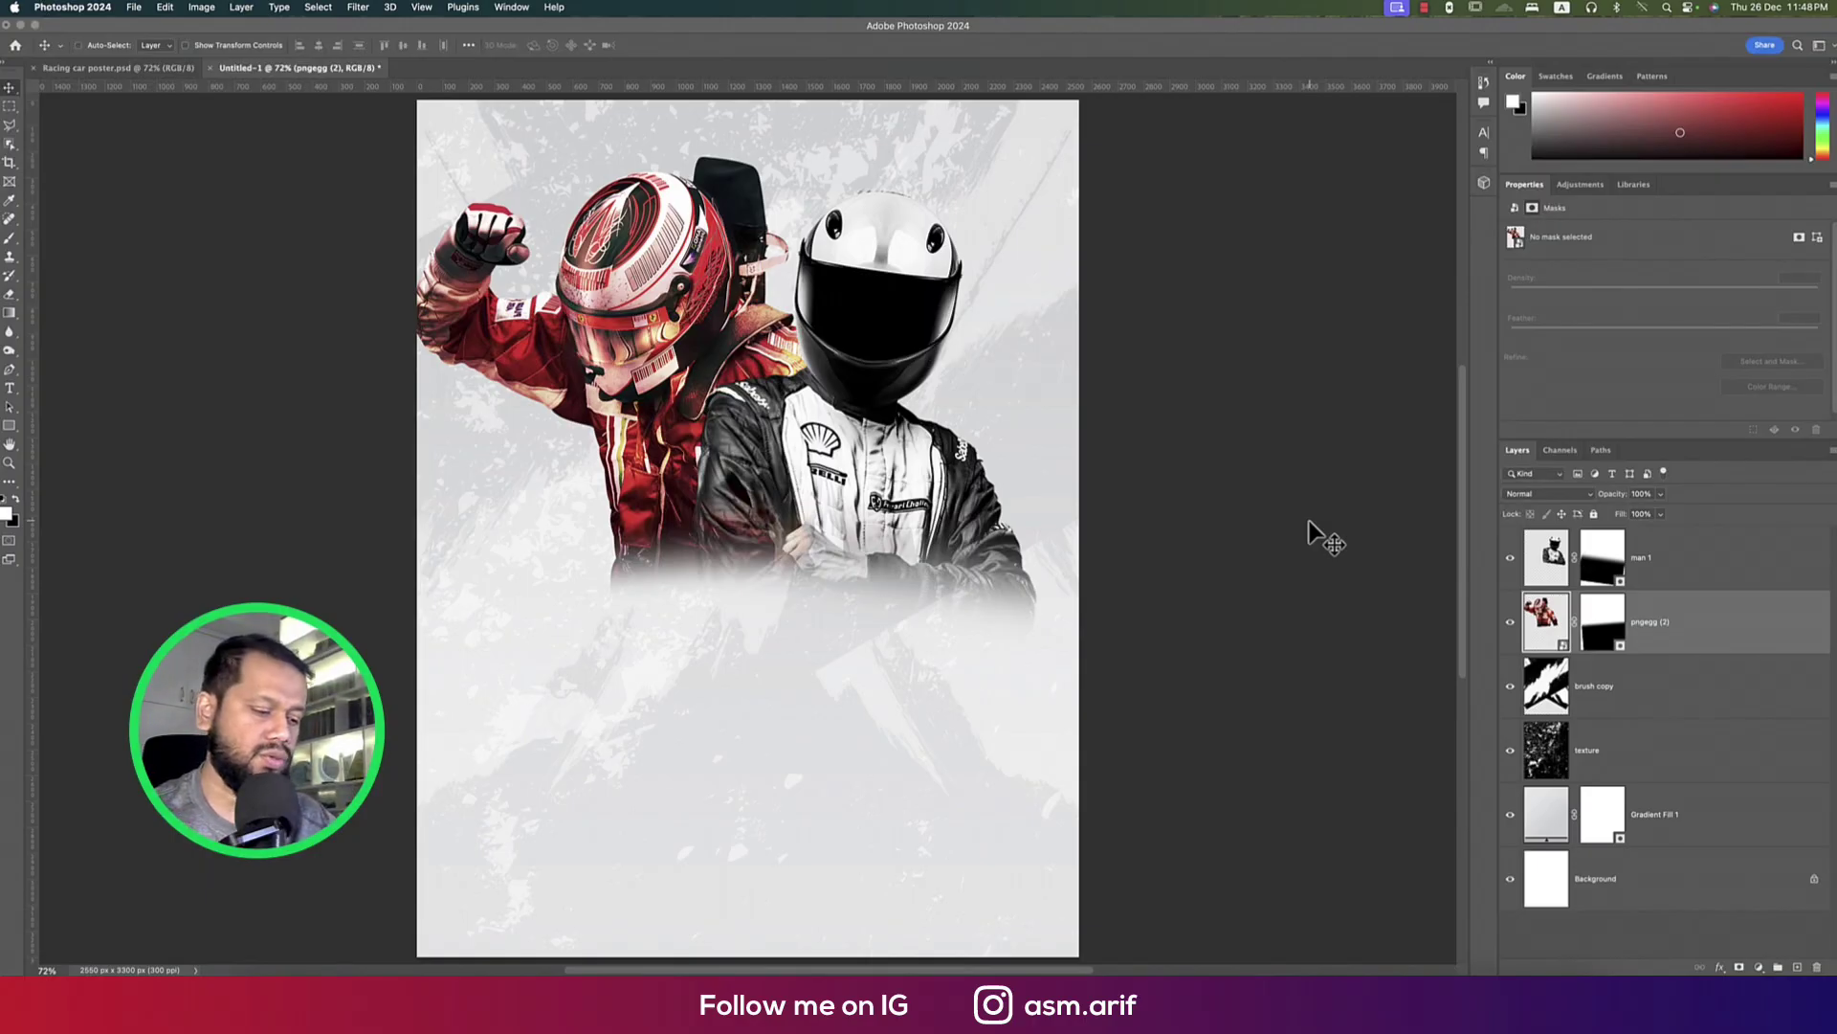
Apply a Camera Raw filter to the red driver: Saturation -92, Contrast +100, Texture +62 and Clarity +17
{"action": "key", "text": "super+shift+a"}
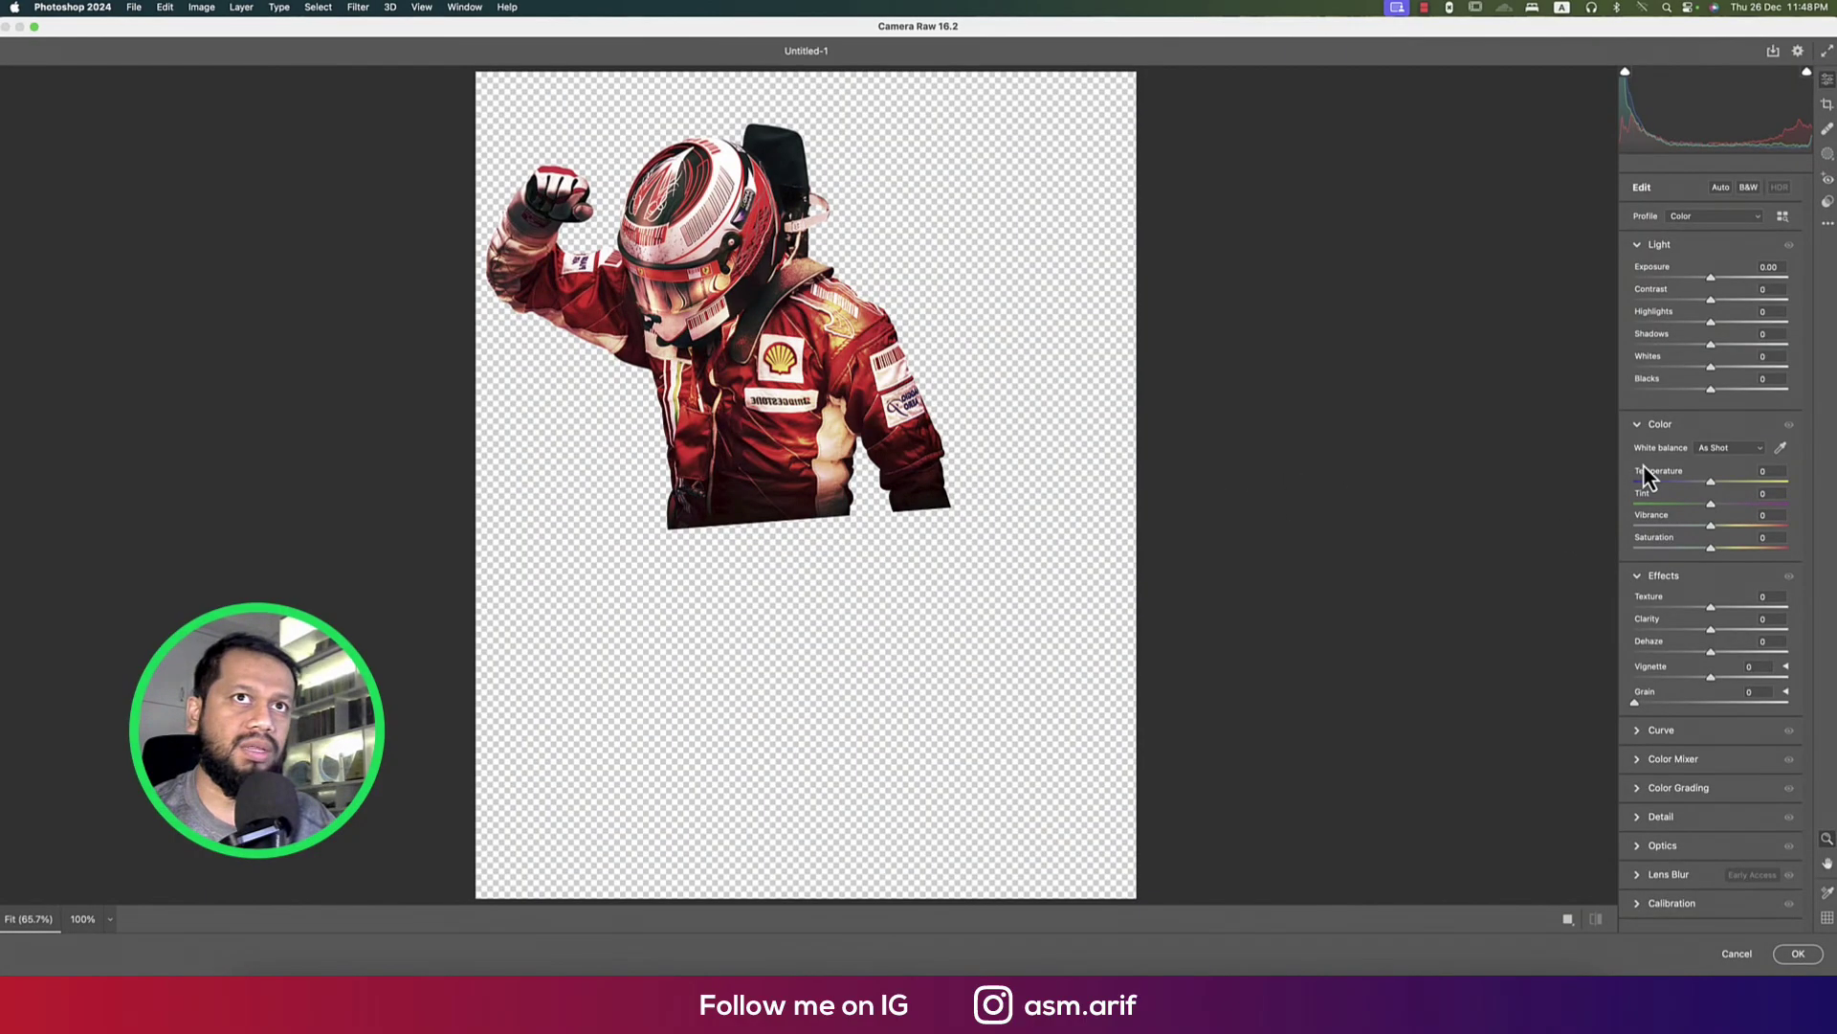
{"action": "left_click_drag", "start_coordinate": [1709, 549], "coordinate": [1640, 546]}
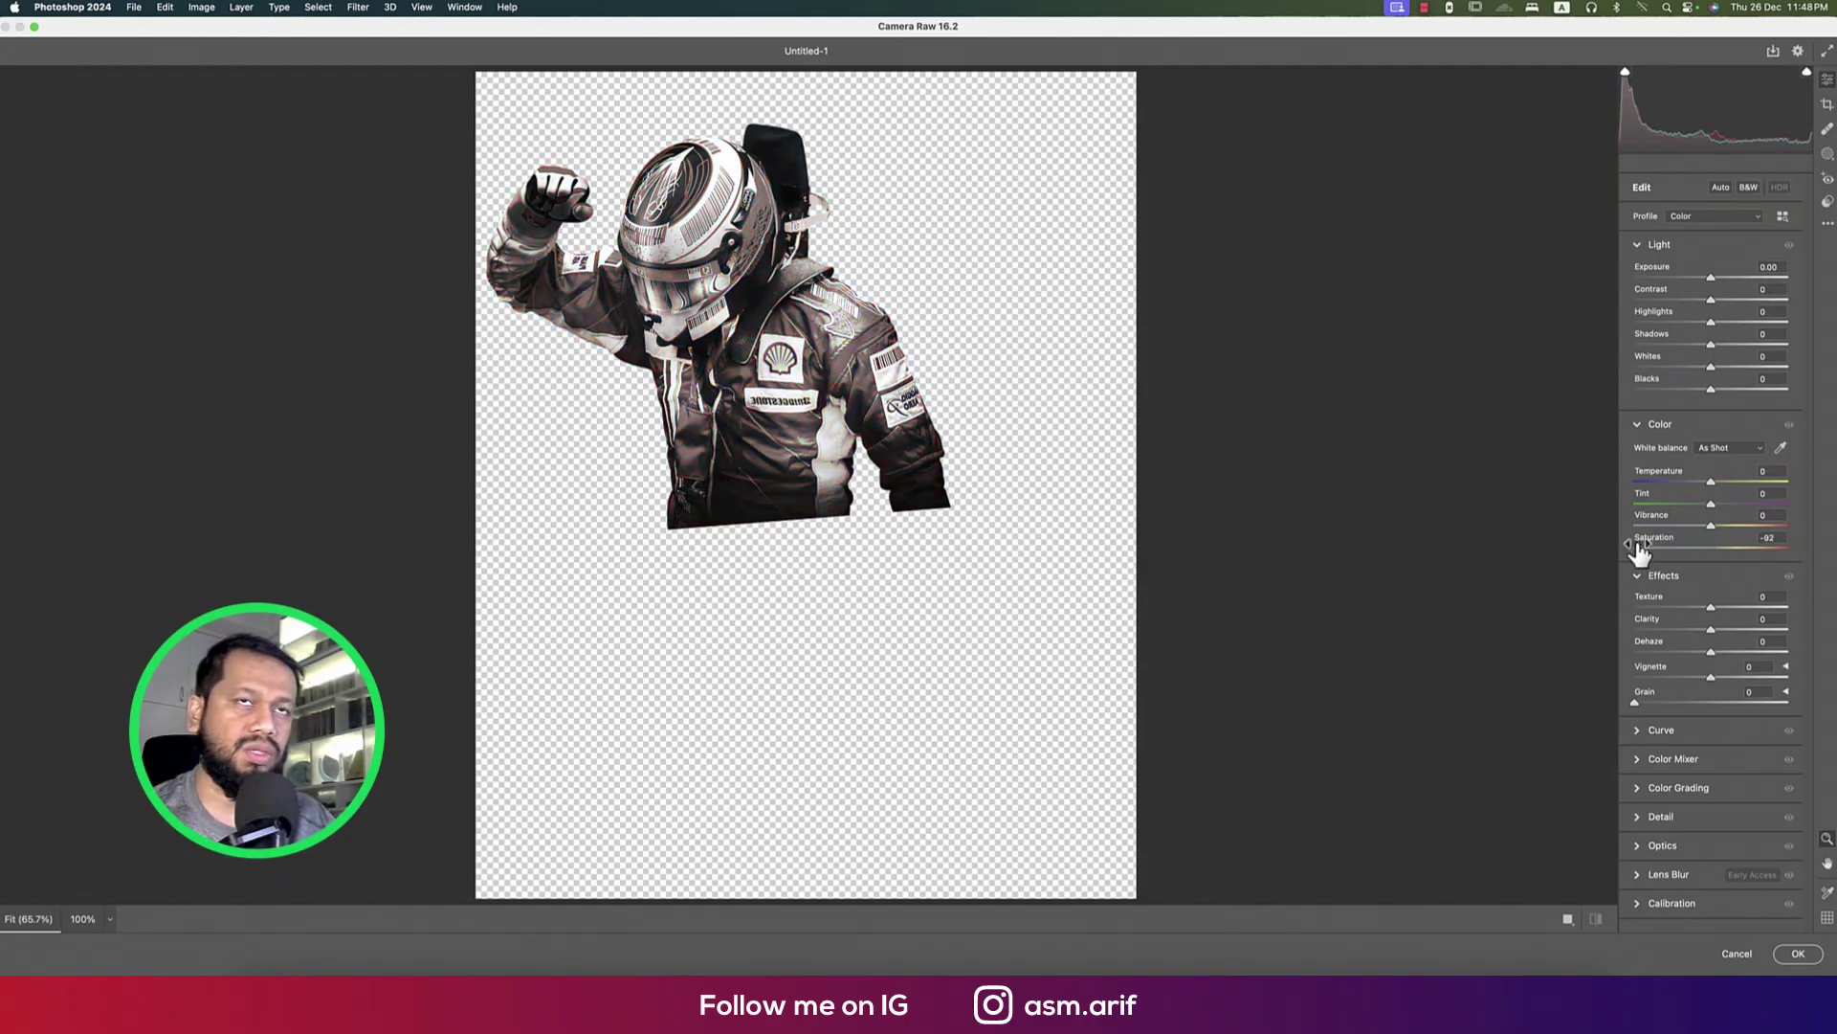
{"action": "left_click_drag", "start_coordinate": [1743, 301], "coordinate": [1786, 307]}
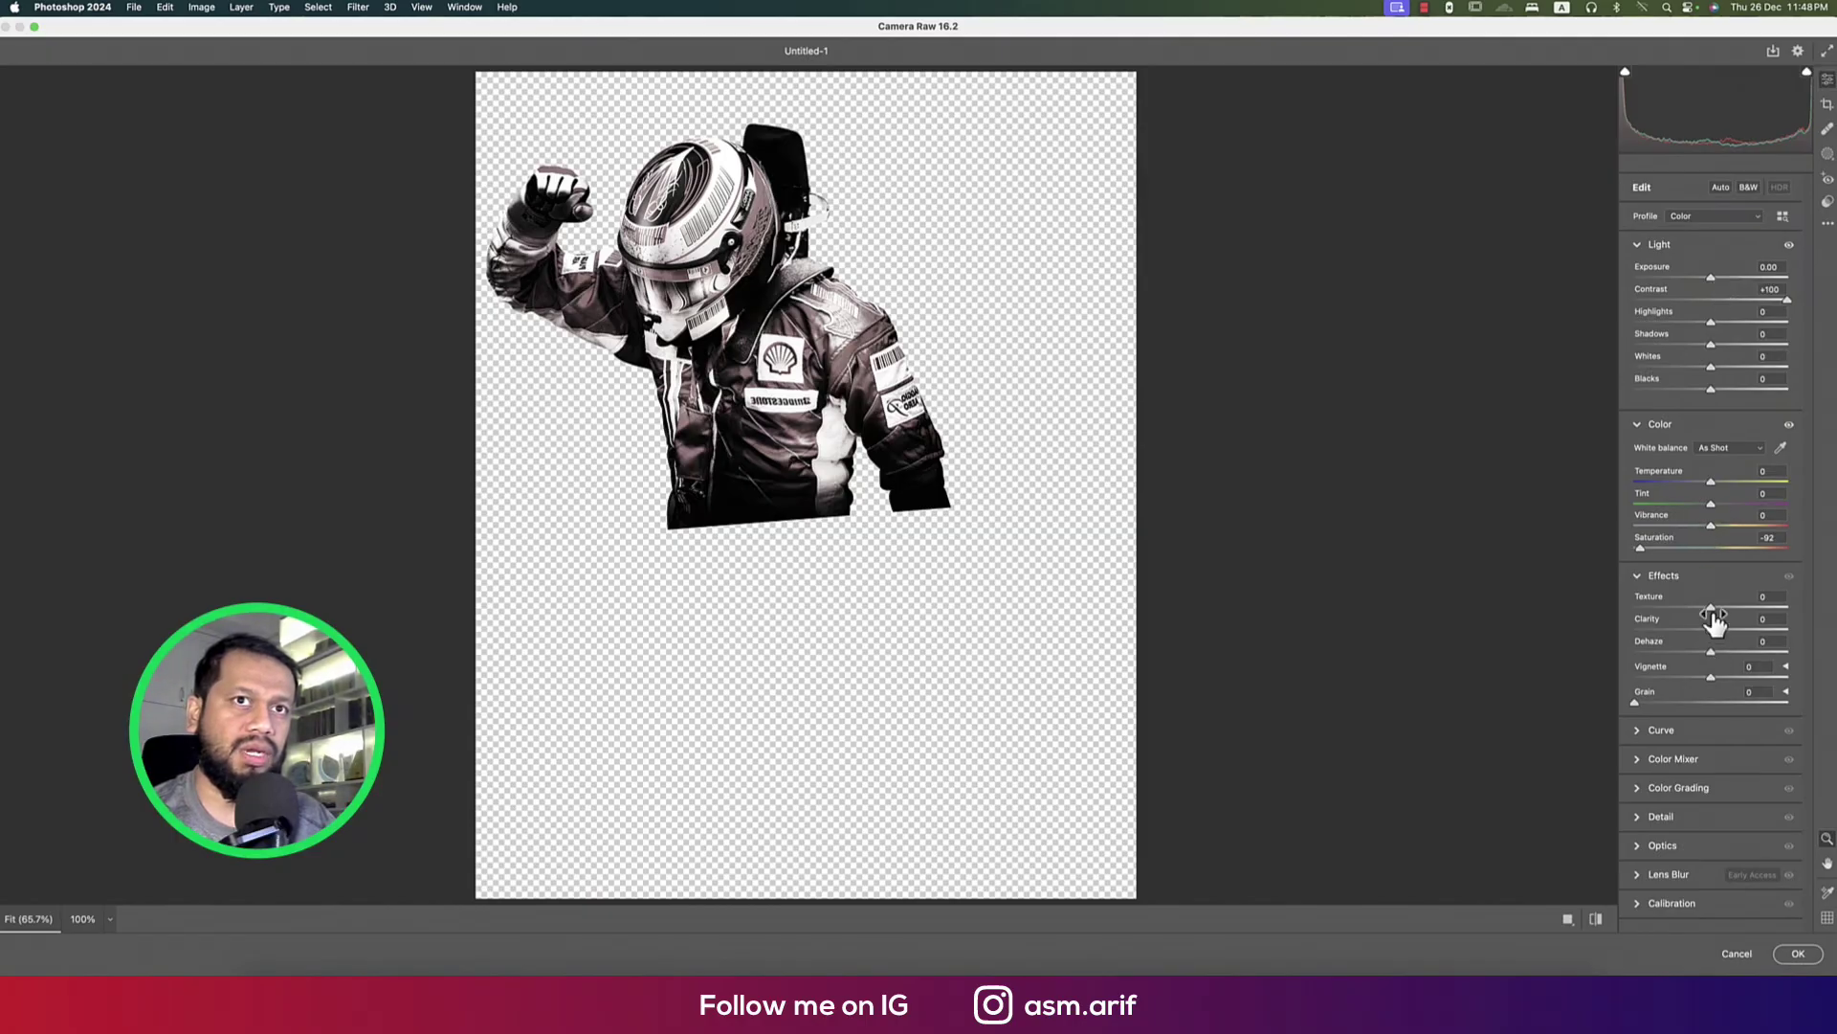
{"action": "mouse_move", "coordinate": [1712, 608]}
{"action": "left_mouse_down"}
{"action": "mouse_move", "coordinate": [1760, 611]}
{"action": "mouse_move", "coordinate": [1729, 634]}
{"action": "mouse_move", "coordinate": [1766, 637]}
{"action": "mouse_move", "coordinate": [1724, 635]}
{"action": "left_mouse_up"}
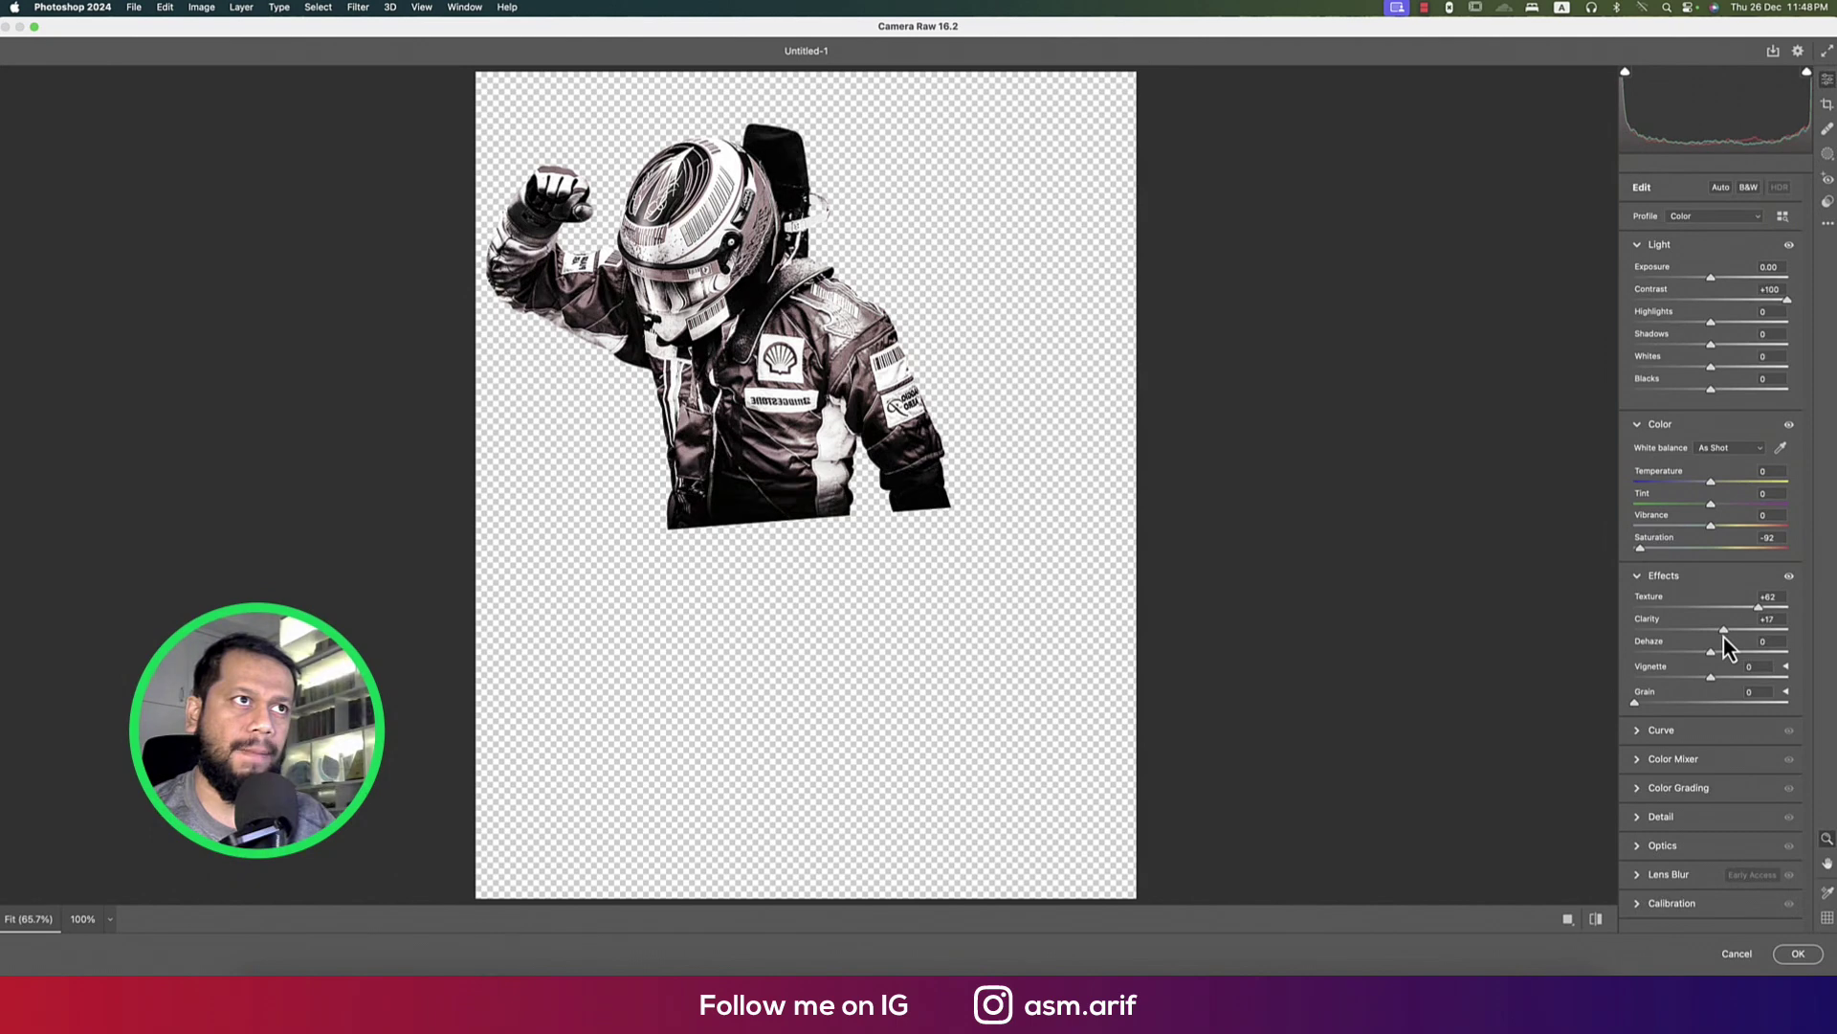
{"action": "left_click", "coordinate": [1798, 954]}
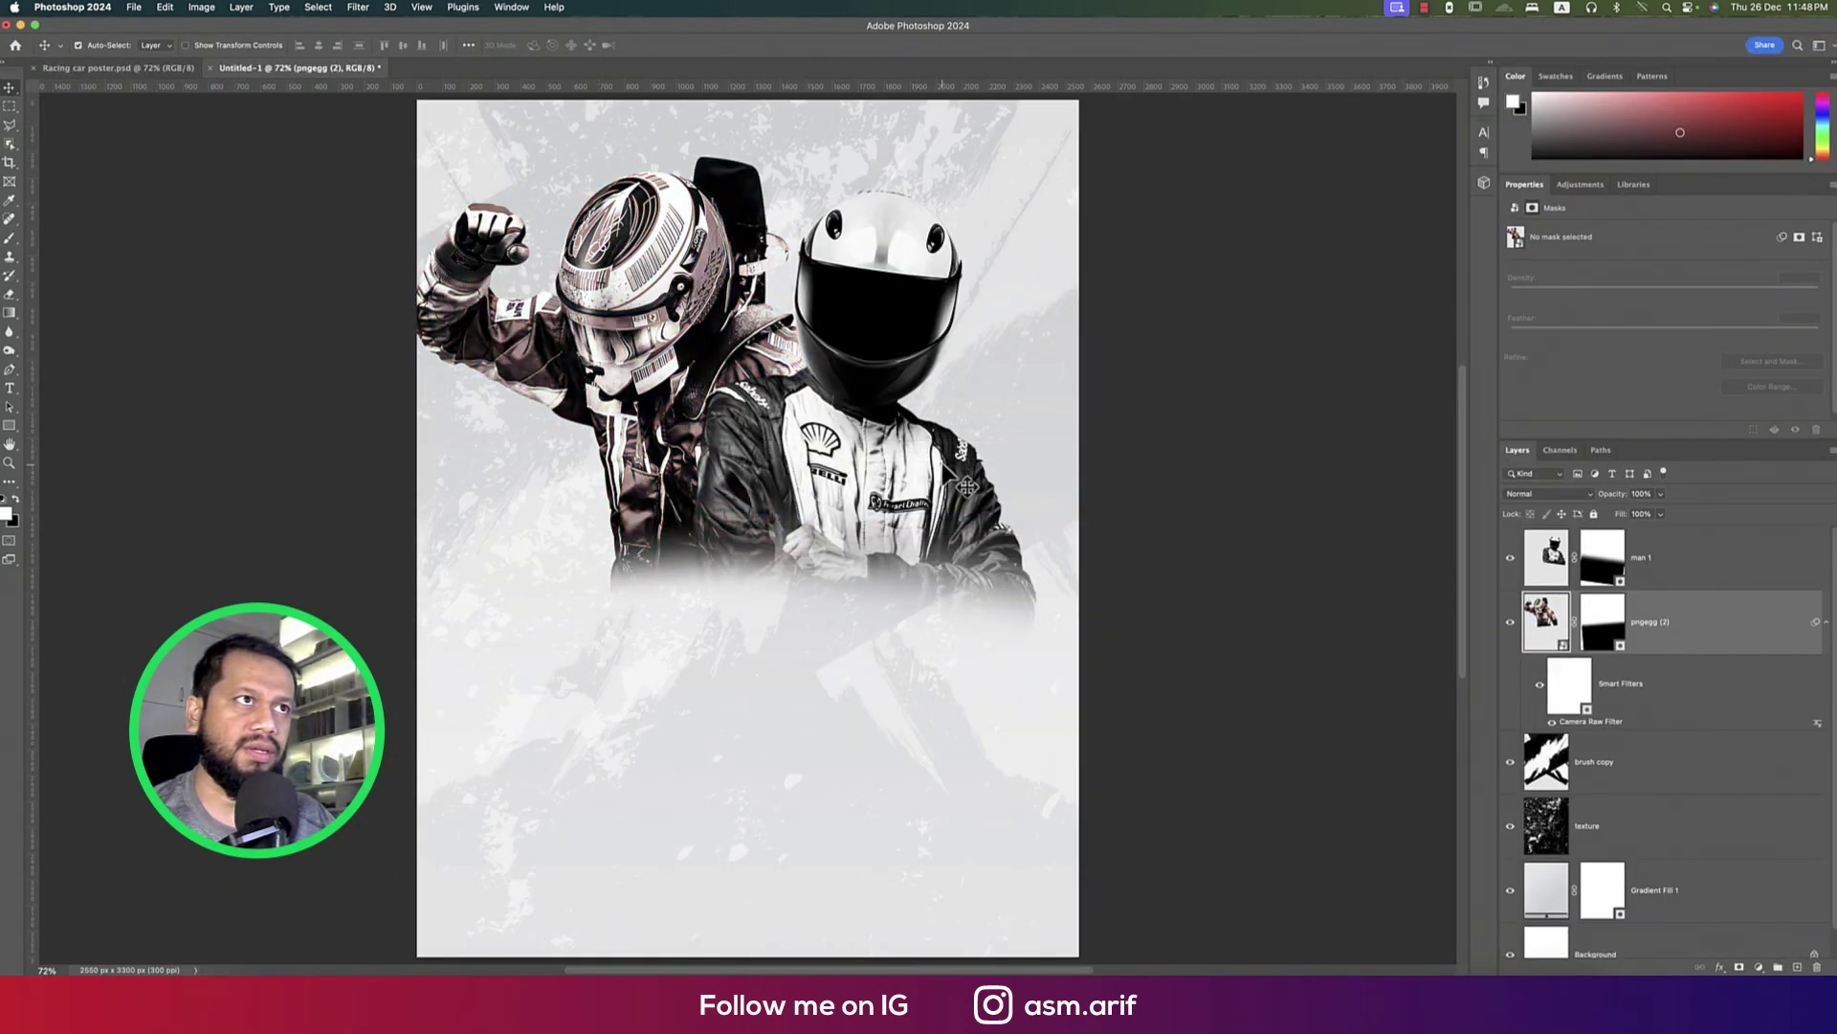
Rename the pngegg (2) layer as man2
{"action": "left_click", "coordinate": [1685, 580]}
{"action": "left_click", "coordinate": [1674, 639]}
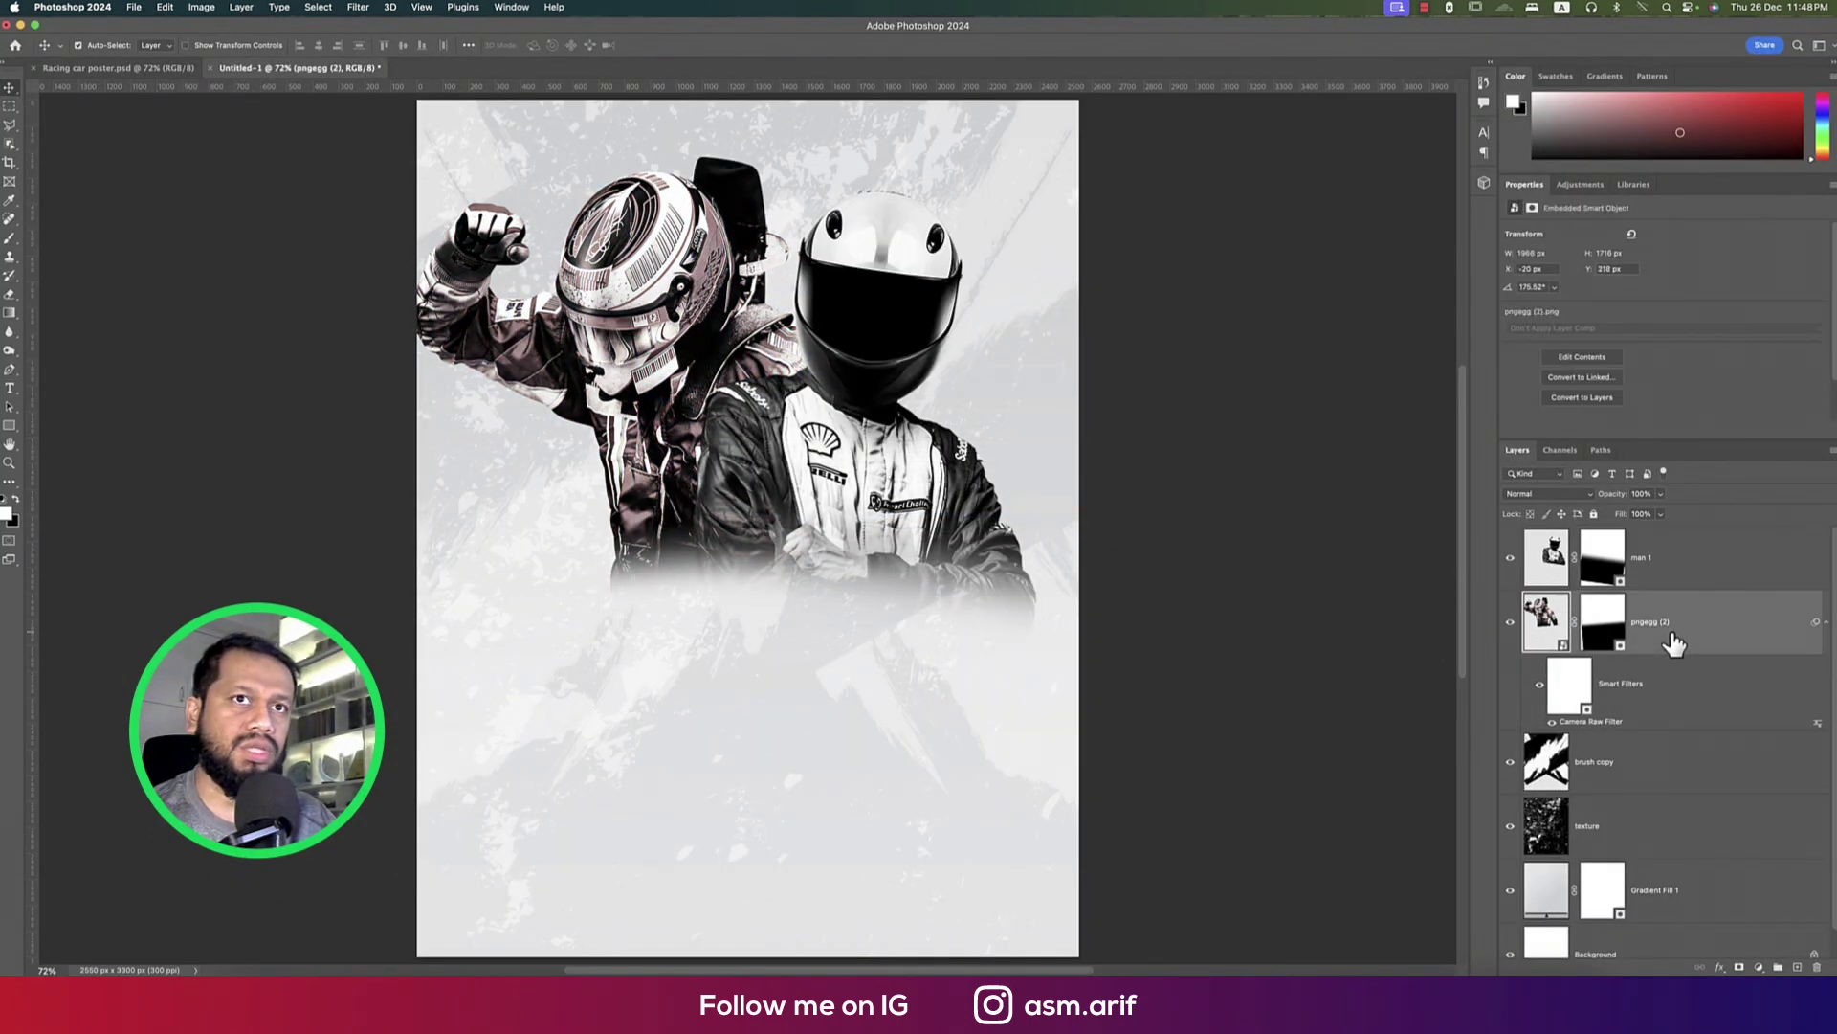
{"action": "double_click", "coordinate": [1647, 622]}
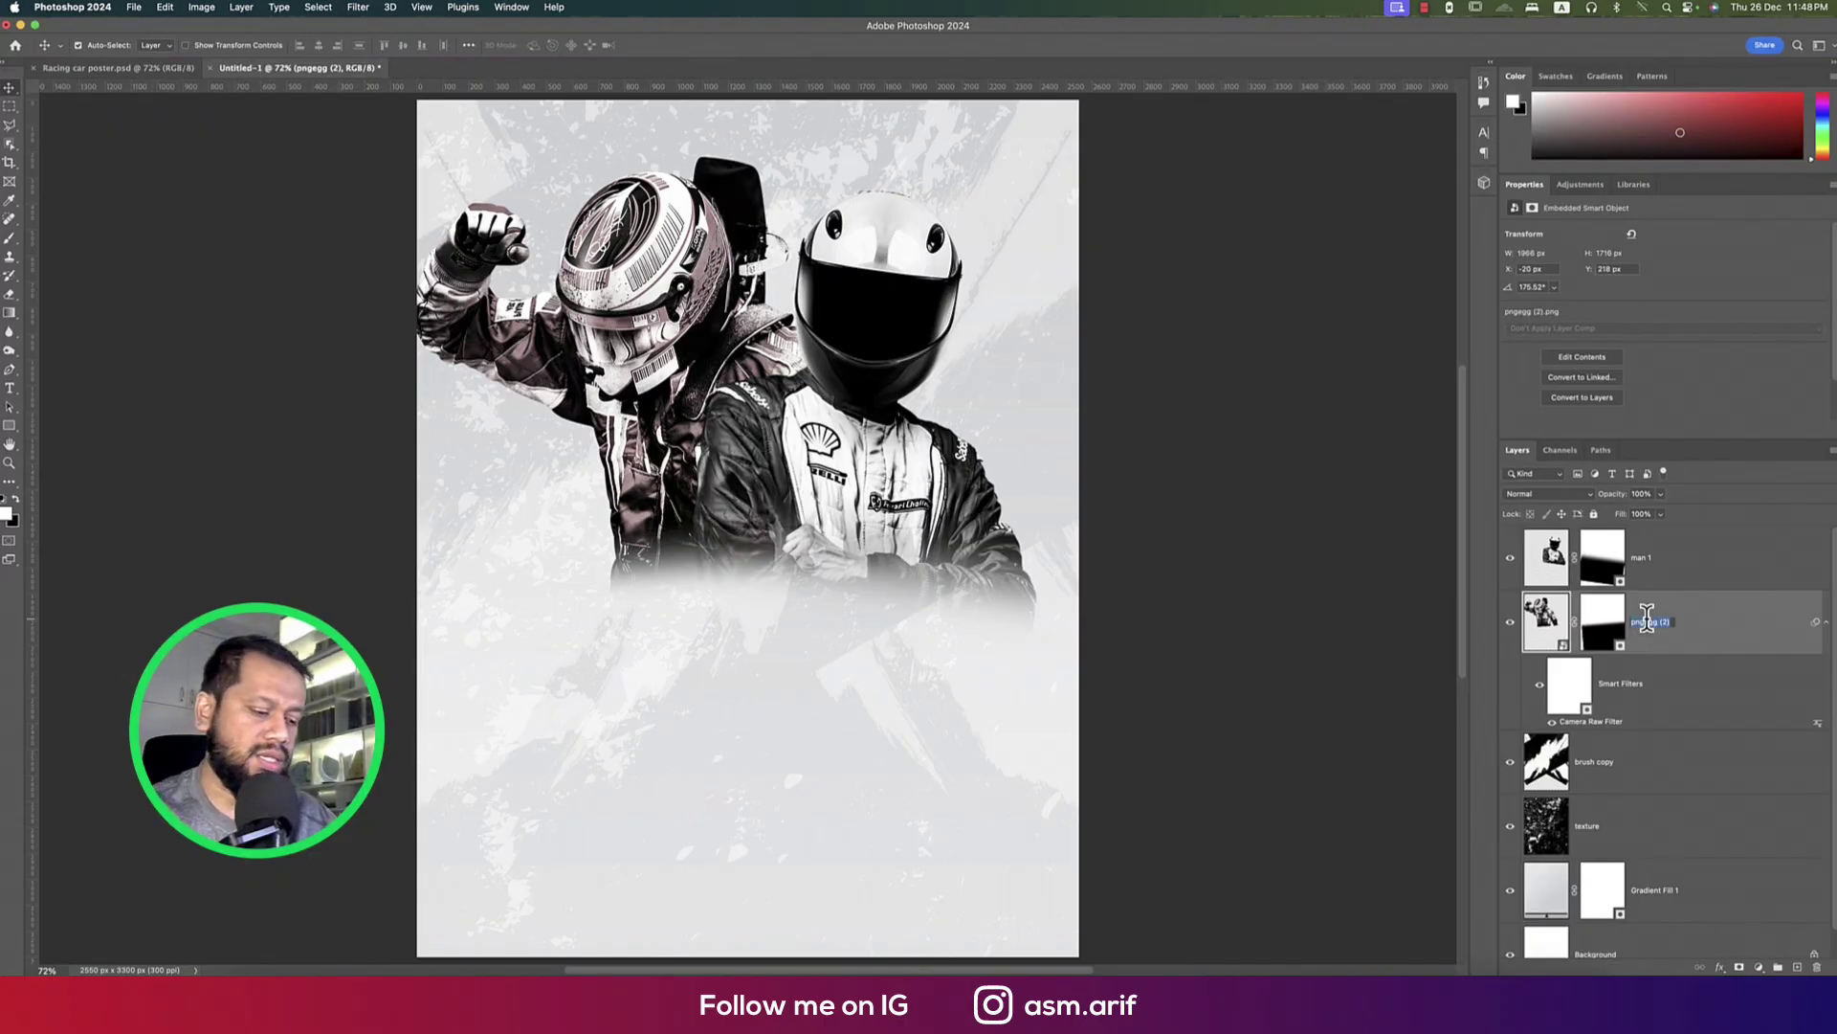
{"action": "key", "text": "Return"}
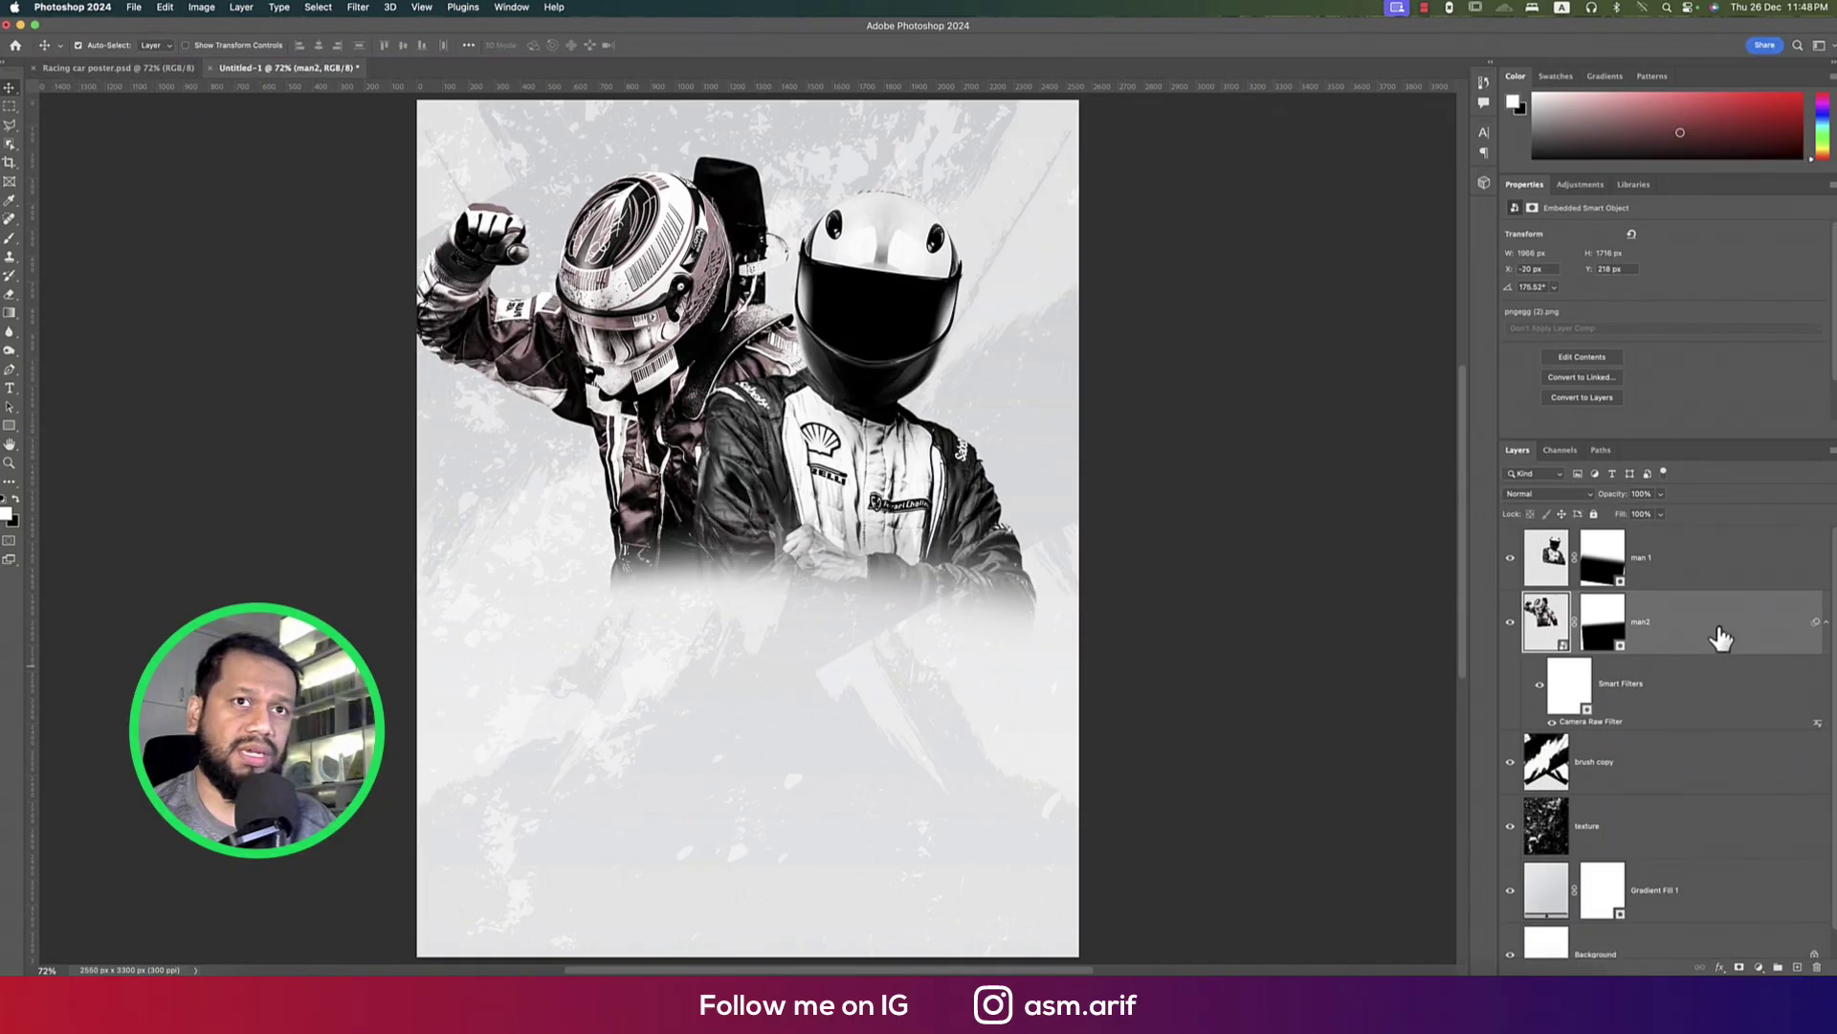
Add a new layer above man2 and paint one red dab between raised arm and helmet with a 700 px Soft Round brush
{"action": "left_click", "coordinate": [1799, 968]}
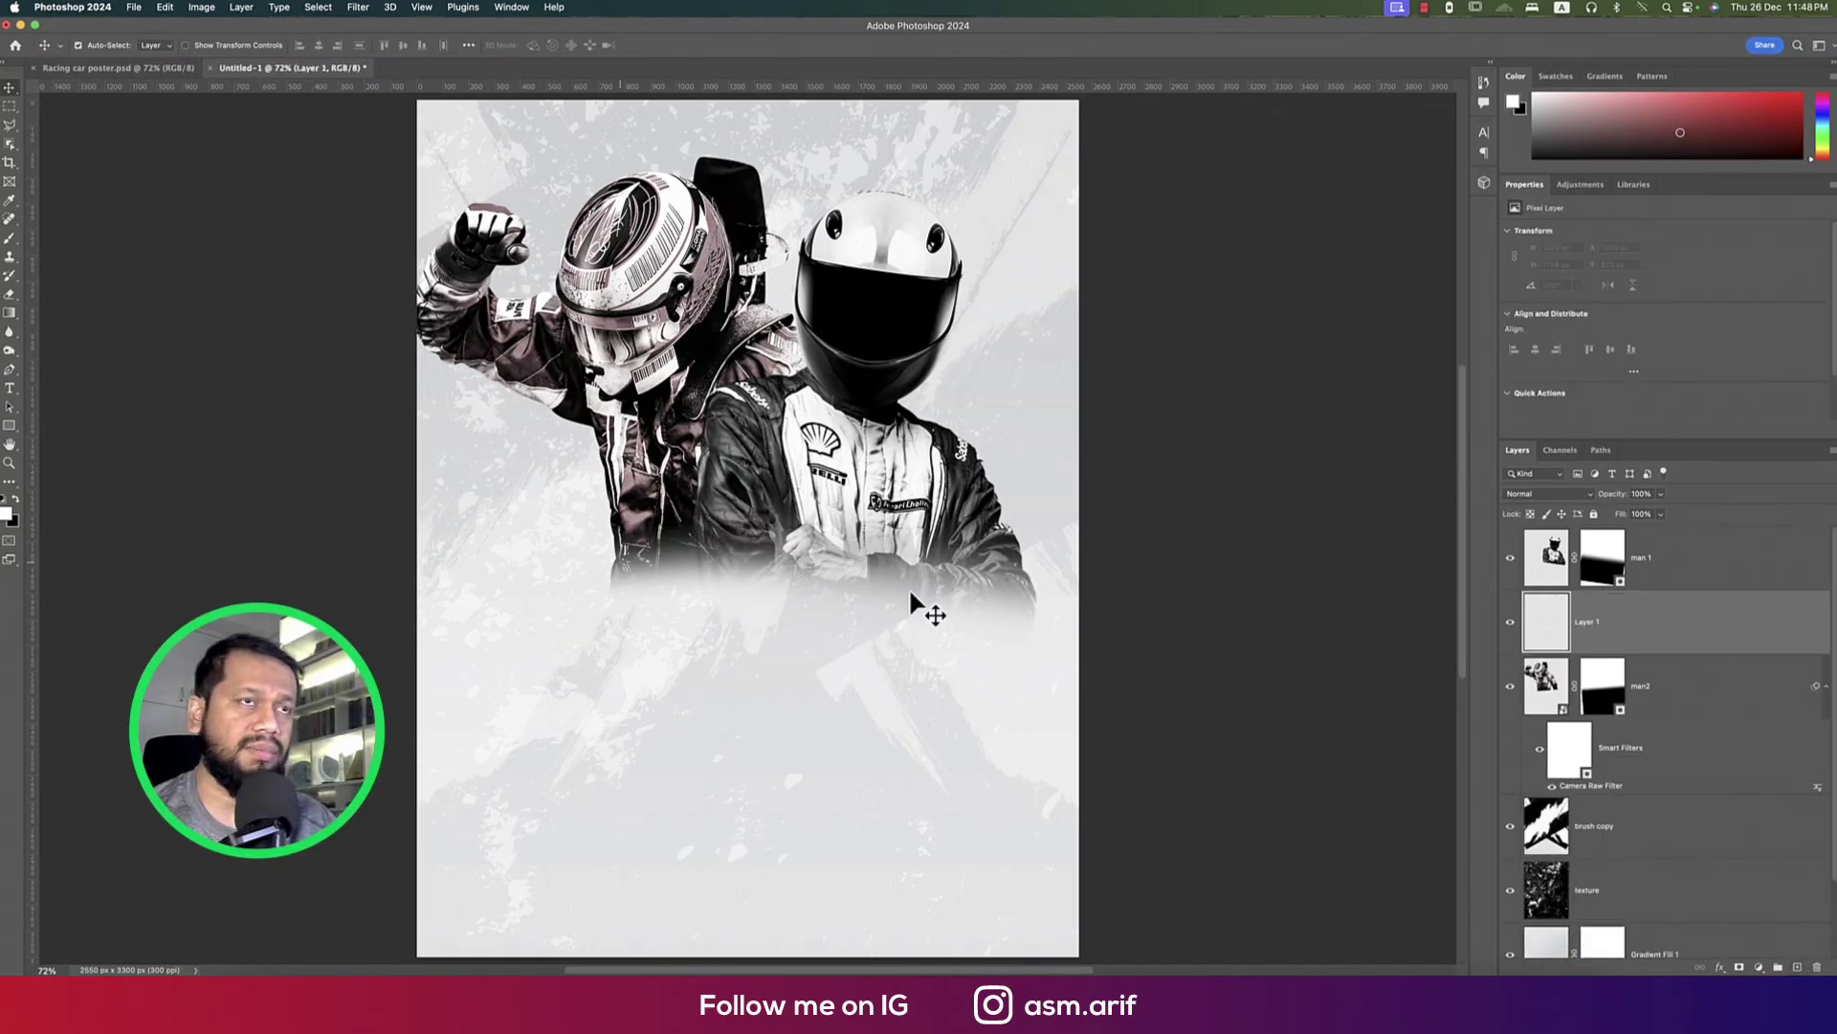
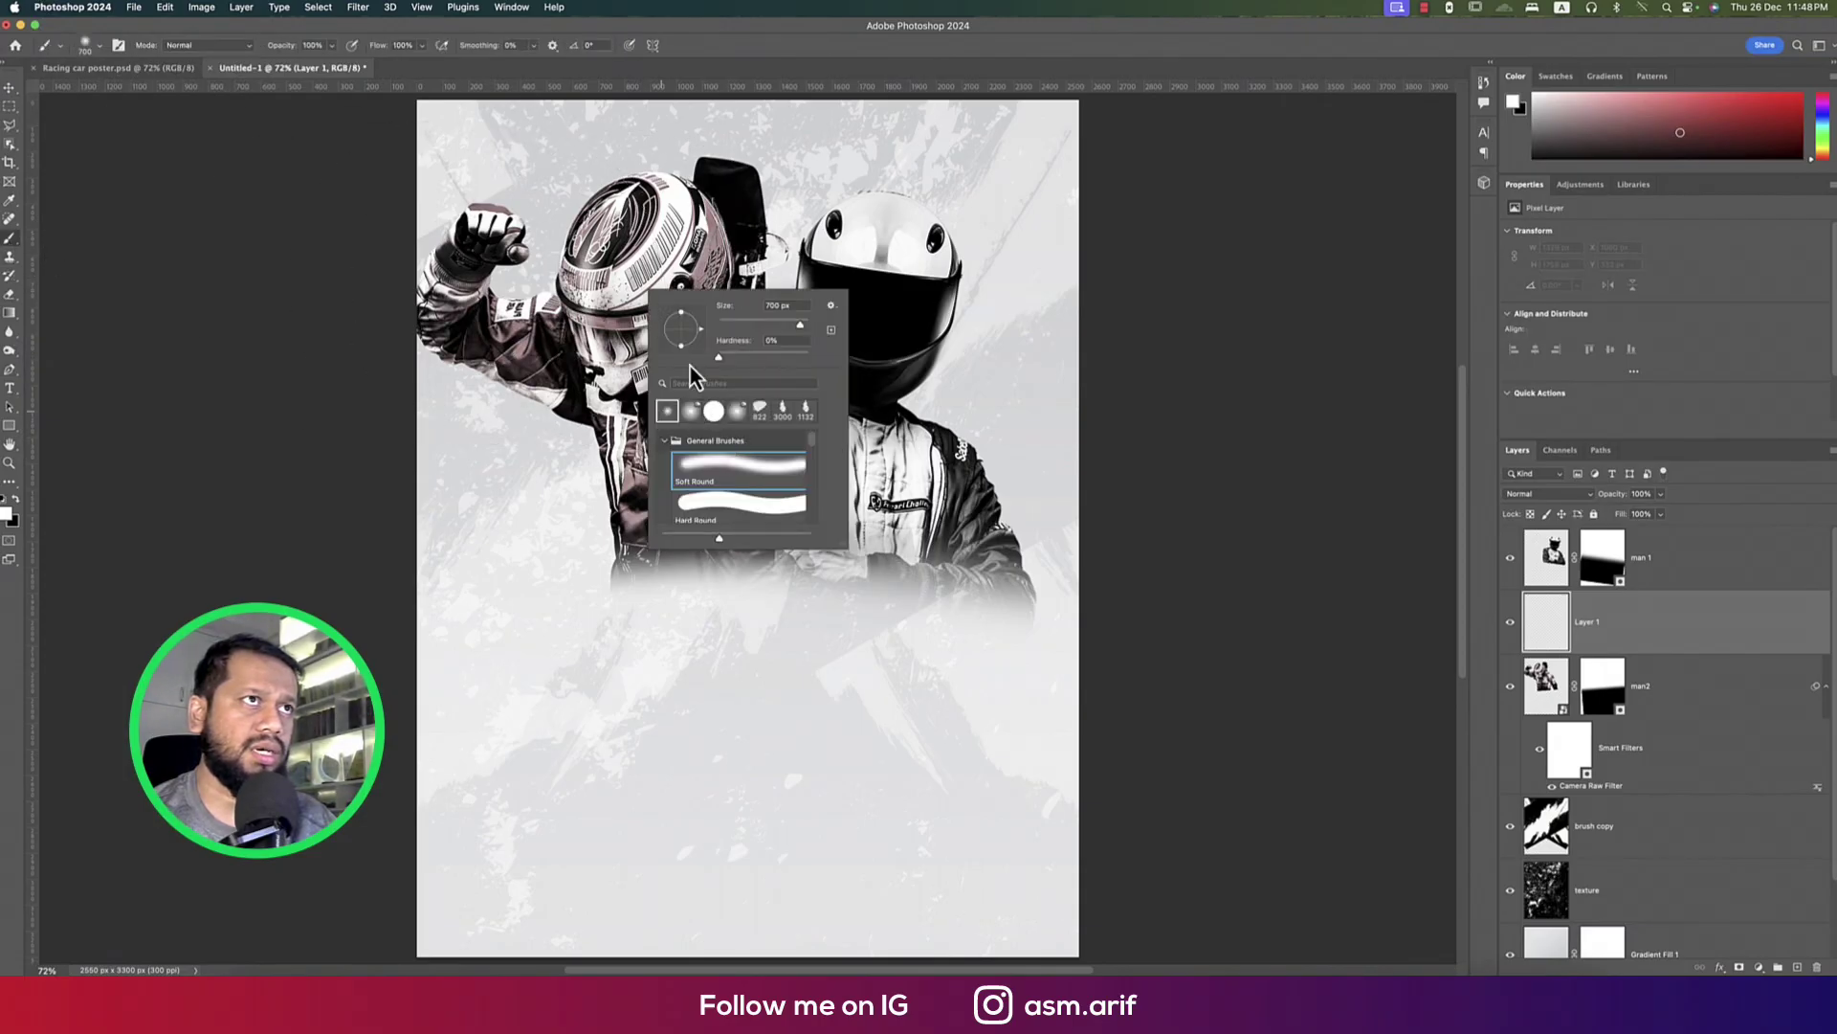
{"action": "left_click", "coordinate": [808, 62]}
{"action": "left_click", "coordinate": [7, 517]}
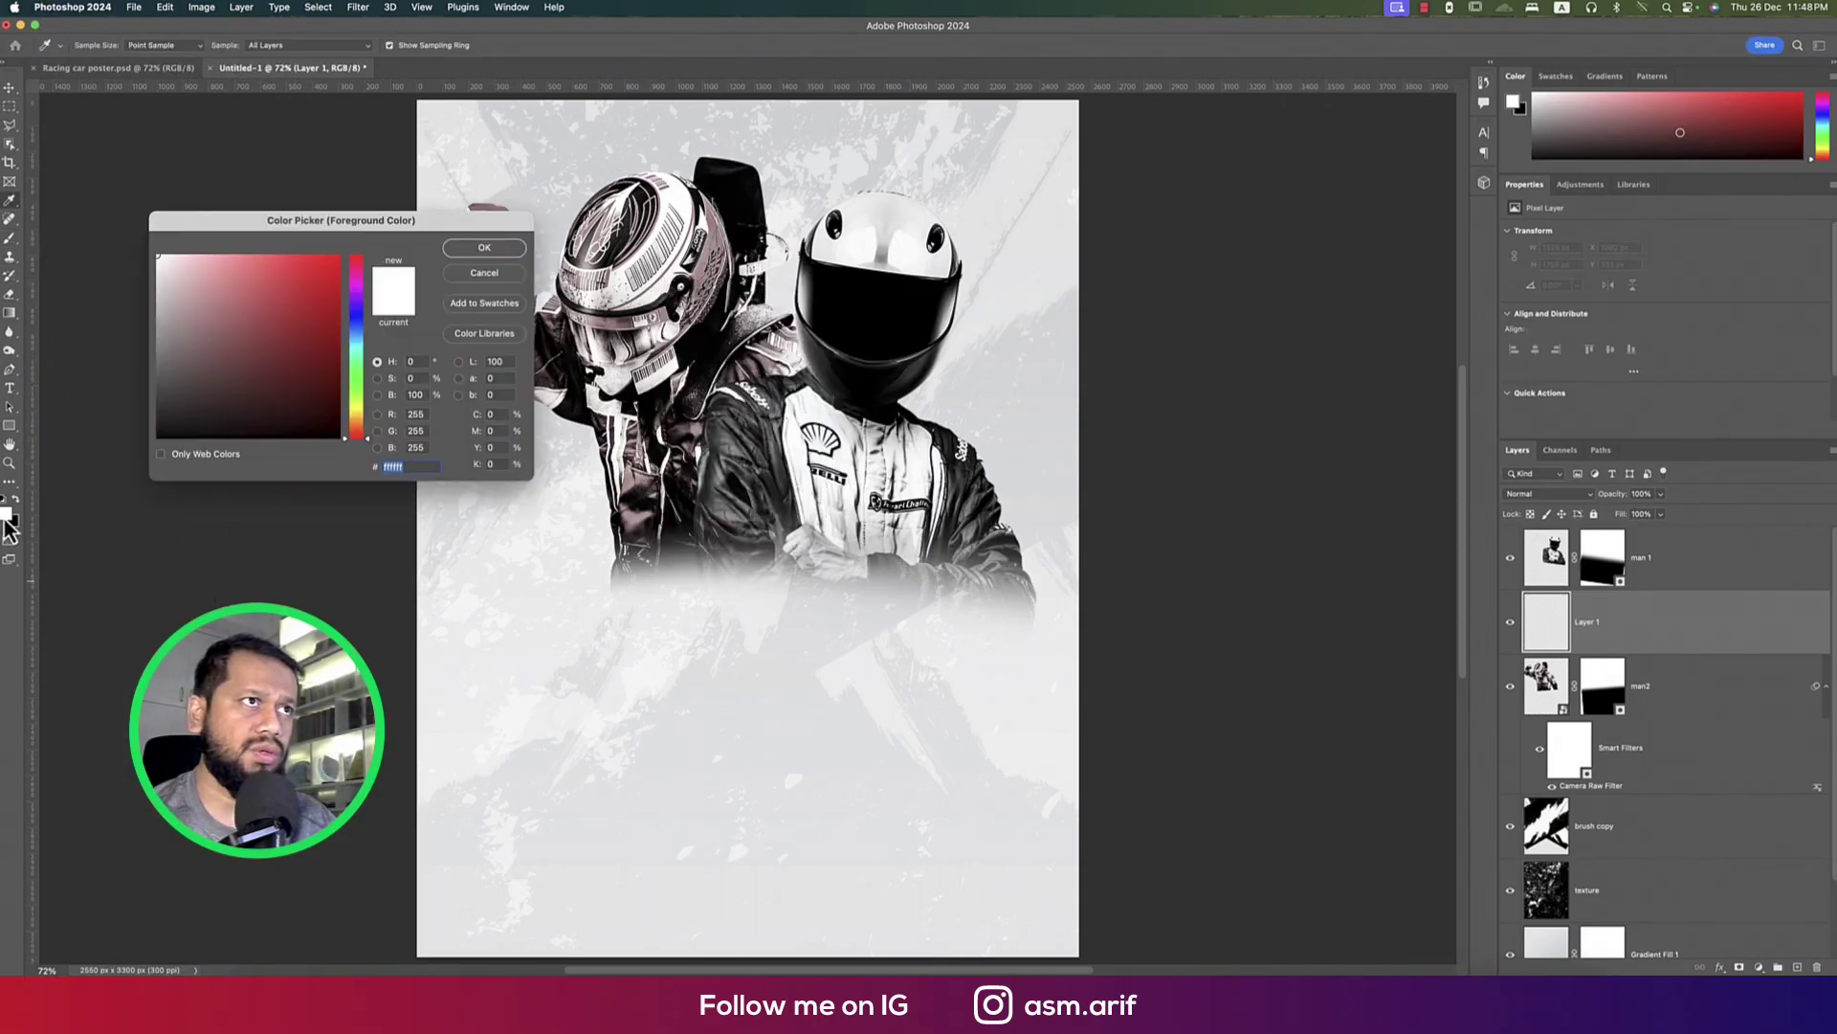
{"action": "left_click_drag", "start_coordinate": [320, 271], "coordinate": [347, 253]}
{"action": "left_click", "coordinate": [488, 249]}
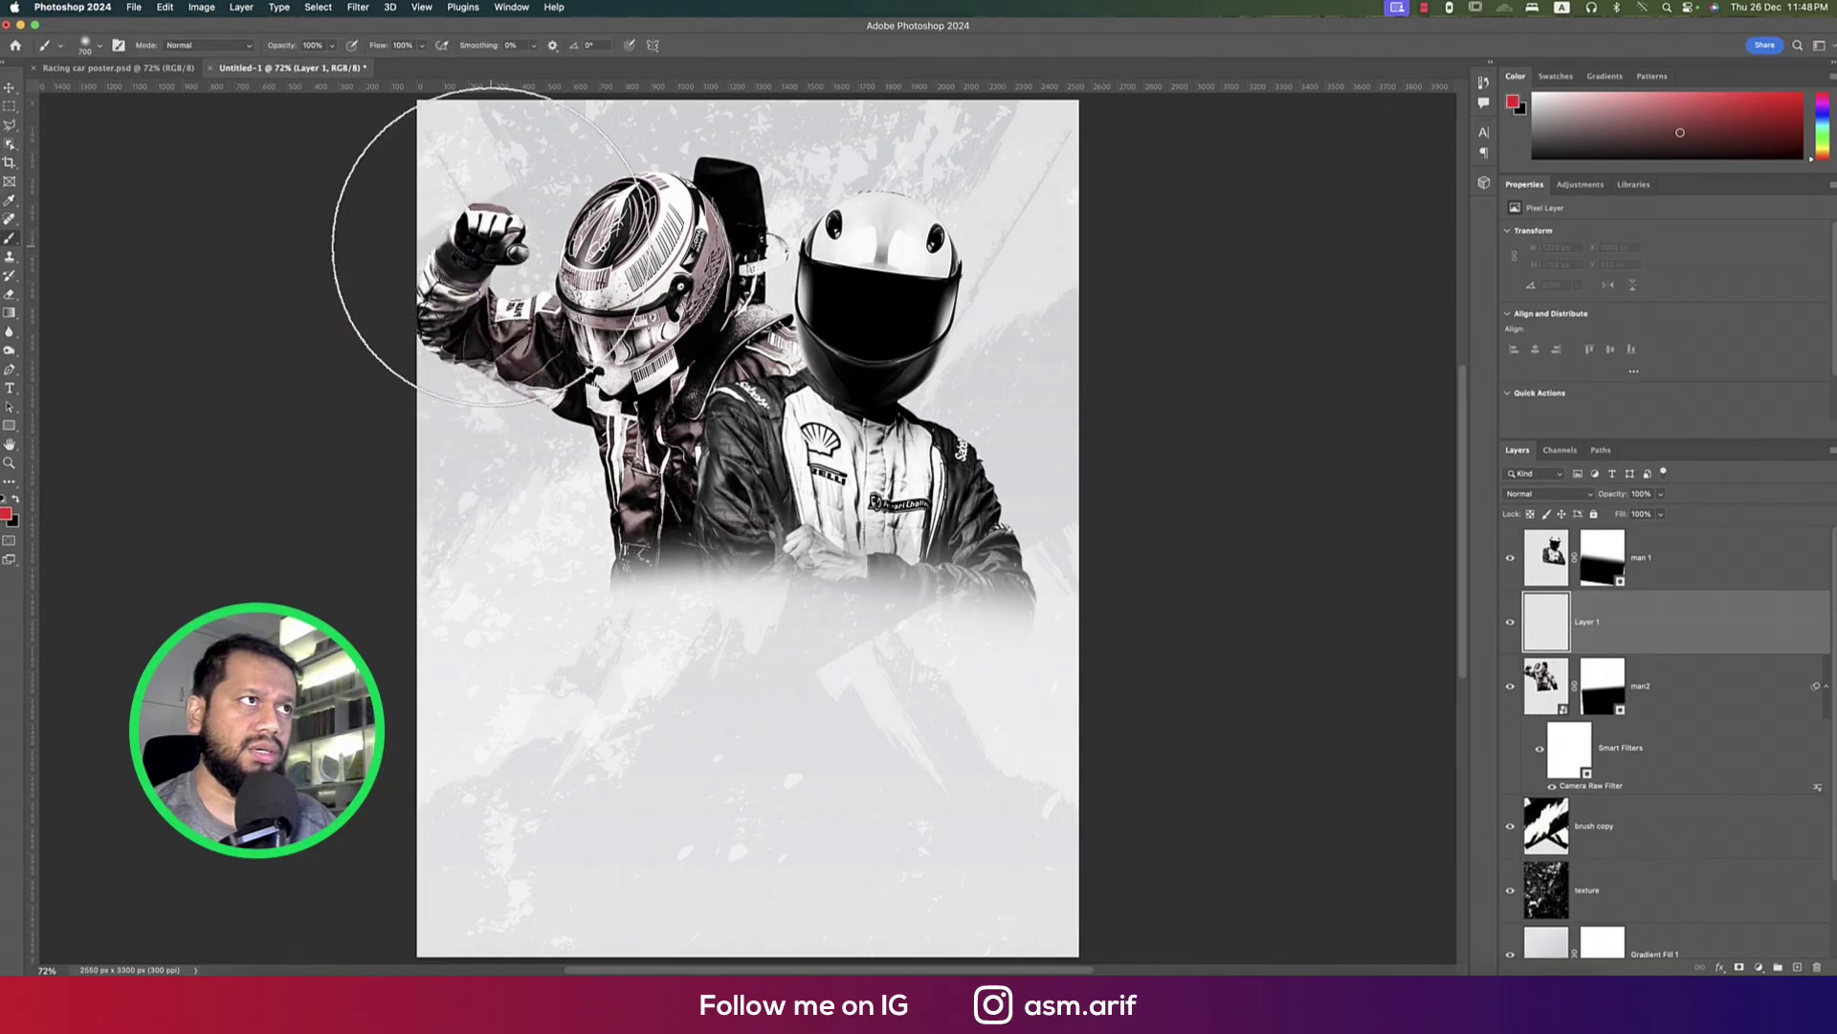
{"action": "left_click", "coordinate": [517, 292]}
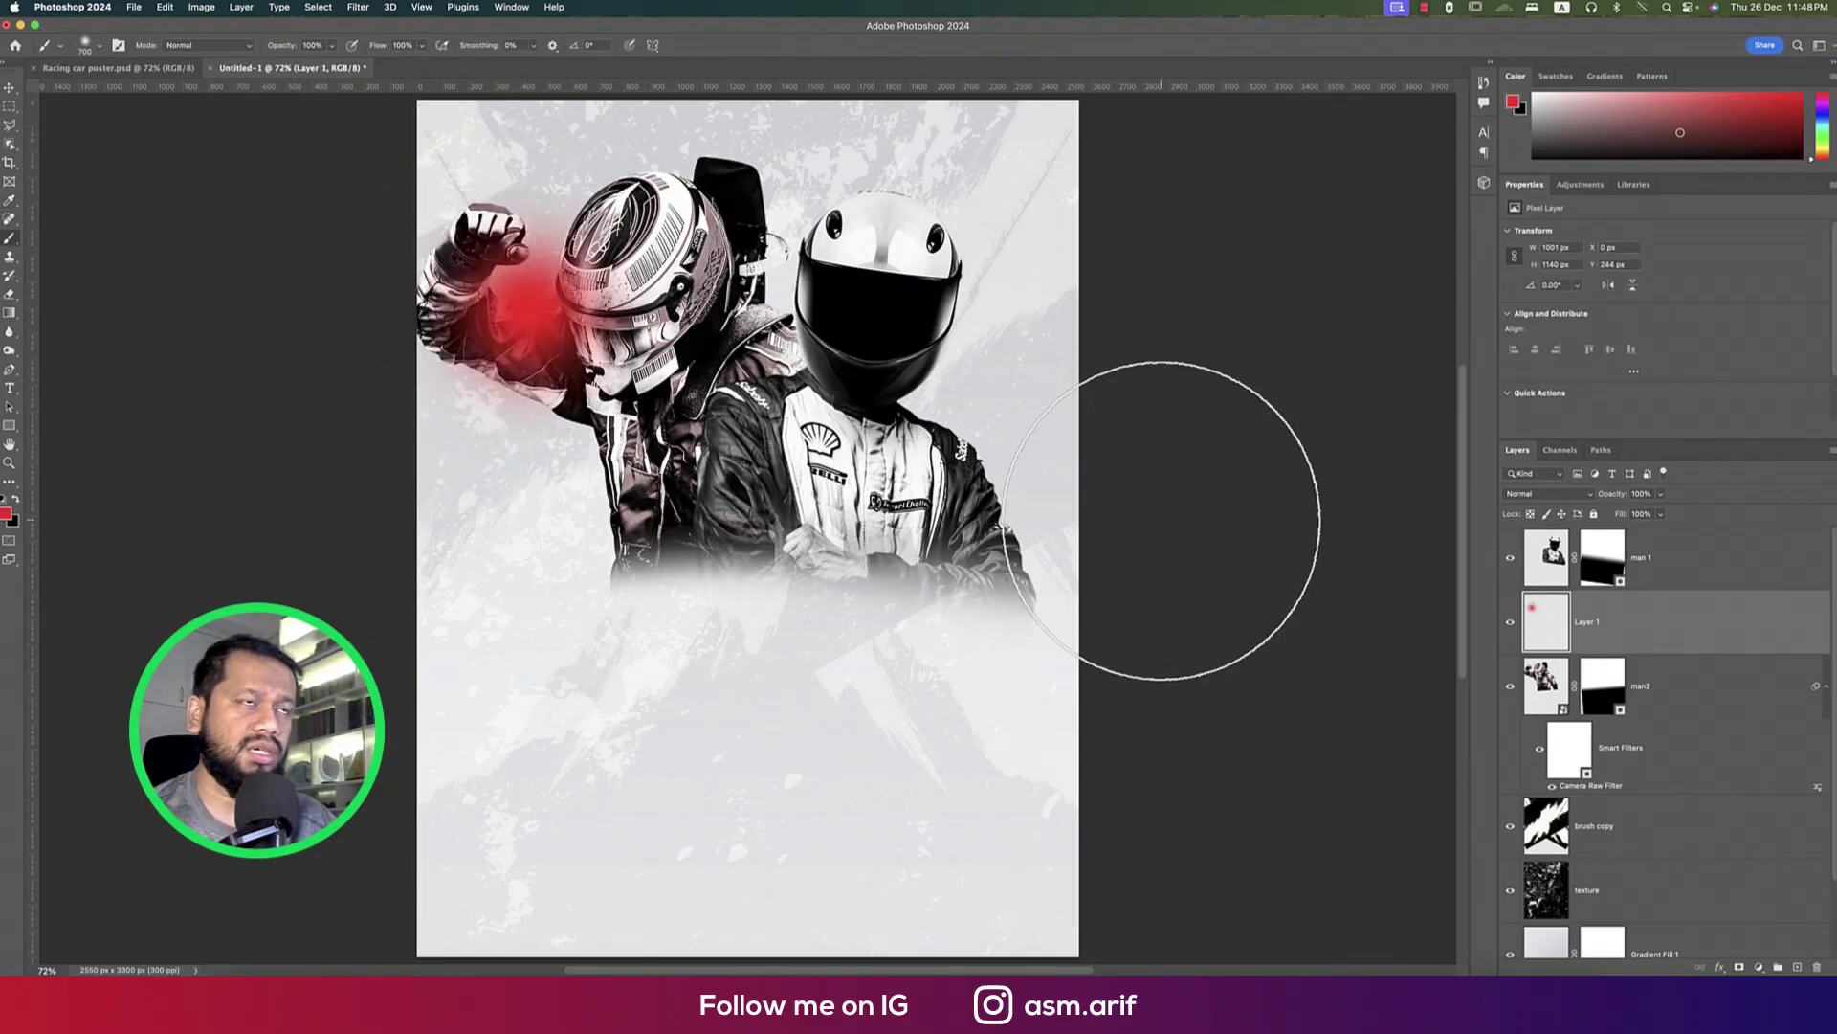
Set the red dab layer's blend mode to Screen and enlarge the glow to about 155% over the driver's helmet
{"action": "left_click", "coordinate": [1545, 494]}
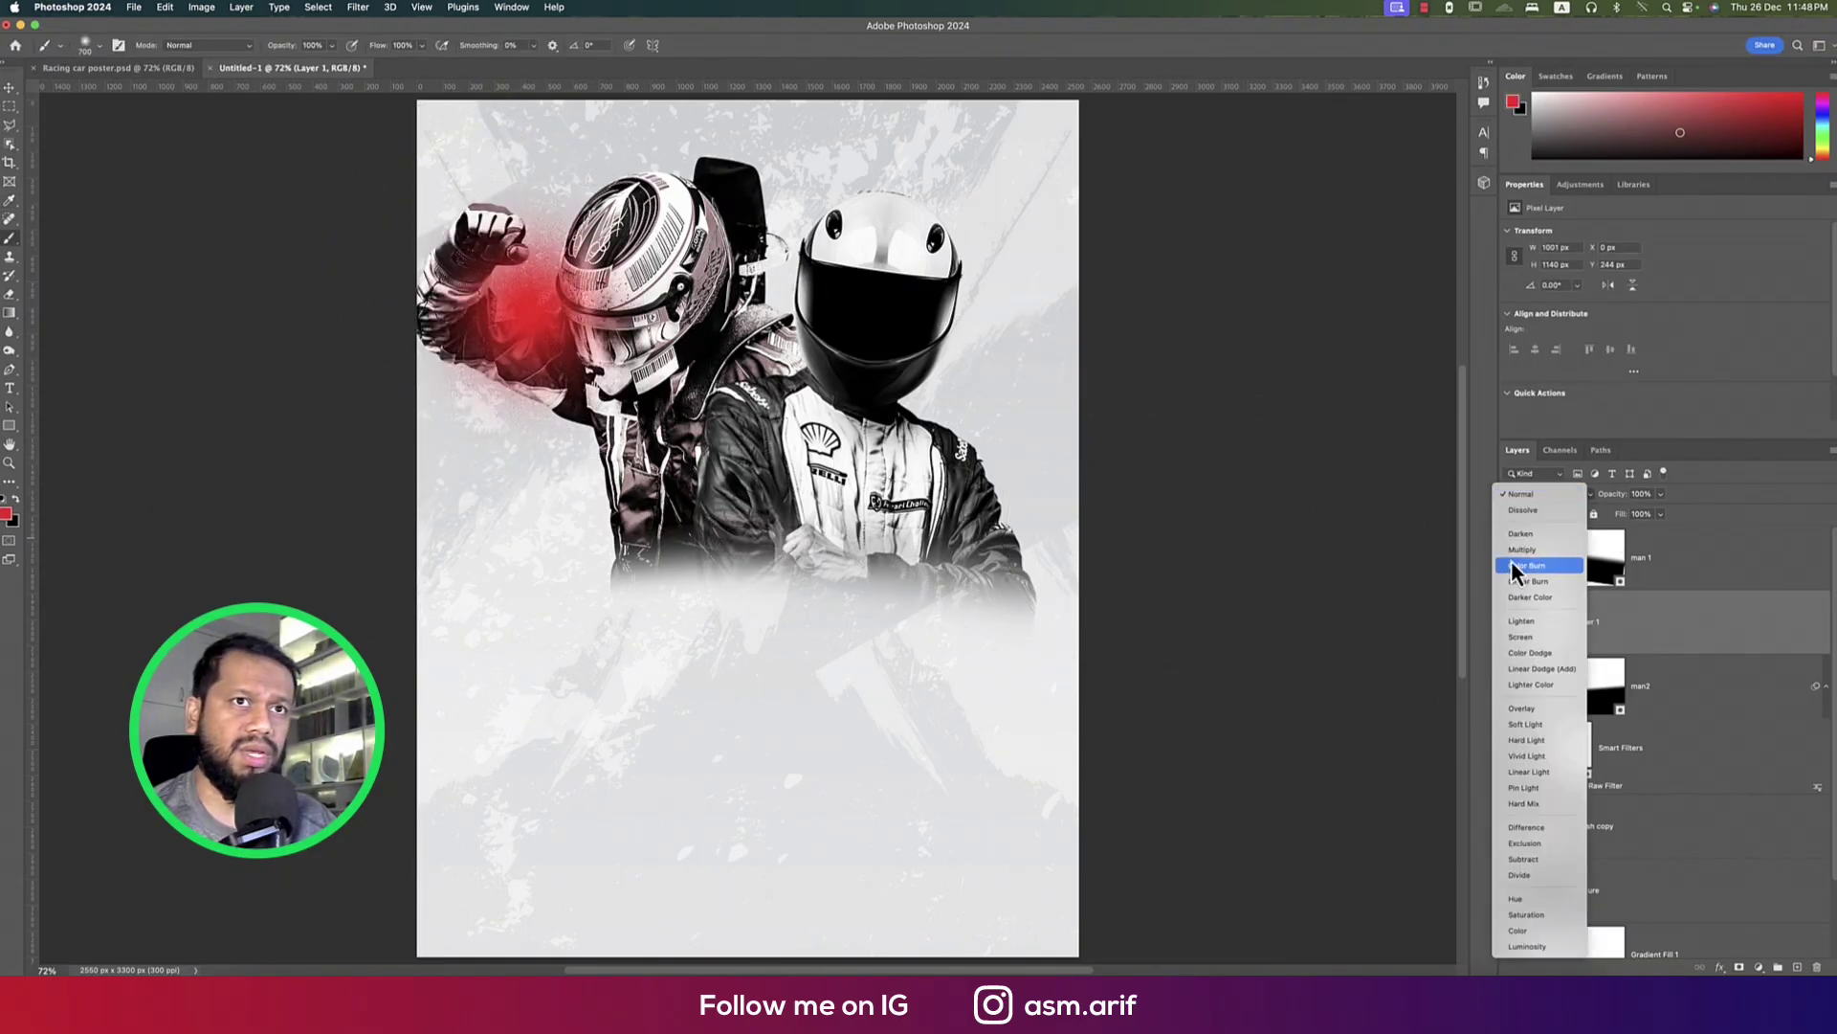
{"action": "left_click", "coordinate": [1508, 636]}
{"action": "key", "text": "ctrl+t"}
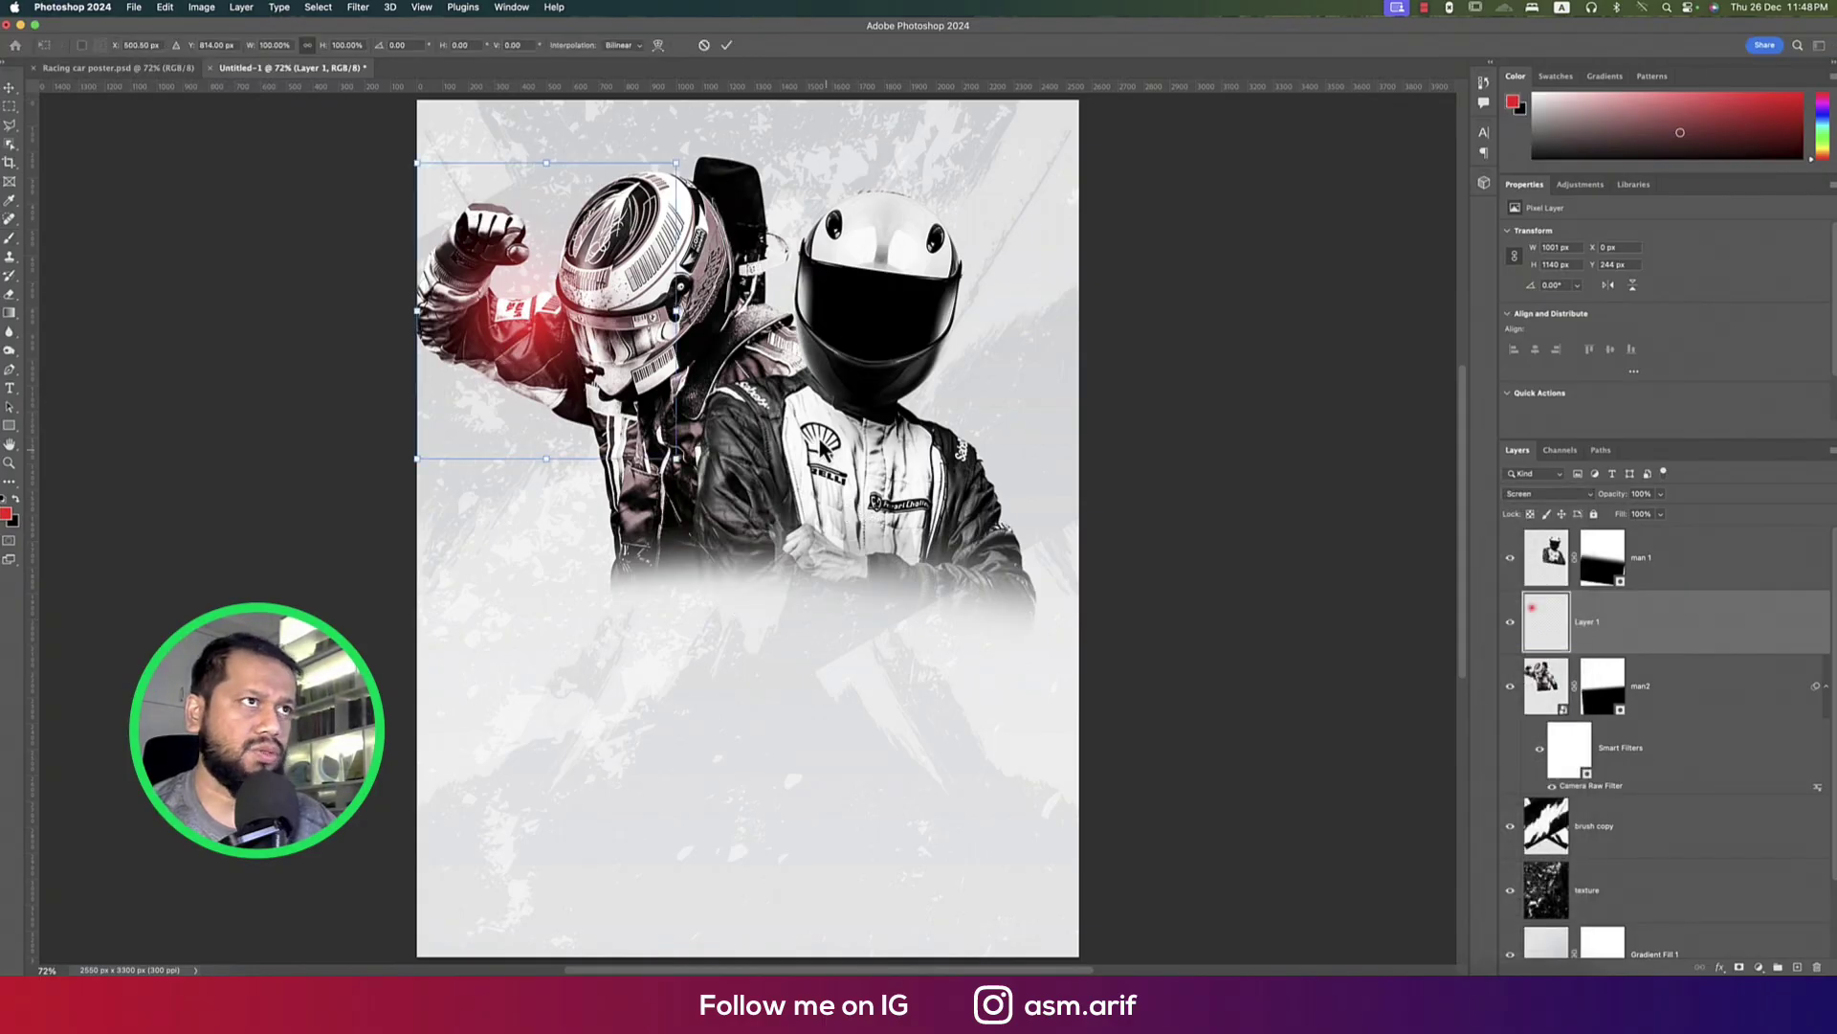
{"action": "left_click_drag", "start_coordinate": [677, 311], "coordinate": [821, 310]}
{"action": "key", "text": "Return"}
{"action": "key", "text": "b"}
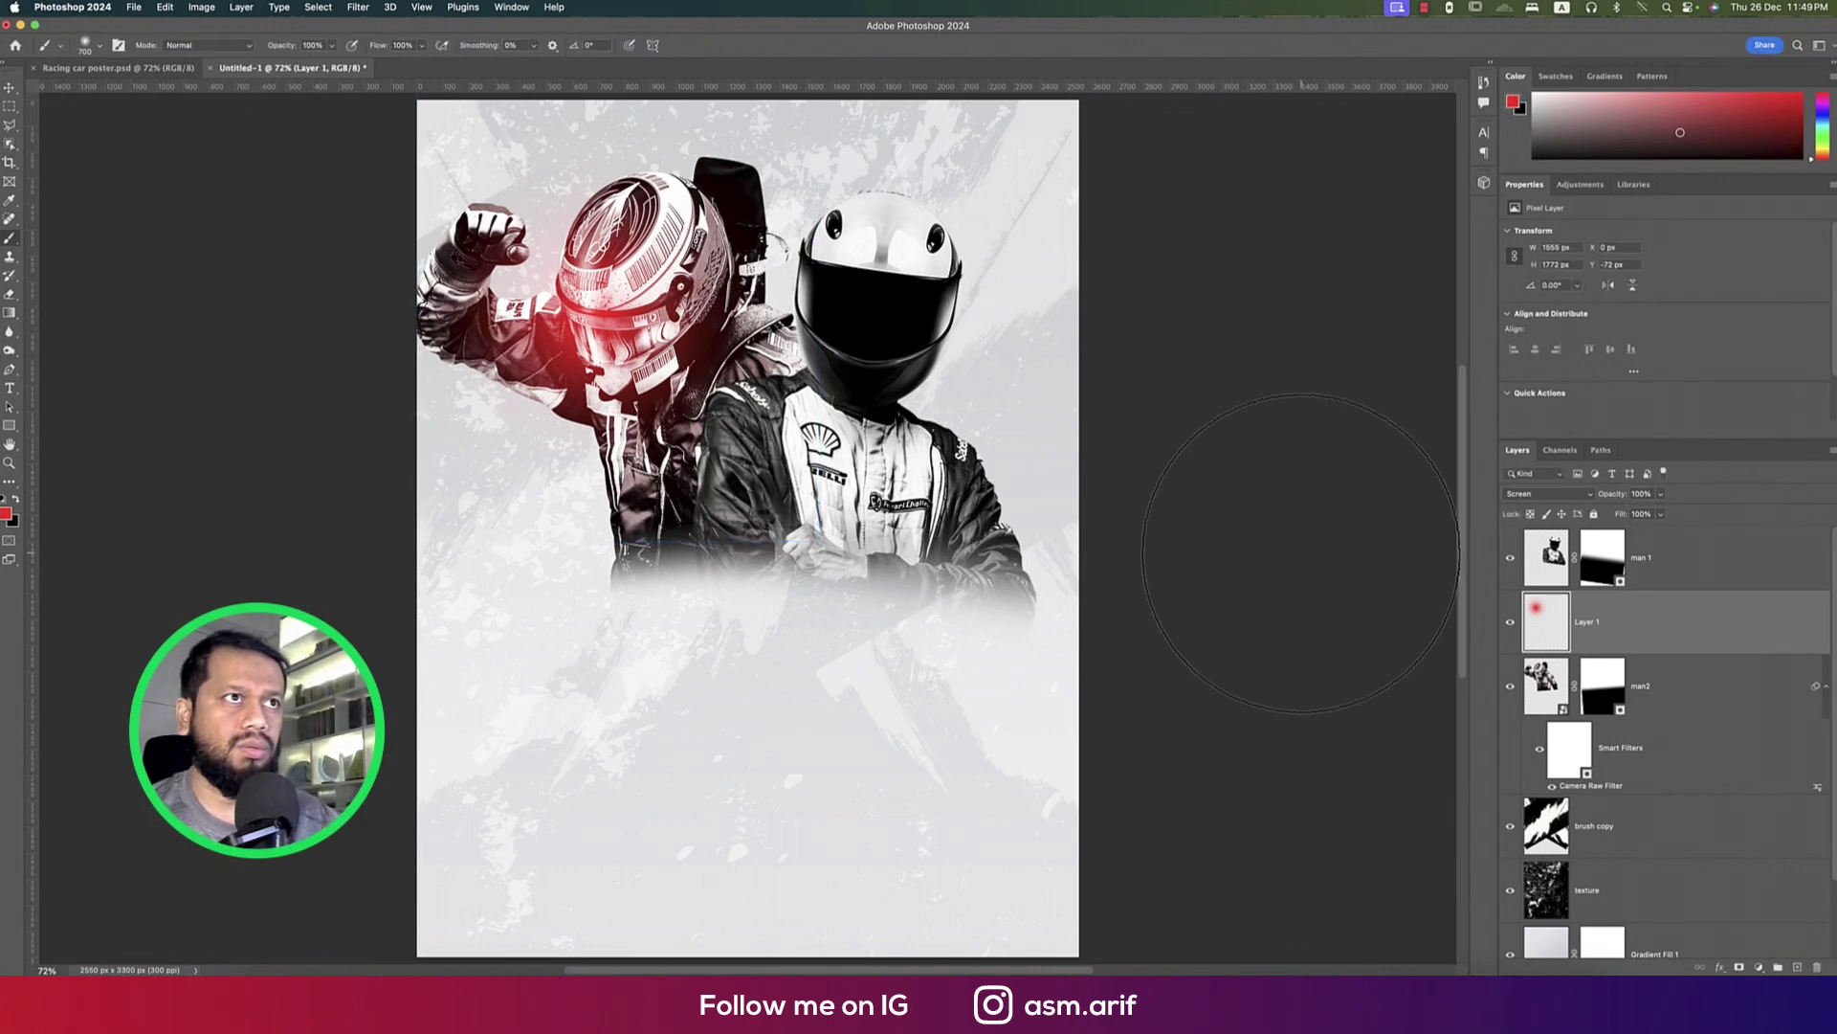
Group the red glow layer with the man2 layer and name the group MAN2
{"action": "left_click", "coordinate": [1672, 698], "text": "shift"}
{"action": "key", "text": "super+g"}
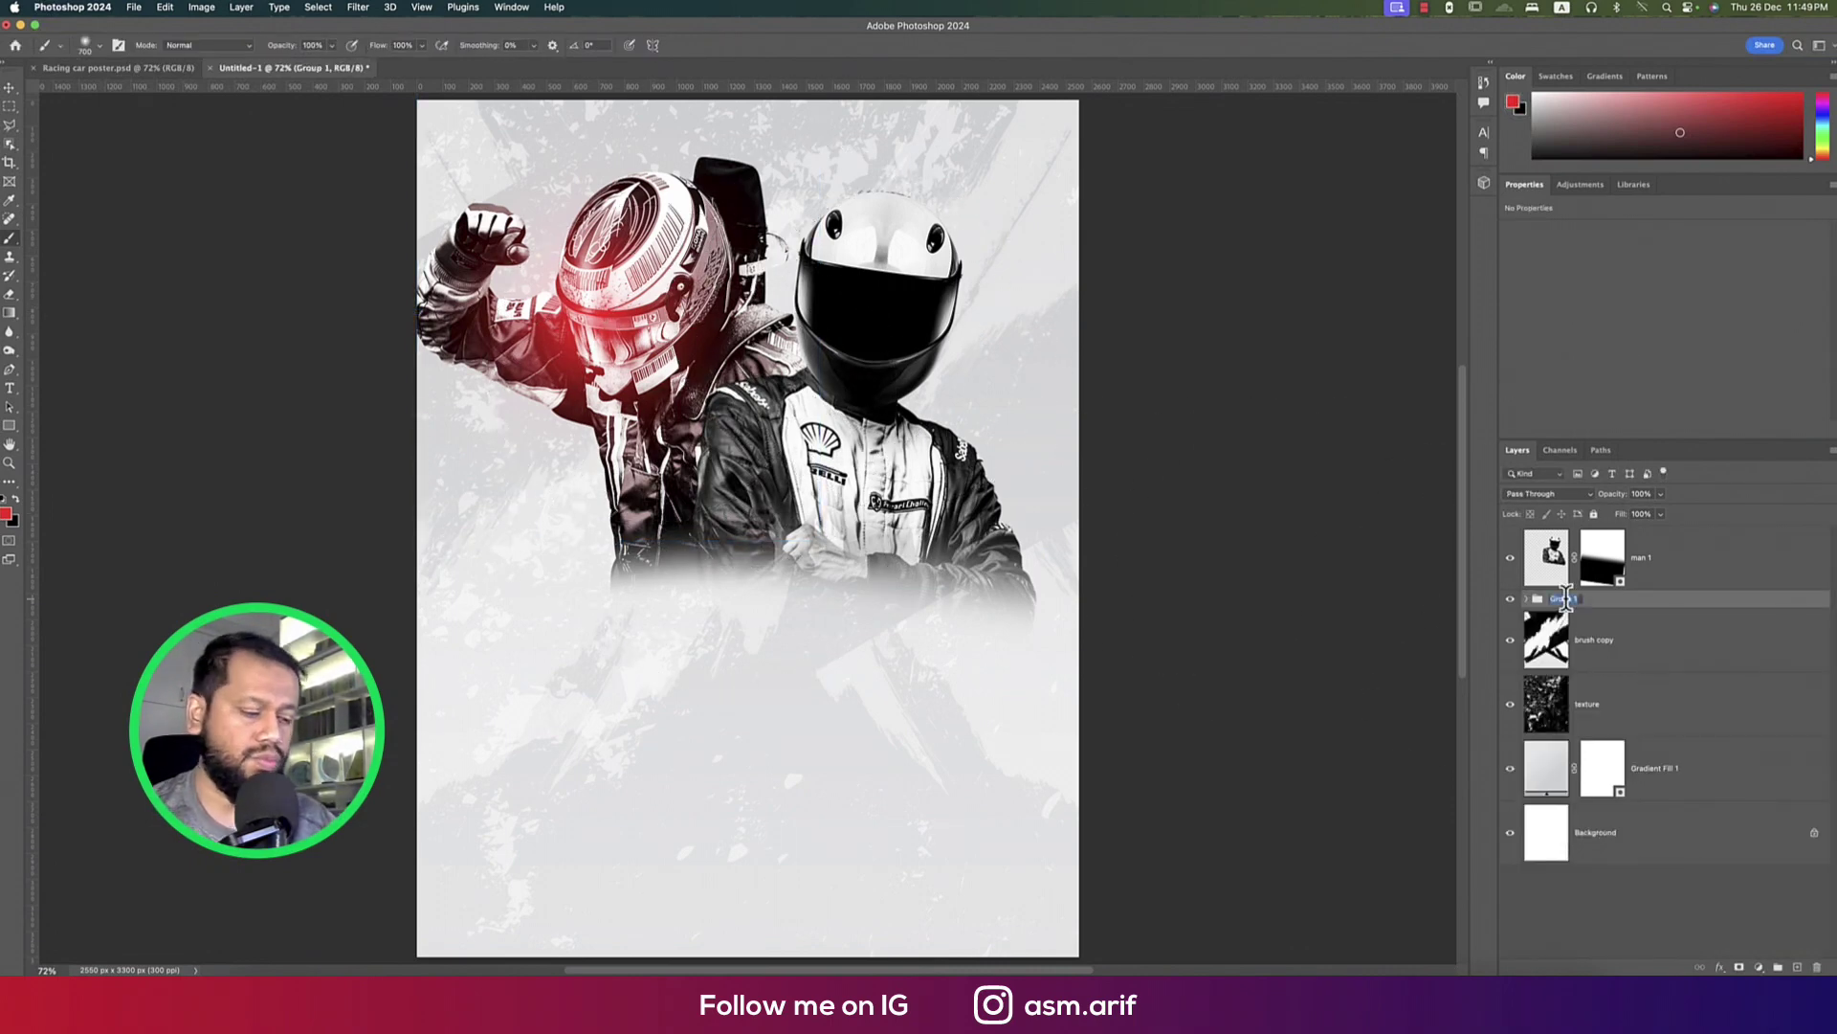
{"action": "key", "text": "Return"}
Add a new layer above man 1, paint a soft red dab below the white helmet and enlarge it
{"action": "left_click", "coordinate": [1675, 569]}
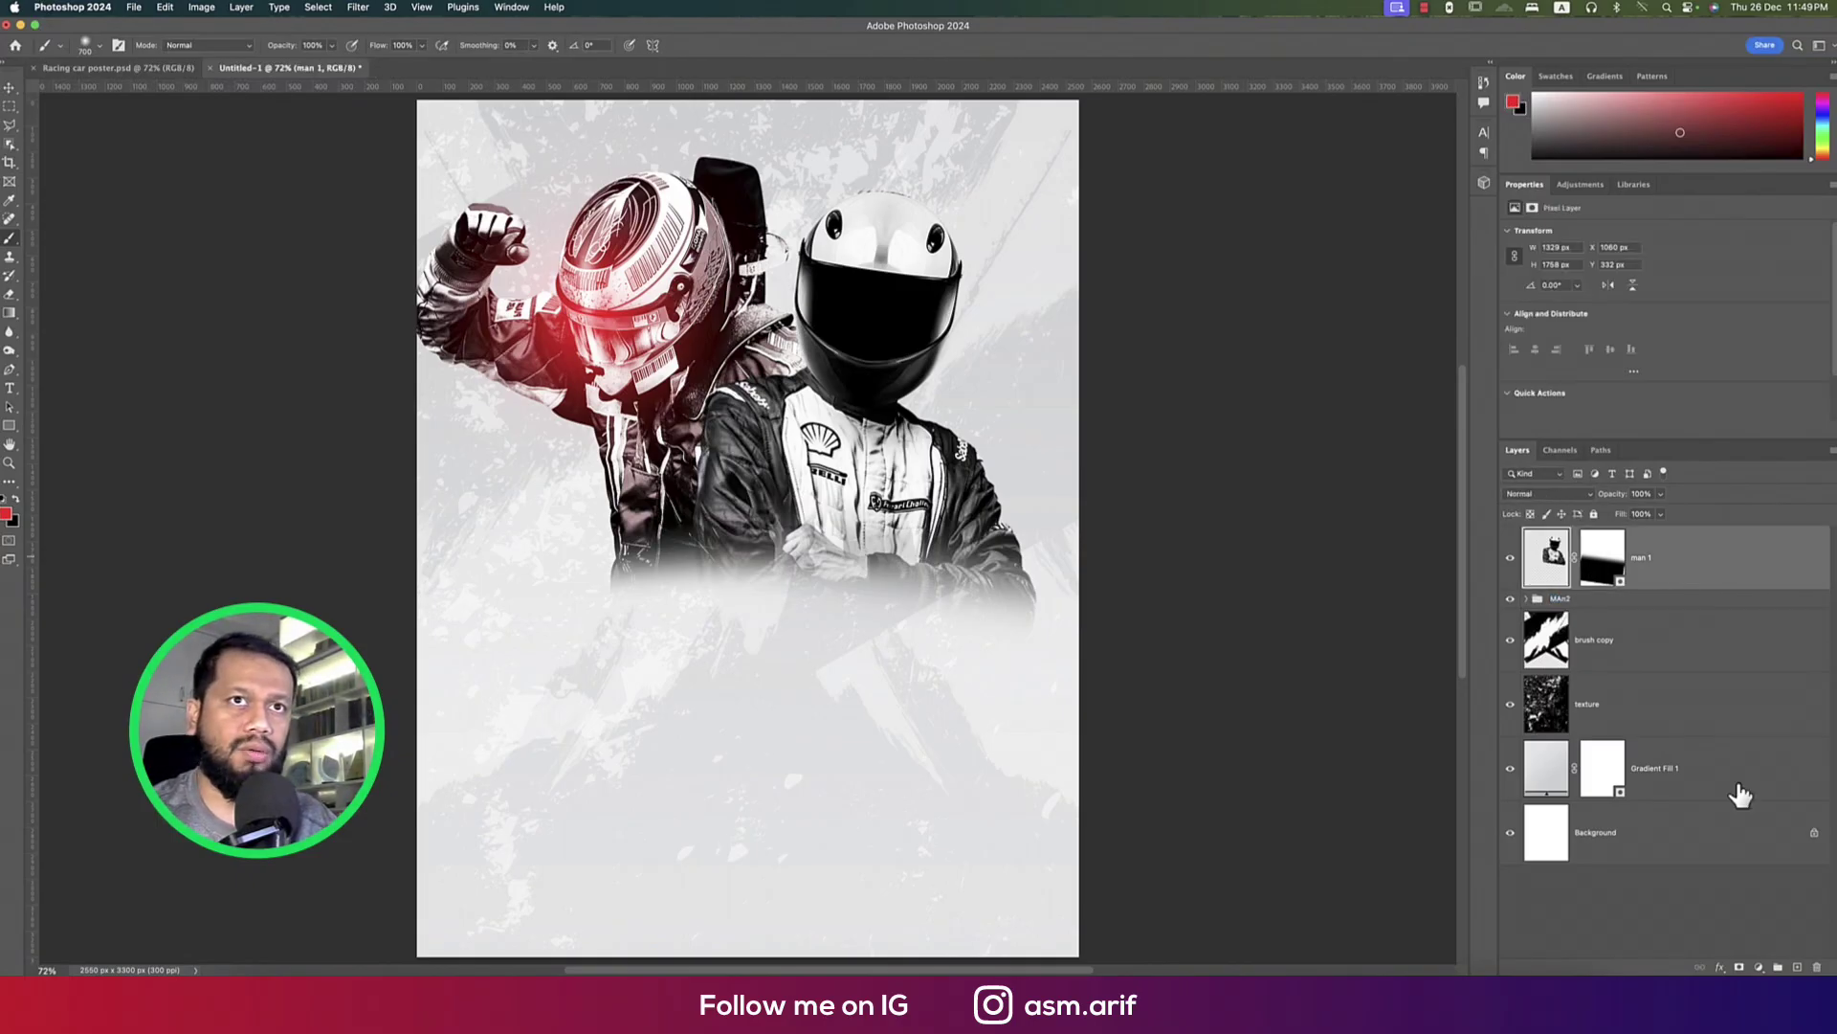
{"action": "left_click", "coordinate": [1798, 966]}
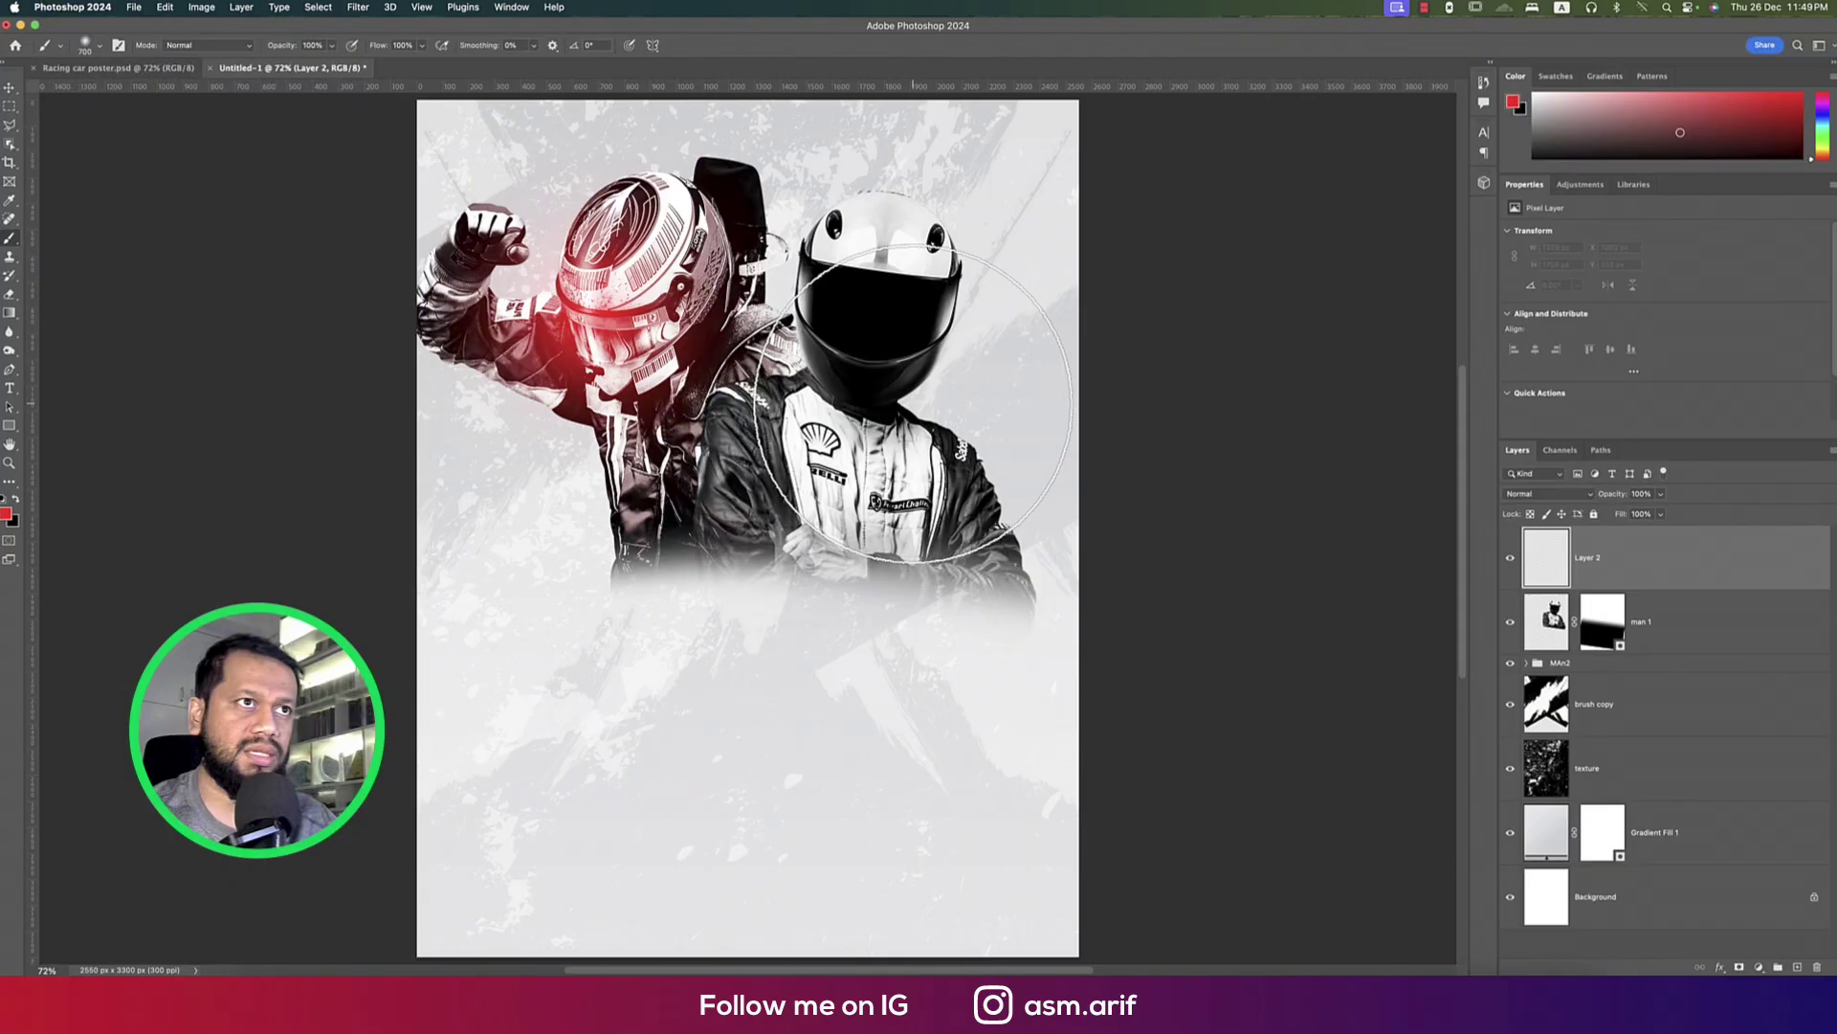
{"action": "left_click", "coordinate": [917, 400]}
{"action": "key", "text": "super+t"}
{"action": "left_click_drag", "start_coordinate": [1059, 409], "coordinate": [1177, 402]}
{"action": "key", "text": "Return"}
Set the second red glow to Screen, then move it over the white-helmet driver's outer shoulder and scale it to about 108%
{"action": "left_click", "coordinate": [1525, 495]}
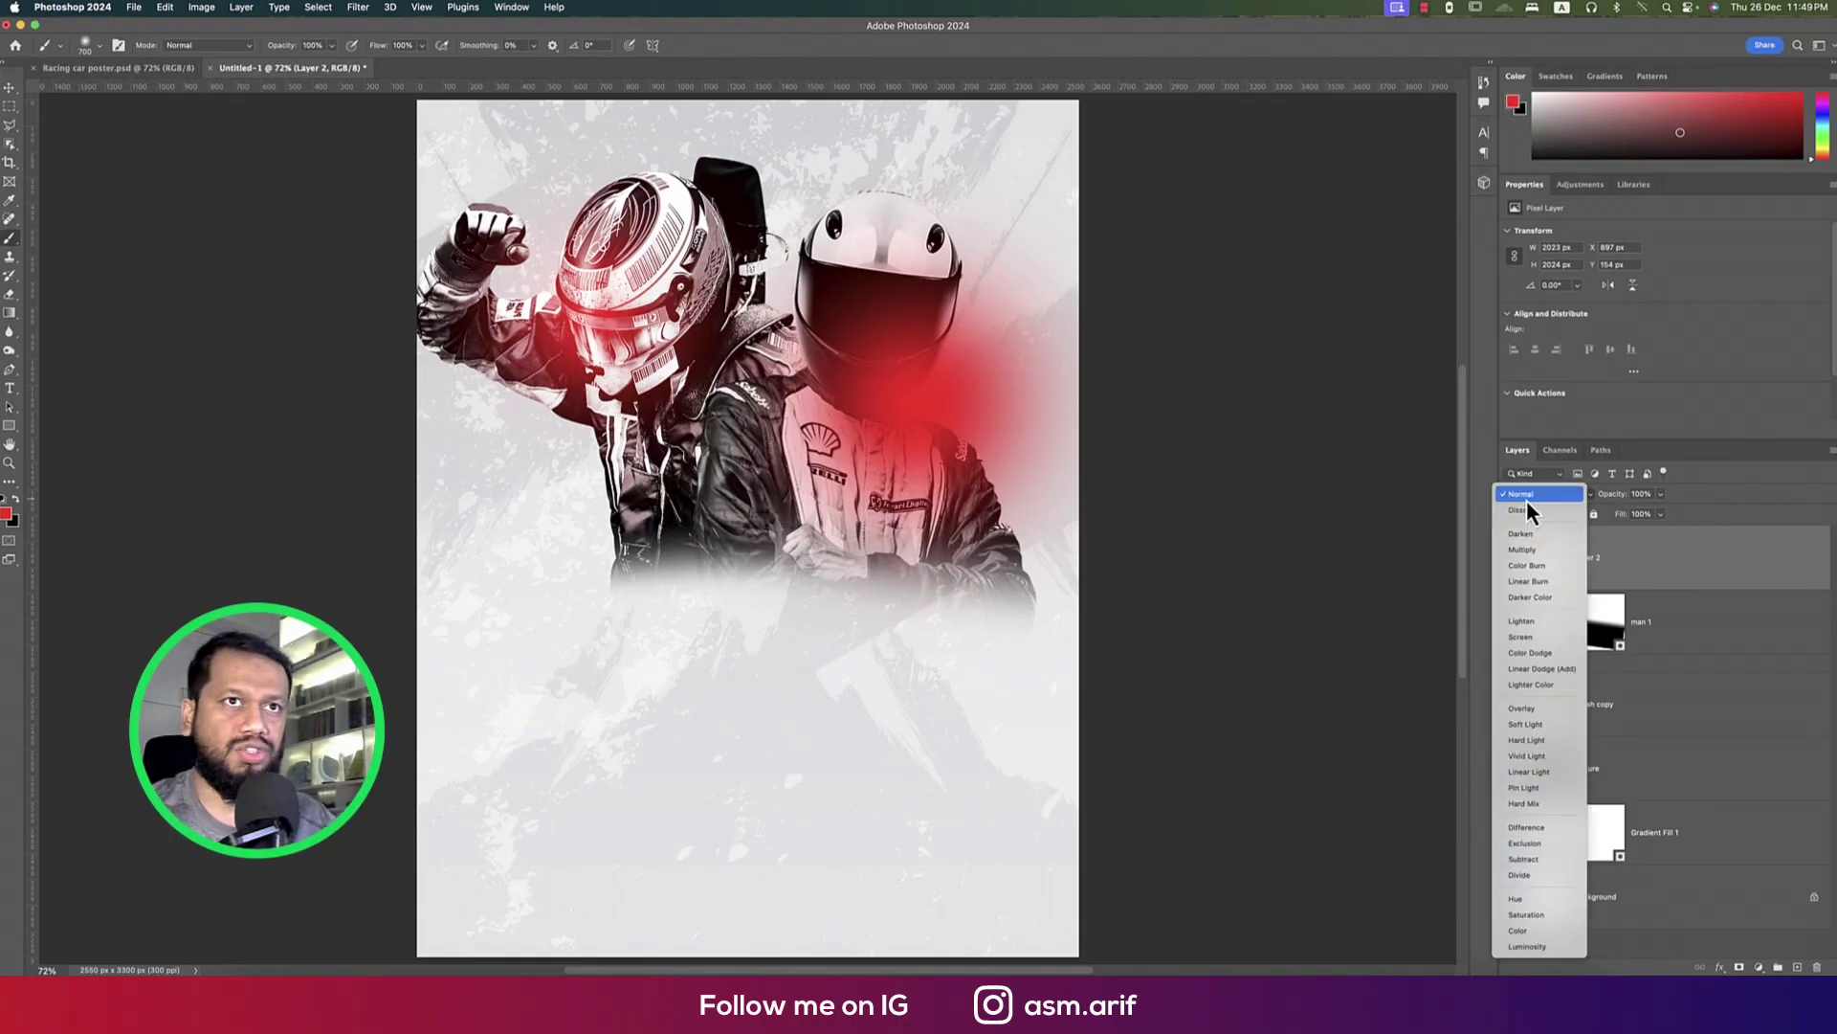
{"action": "left_click", "coordinate": [1526, 635]}
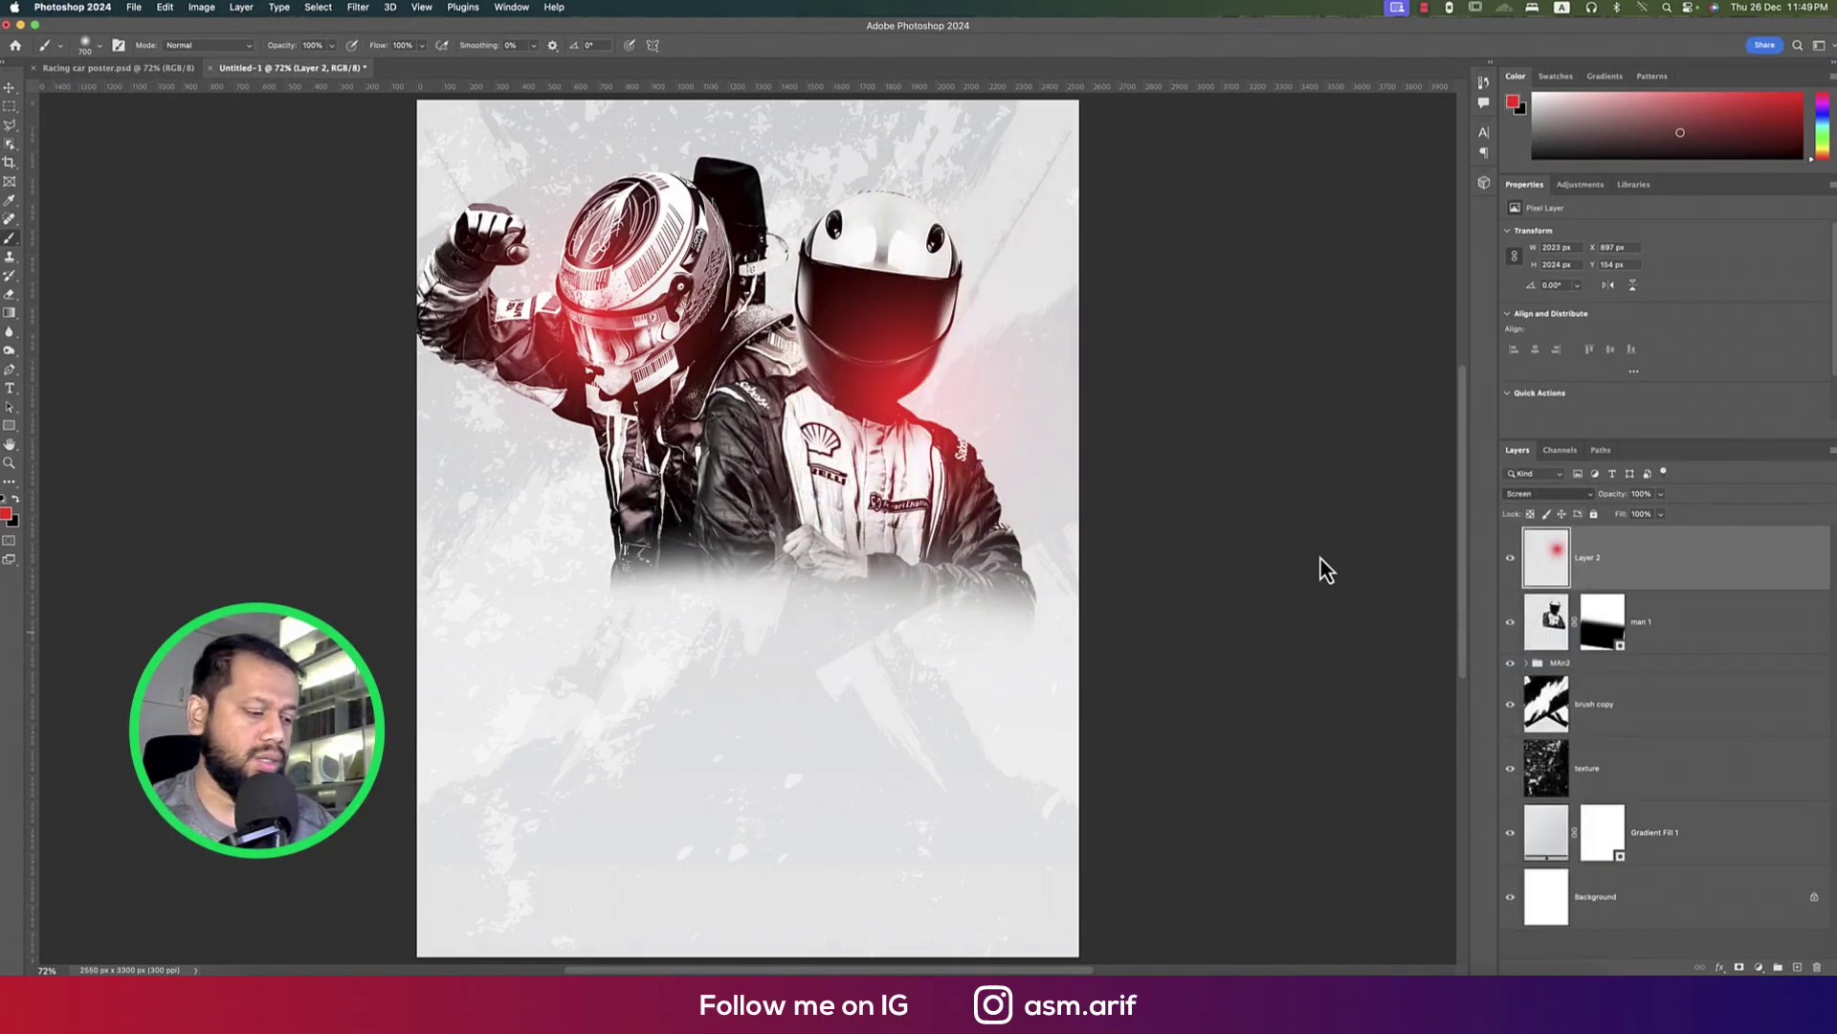
{"action": "key", "text": "super+t"}
{"action": "left_click_drag", "start_coordinate": [969, 406], "coordinate": [1001, 448]}
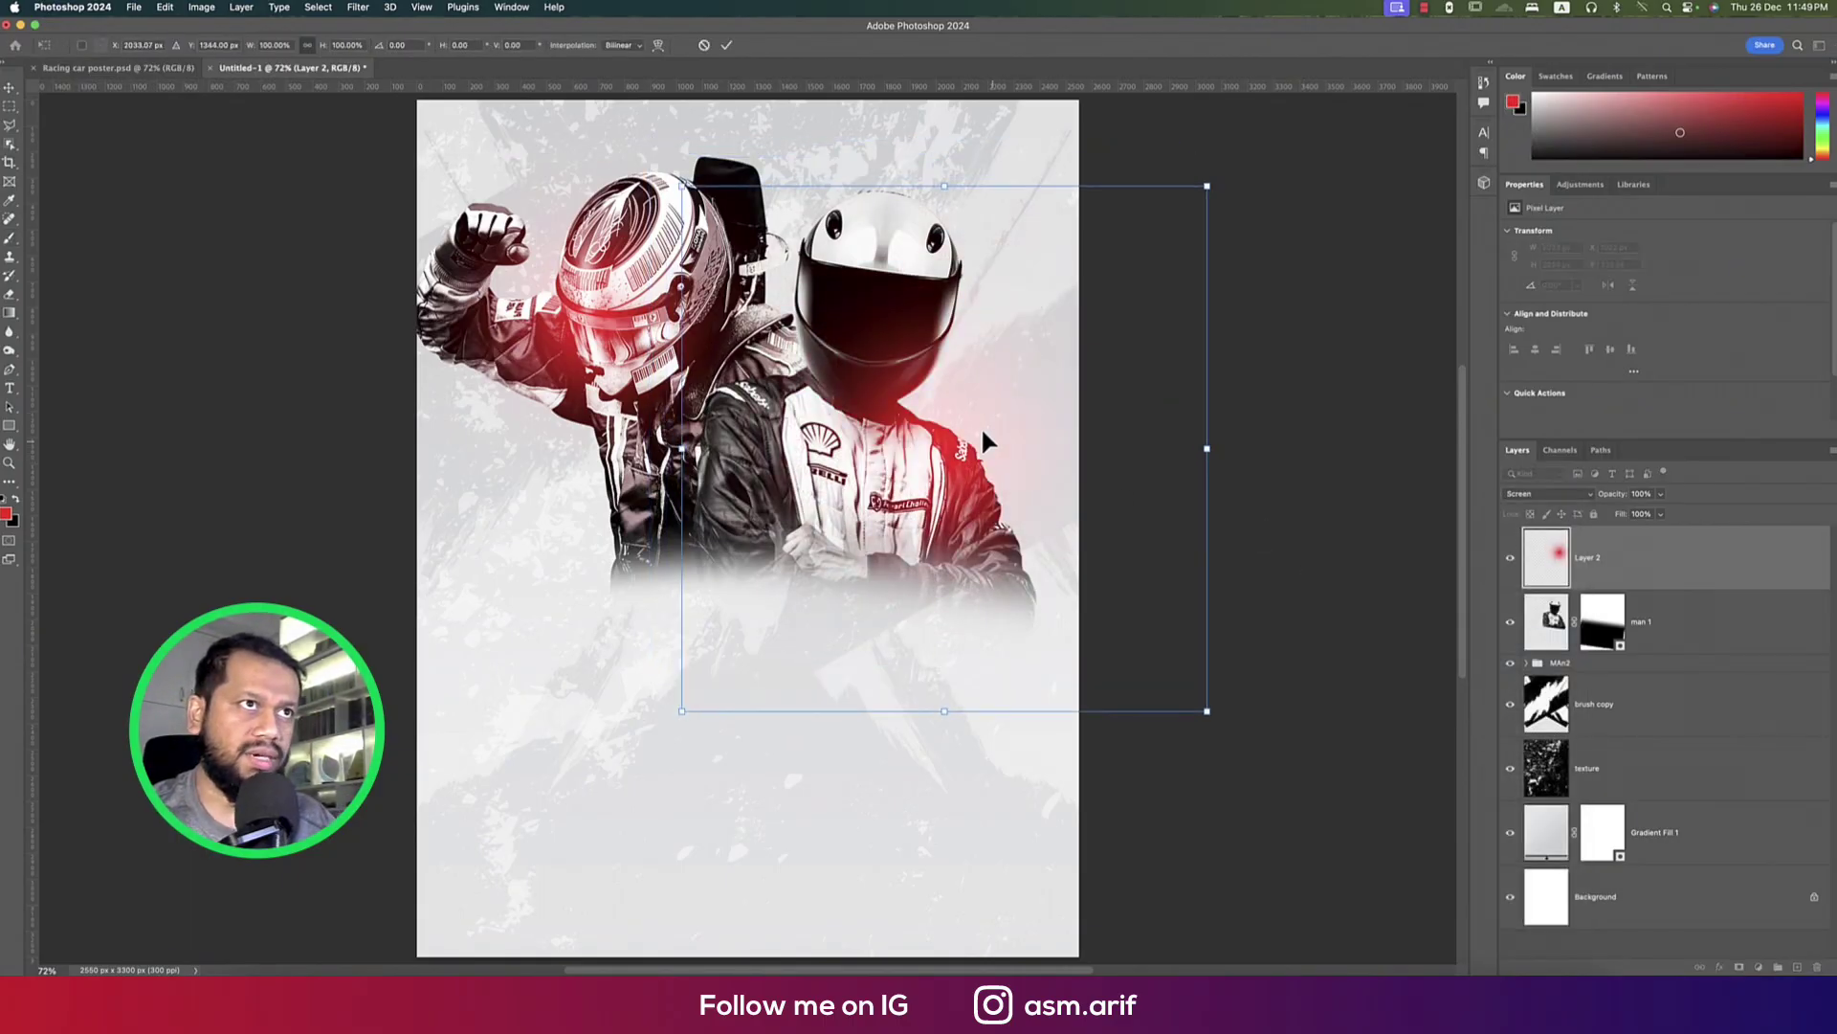
{"action": "left_click_drag", "start_coordinate": [939, 188], "coordinate": [939, 146]}
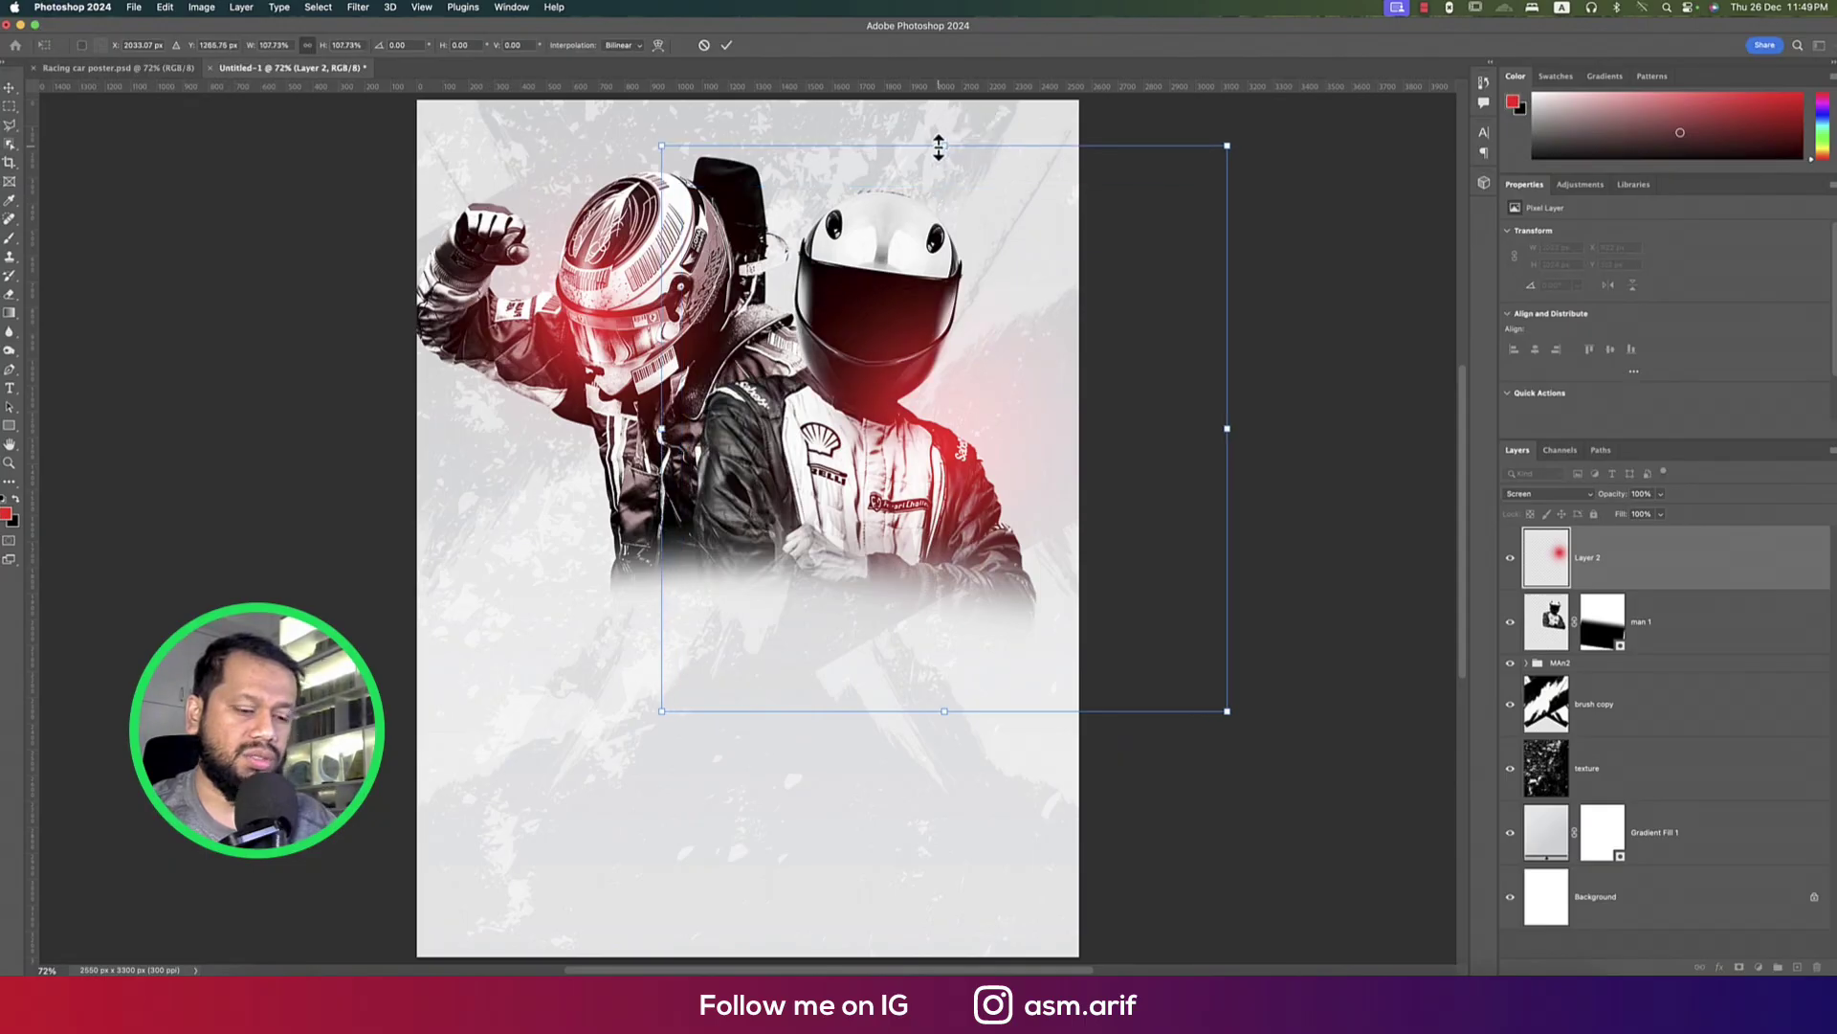
{"action": "key", "text": "Return"}
Group the second red glow layer with the man 1 layer and name the group MAN1
{"action": "left_click", "coordinate": [1702, 642], "text": "shift"}
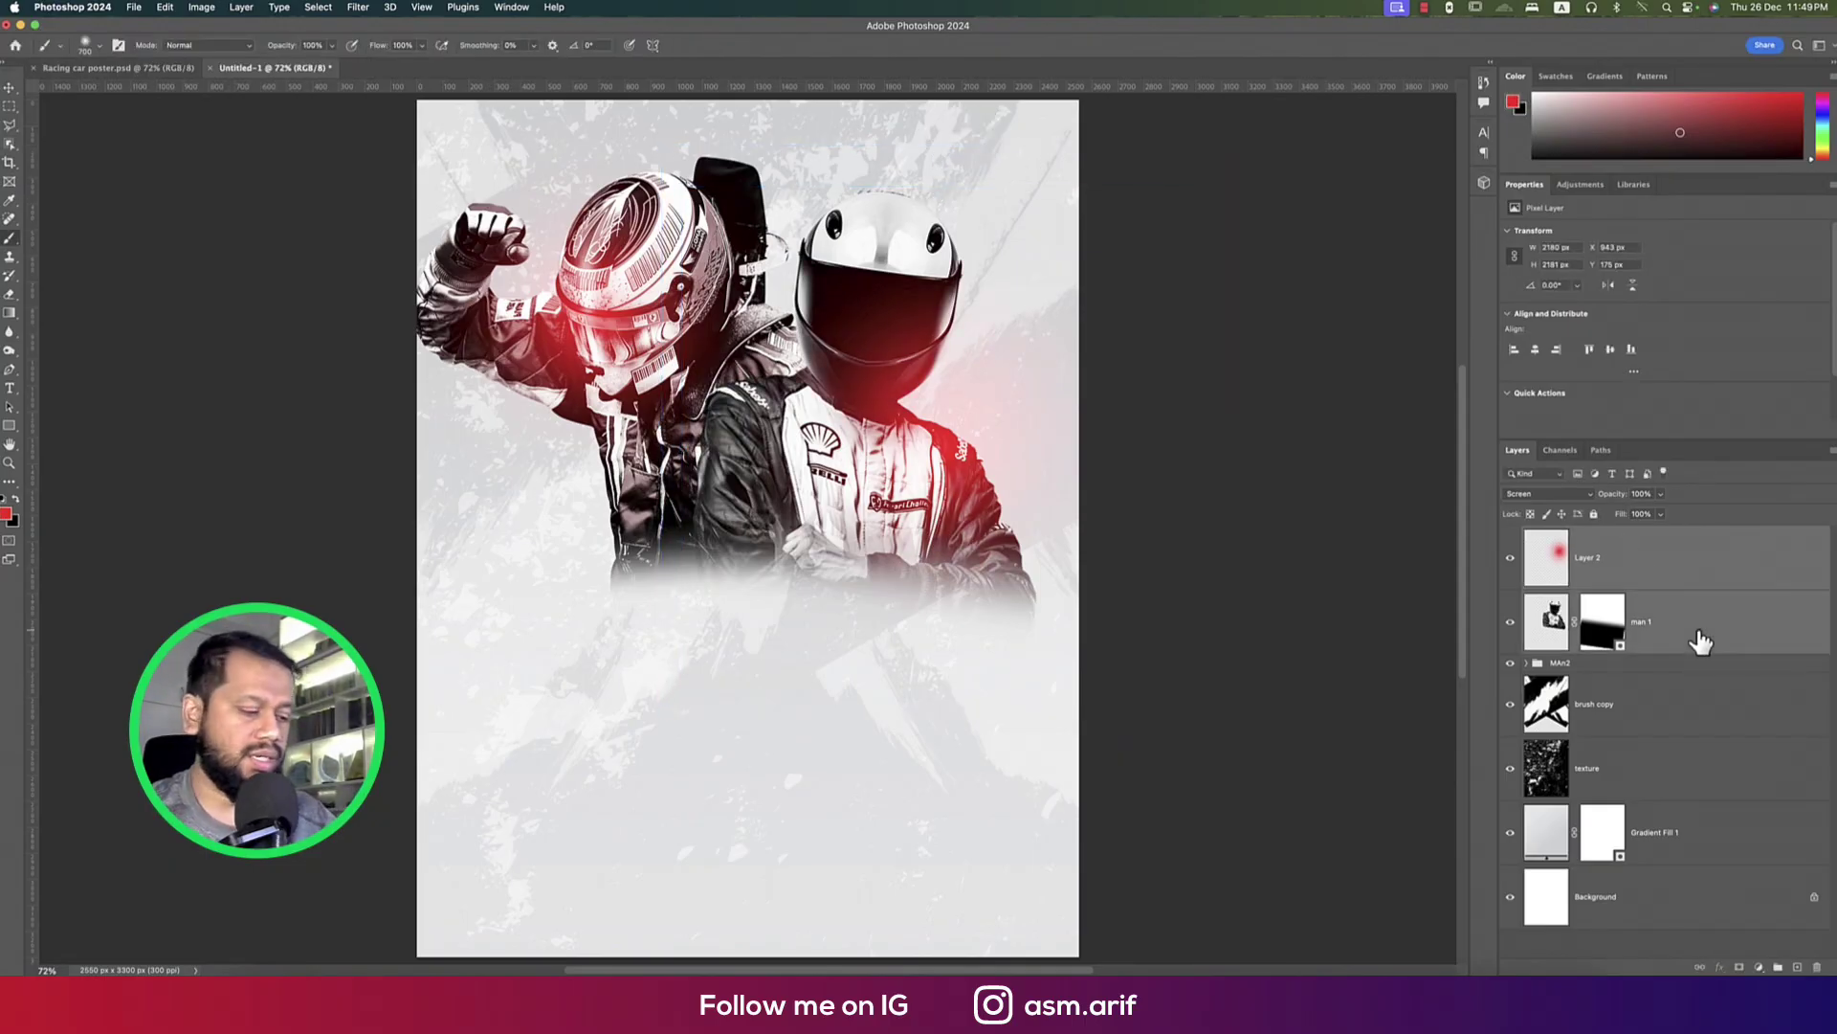
{"action": "key", "text": "super+g"}
{"action": "double_click", "coordinate": [1567, 534]}
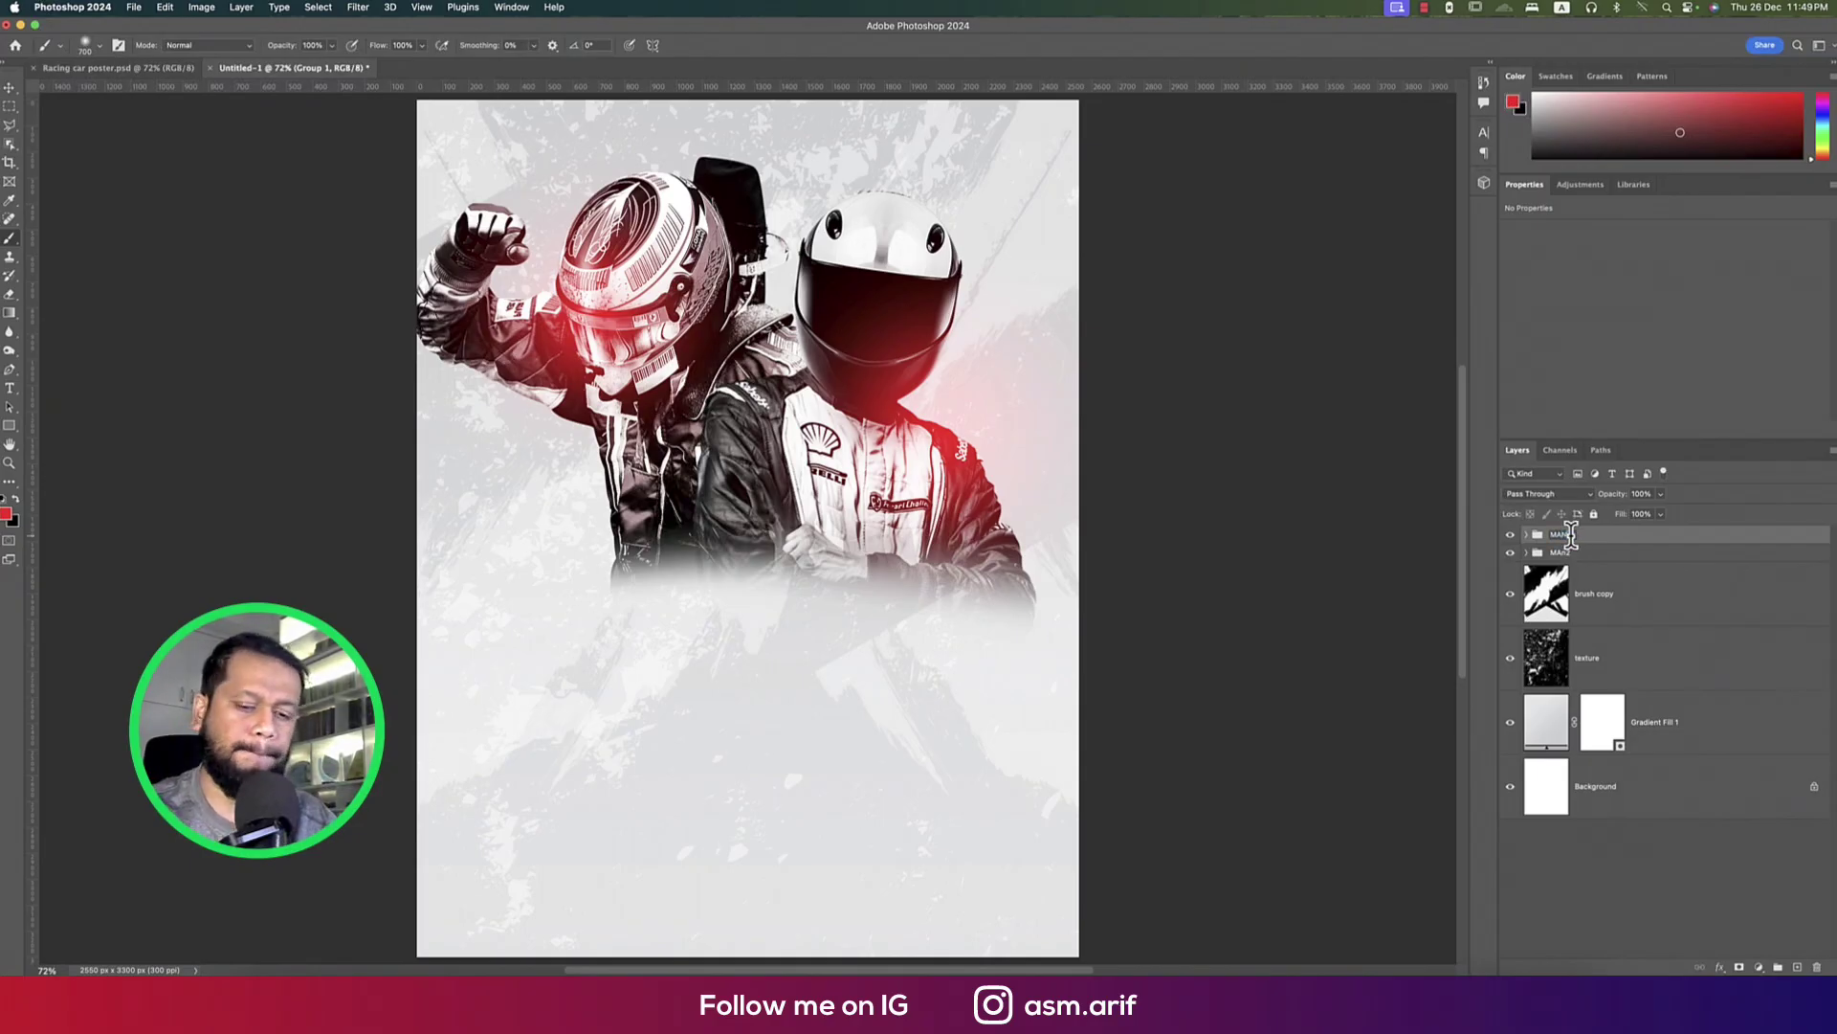
{"action": "type", "text": "MAN1"}
{"action": "key", "text": "Return"}
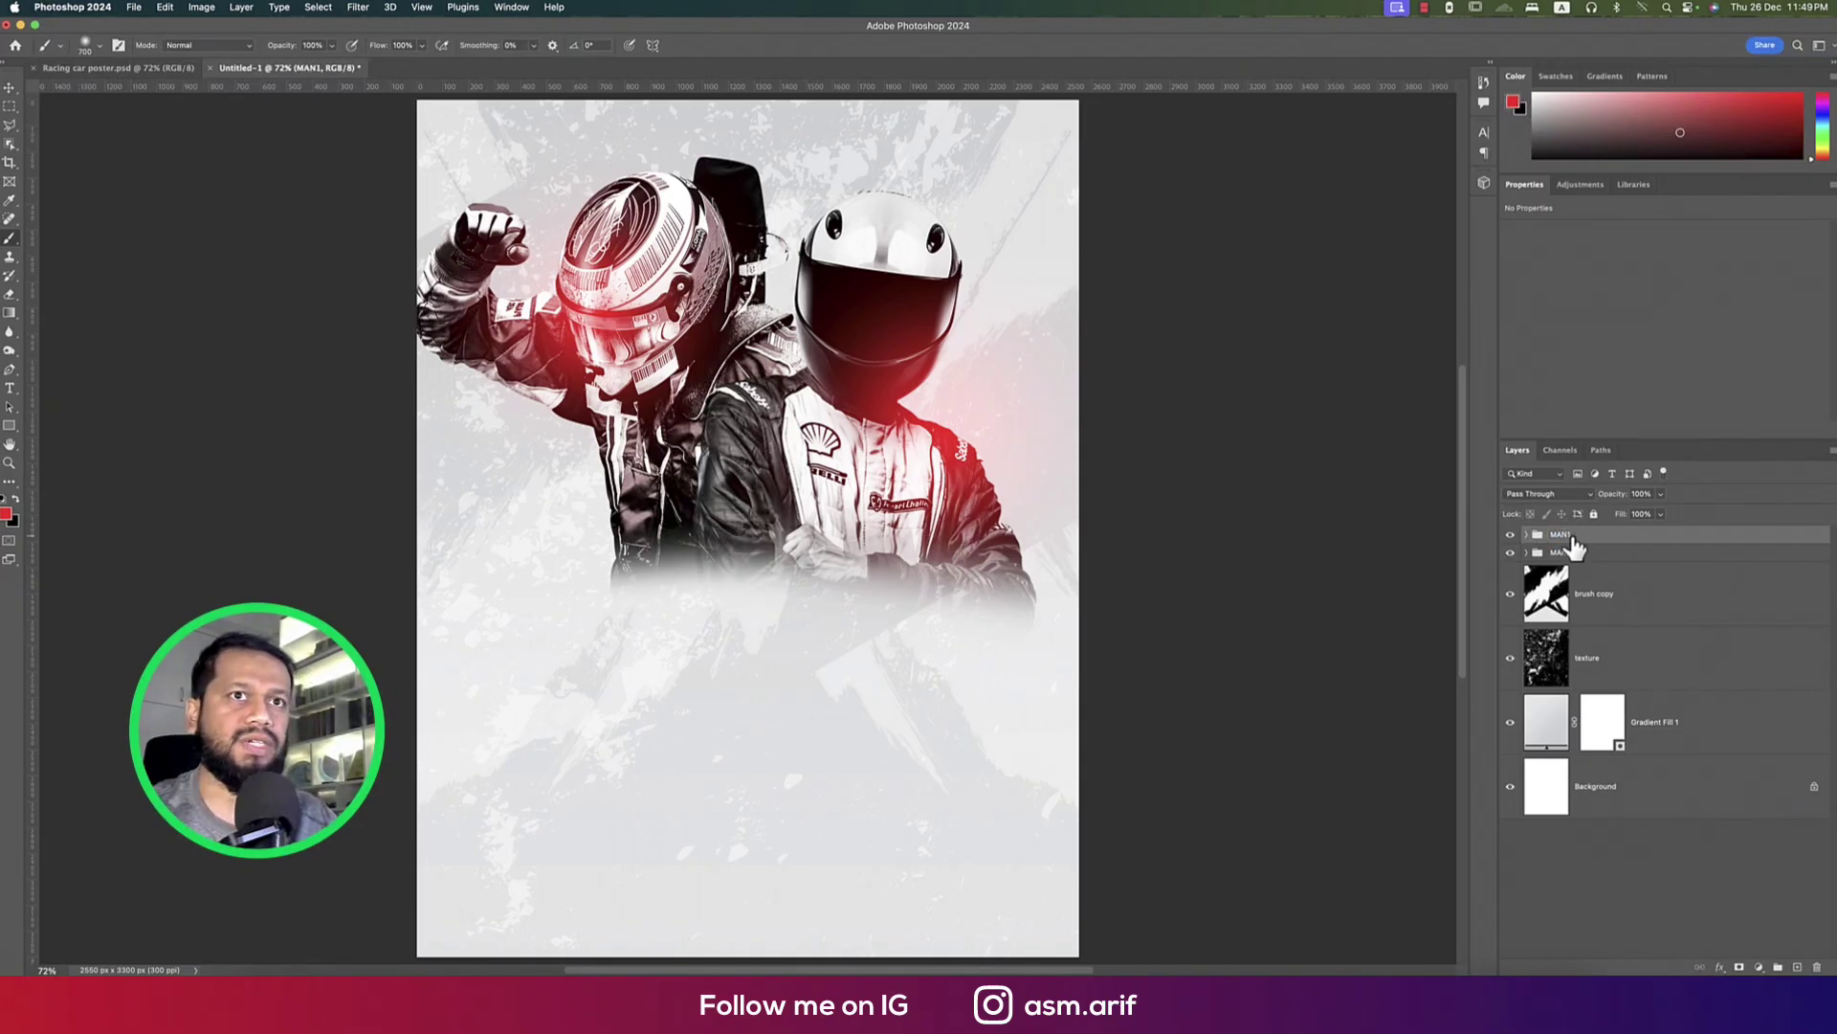
Group the brush copy, texture and Gradient Fill 1 layers and name the group BG
{"action": "left_click", "coordinate": [1593, 598]}
{"action": "left_click", "coordinate": [1665, 719], "text": "shift"}
{"action": "key", "text": "super+g"}
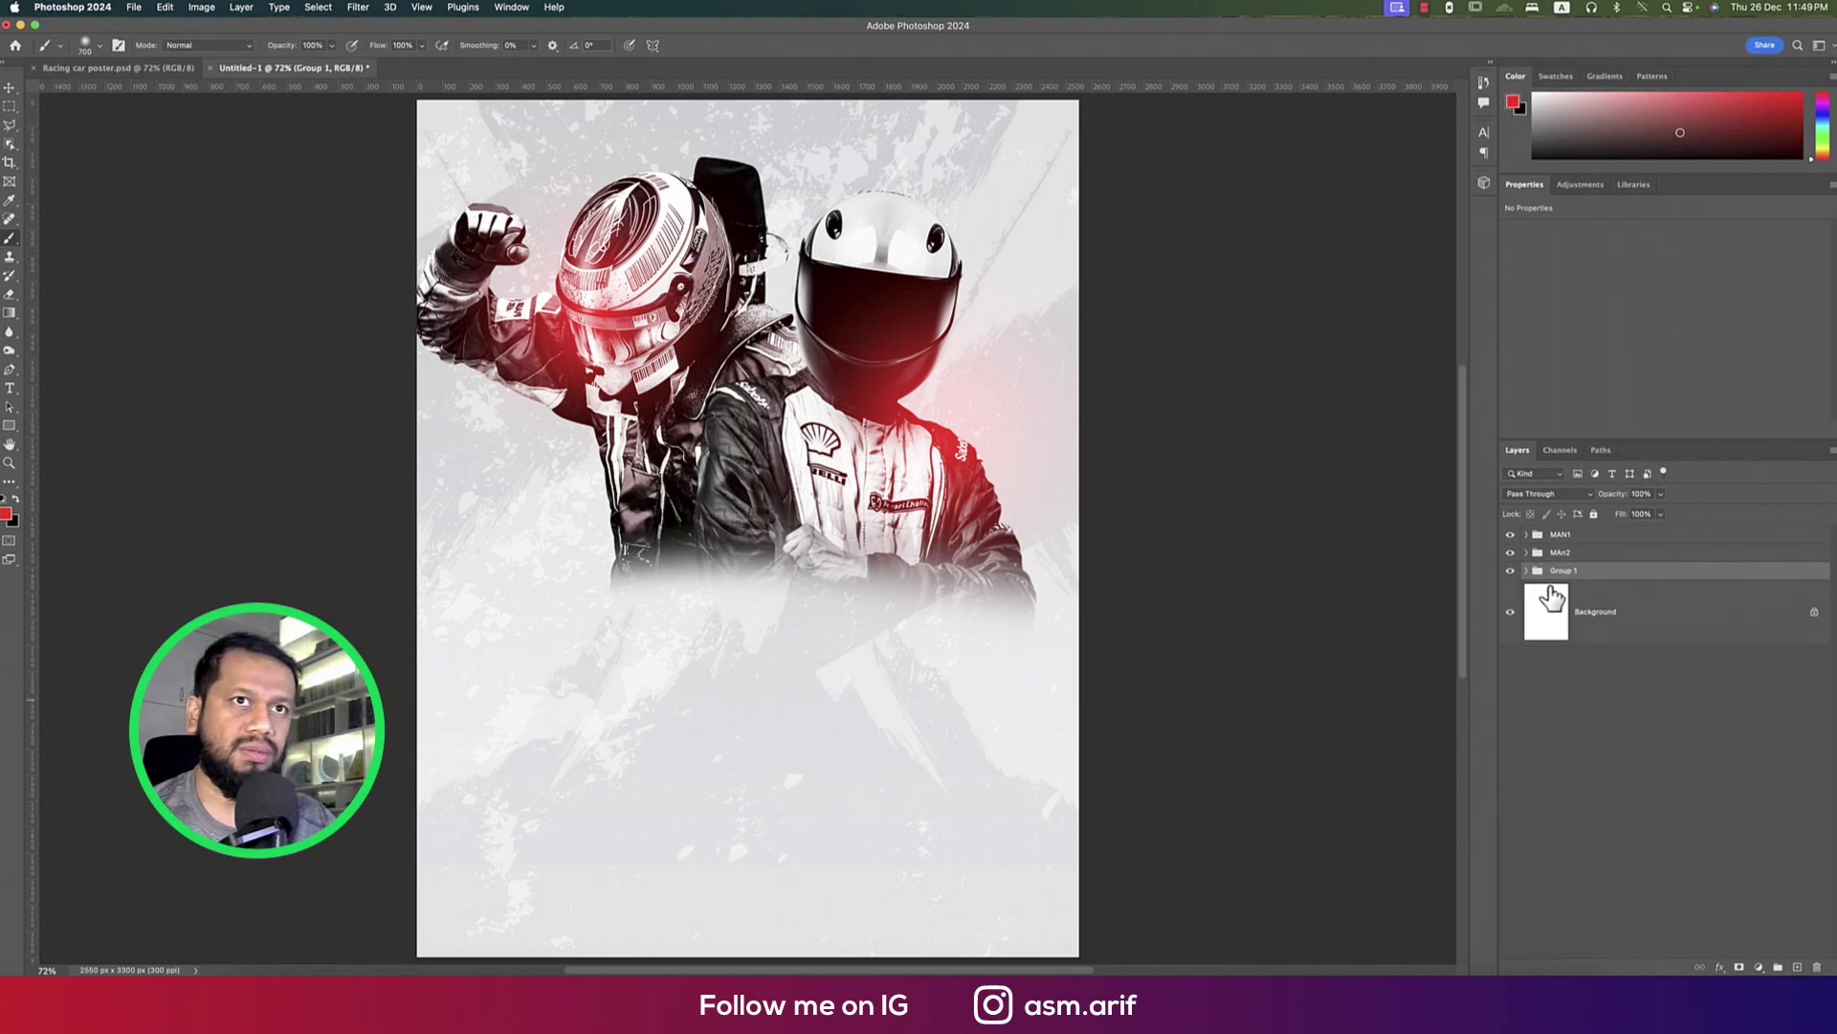
{"action": "double_click", "coordinate": [1564, 570]}
{"action": "key", "text": "Return"}
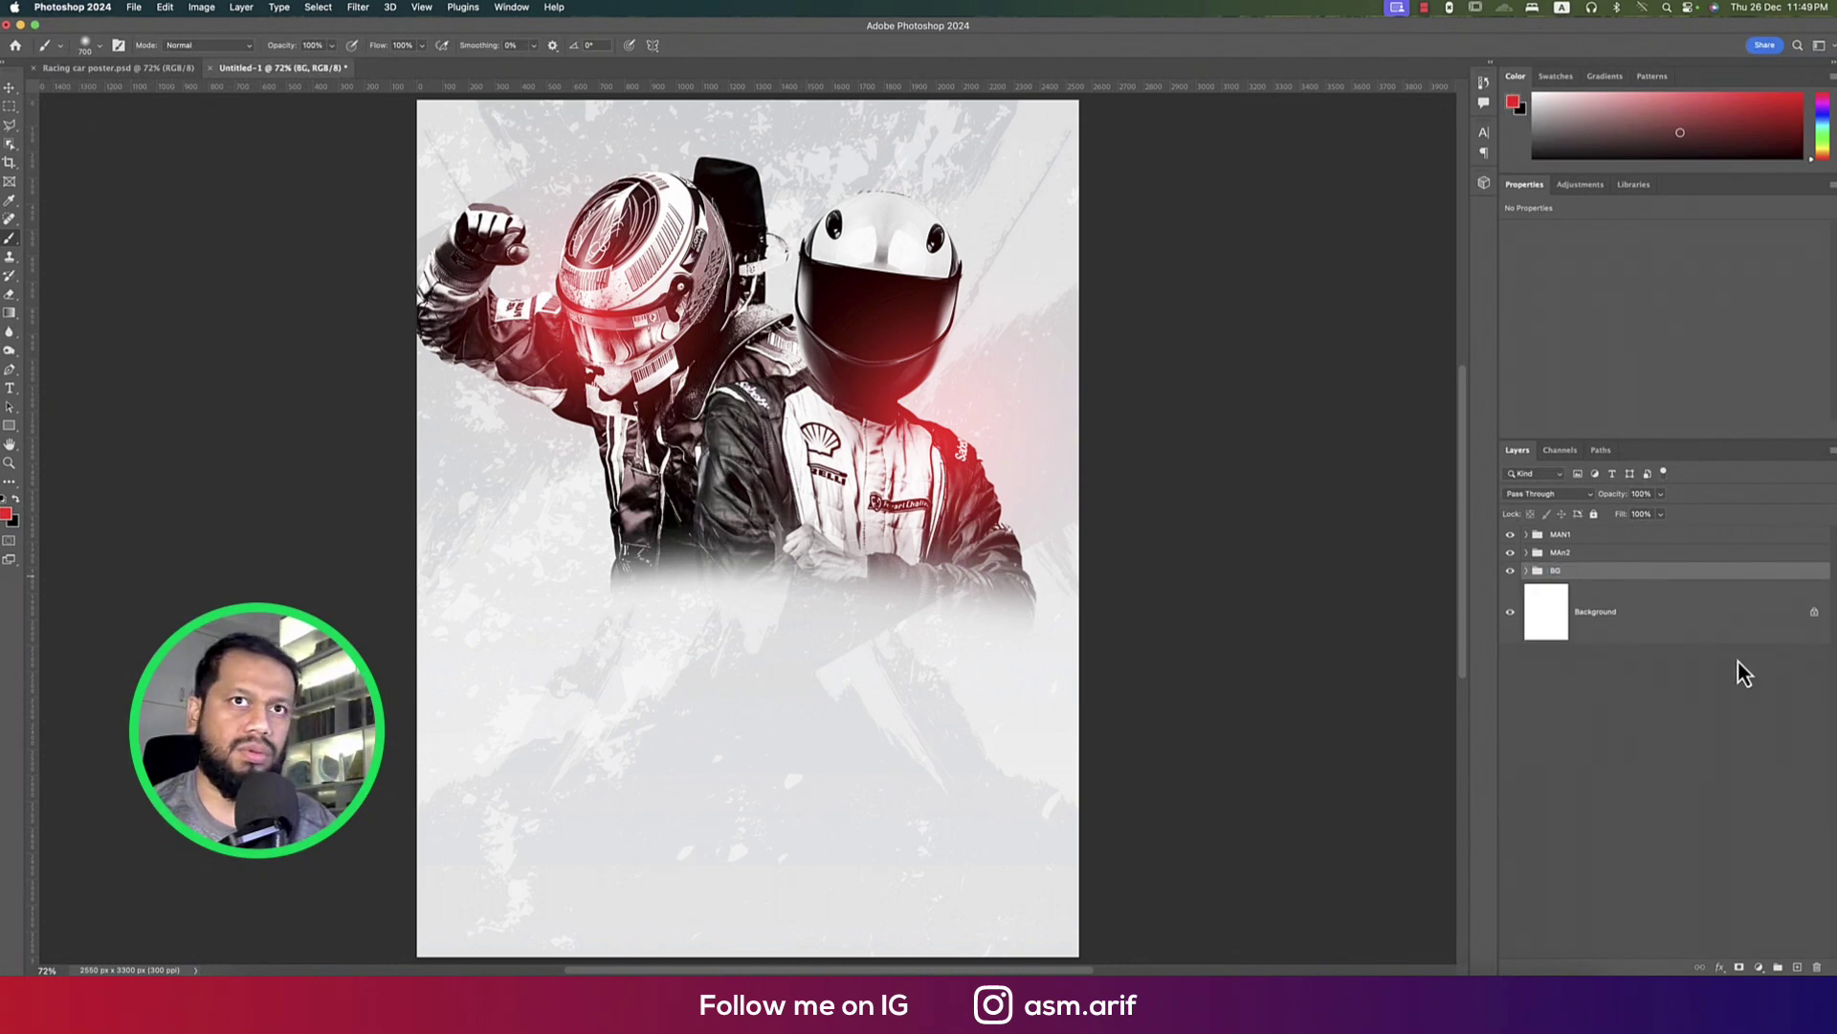
Unlock the white Background layer and delete it
{"action": "left_click", "coordinate": [1814, 612]}
{"action": "left_click_drag", "start_coordinate": [1765, 651], "coordinate": [1817, 967]}
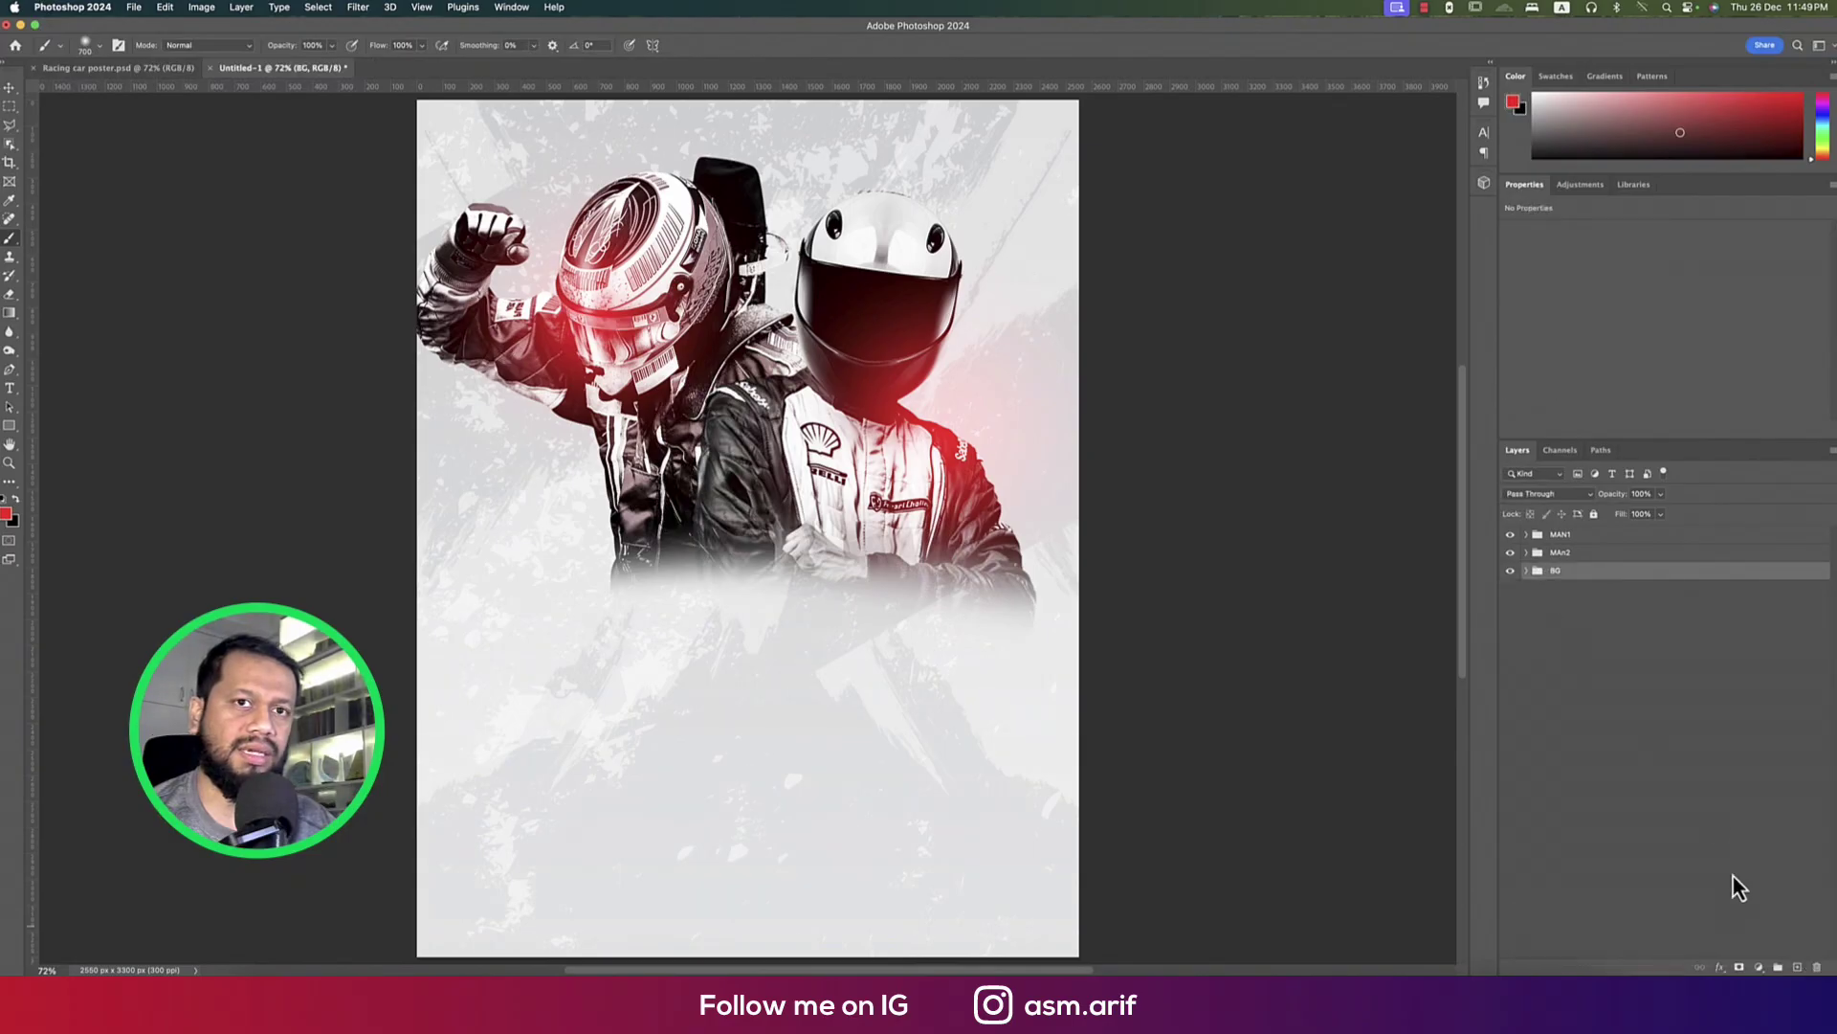
Add a layer above the BG group and draw a red rectangle about 913 x 2069 px behind the drivers from the poster's upper edge
{"action": "left_click", "coordinate": [1800, 967]}
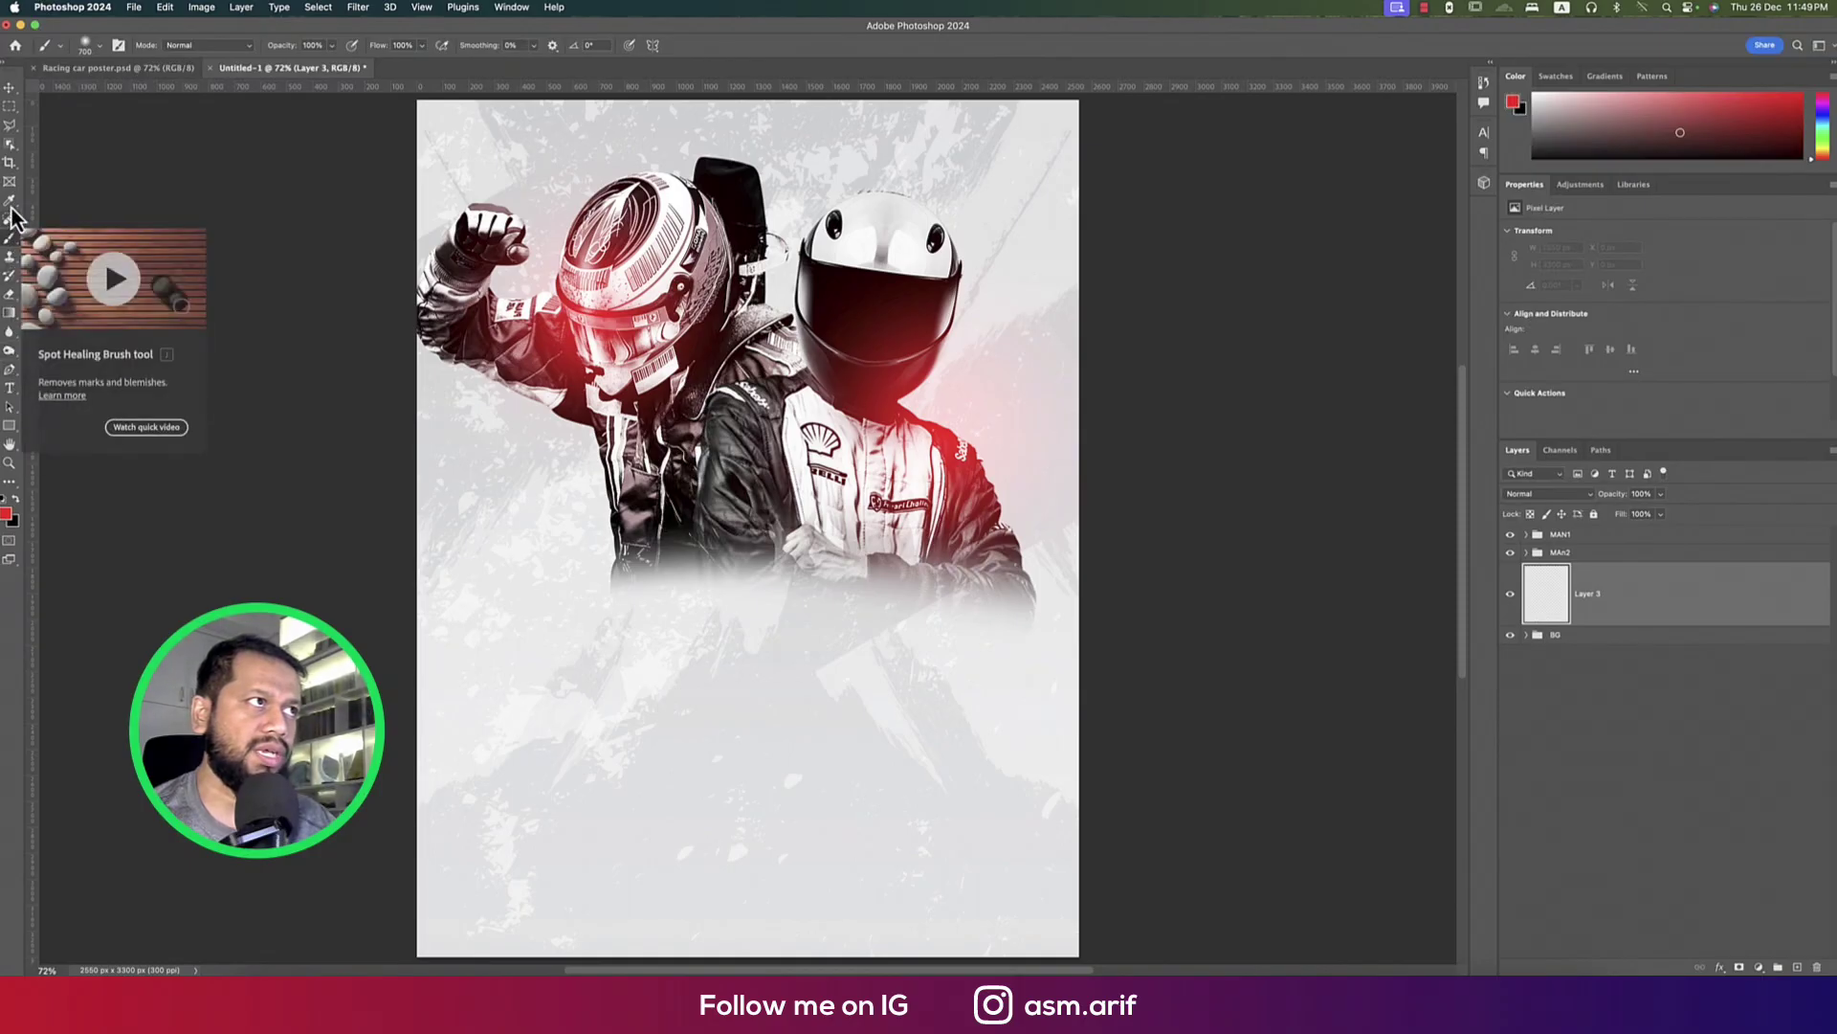
{"action": "right_click", "coordinate": [10, 424]}
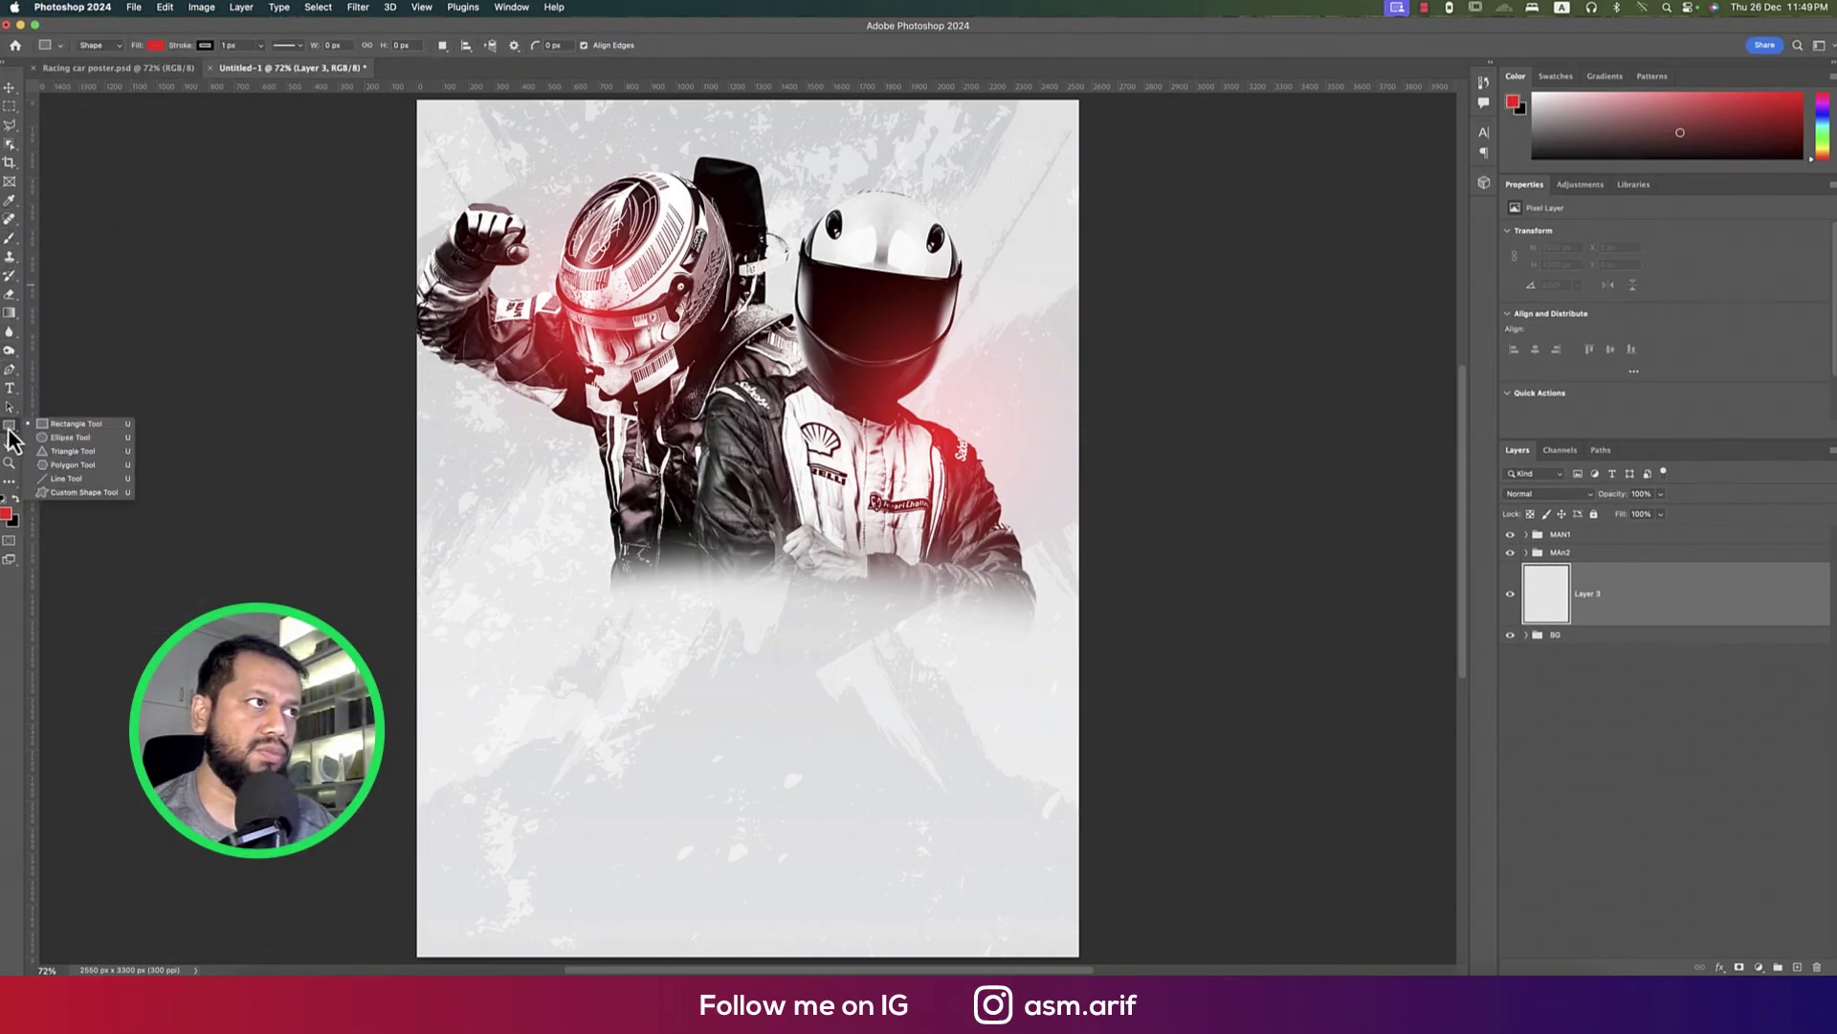
{"action": "left_click", "coordinate": [67, 425]}
{"action": "left_click_drag", "start_coordinate": [630, 100], "coordinate": [865, 635]}
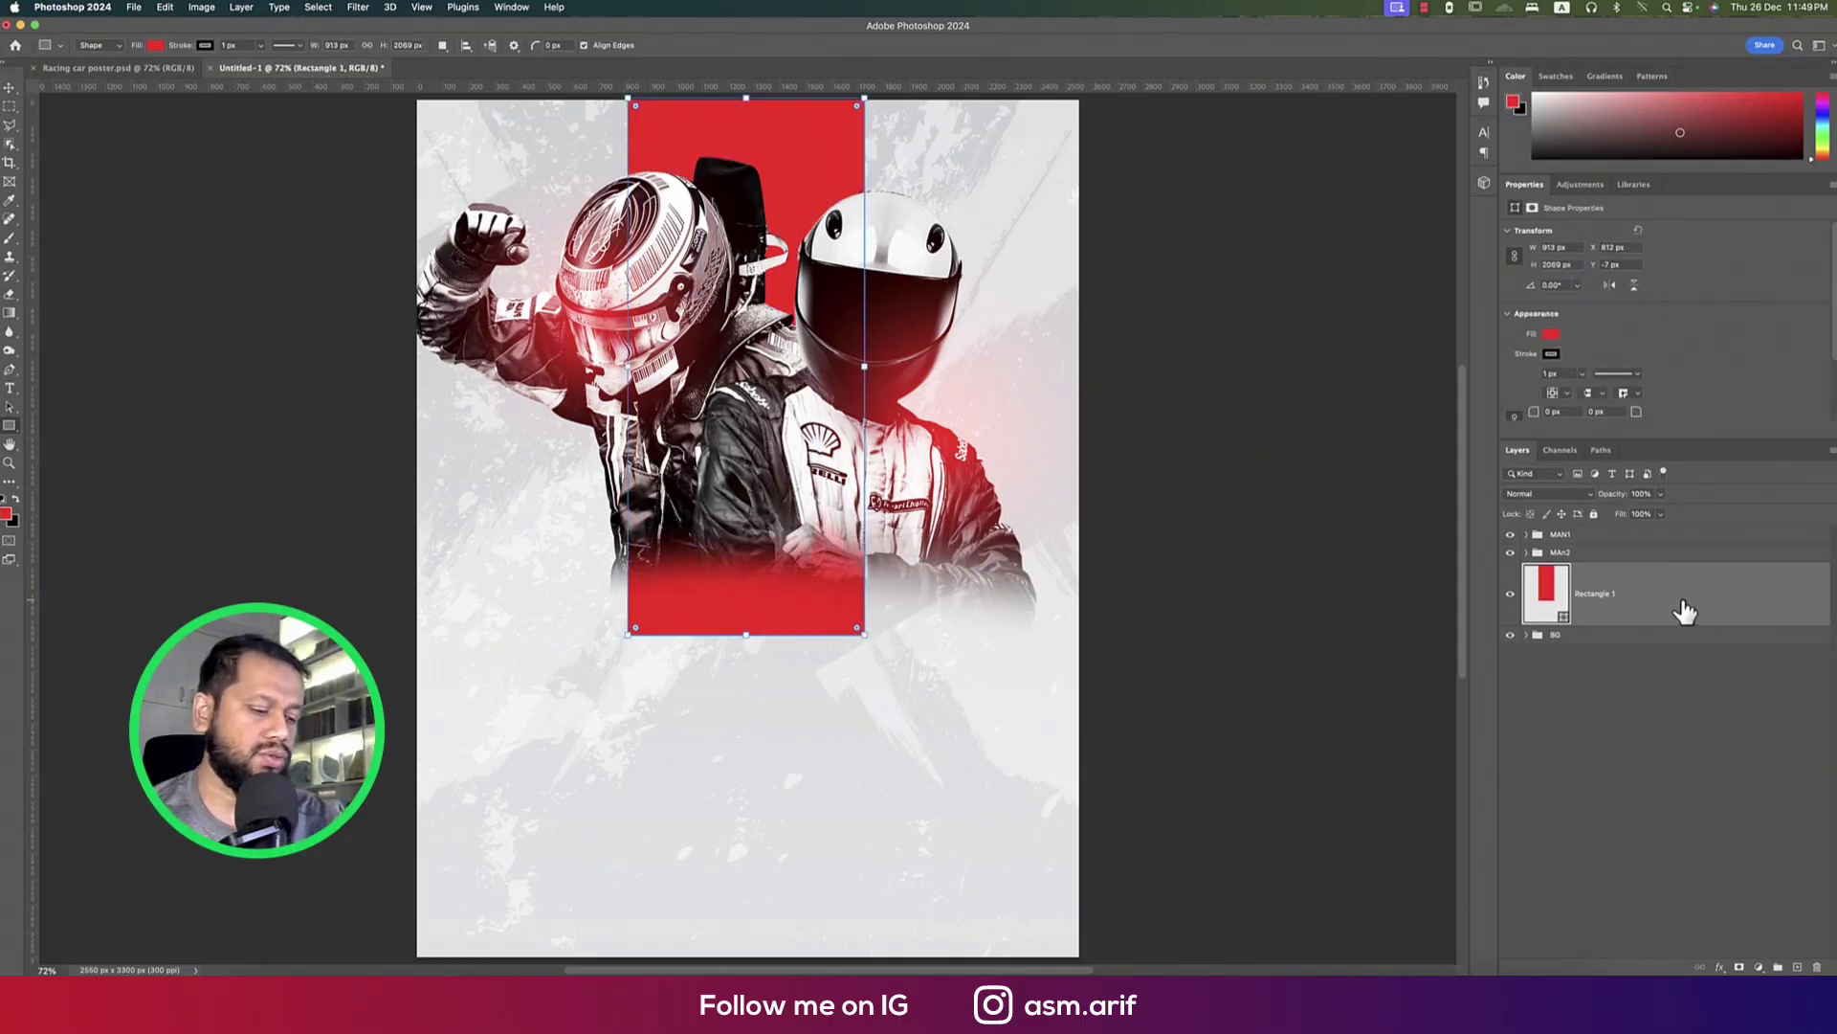
Duplicate the red rectangle, bring the copy to the front of all layers and set its blend mode to Multiply
{"action": "key", "text": "super+j"}
{"action": "left_click_drag", "start_coordinate": [1636, 607], "coordinate": [1633, 532]}
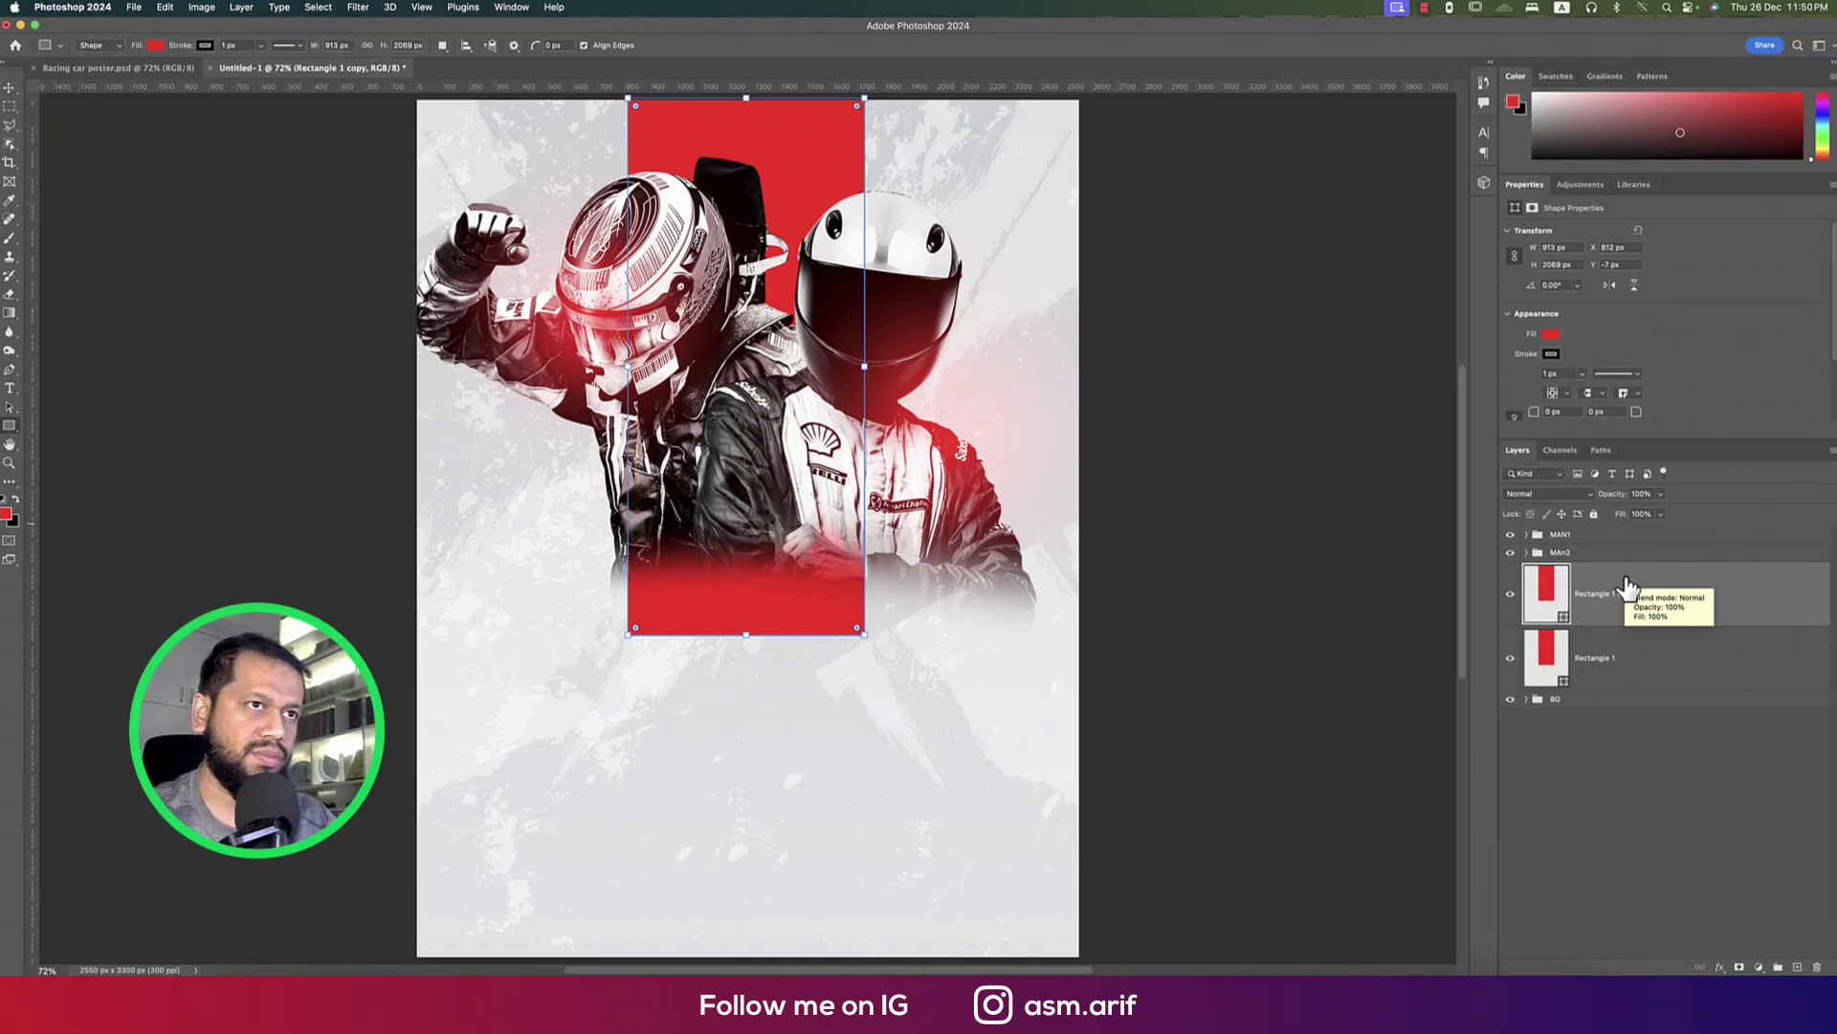
{"action": "key", "text": "super+shift+bracketright"}
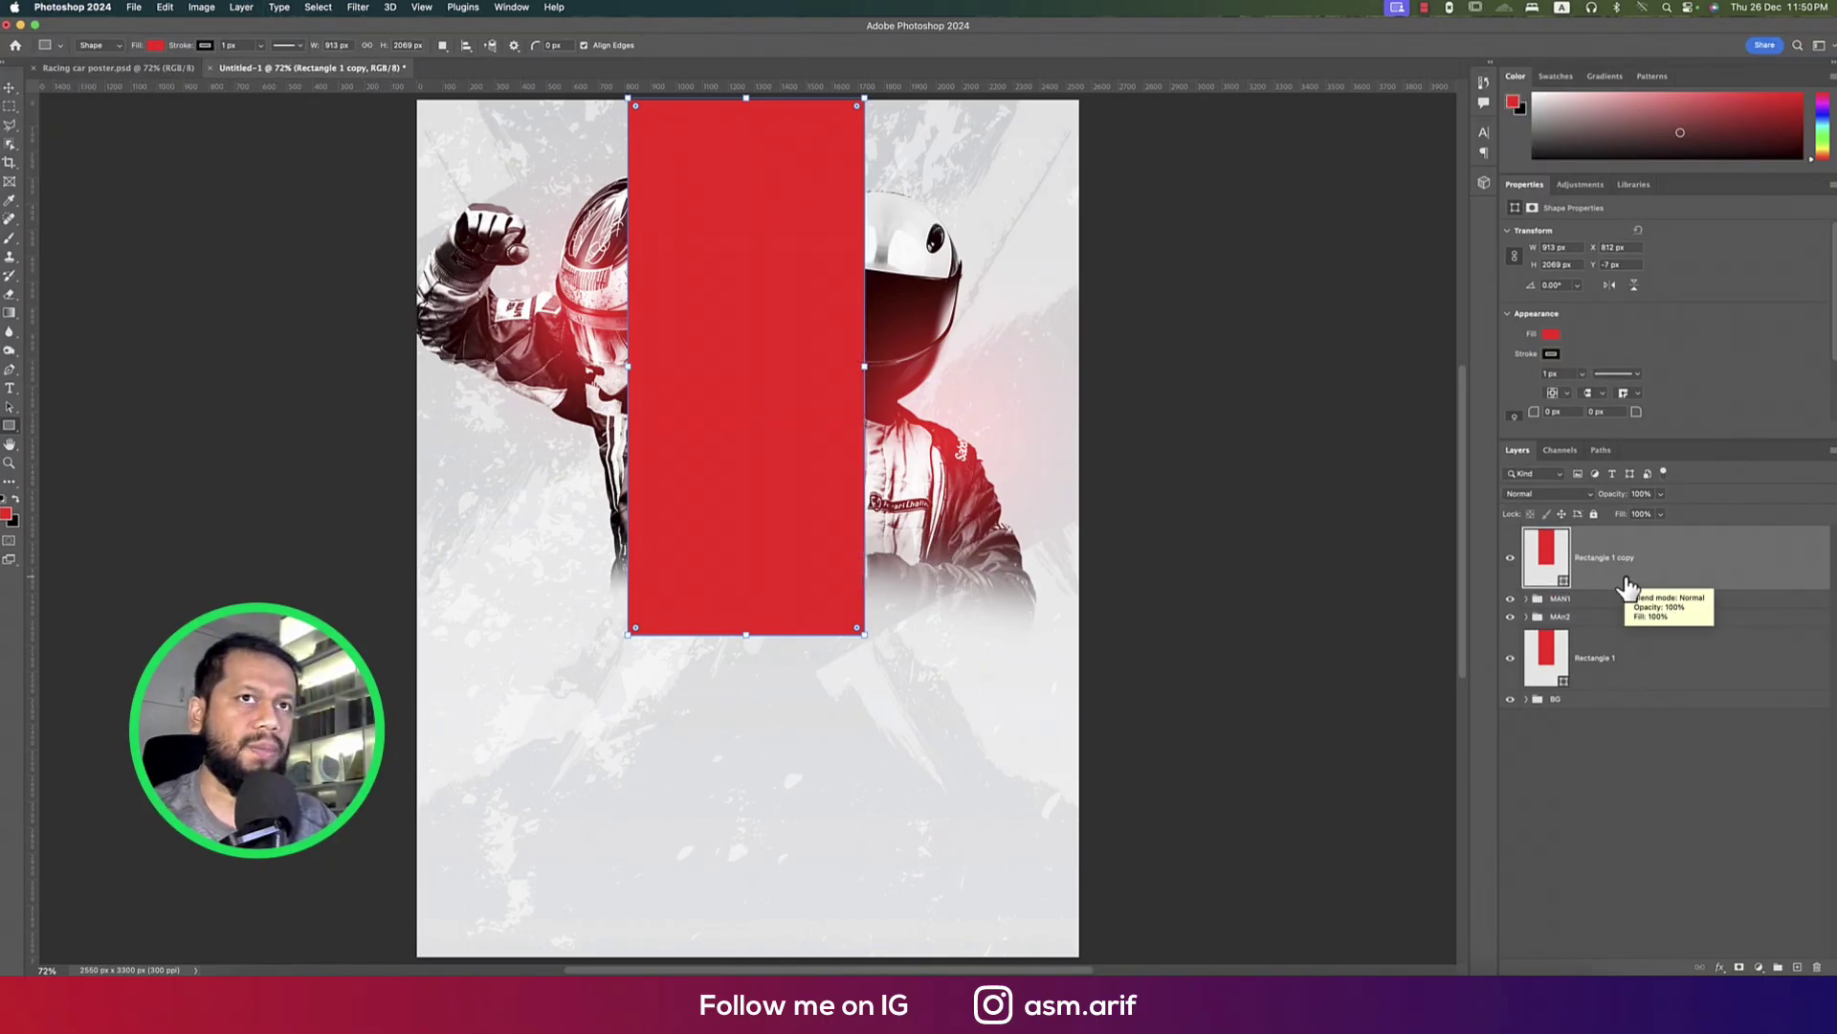
{"action": "left_click", "coordinate": [1571, 495]}
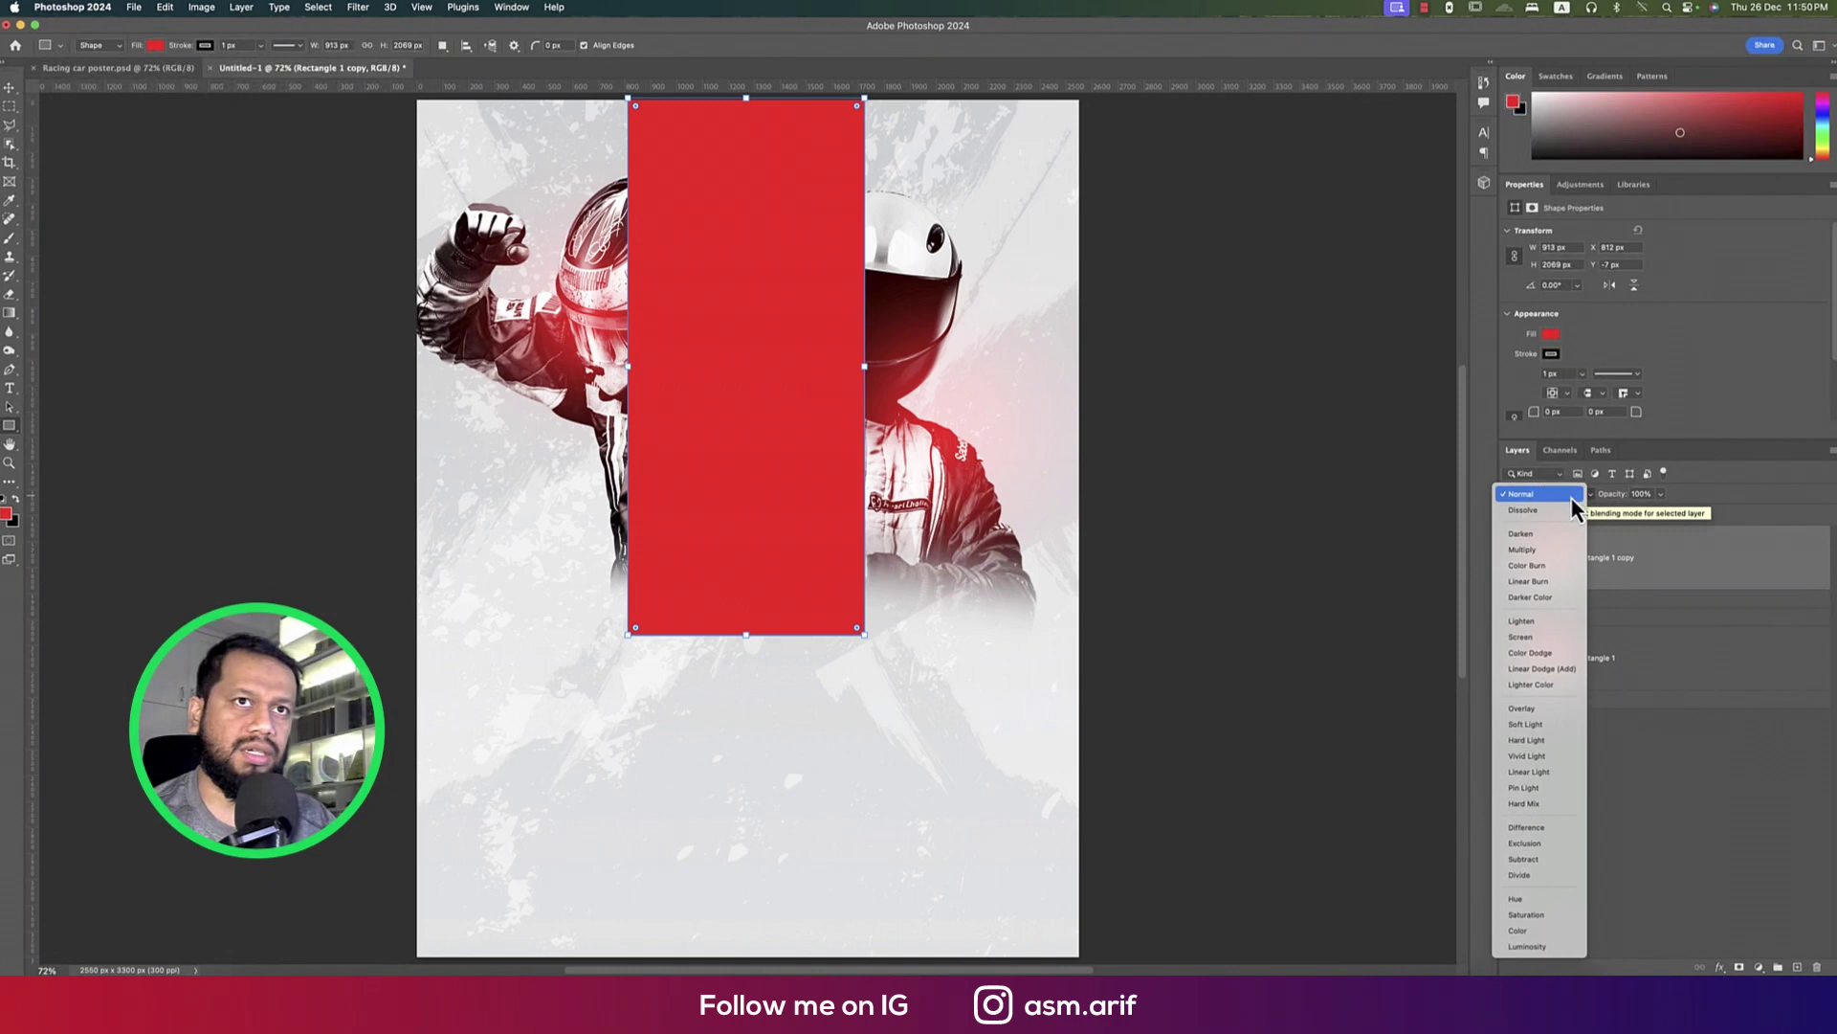
{"action": "left_click", "coordinate": [1530, 552]}
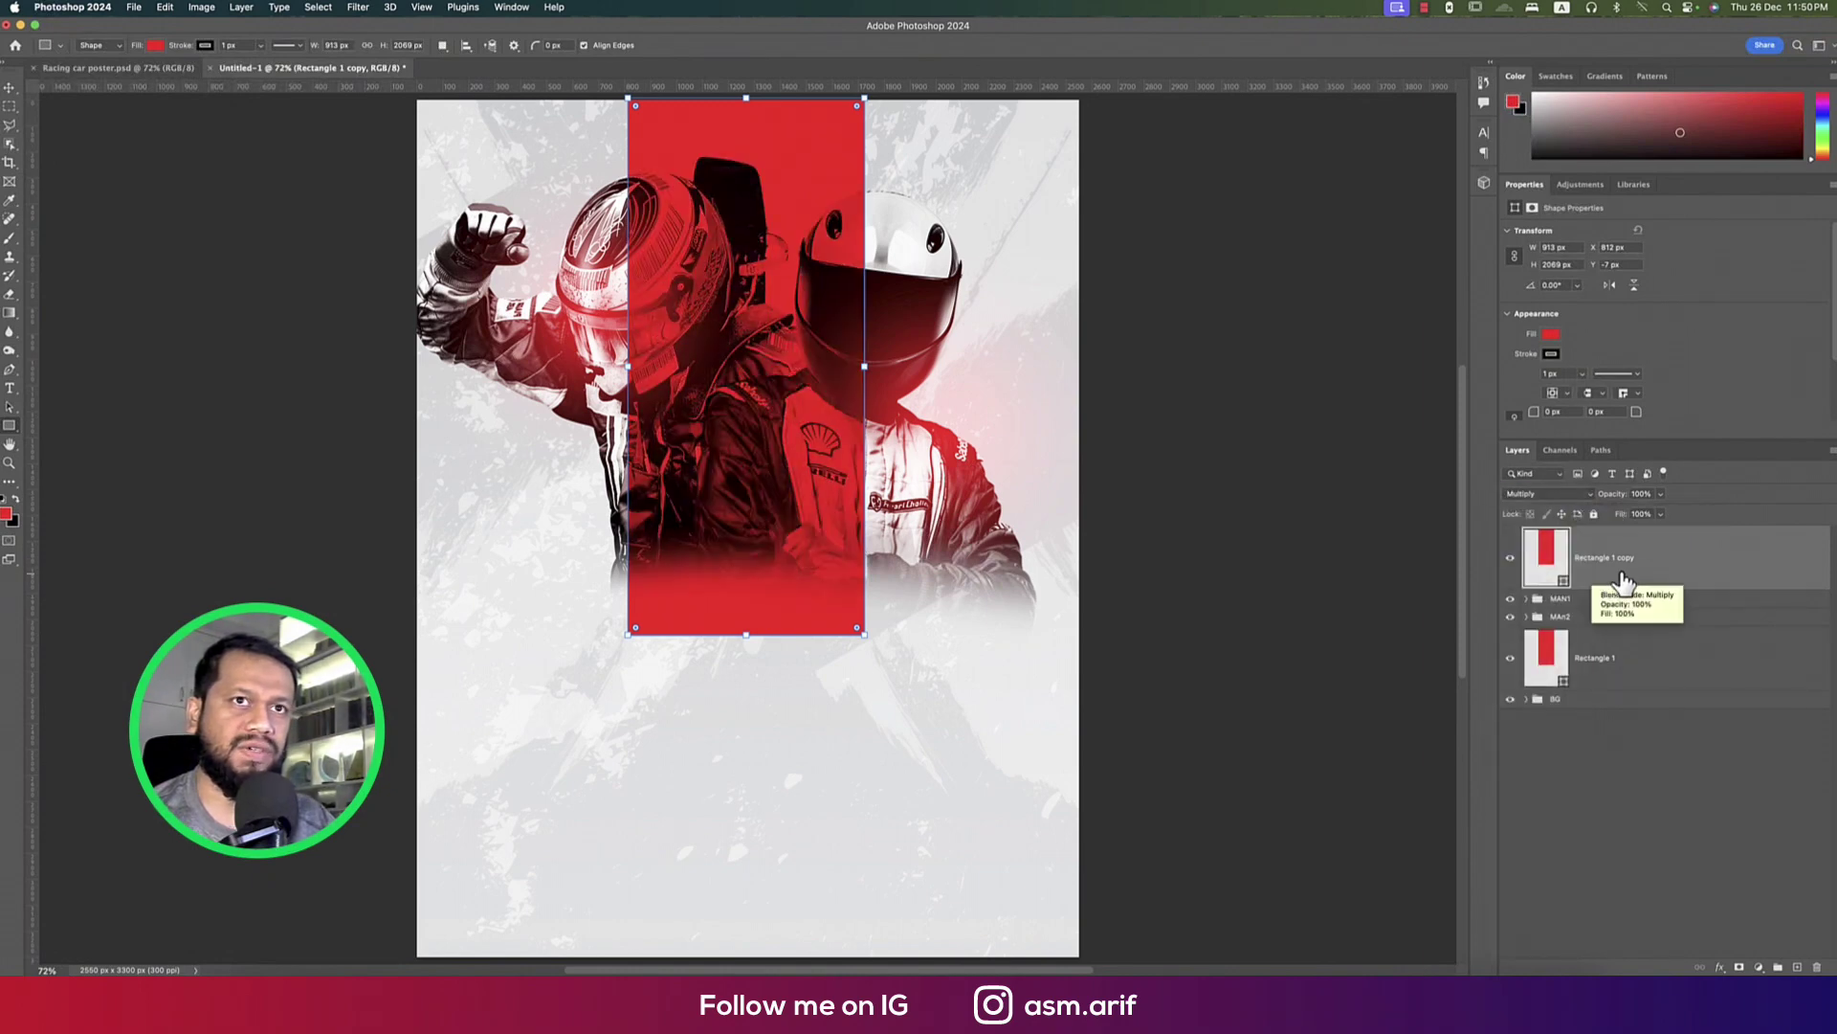
Add a layer mask to the Rectangle 1 copy and fade its lower part with a vertical black-to-white gradient
{"action": "left_click", "coordinate": [1617, 660], "text": "super"}
{"action": "left_click", "coordinate": [1624, 661]}
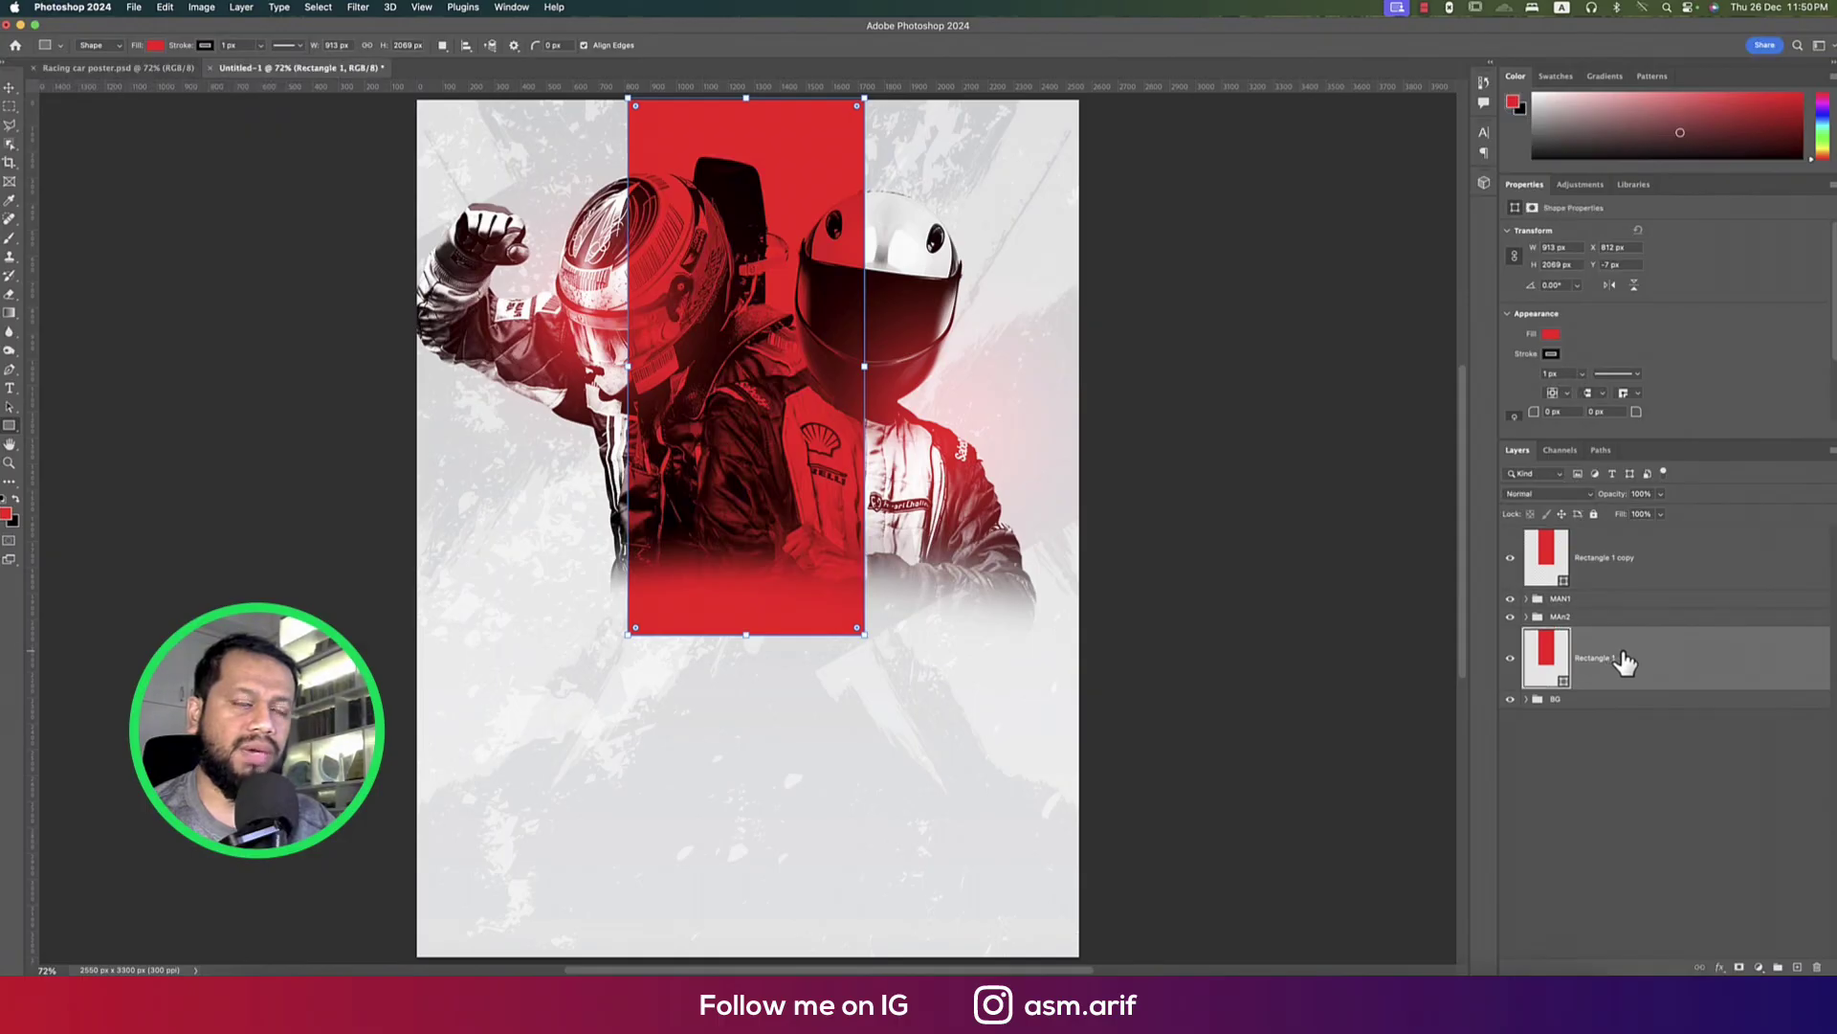
{"action": "left_click", "coordinate": [1628, 575]}
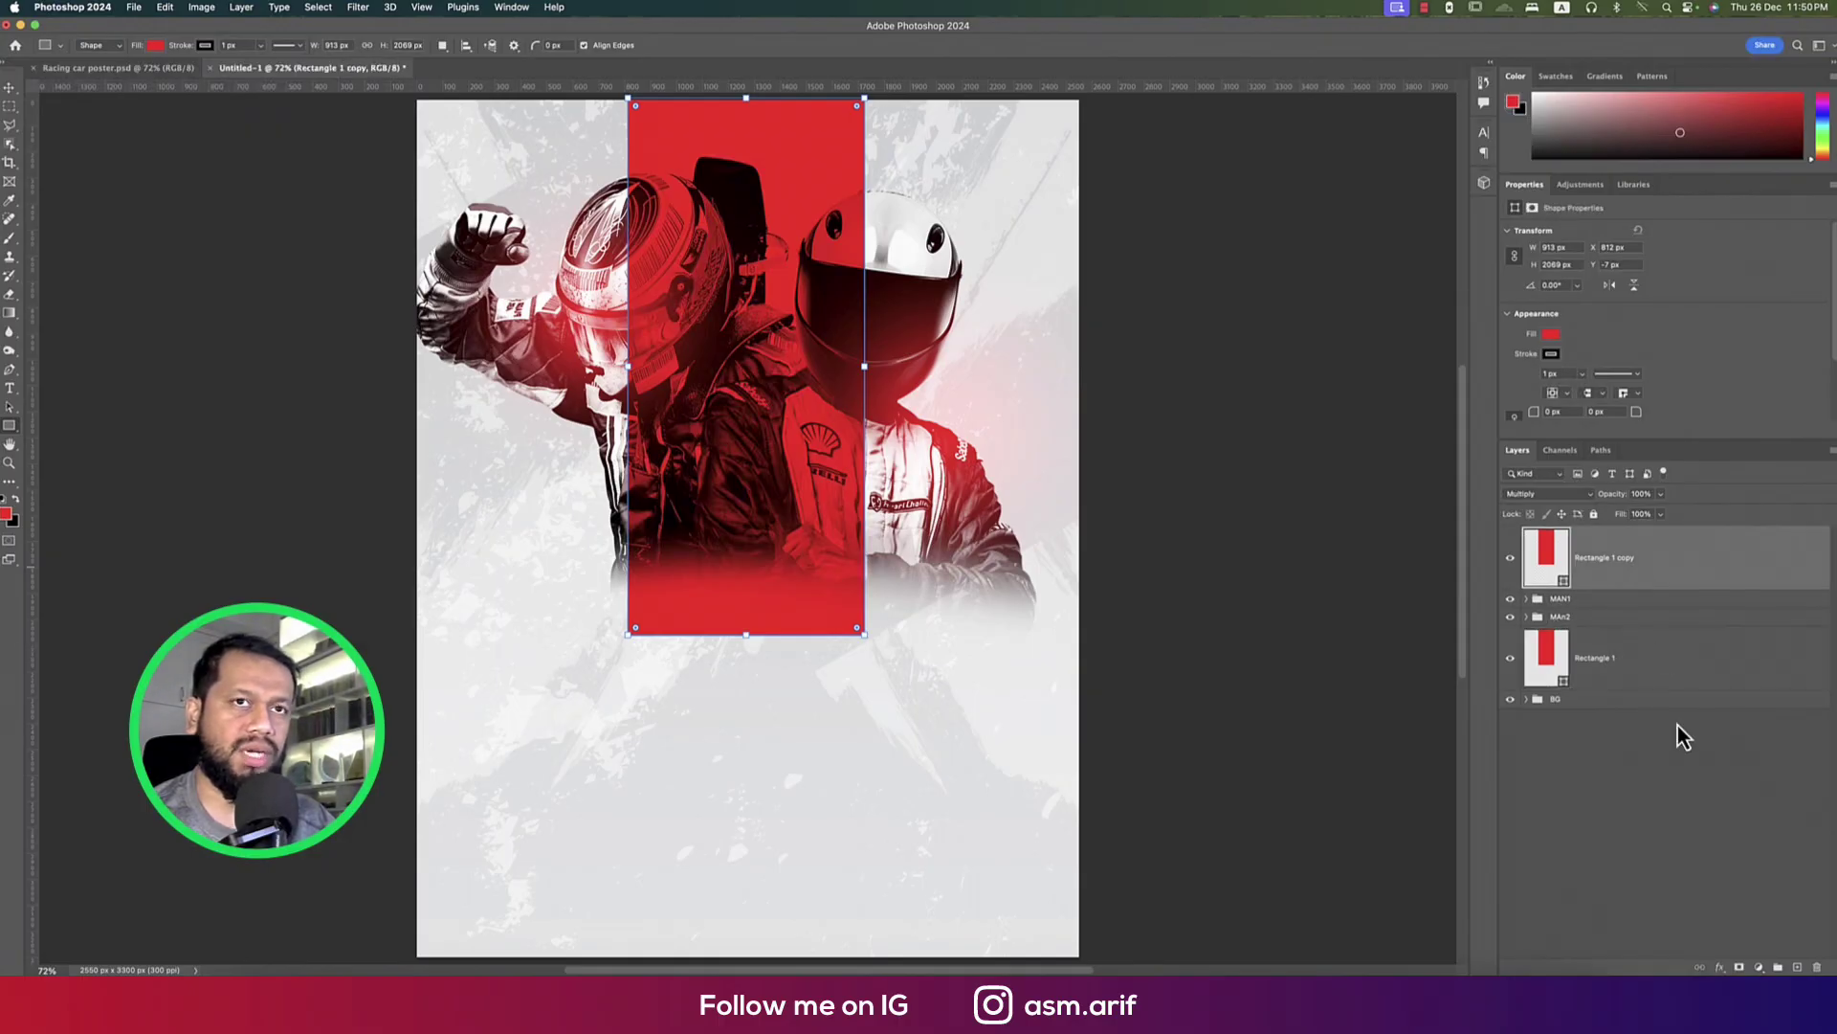
{"action": "left_click", "coordinate": [1742, 966]}
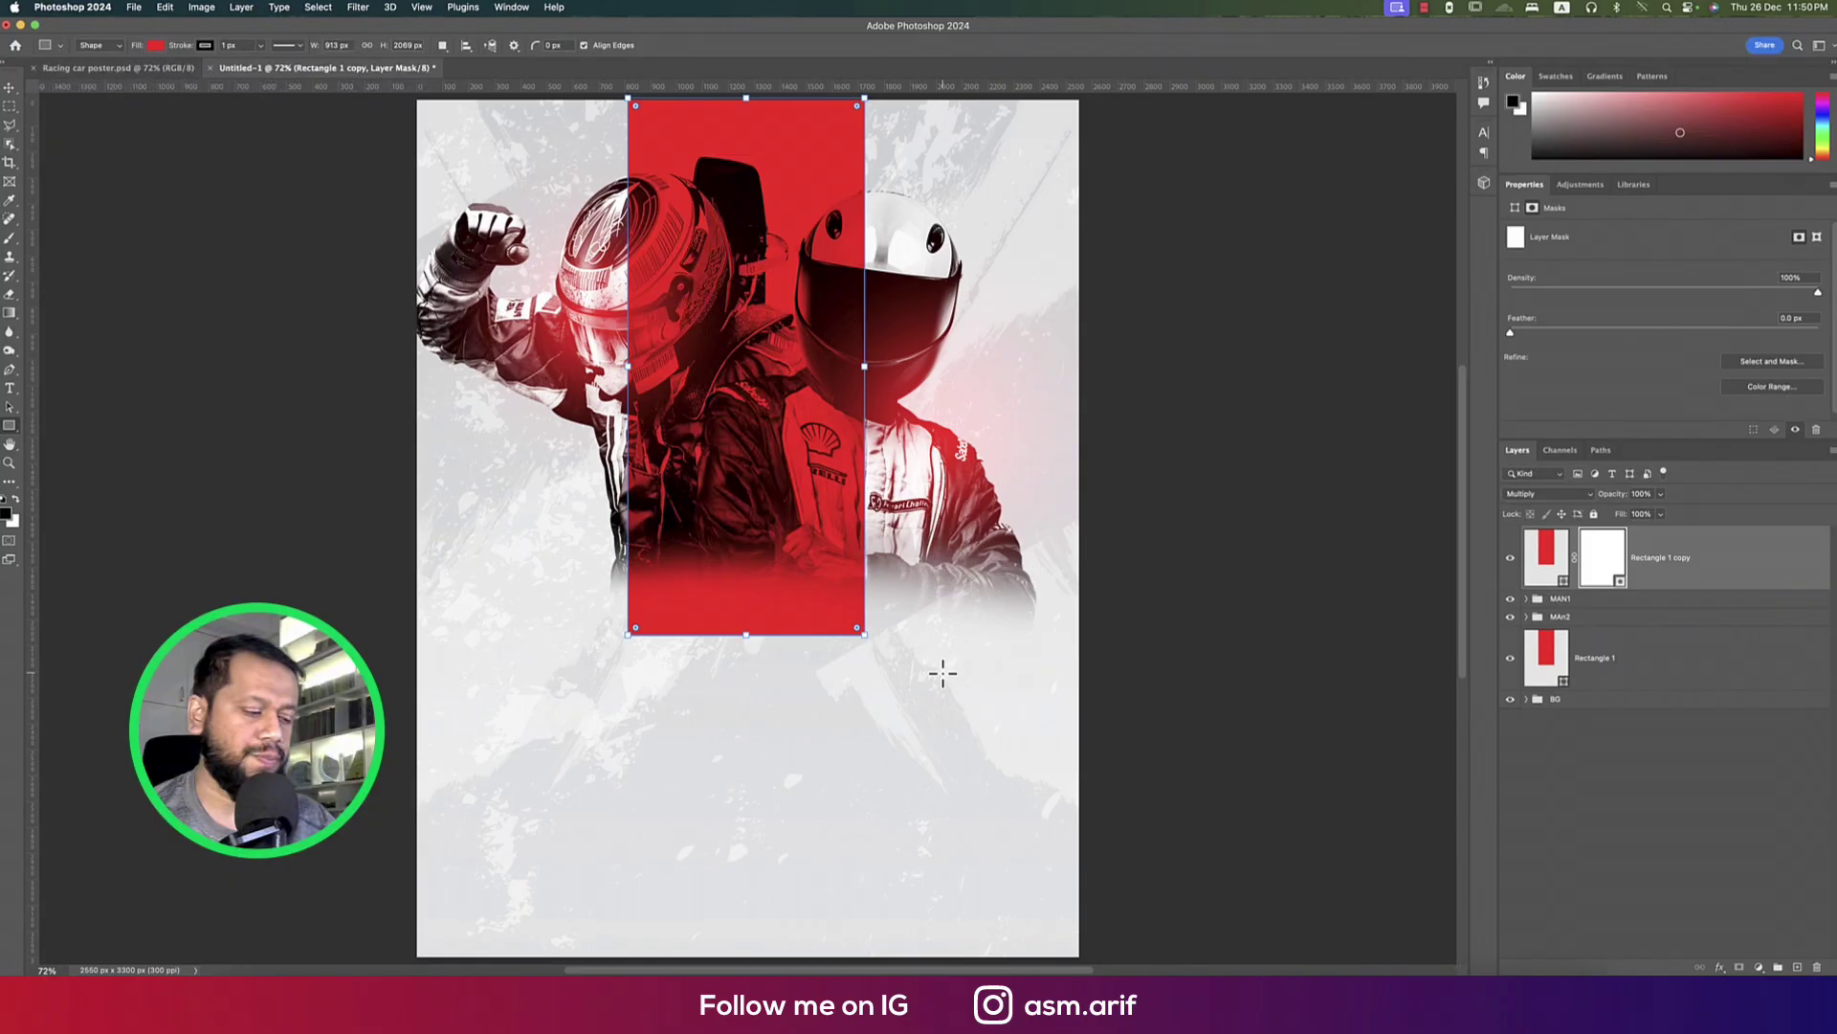
{"action": "key", "text": "g"}
{"action": "left_click_drag", "start_coordinate": [758, 472], "coordinate": [755, 646]}
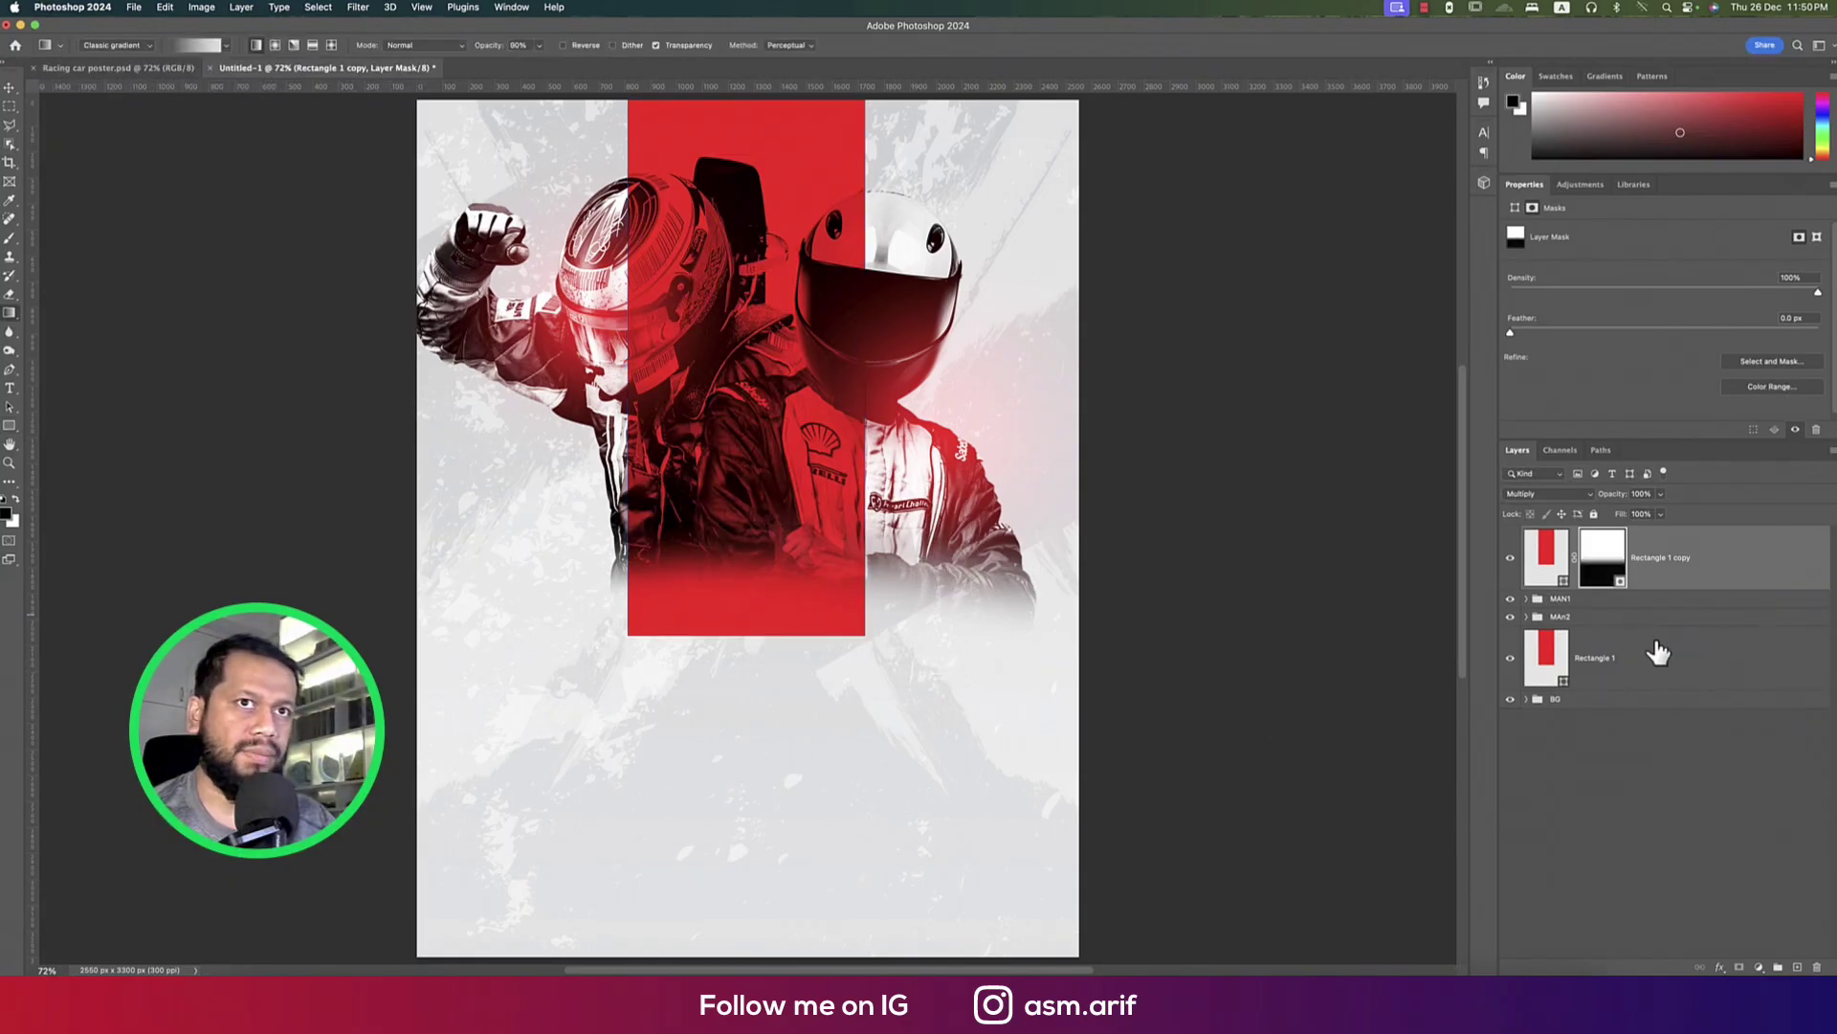
Remove the stroke from Rectangle 1, add a layer mask and fade its lower end with a short vertical gradient
{"action": "left_click", "coordinate": [1627, 654]}
{"action": "left_click", "coordinate": [1551, 354]}
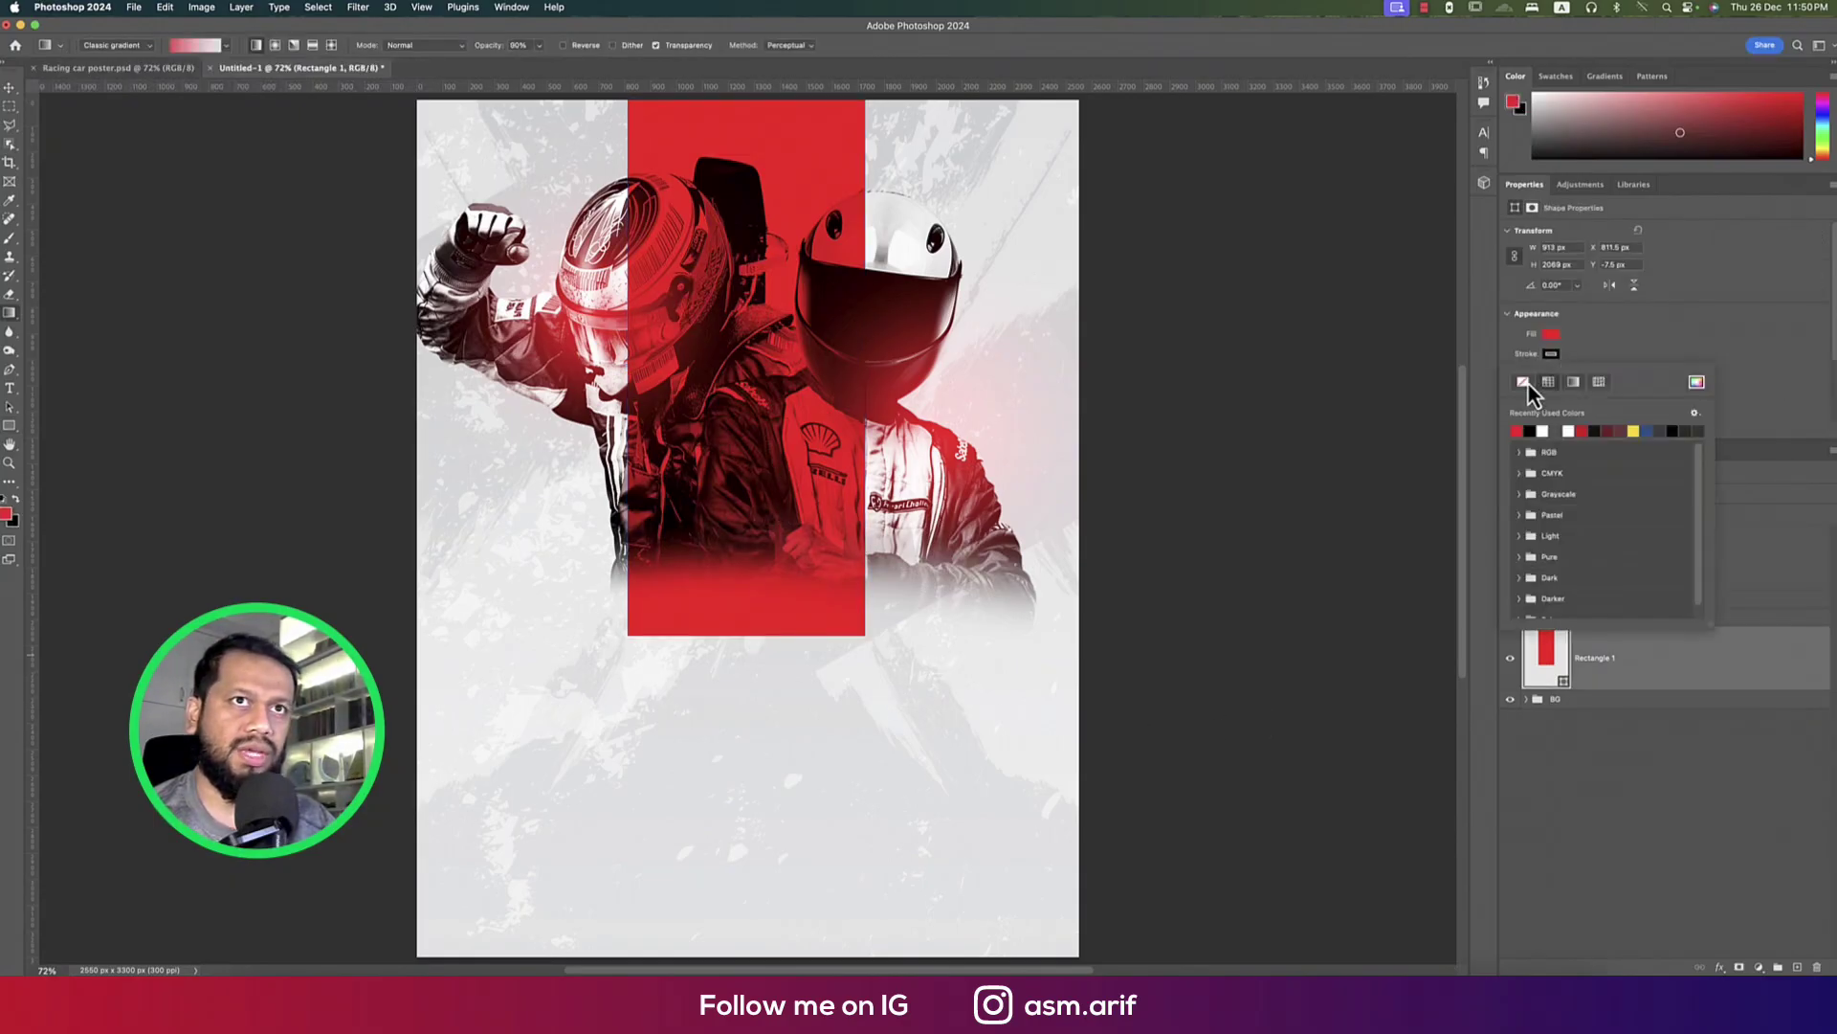
{"action": "left_click", "coordinate": [1600, 351]}
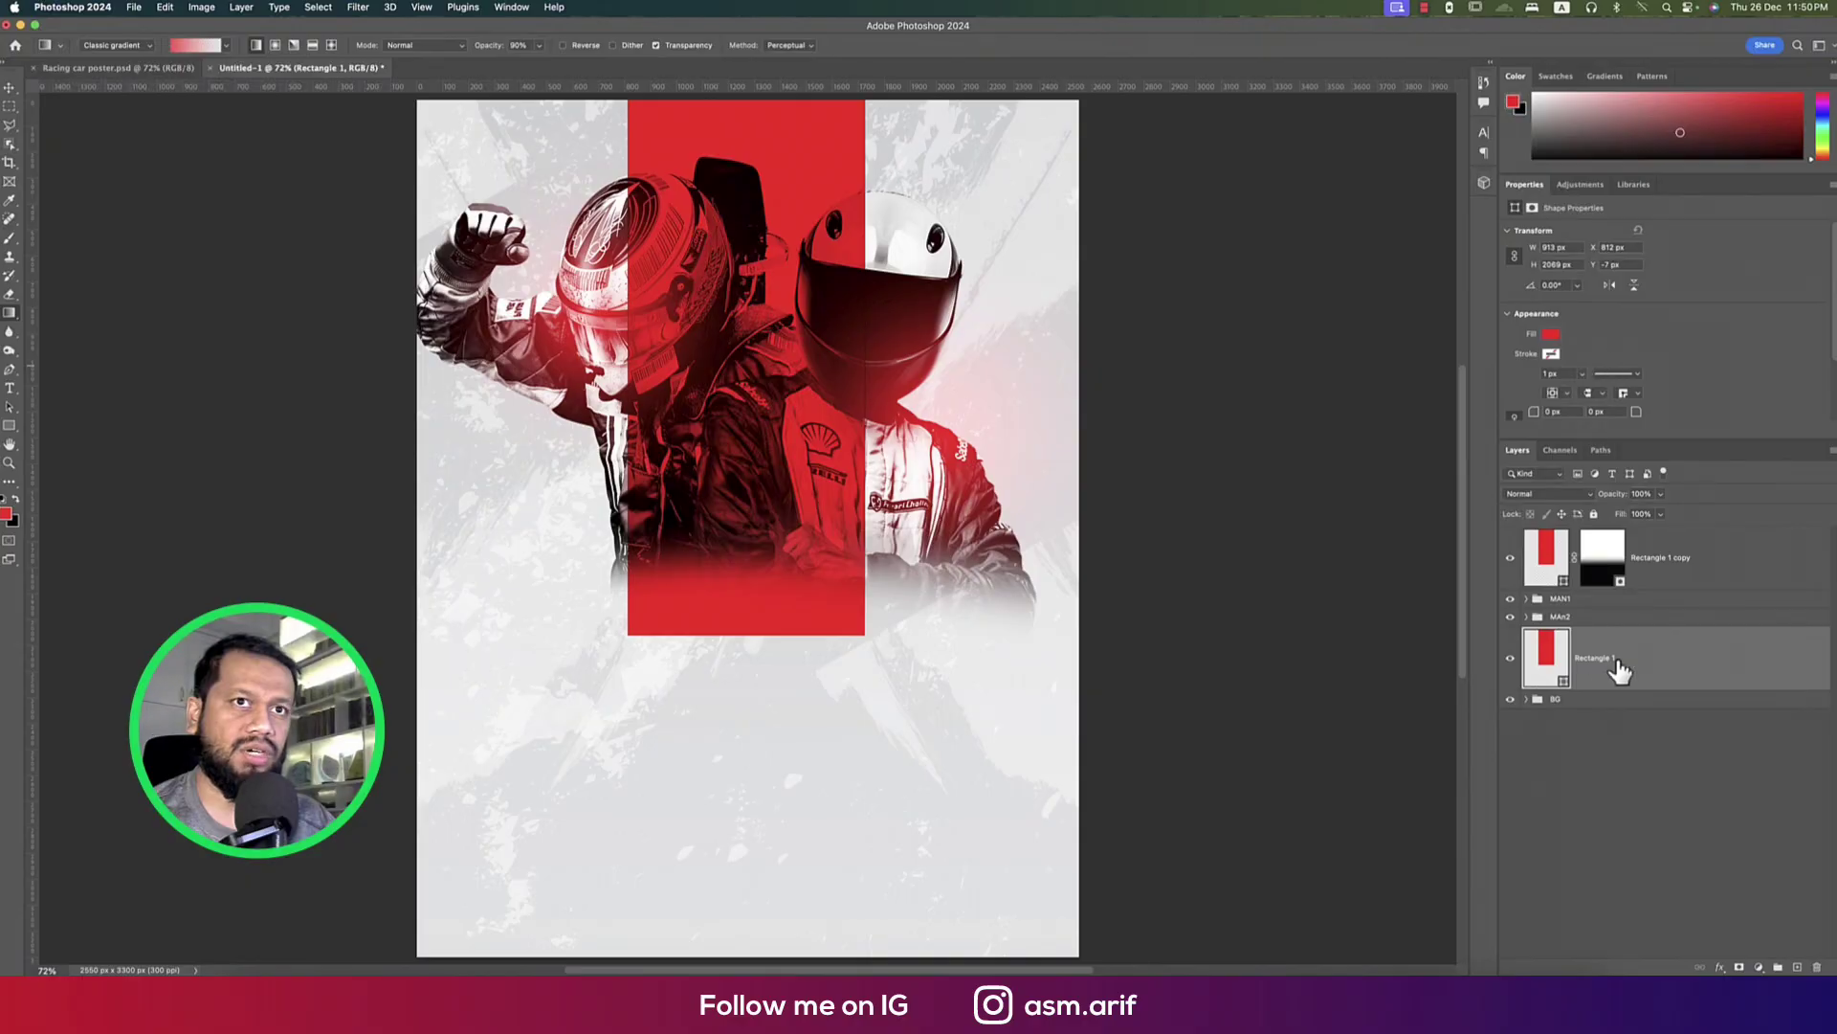
{"action": "left_click", "coordinate": [1740, 966]}
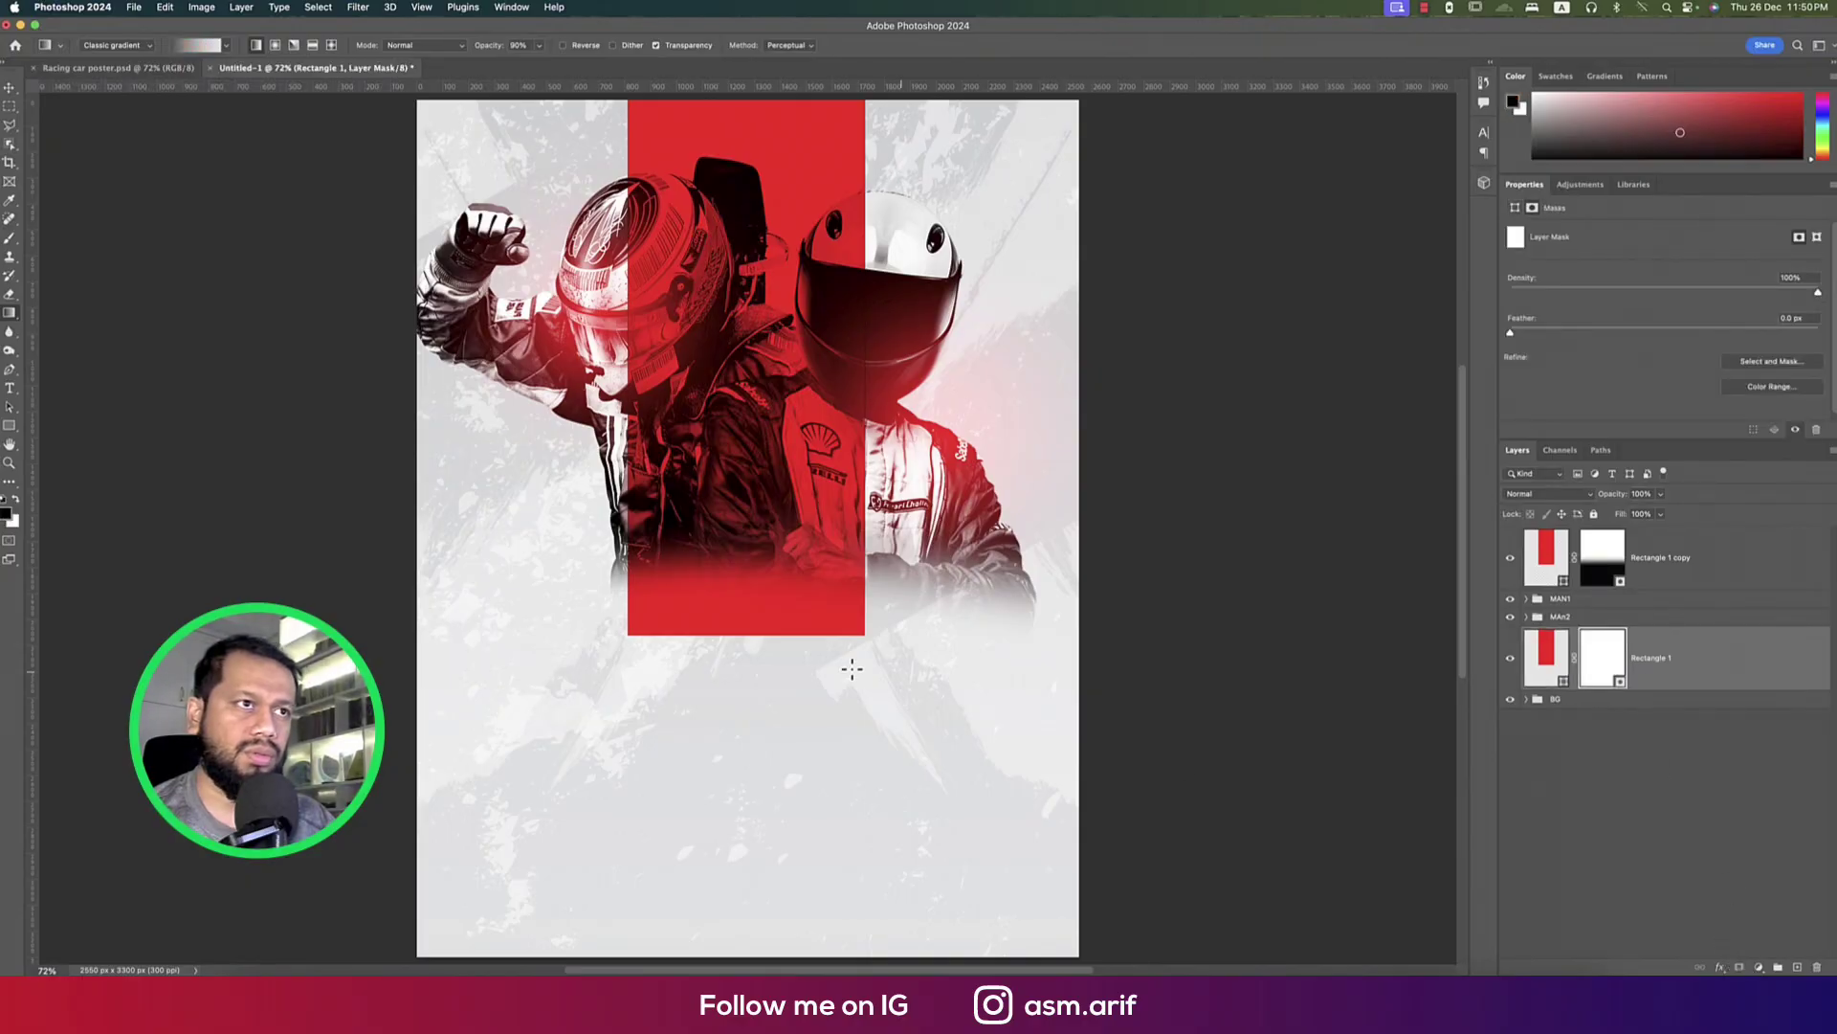
{"action": "left_click_drag", "start_coordinate": [771, 574], "coordinate": [768, 634]}
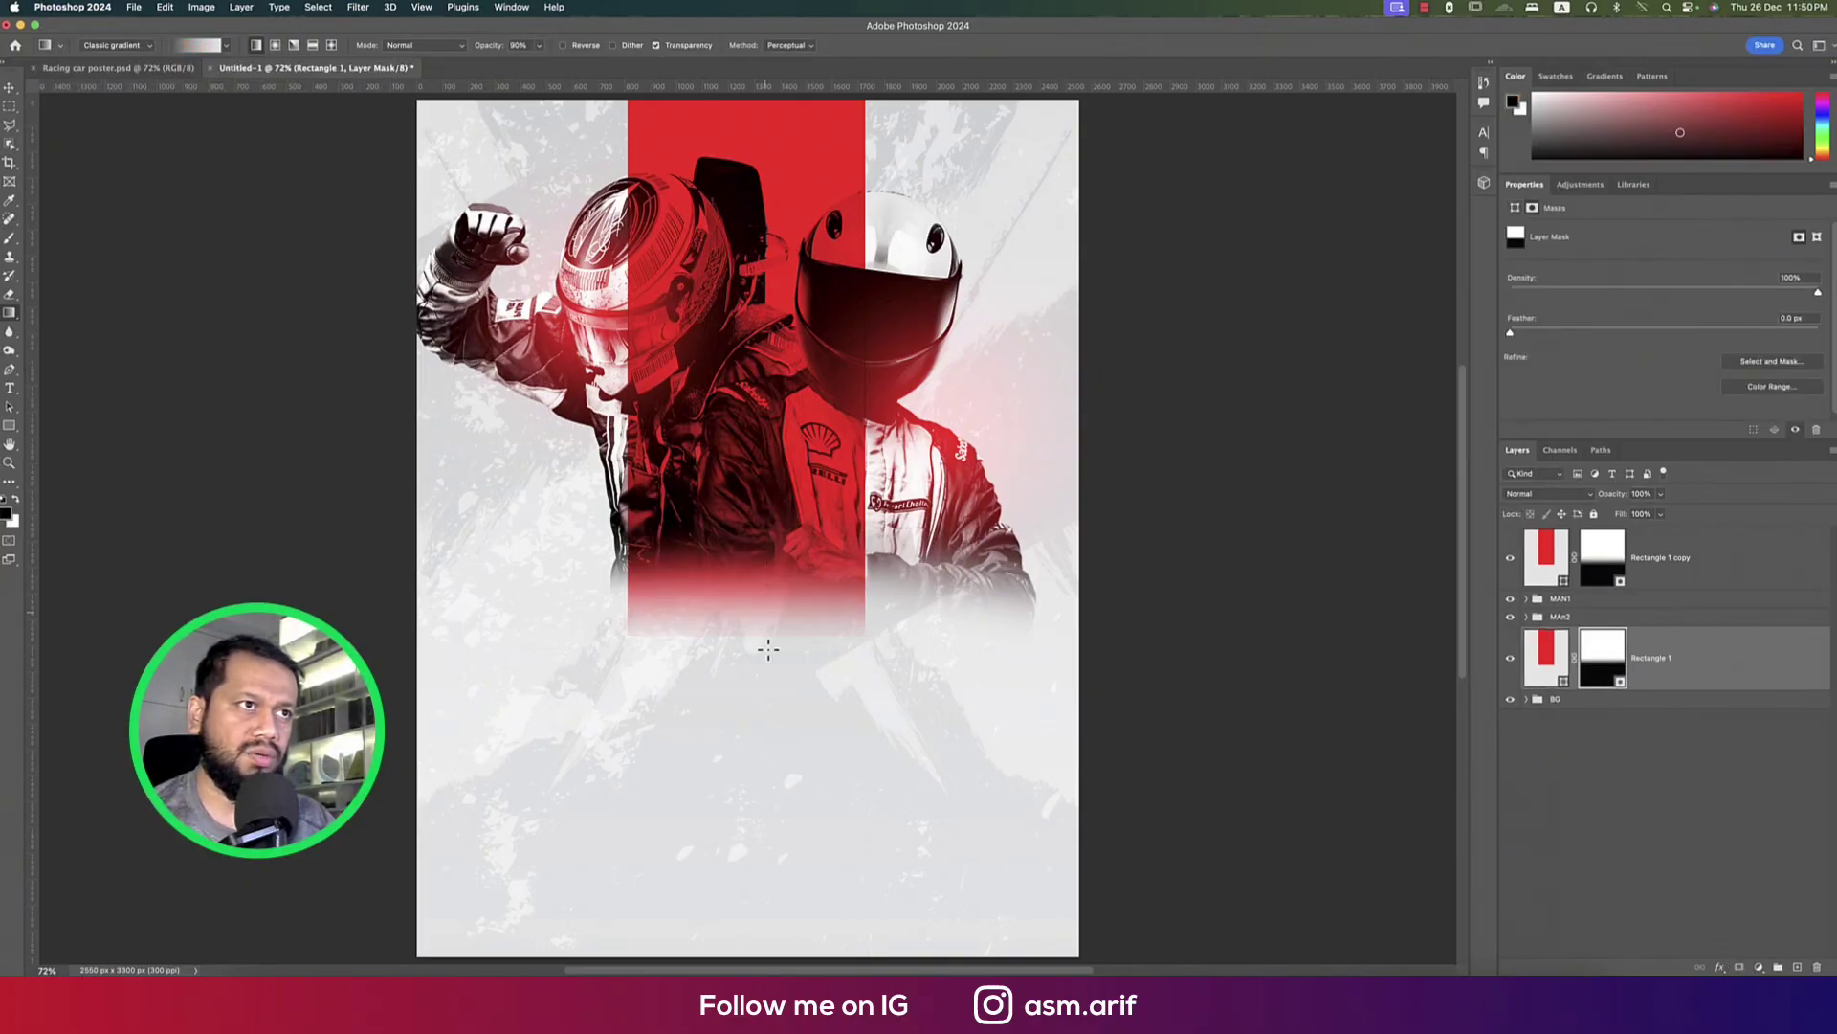
Redraw the mask gradient on the Rectangle 1 copy to soften its lower end, and remove the shape's stroke
{"action": "key", "text": "alt+shift+bracketright"}
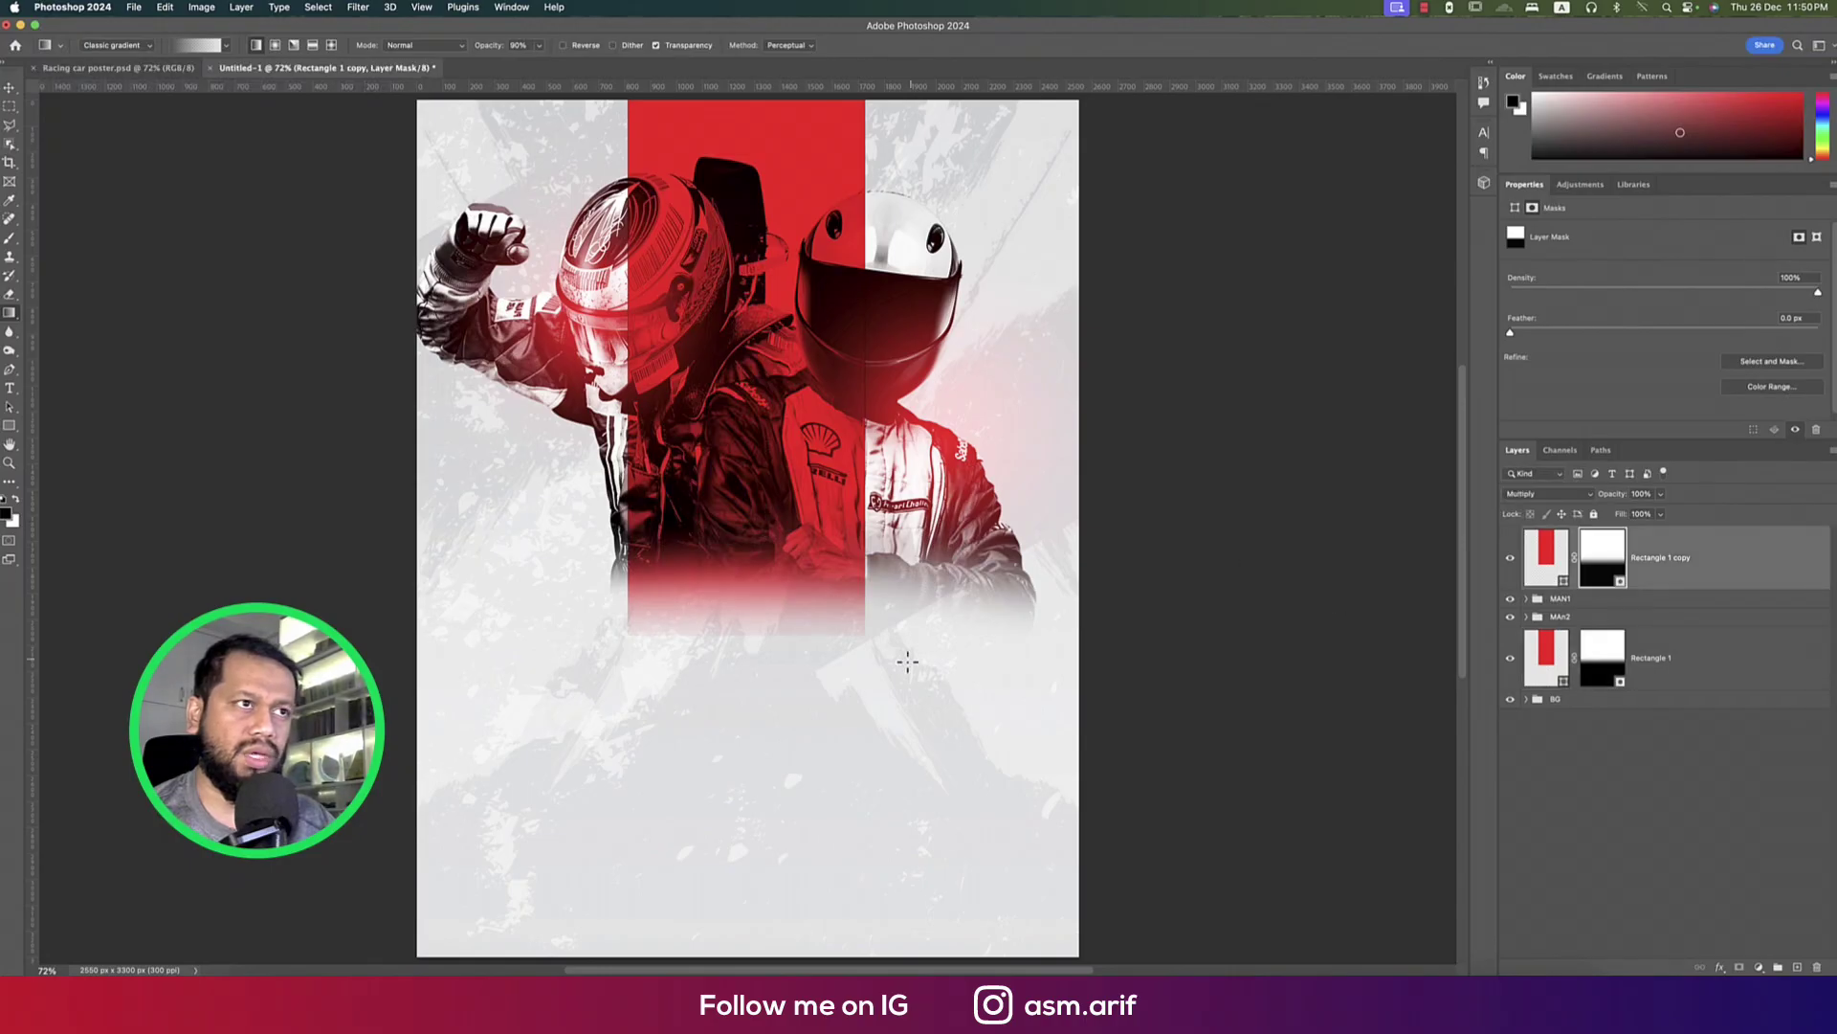
{"action": "left_click_drag", "start_coordinate": [760, 526], "coordinate": [757, 661]}
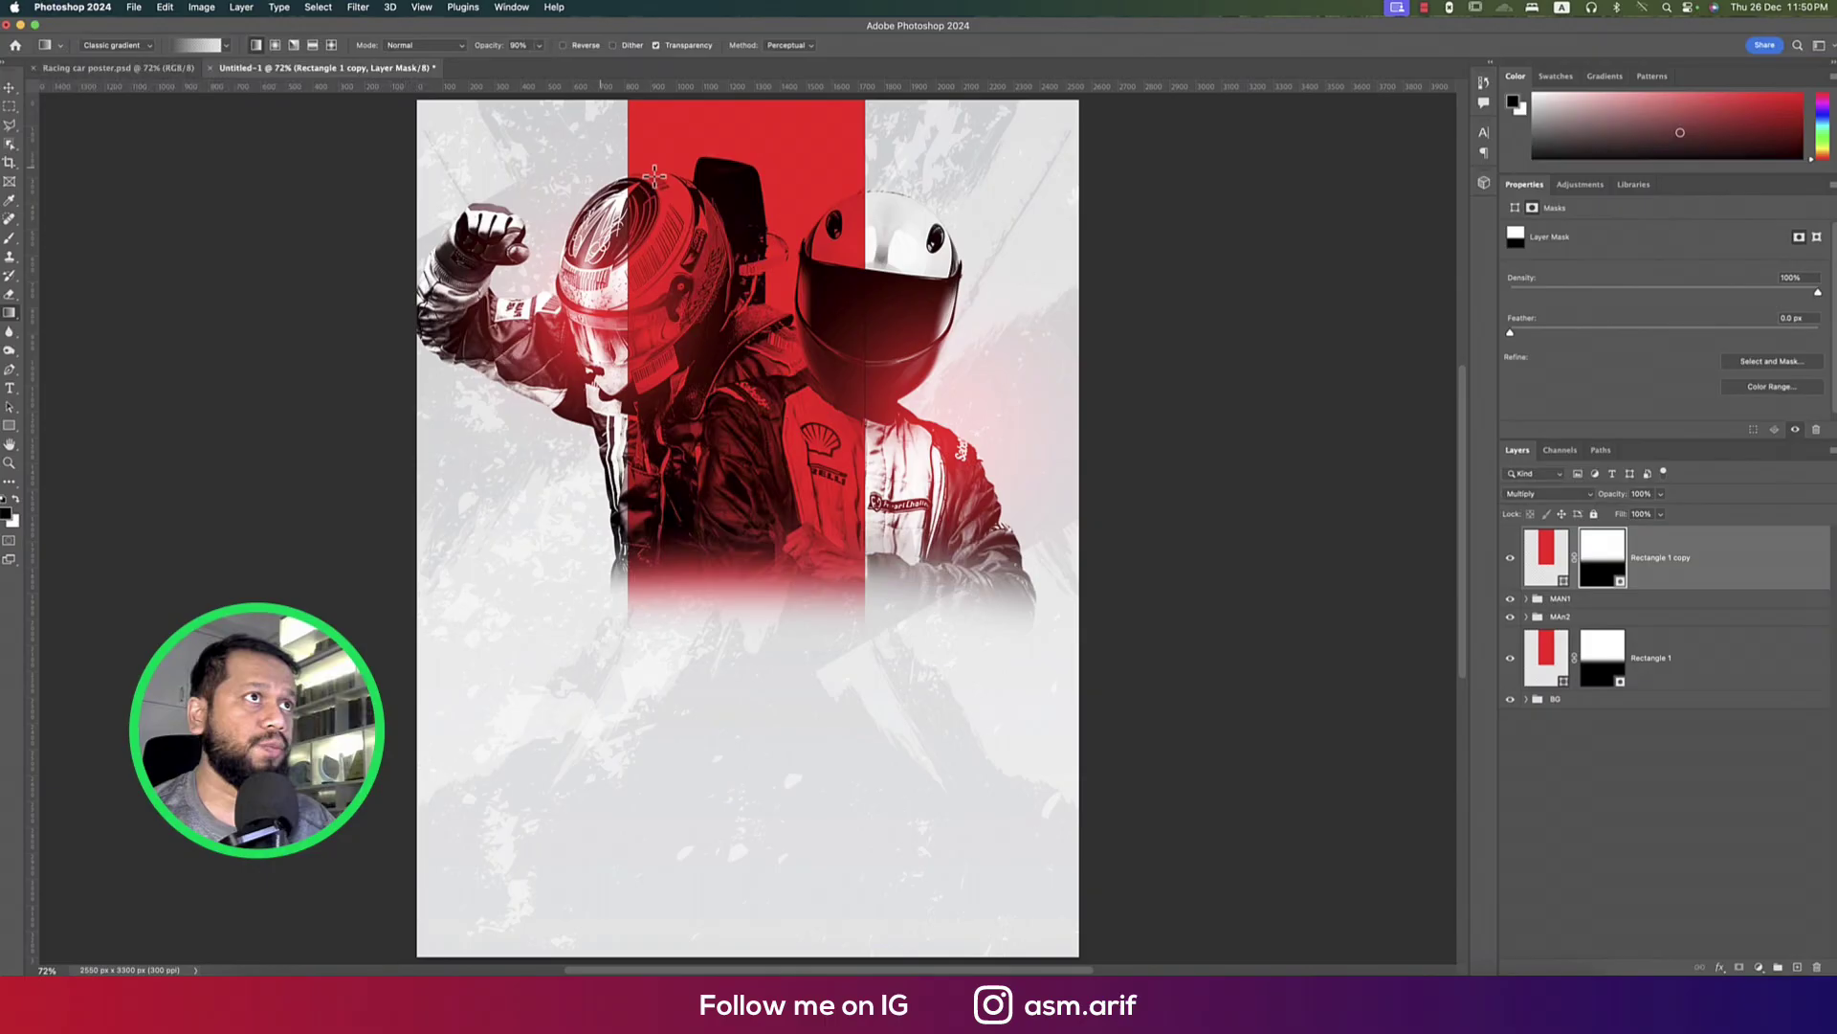
{"action": "left_click", "coordinate": [10, 87]}
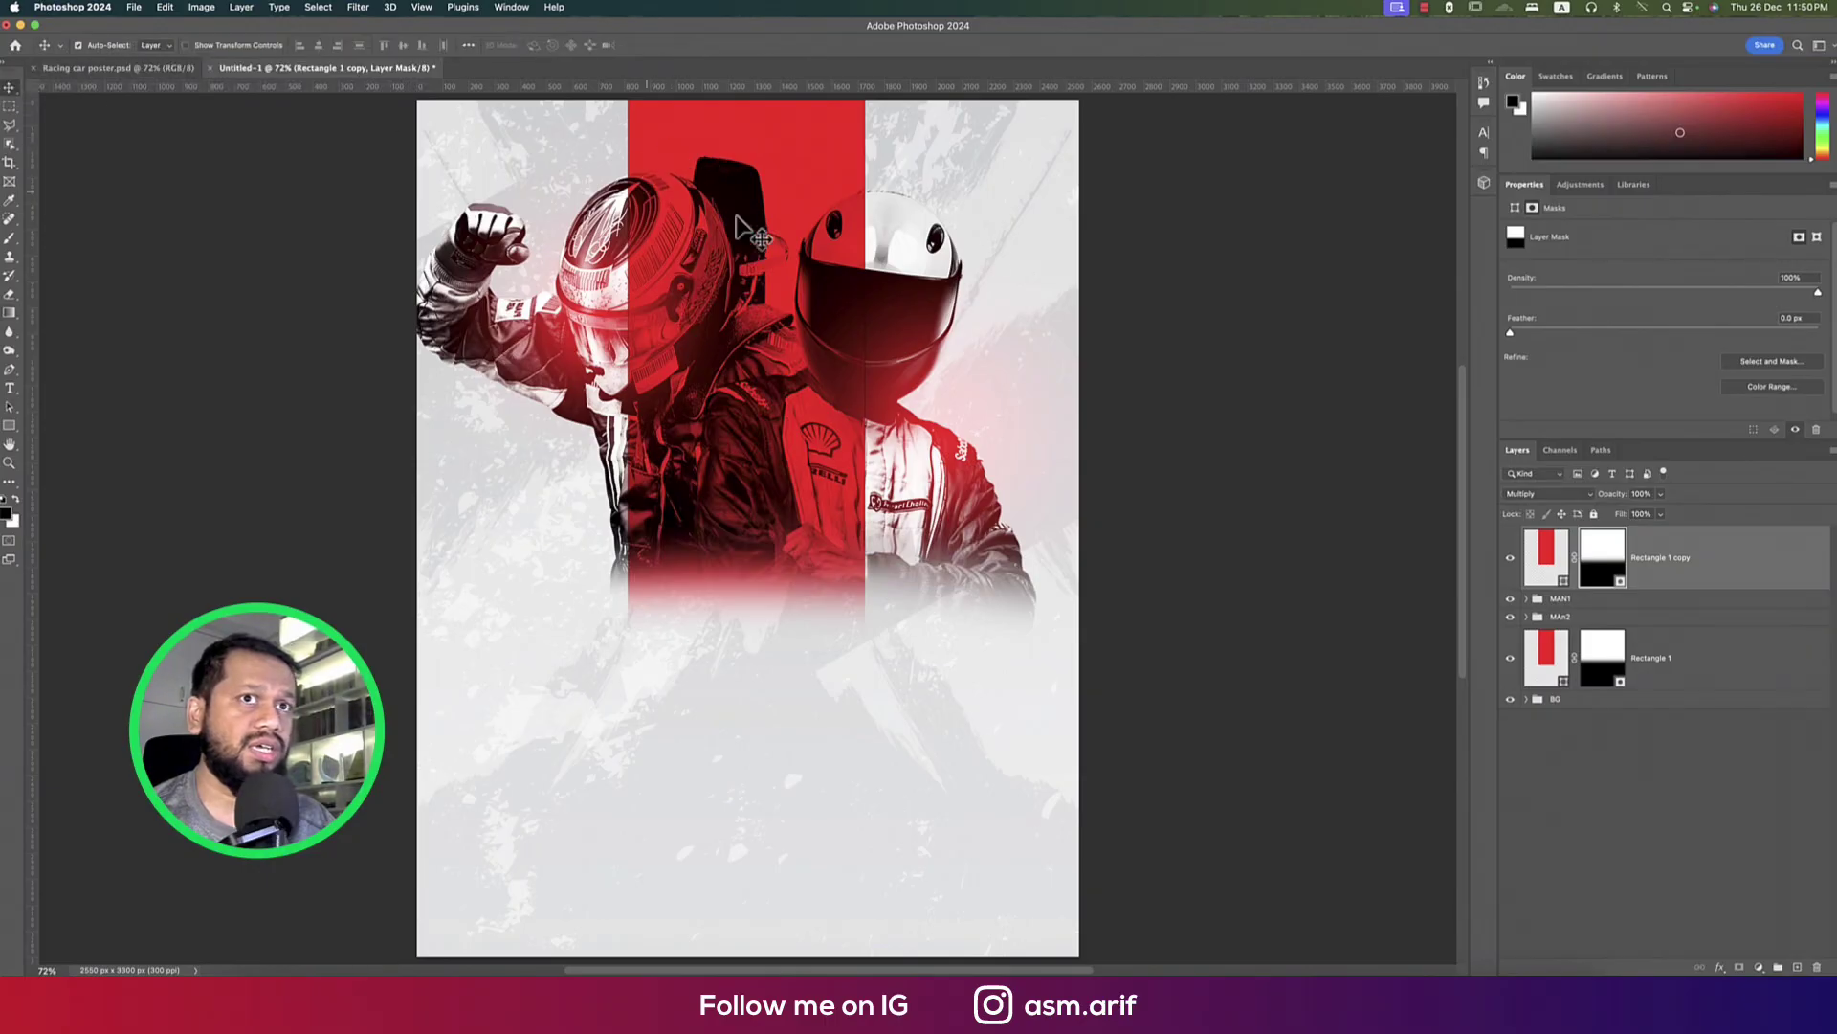
{"action": "left_click", "coordinate": [1555, 574]}
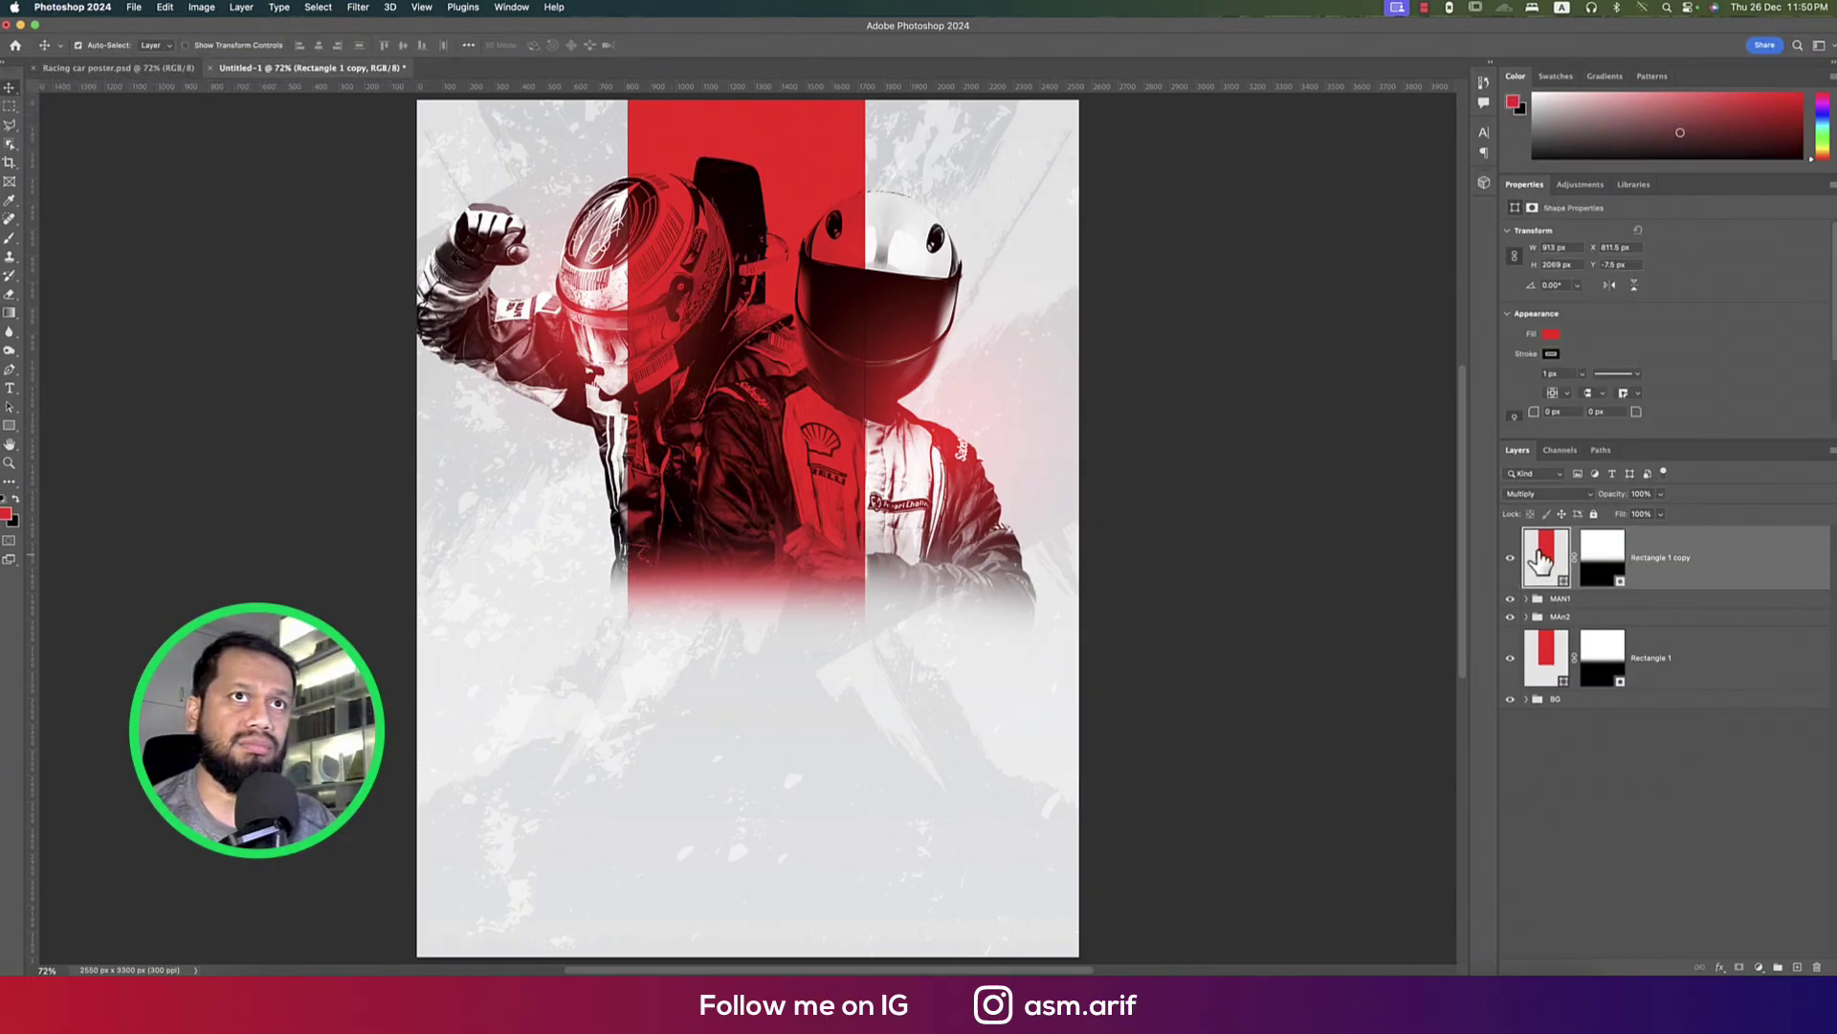
{"action": "left_click", "coordinate": [1551, 353]}
{"action": "left_click", "coordinate": [1524, 381]}
{"action": "left_click", "coordinate": [1604, 336]}
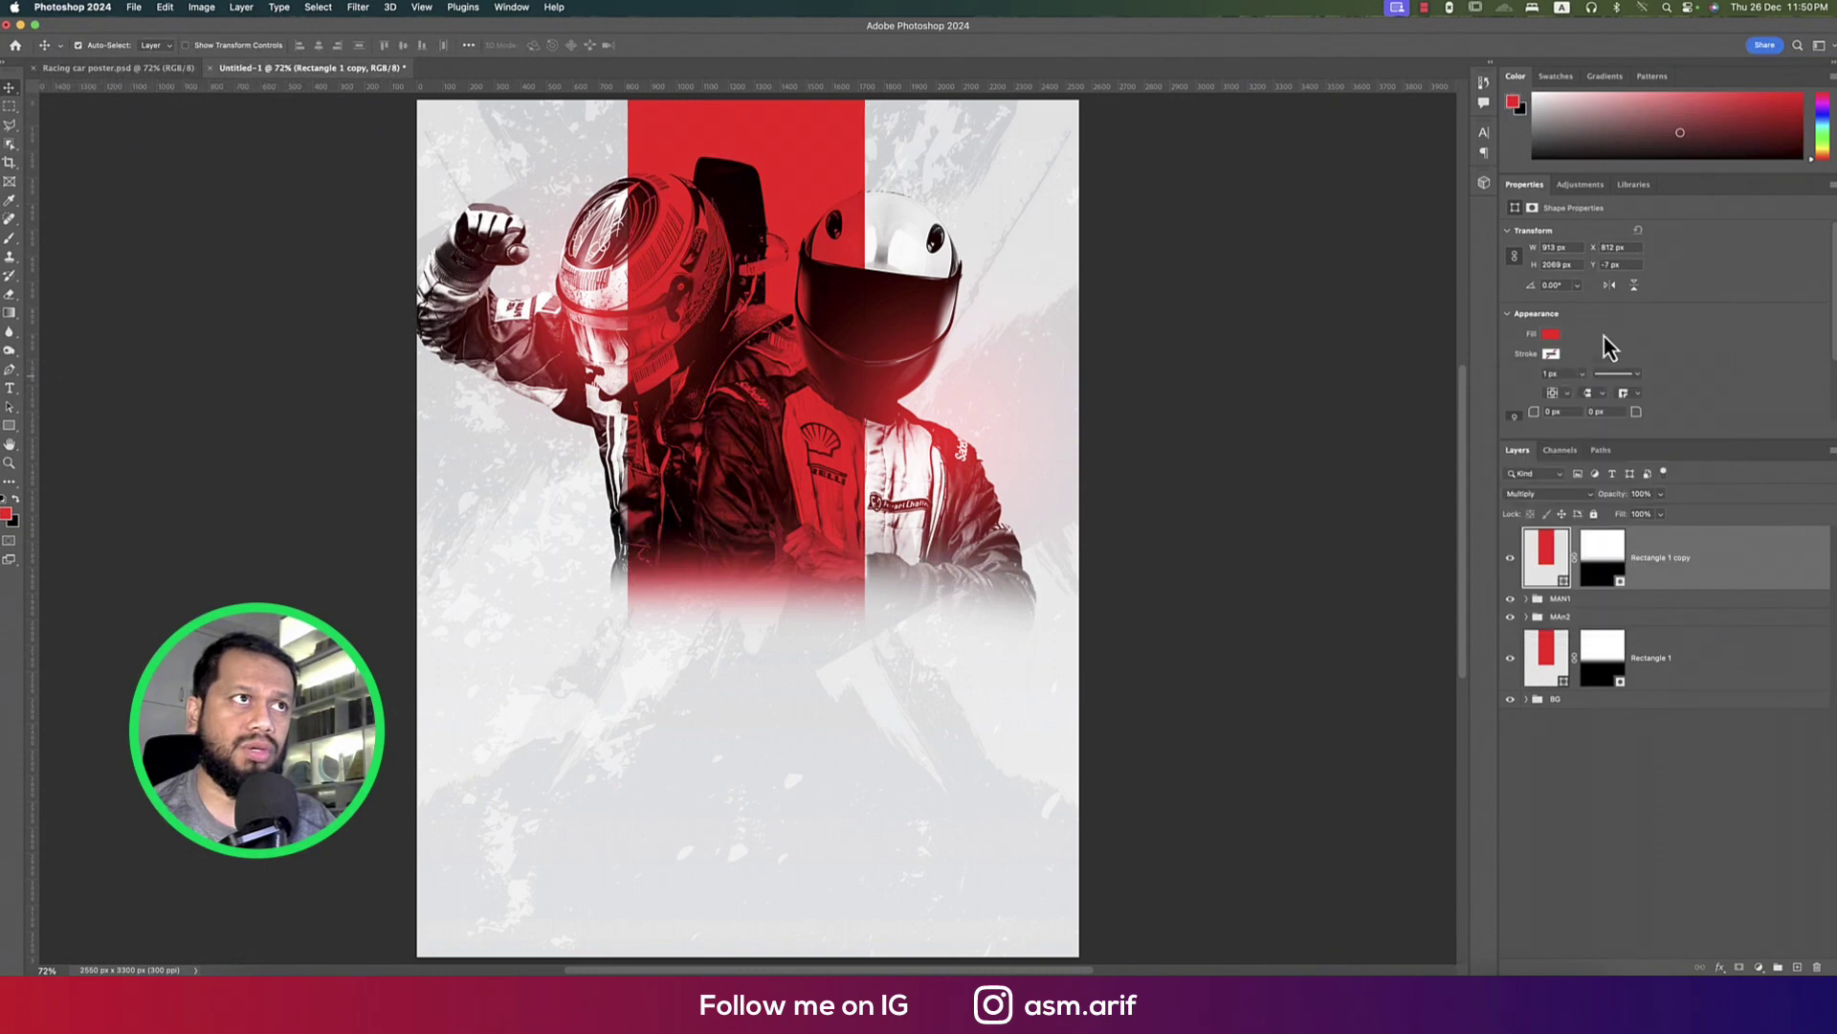
Place the pngegg (4) race car image as an embedded object across the drivers' lower bodies
{"action": "left_click", "coordinate": [135, 8]}
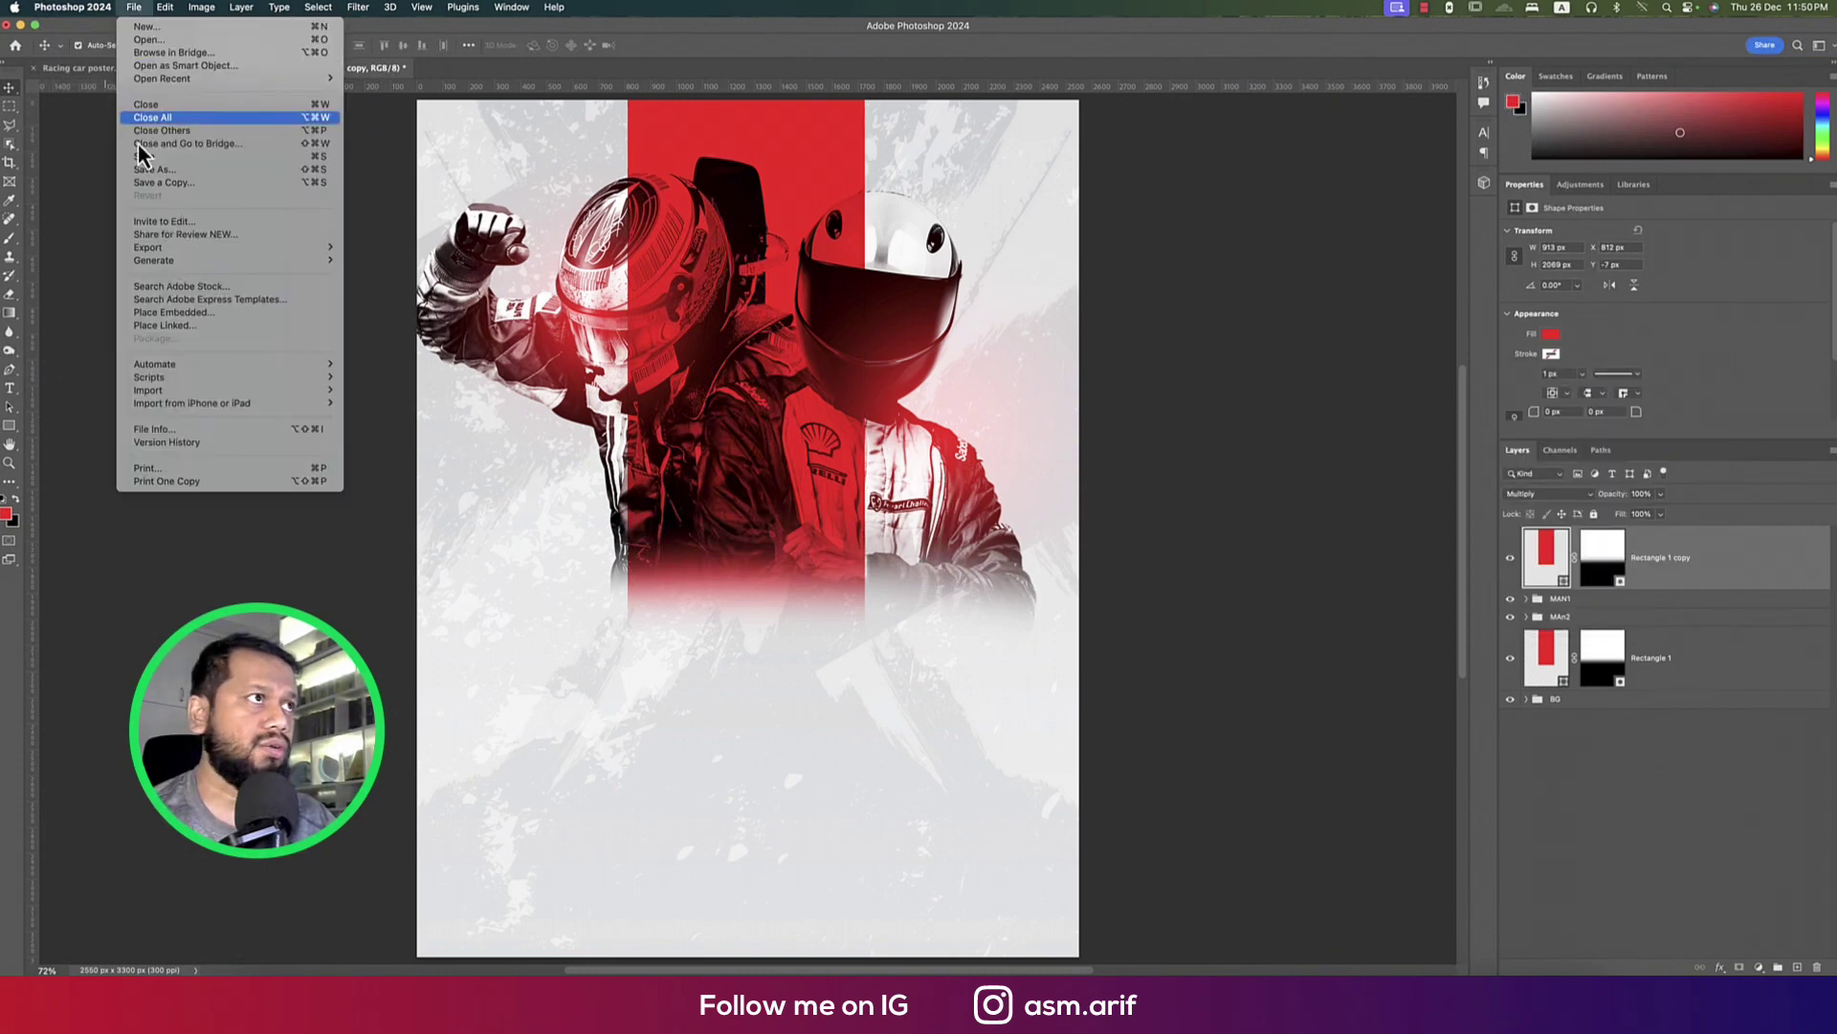
{"action": "left_click", "coordinate": [166, 312]}
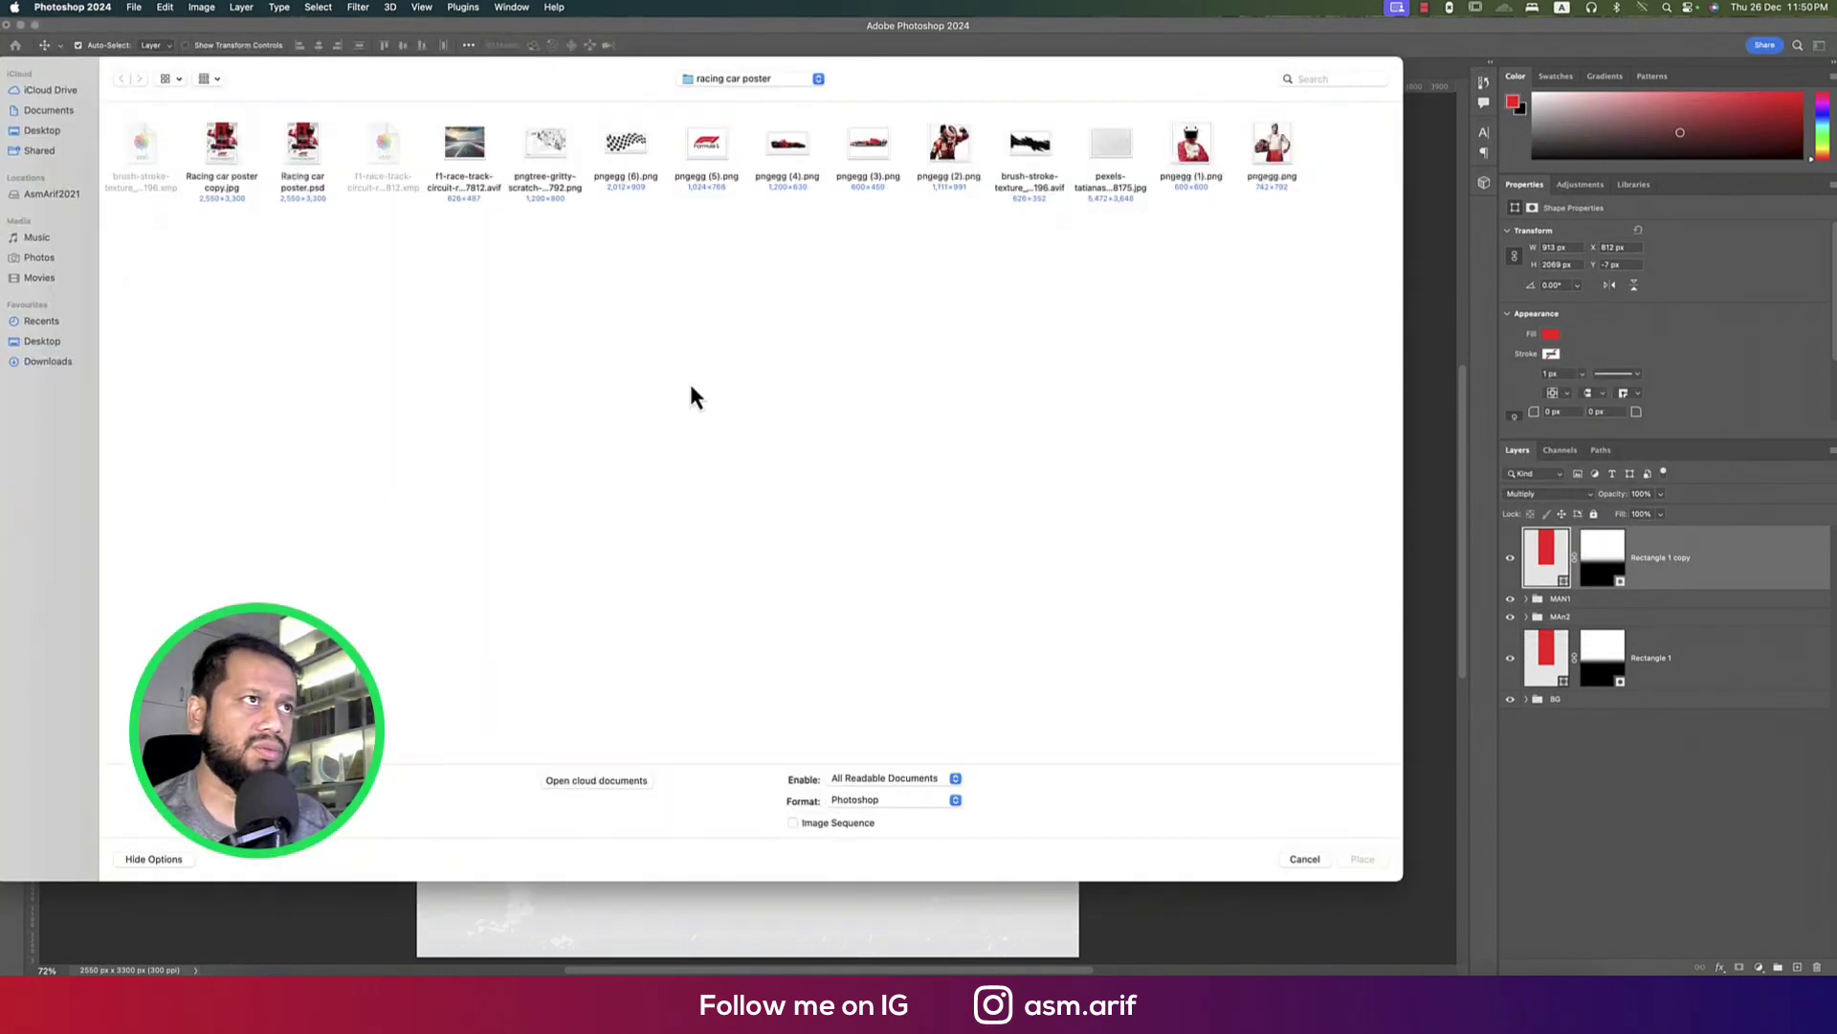
{"action": "double_click", "coordinate": [786, 151]}
{"action": "left_click_drag", "start_coordinate": [747, 355], "coordinate": [748, 380]}
{"action": "left_click", "coordinate": [702, 45]}
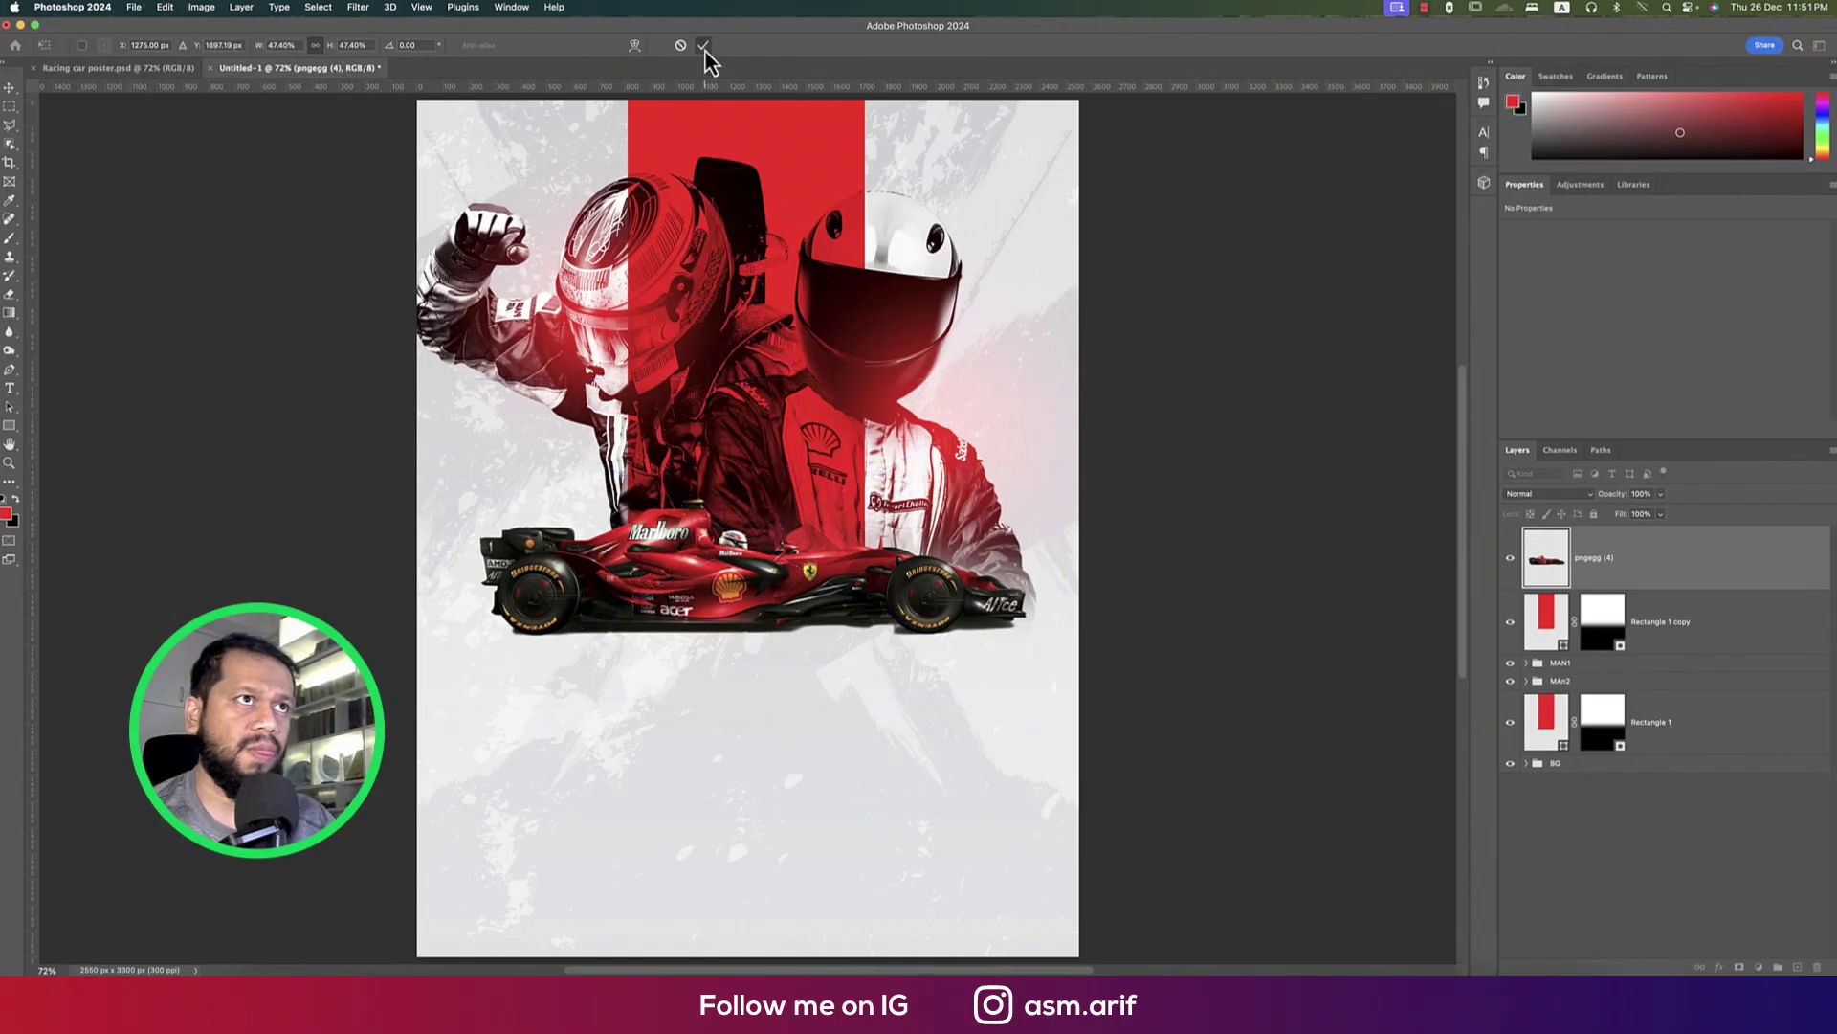
Select all layers from the car down to Rectangle 1 and scale them together to about 105%
{"action": "left_click", "coordinate": [1659, 739], "text": "shift"}
{"action": "key", "text": "super+t"}
{"action": "left_click", "coordinate": [933, 379]}
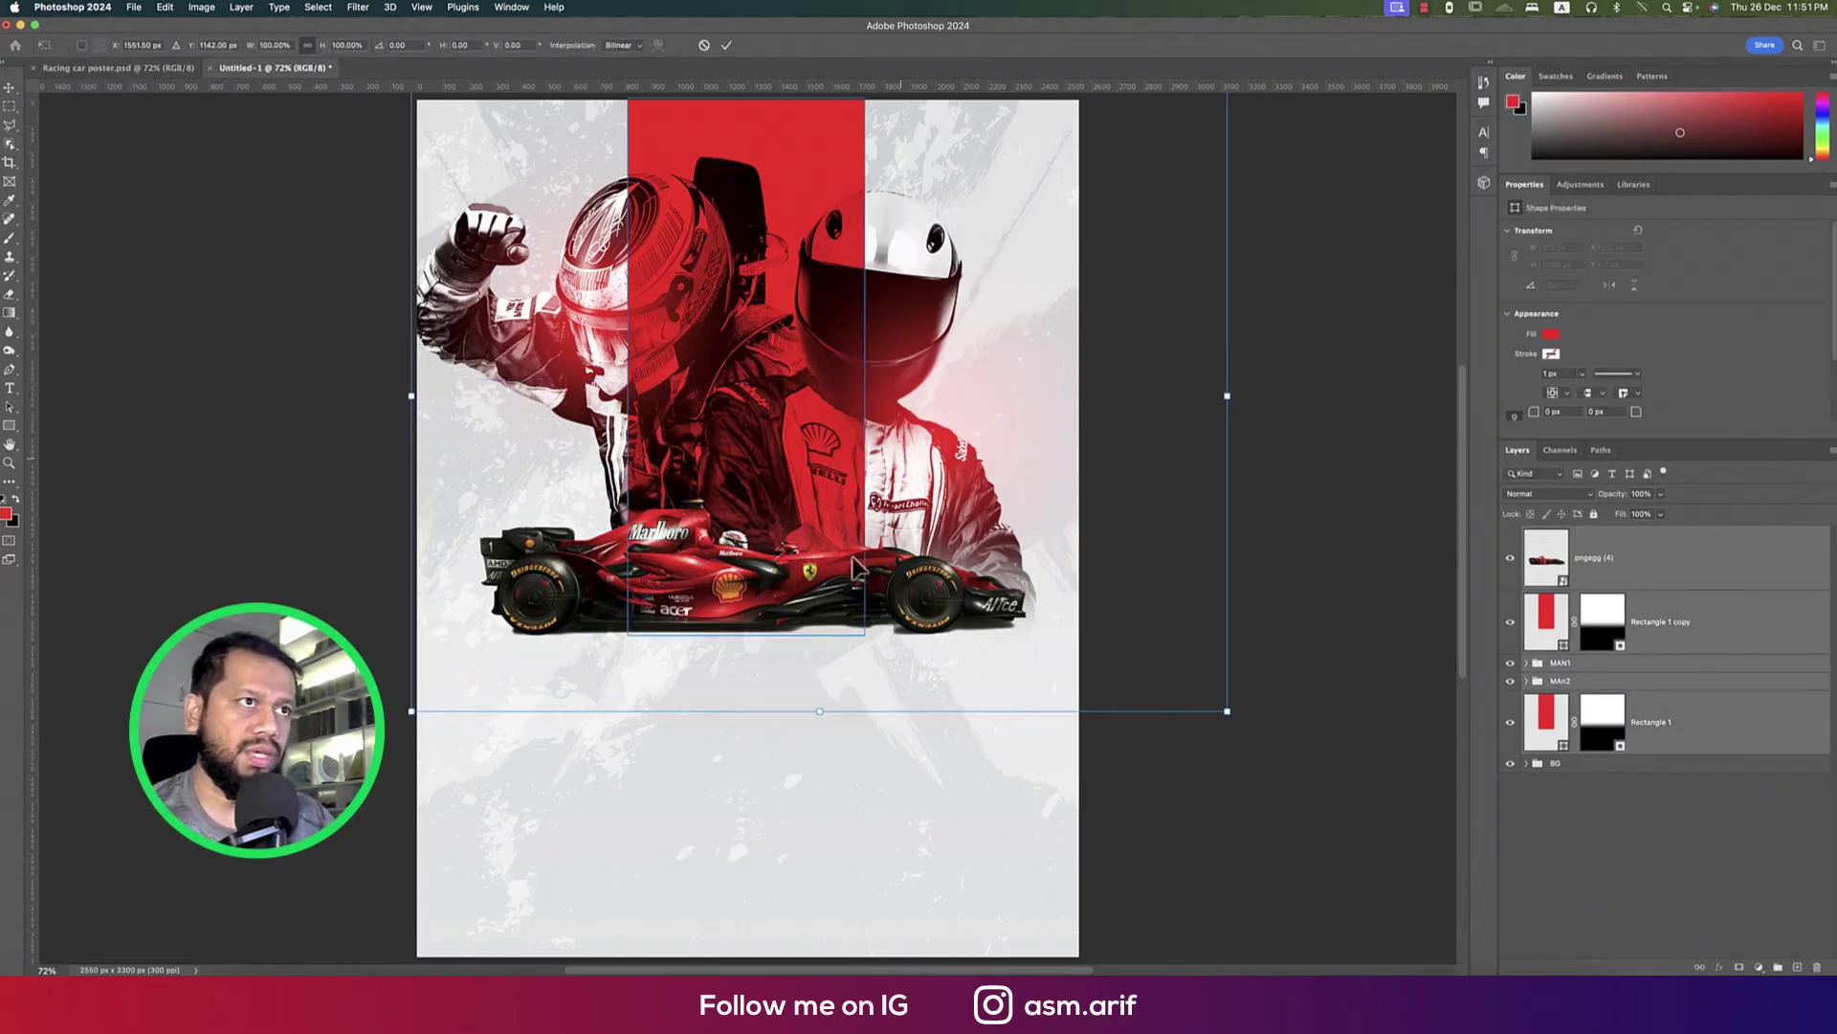
{"action": "left_click_drag", "start_coordinate": [1231, 705], "coordinate": [1264, 738]}
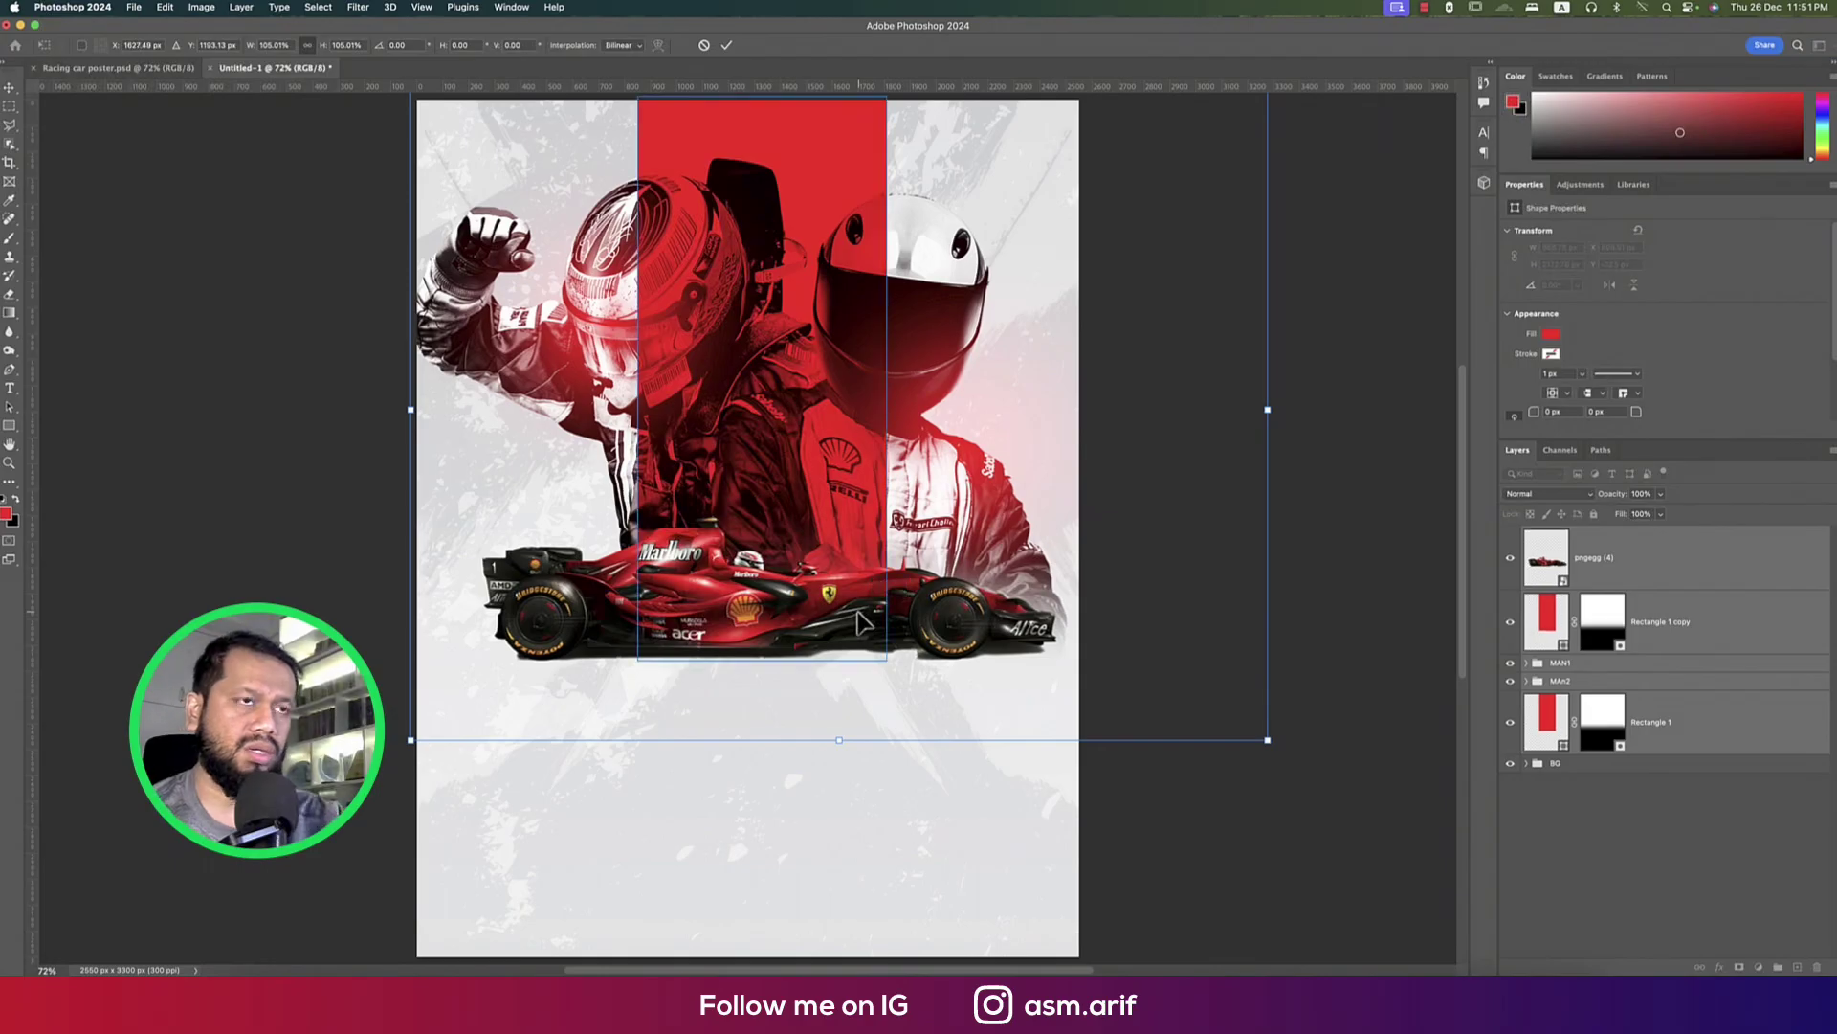
{"action": "key", "text": "Return"}
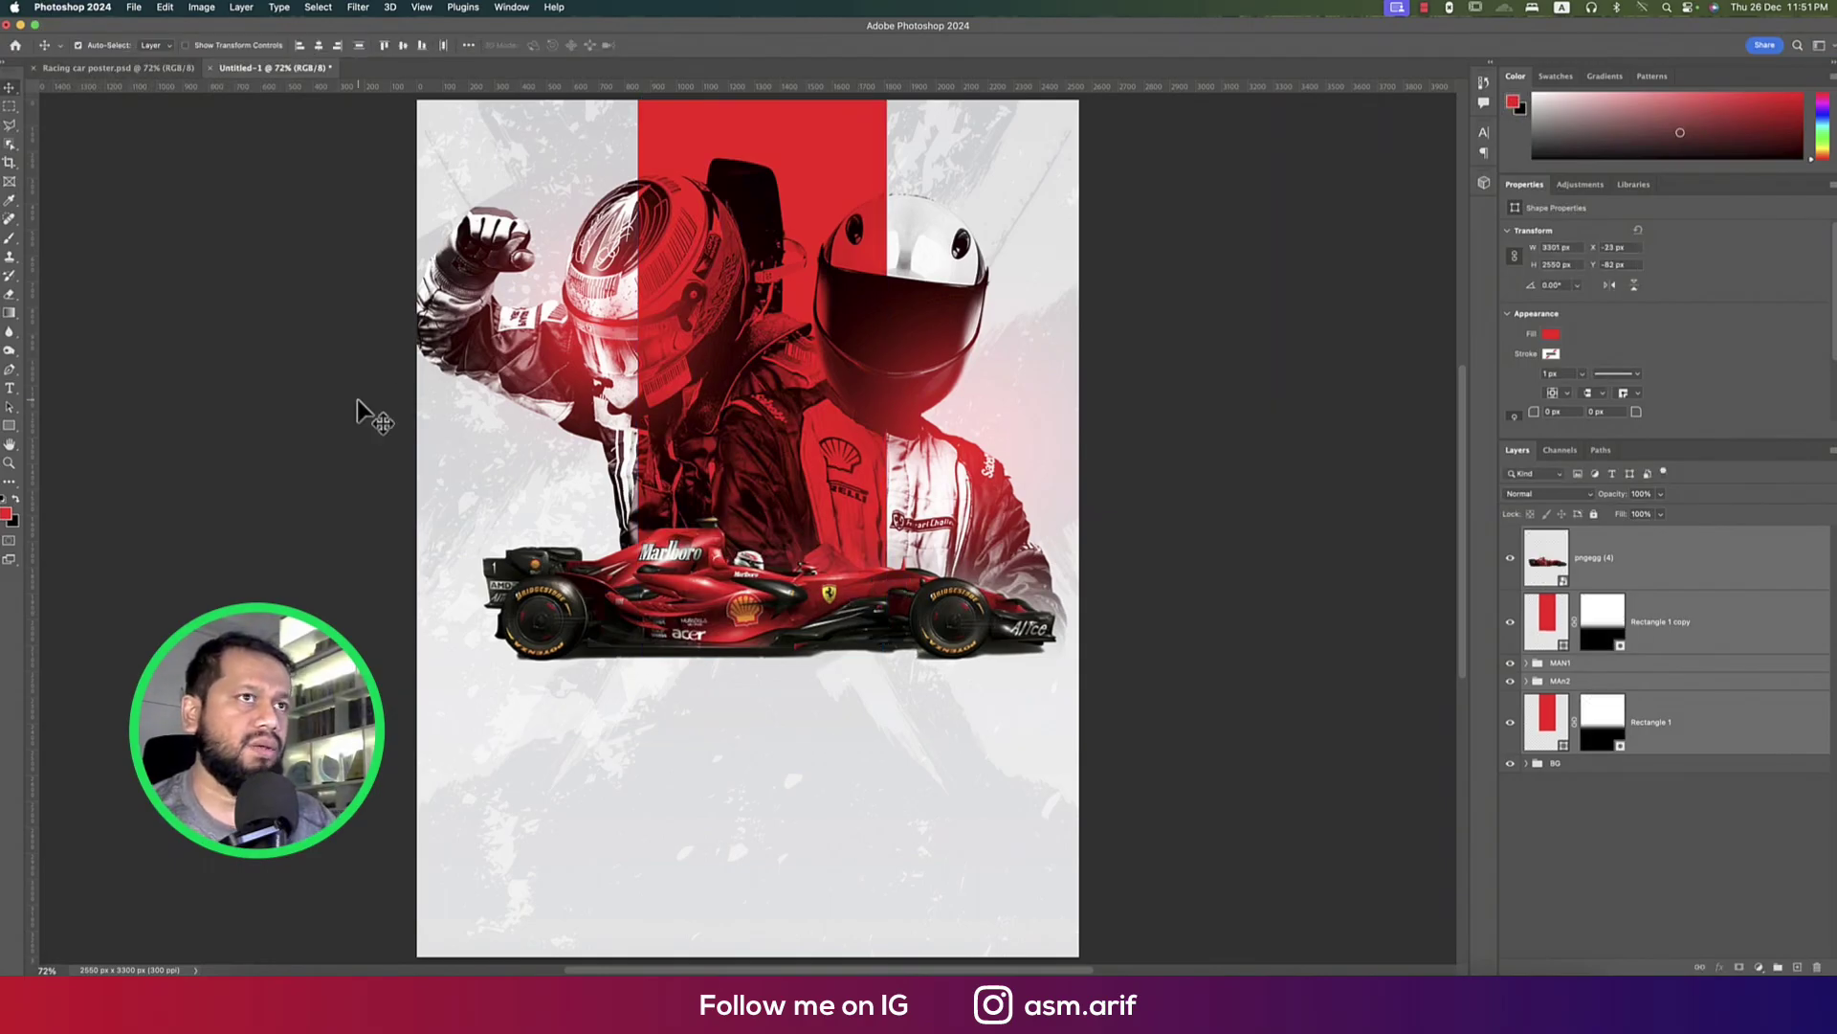
{"action": "left_click", "coordinate": [362, 407]}
Rename the pngegg (4) layer as car
{"action": "left_click", "coordinate": [1631, 718]}
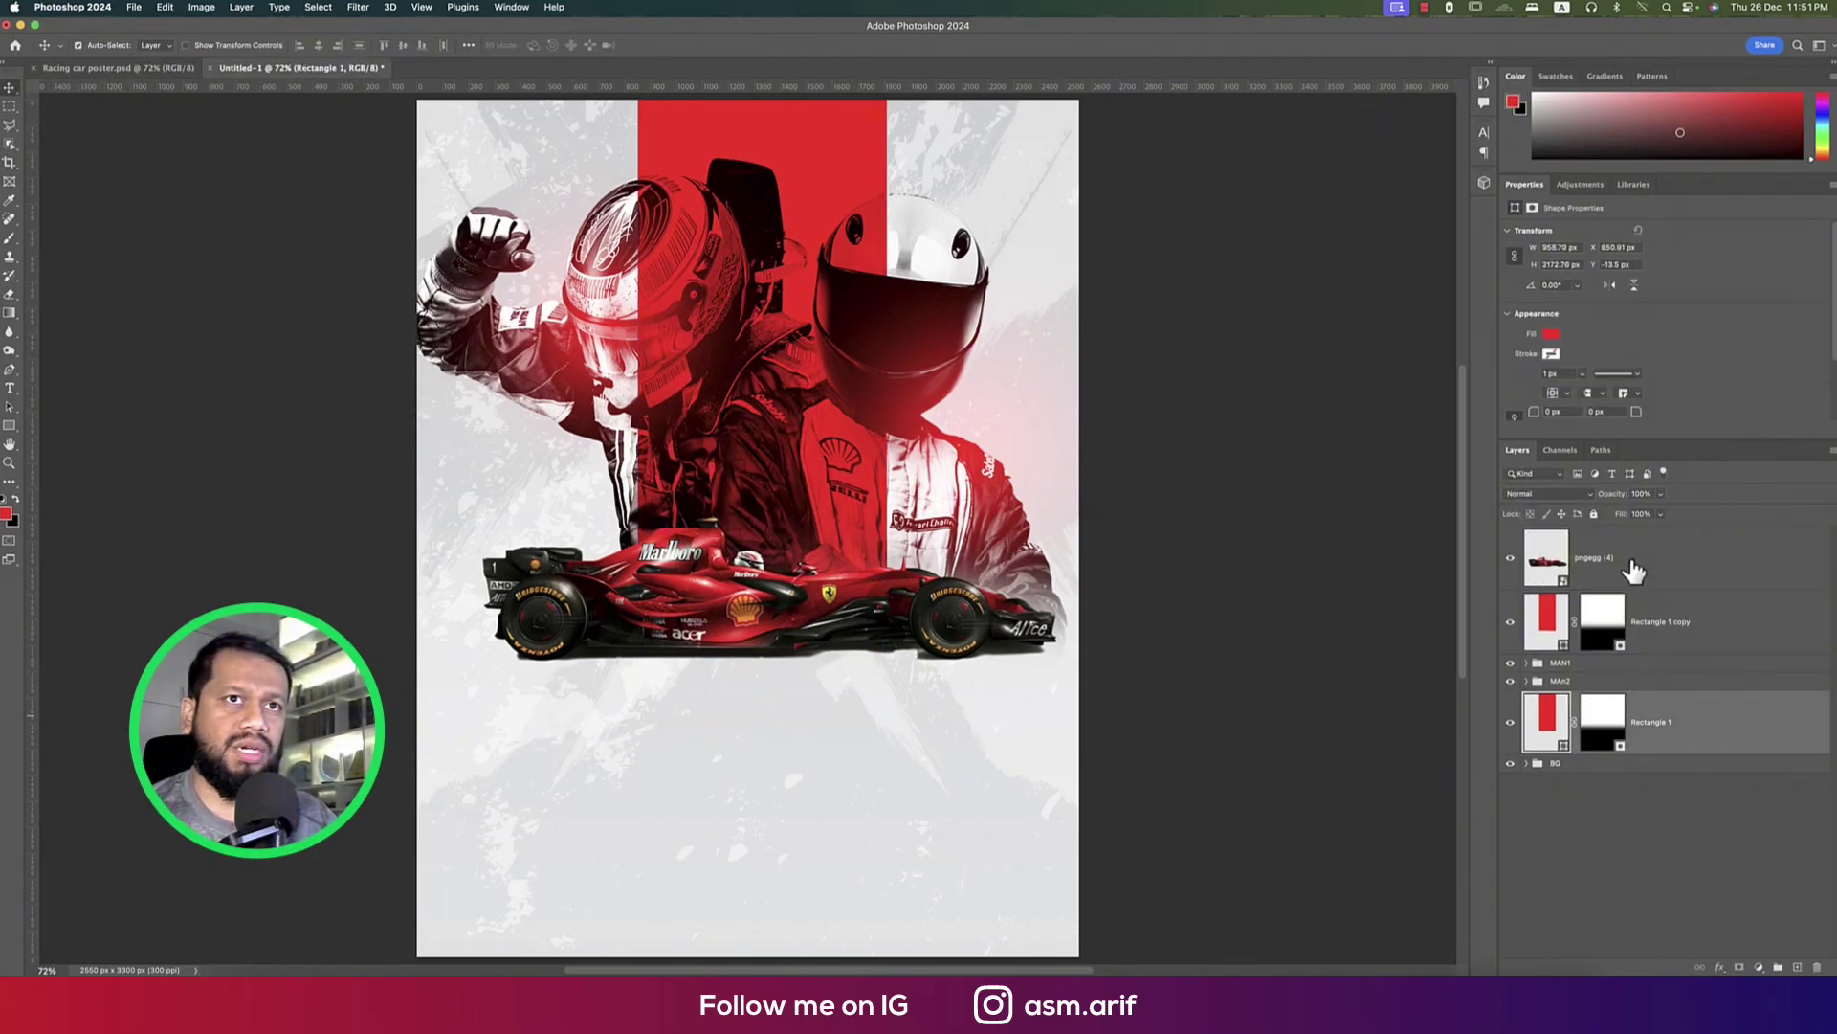
{"action": "double_click", "coordinate": [1595, 558]}
{"action": "type", "text": "car"}
{"action": "key", "text": "Return"}
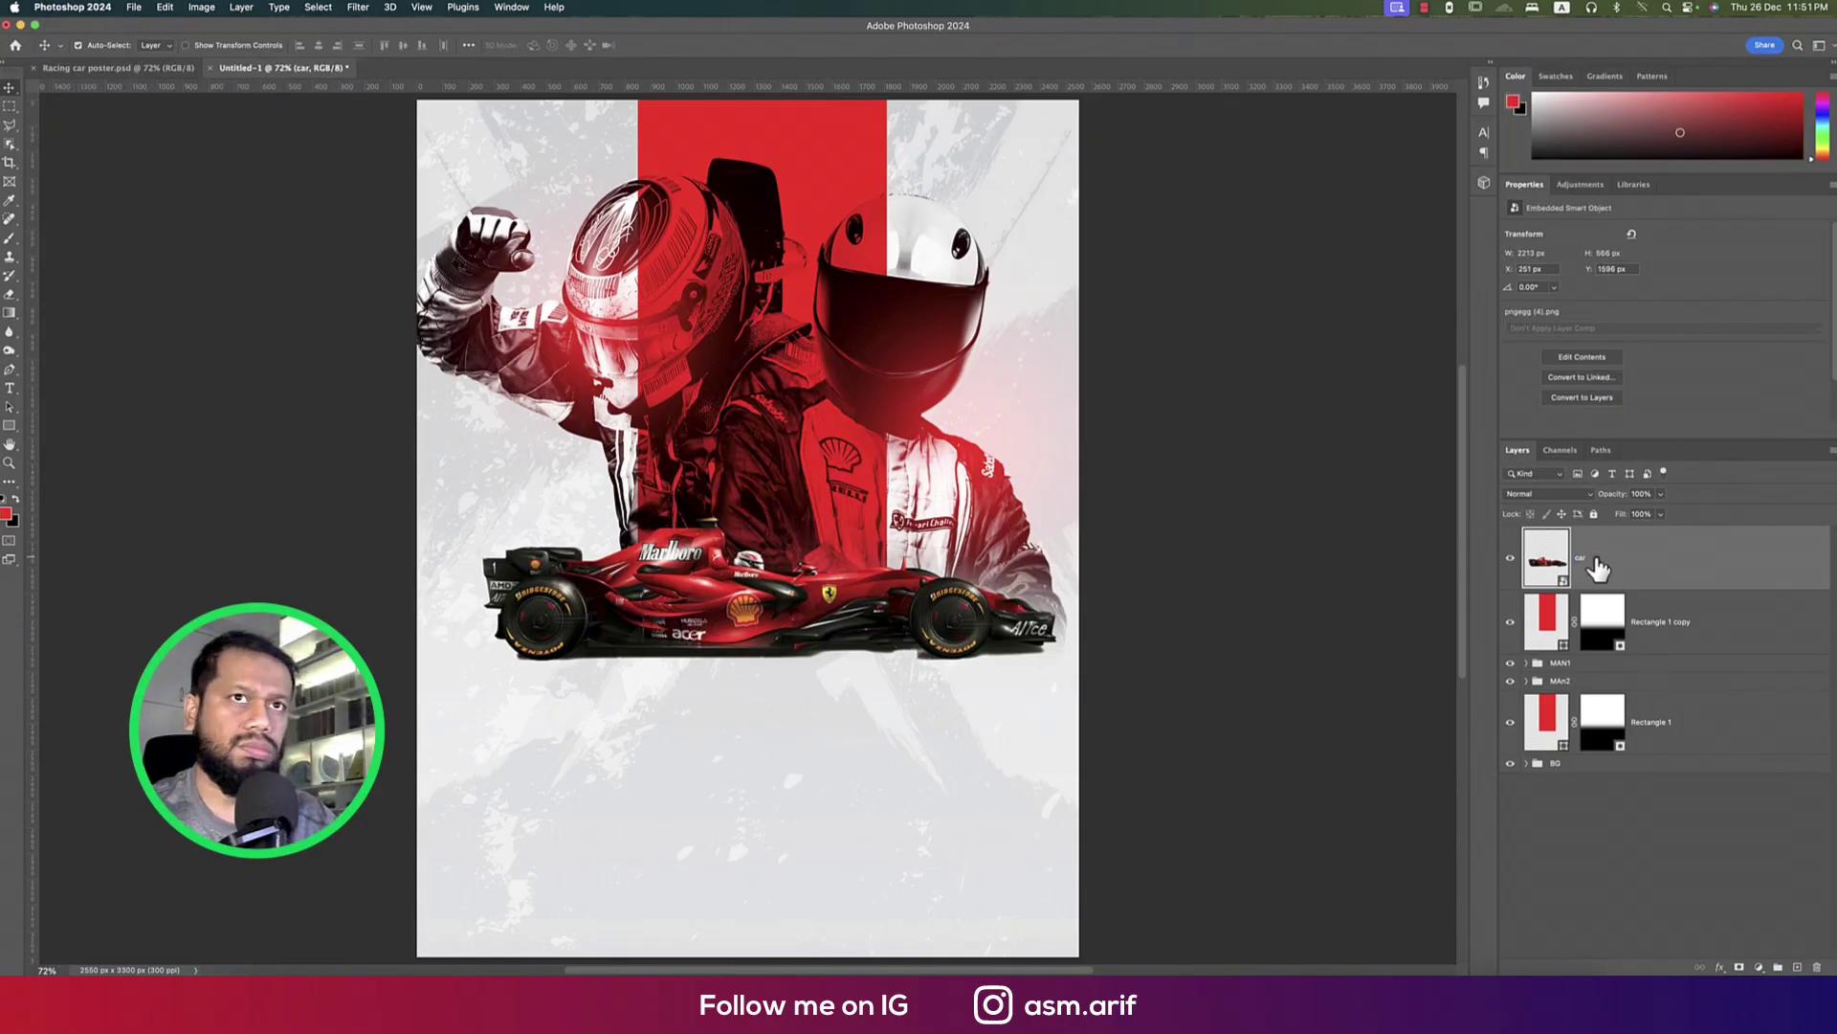
Rename both the Rectangle 1 copy and Rectangle 1 layers as Shape
{"action": "double_click", "coordinate": [1686, 630]}
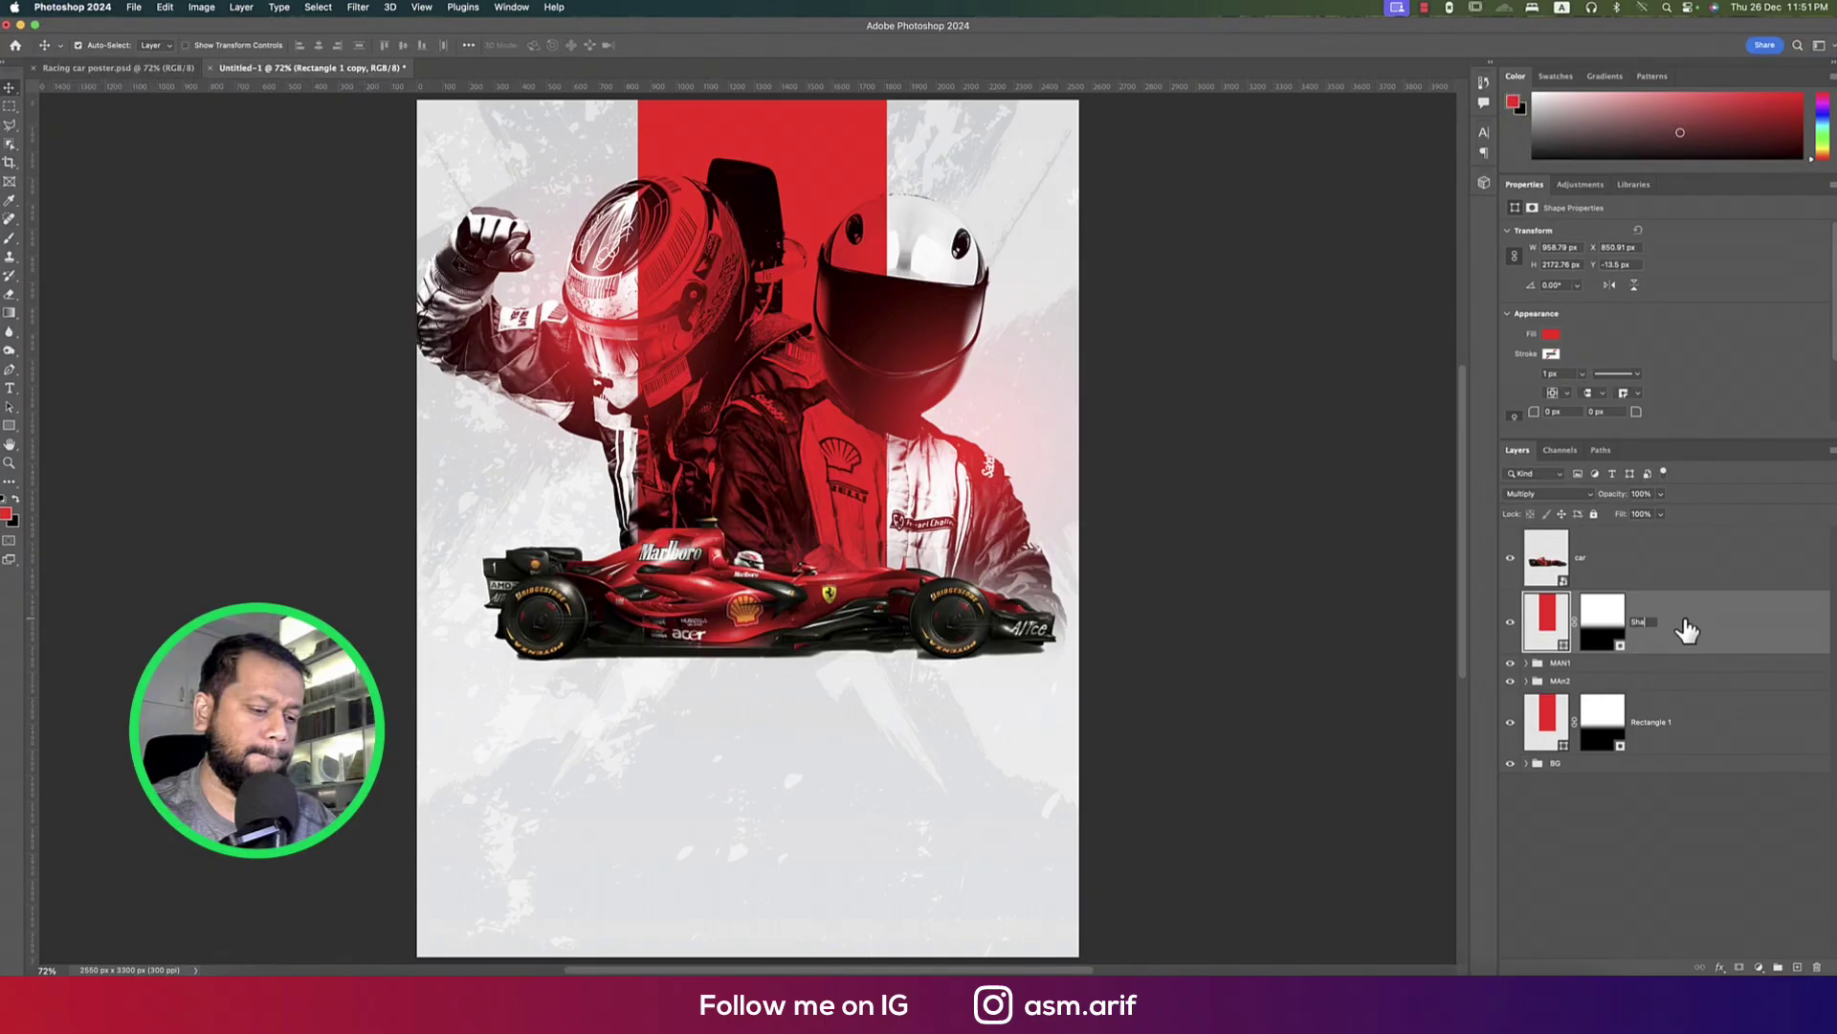
{"action": "type", "text": "Shape"}
{"action": "key", "text": "Return"}
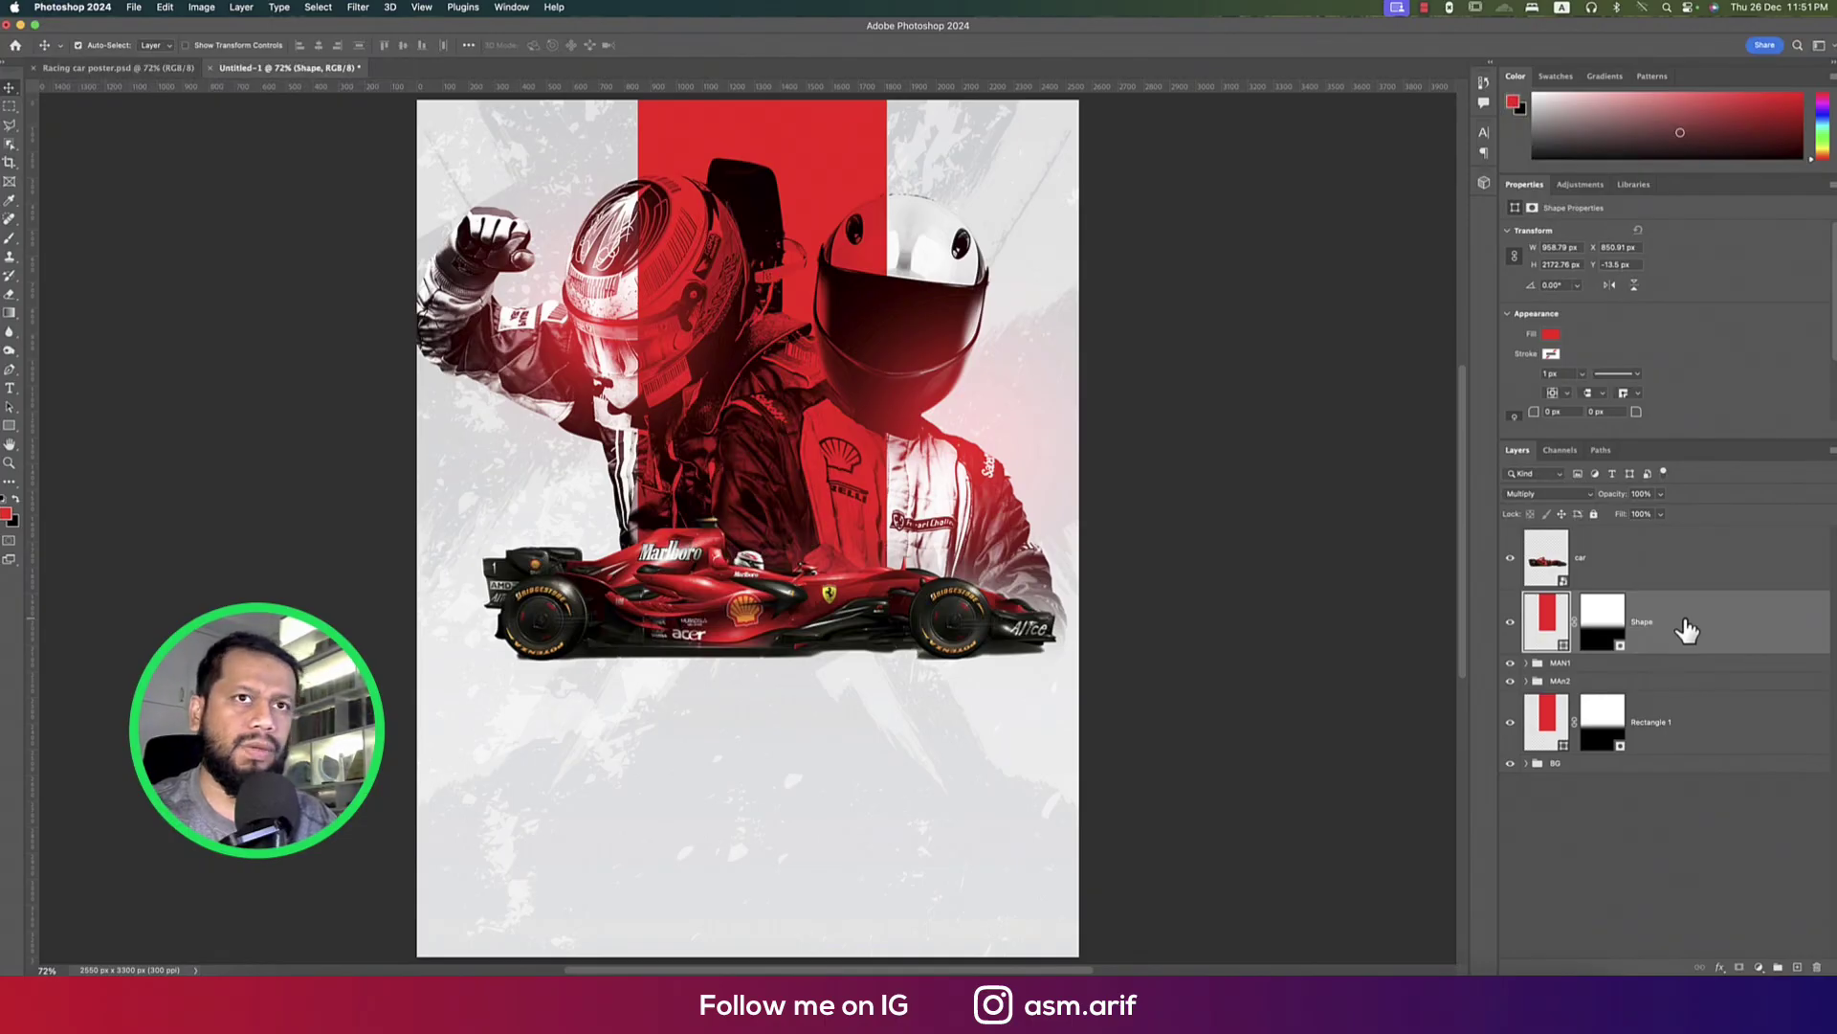
{"action": "double_click", "coordinate": [1662, 724]}
{"action": "key", "text": "BackSpace"}
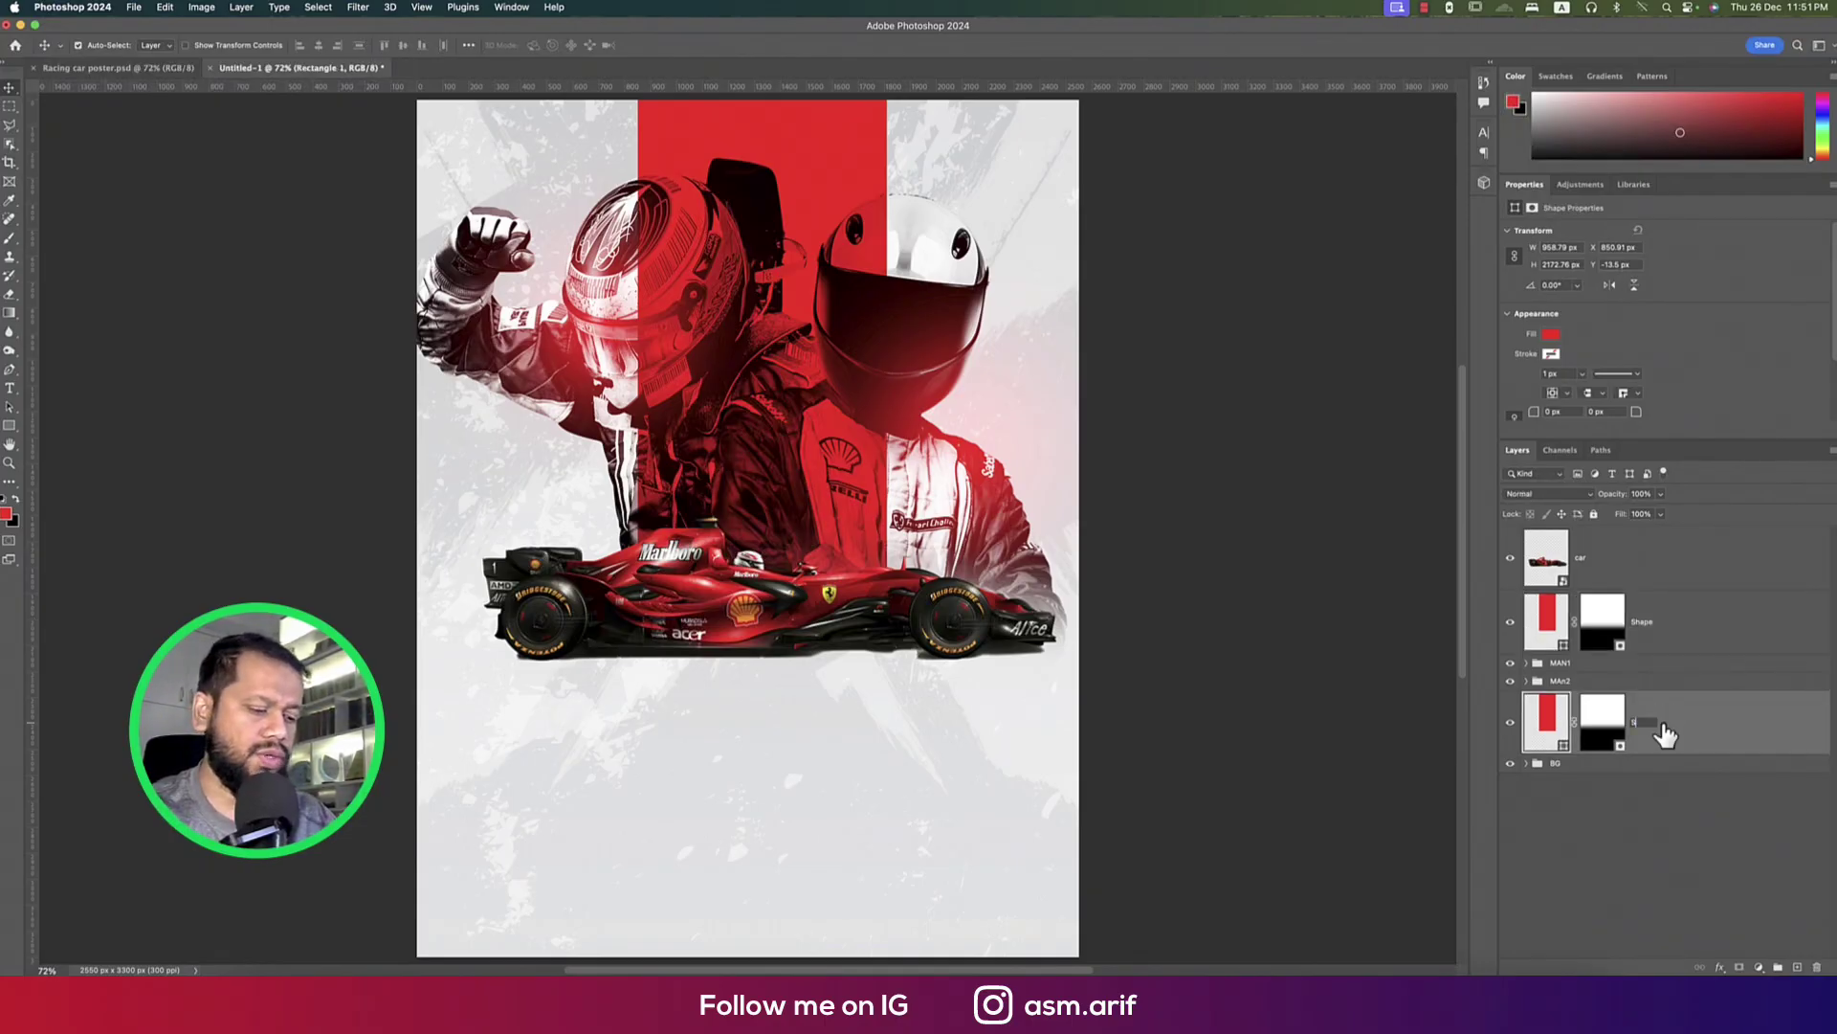
{"action": "type", "text": "Shape"}
{"action": "key", "text": "Return"}
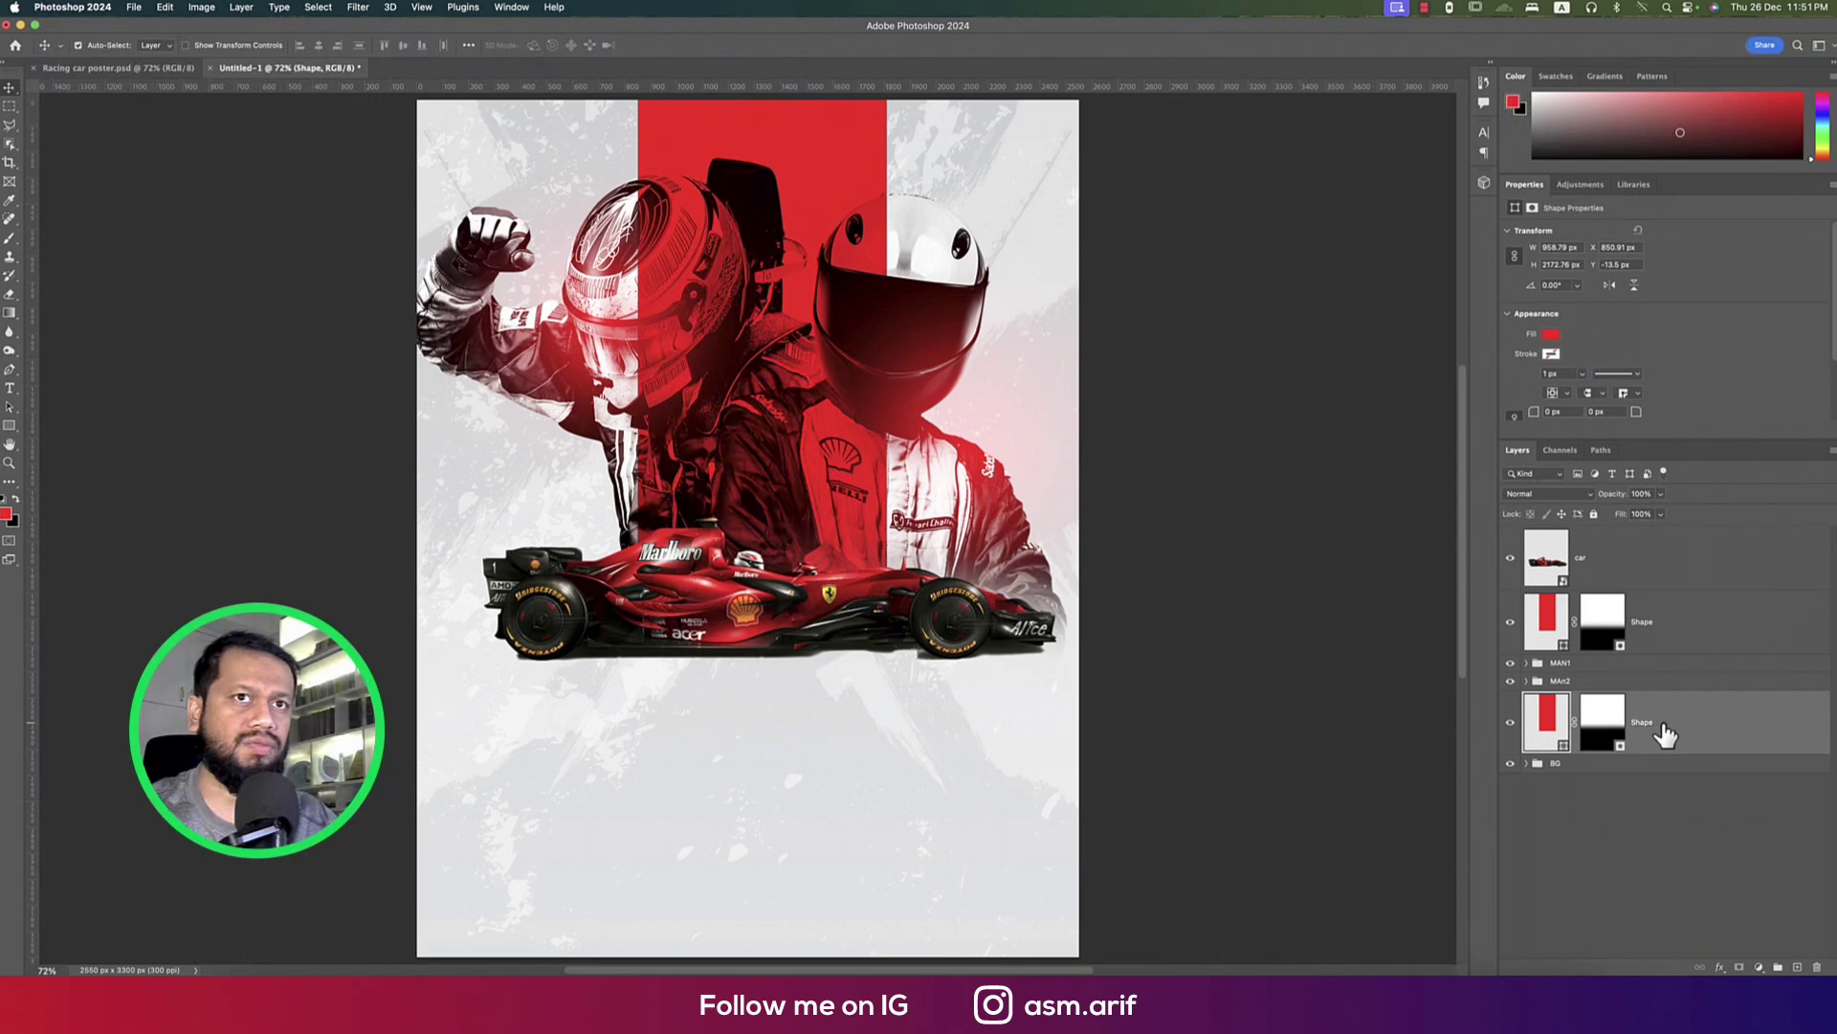
Place the pngegg (6) checkered flag as an embedded object above the BG group and enlarge it across the poster behind the drivers
{"action": "left_click", "coordinate": [1669, 776]}
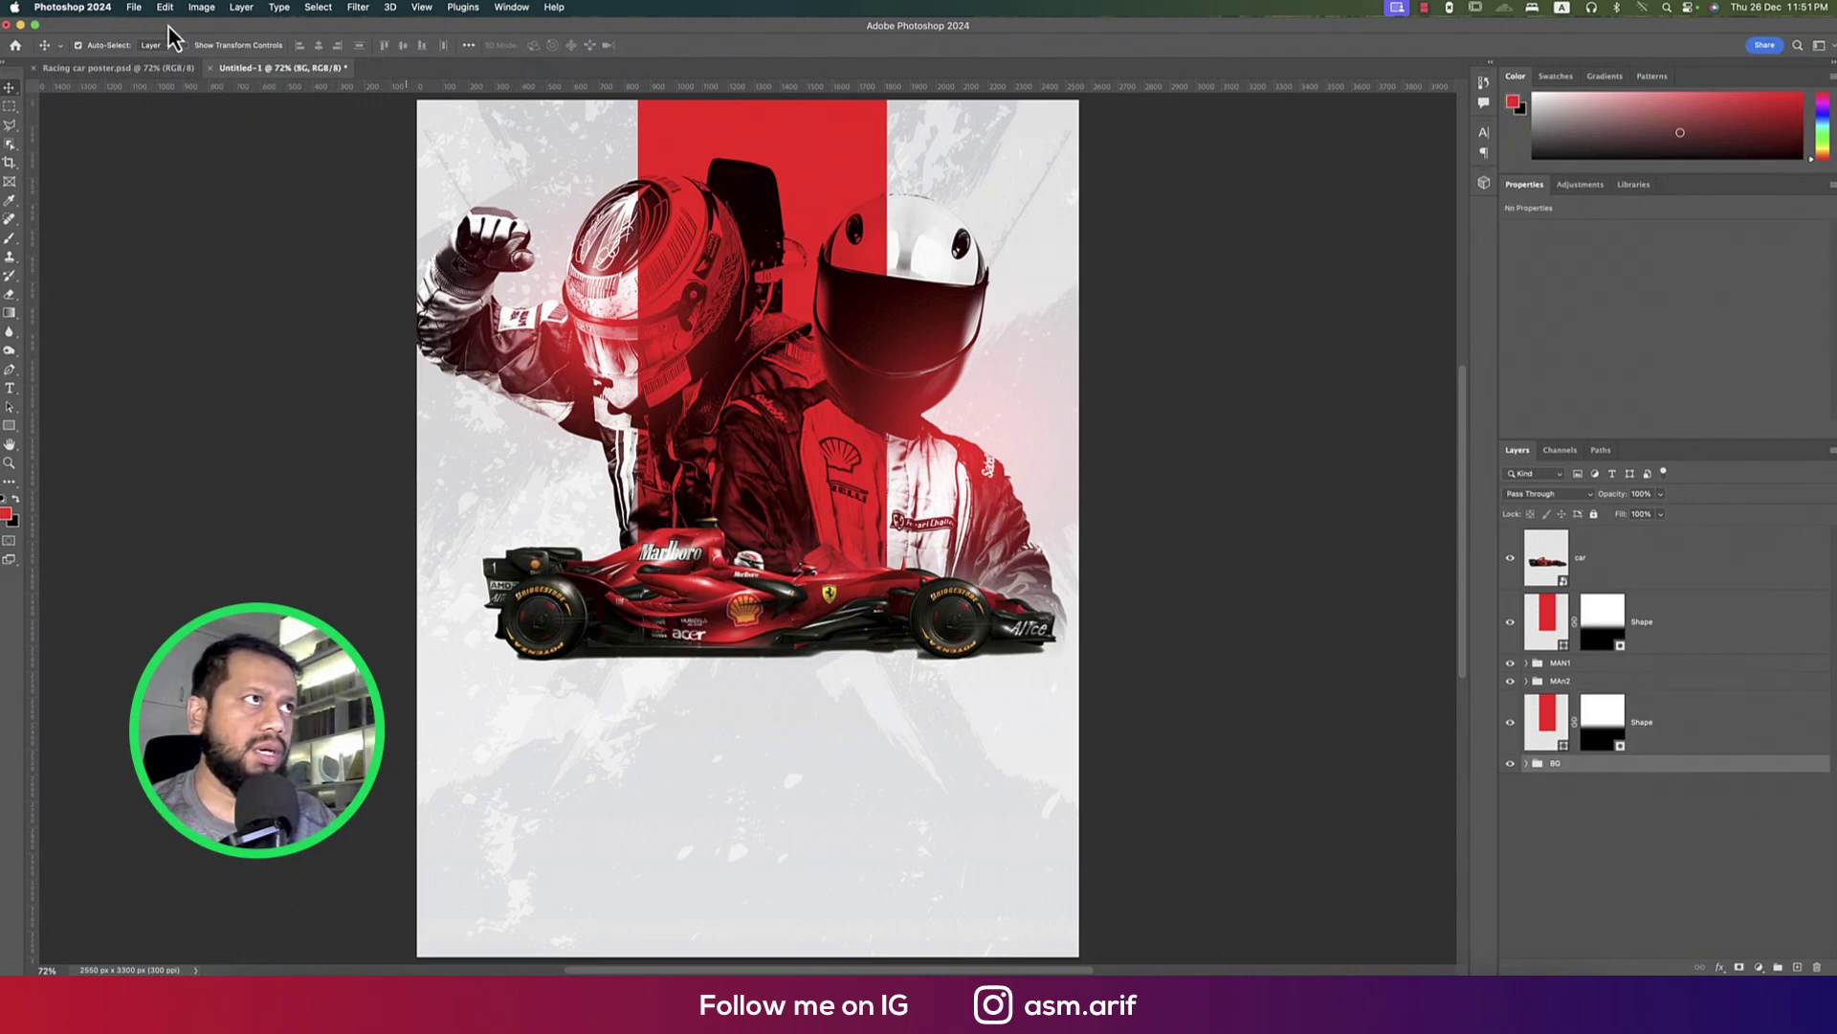
{"action": "left_click", "coordinate": [139, 12]}
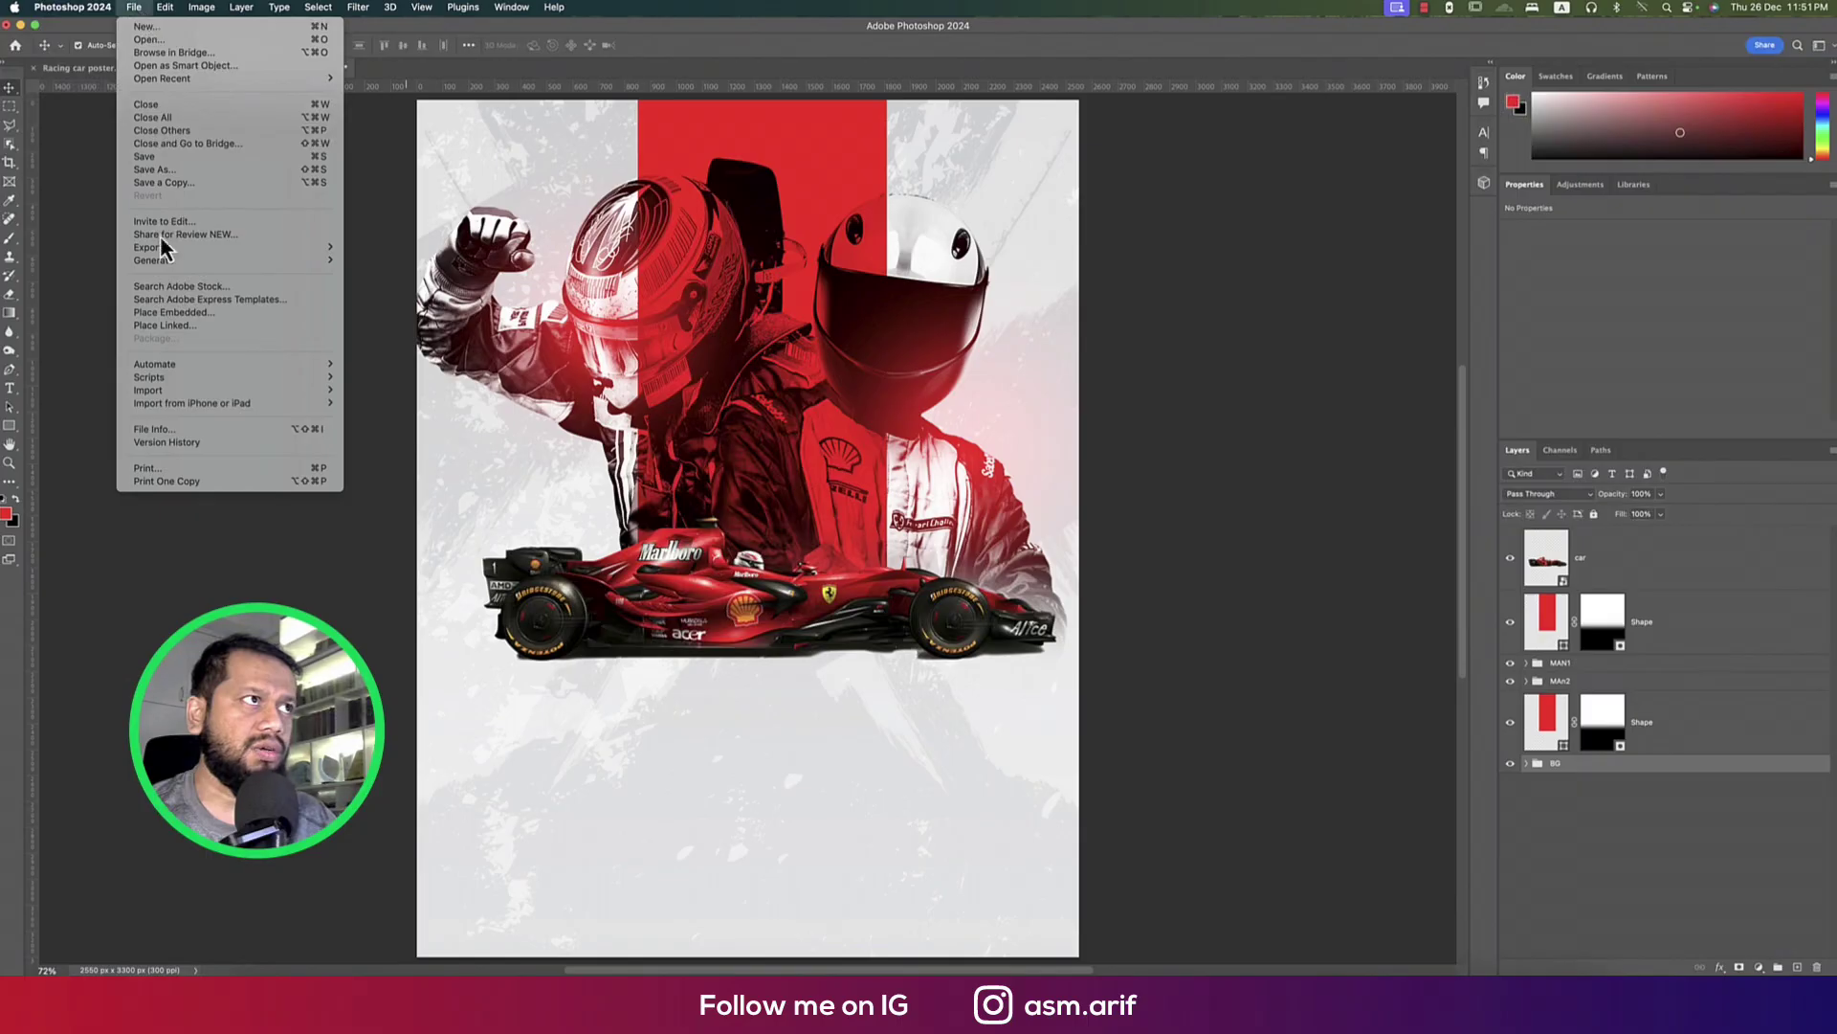
{"action": "left_click", "coordinate": [165, 322]}
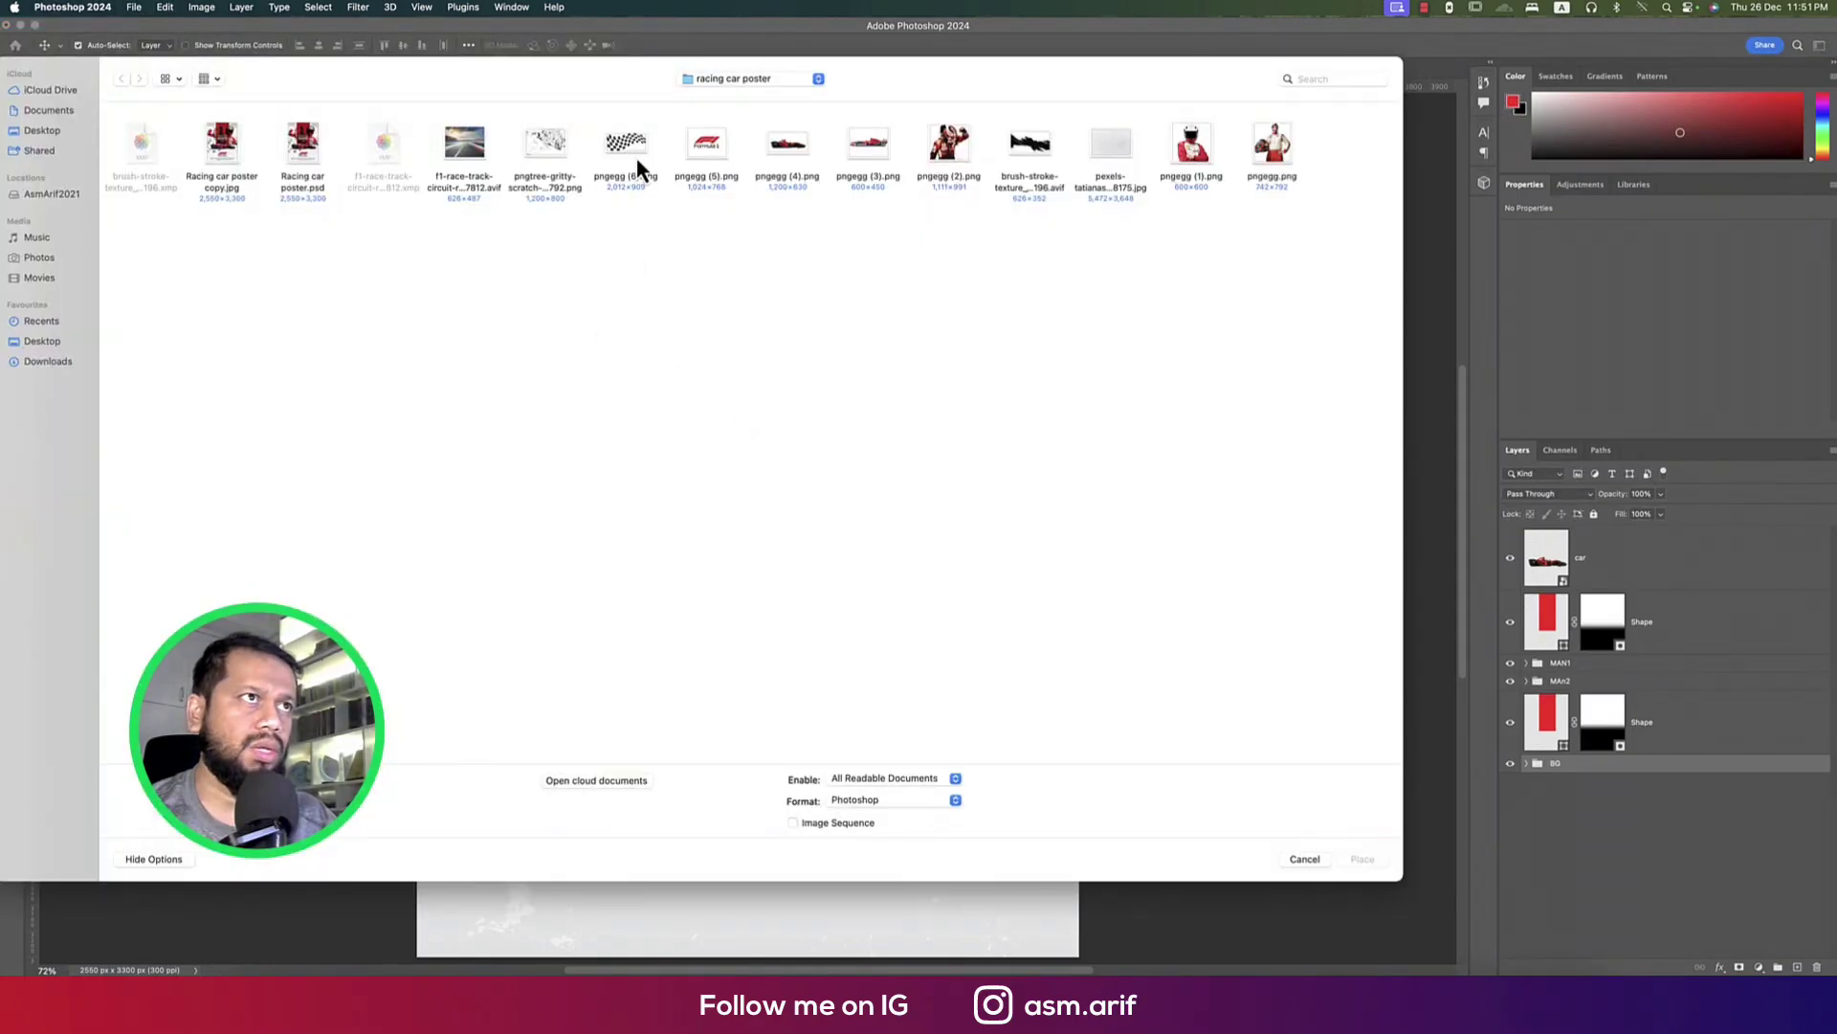
{"action": "double_click", "coordinate": [638, 151]}
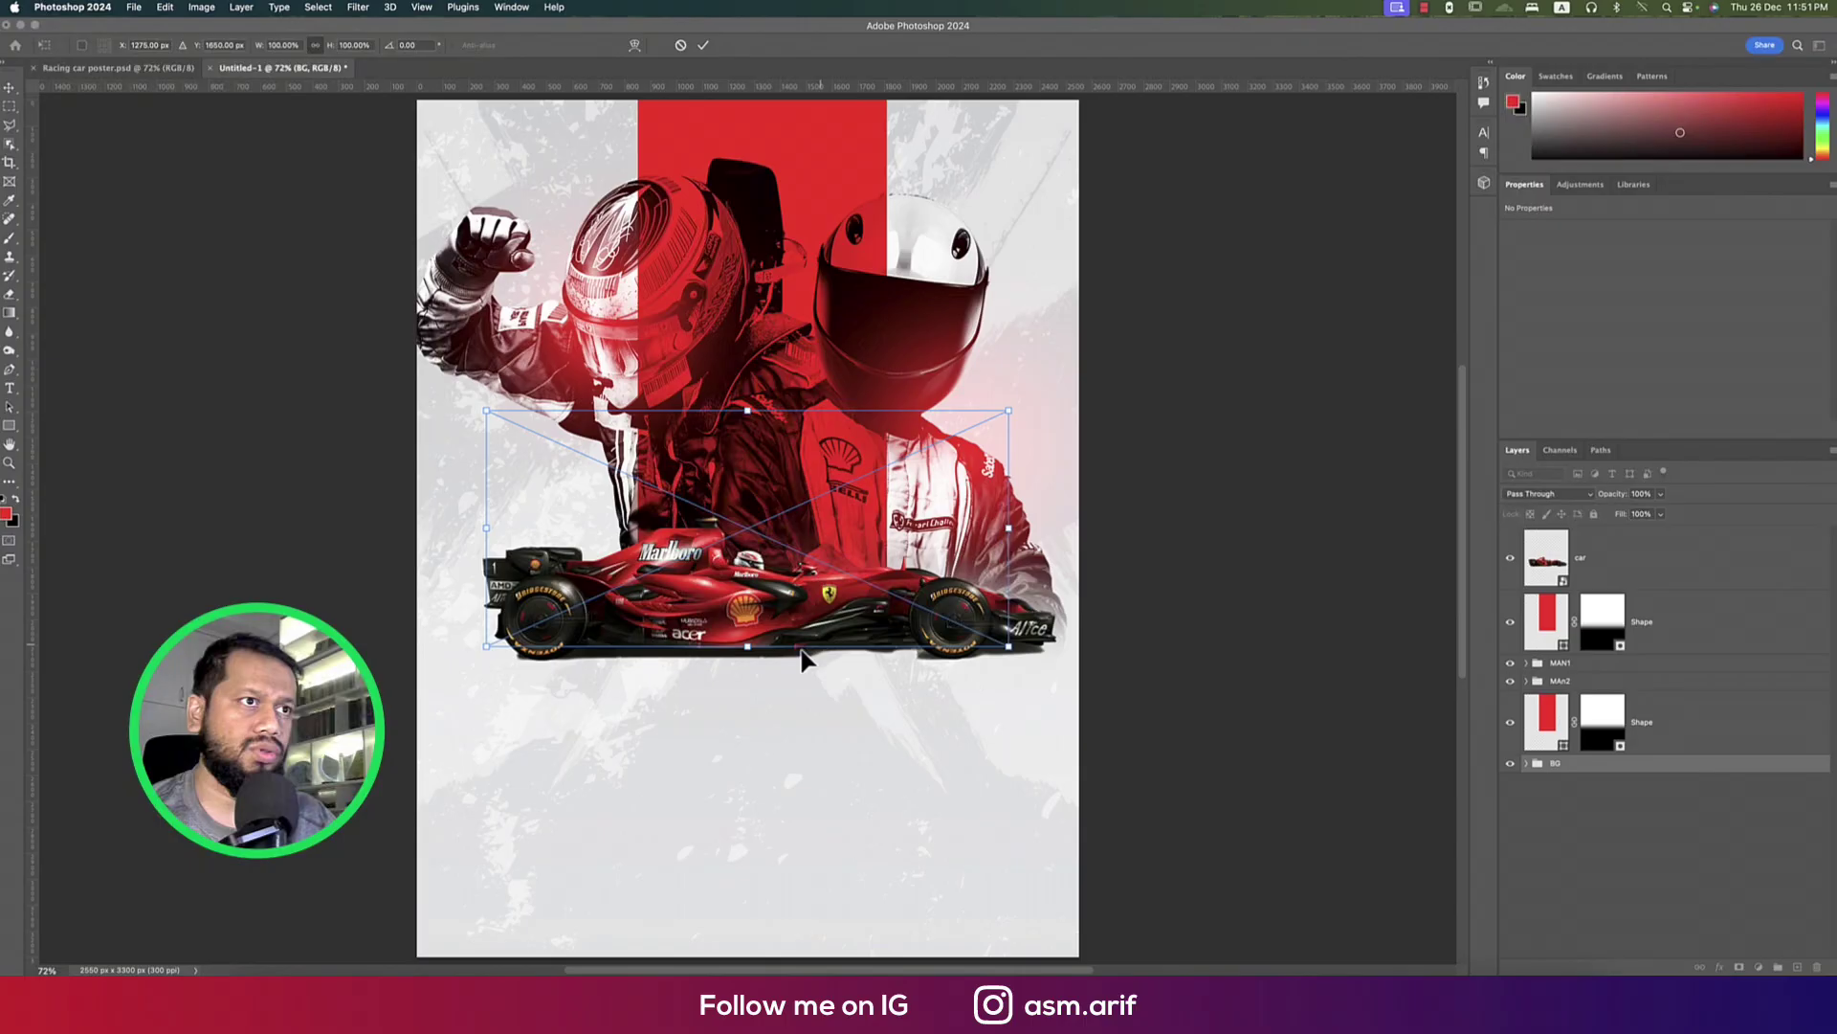
{"action": "left_click_drag", "start_coordinate": [750, 656], "coordinate": [795, 779]}
{"action": "left_click", "coordinate": [703, 45]}
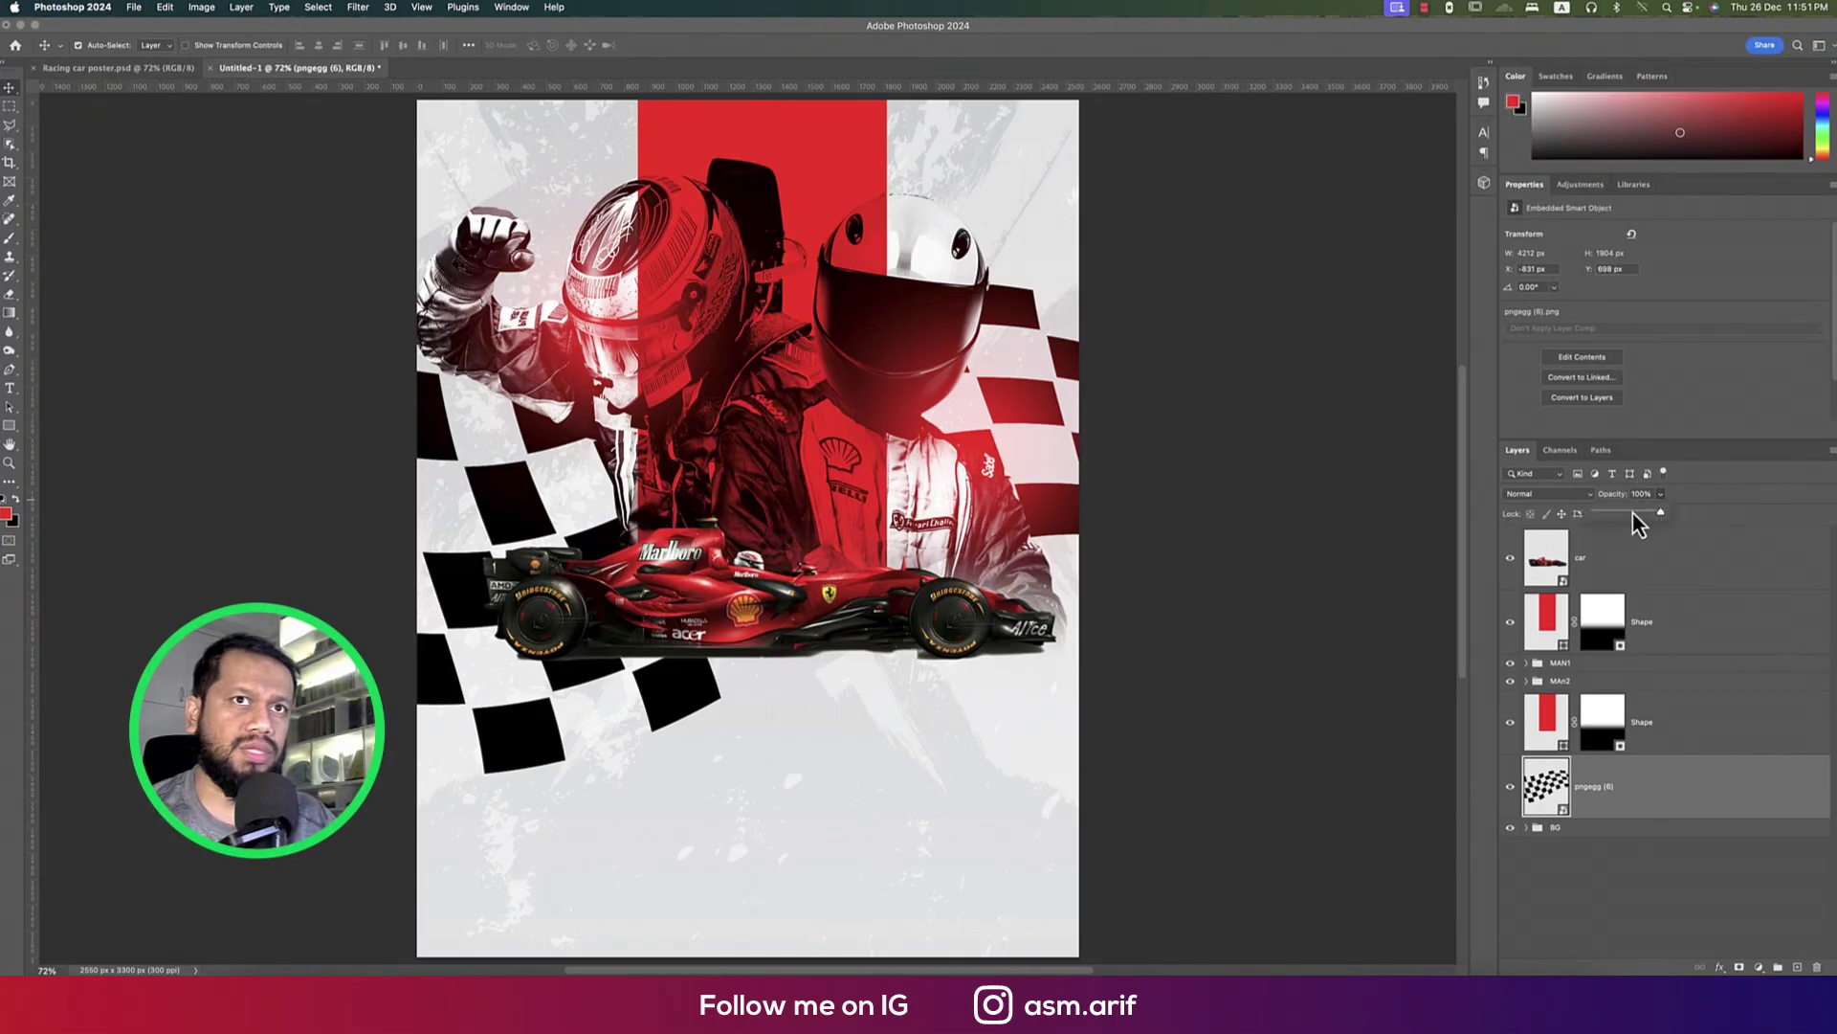
Lower the checkered flag's opacity to 46% and shift it slightly down and to the right
{"action": "left_click_drag", "start_coordinate": [1629, 513], "coordinate": [1627, 514]}
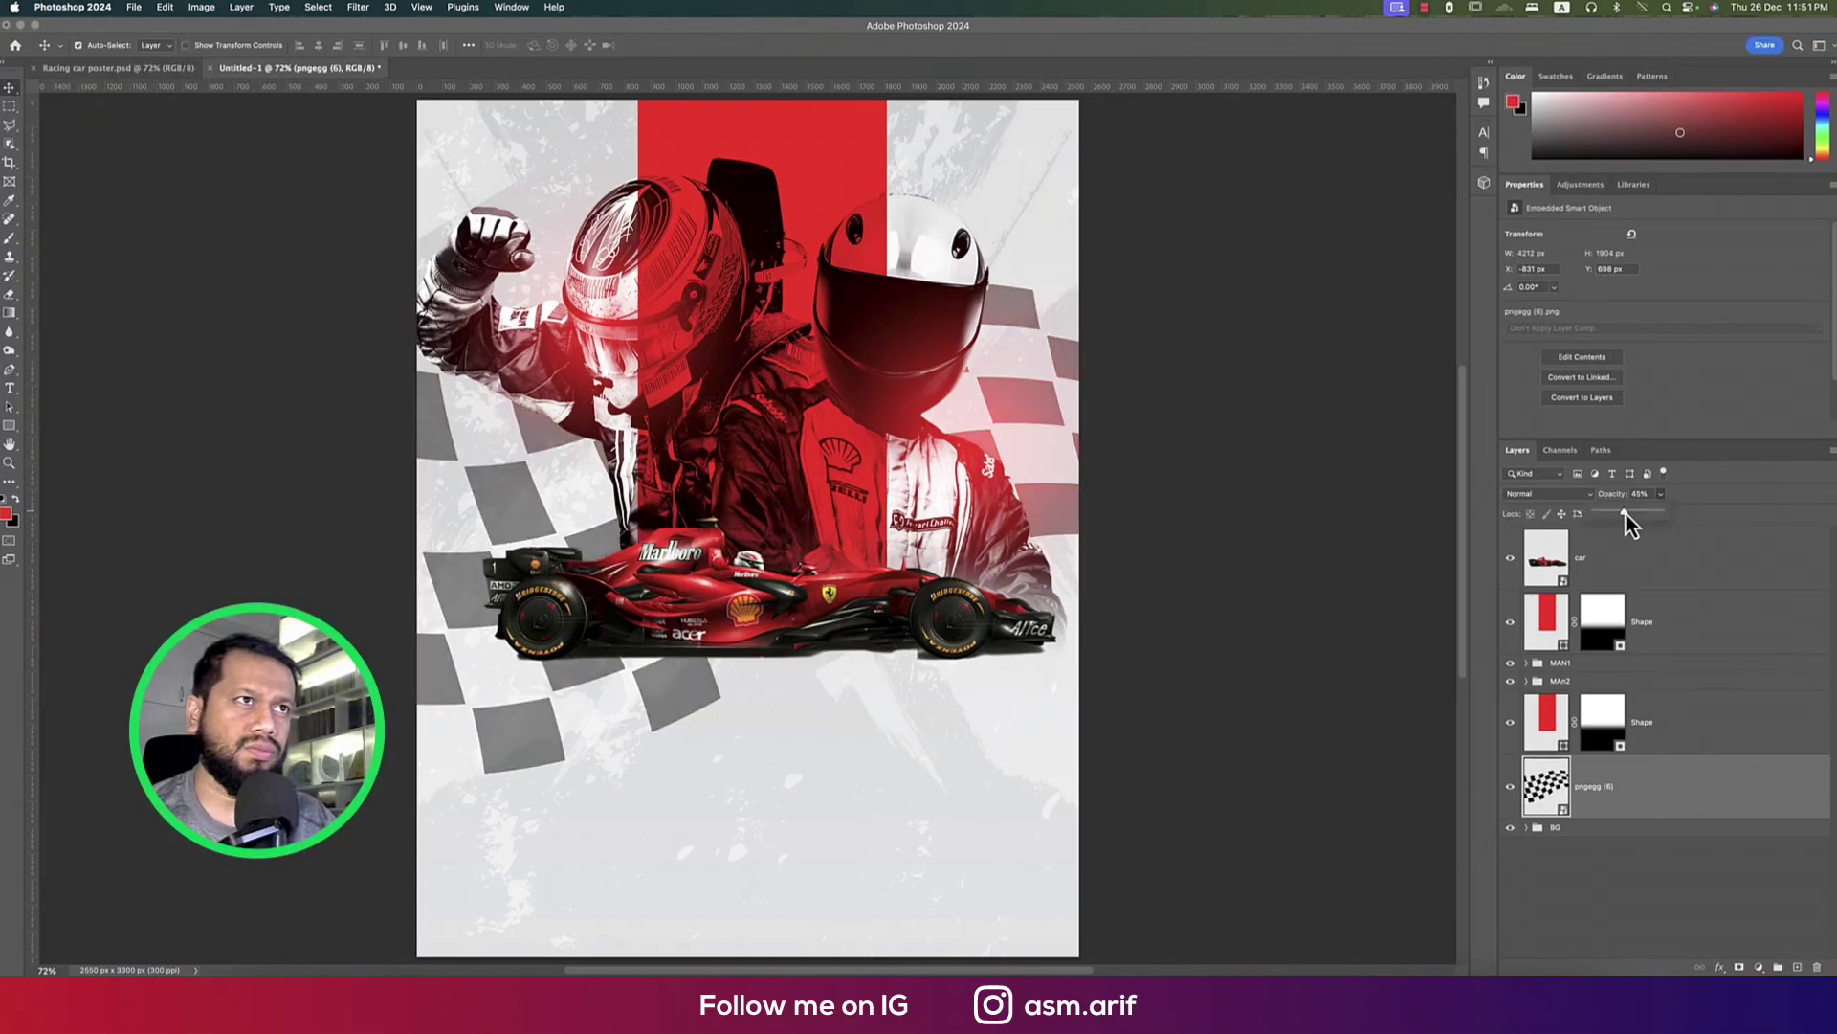
{"action": "left_click", "coordinate": [1291, 530]}
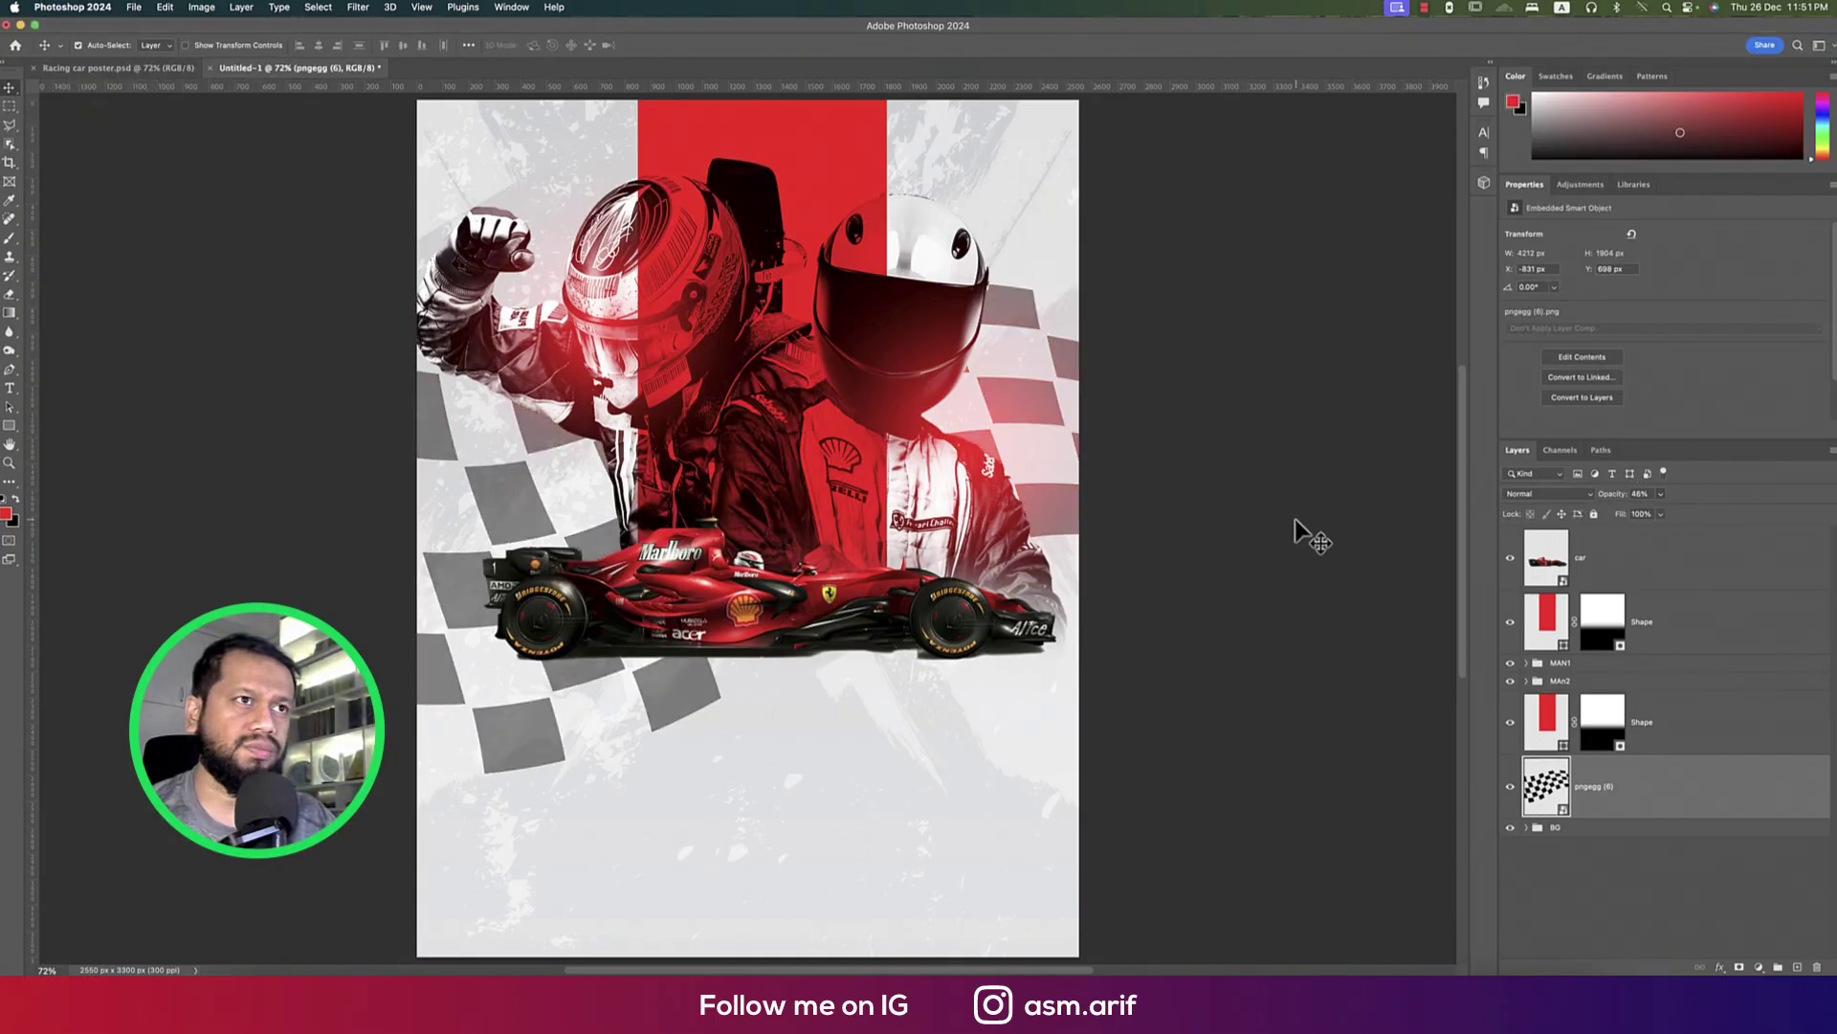
{"action": "mouse_move", "coordinate": [517, 744]}
{"action": "left_mouse_down"}
{"action": "mouse_move", "coordinate": [517, 822]}
{"action": "mouse_move", "coordinate": [494, 802]}
{"action": "mouse_move", "coordinate": [505, 756]}
{"action": "mouse_move", "coordinate": [548, 759]}
{"action": "left_mouse_up"}
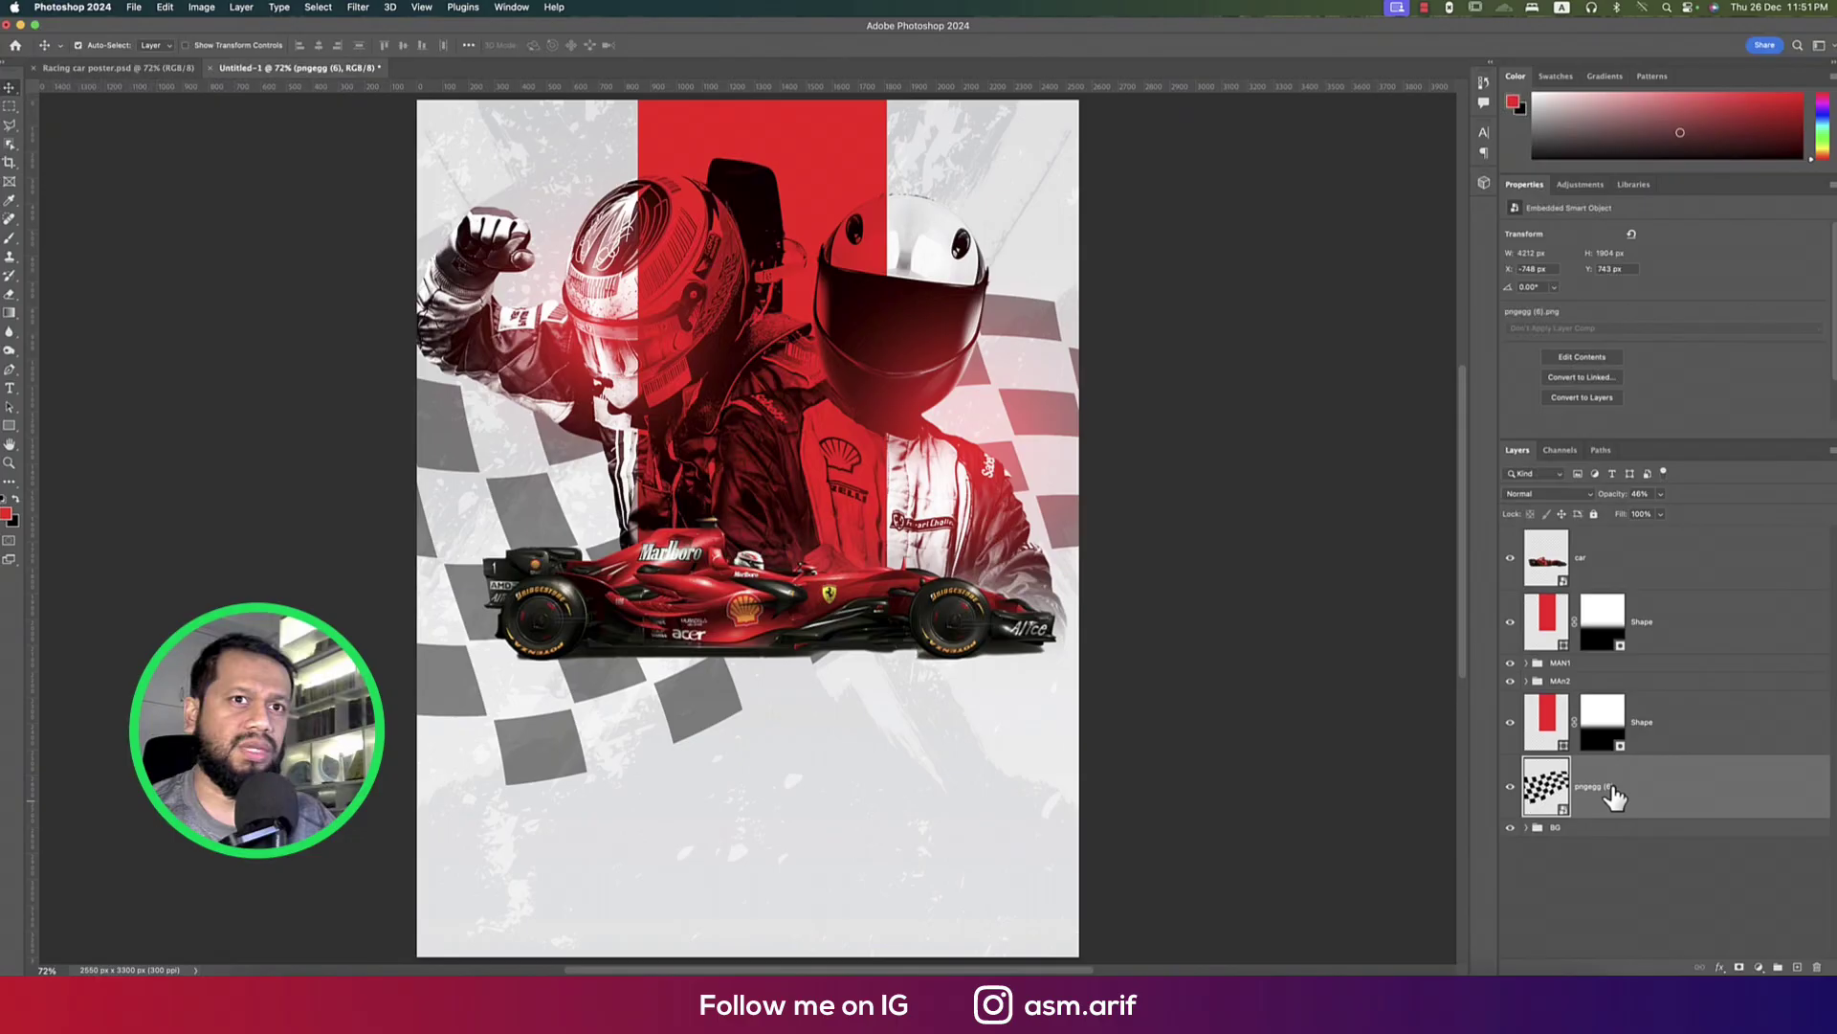
Place the f1-race-track-circuit image as an embedded object above the flag layer, scaled to about 683% to cover the whole poster
{"action": "left_click", "coordinate": [134, 14]}
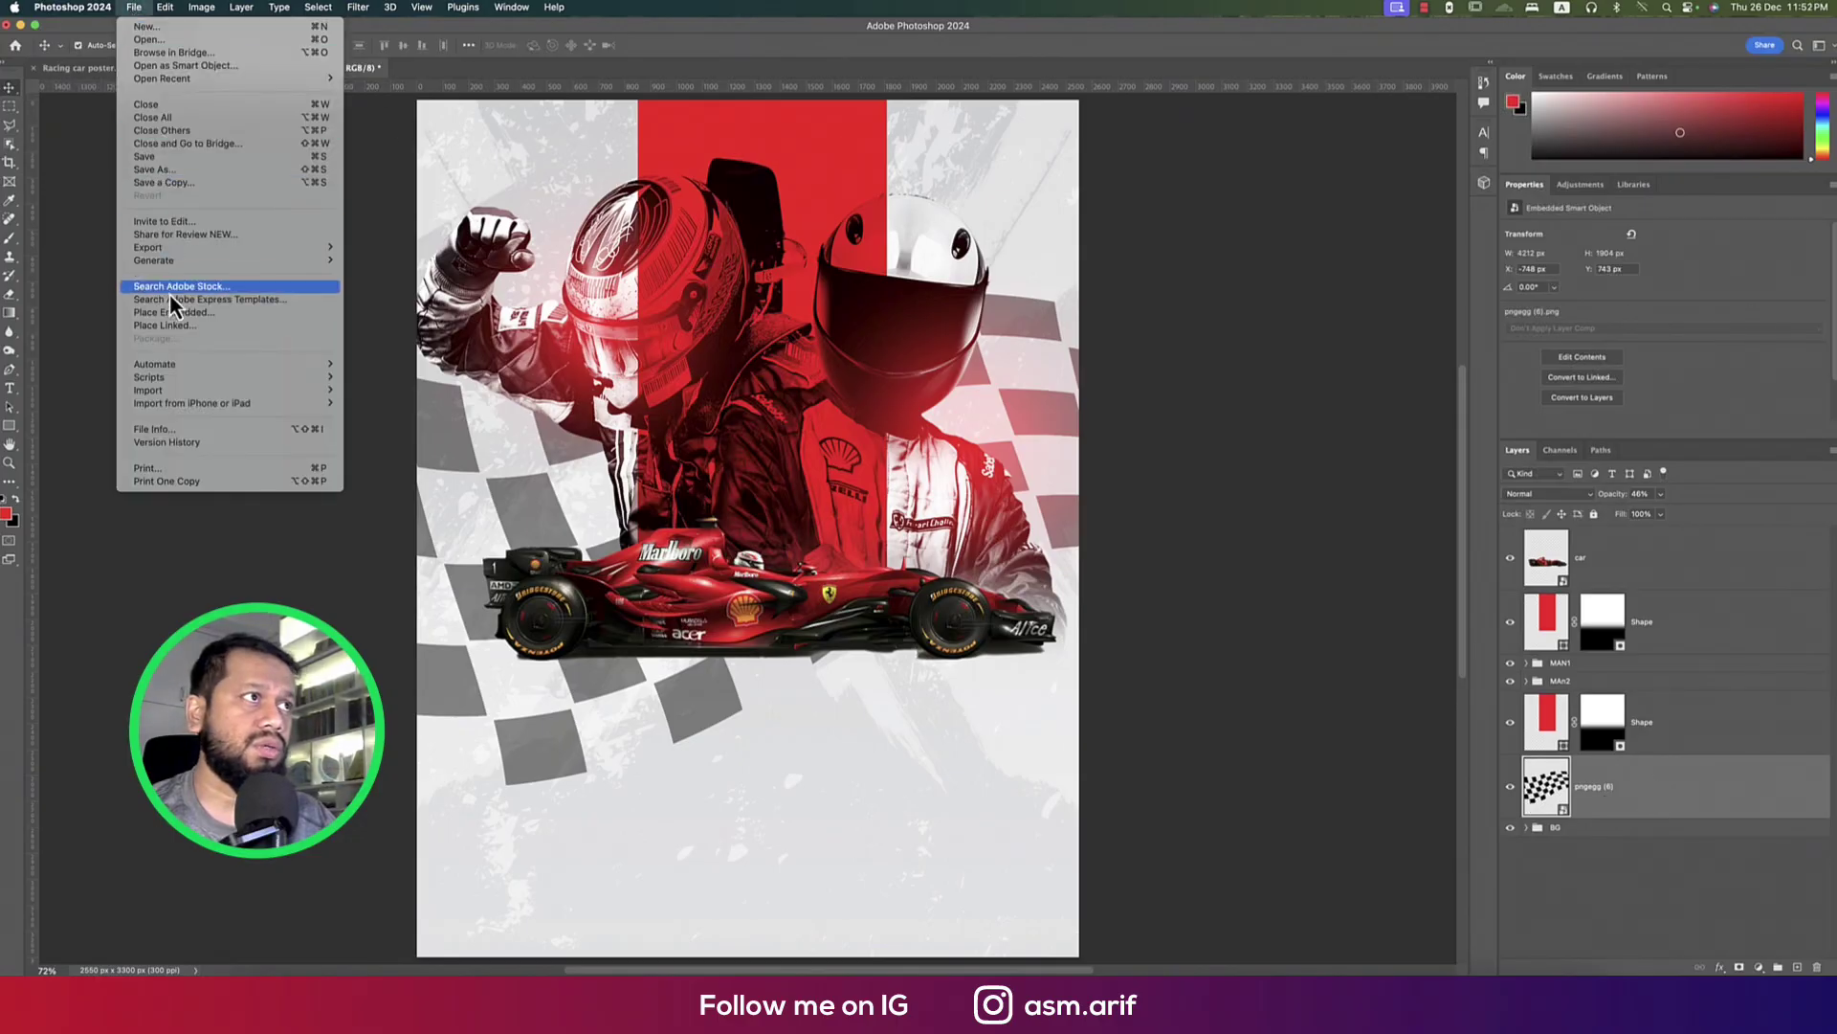
{"action": "left_click", "coordinate": [174, 314]}
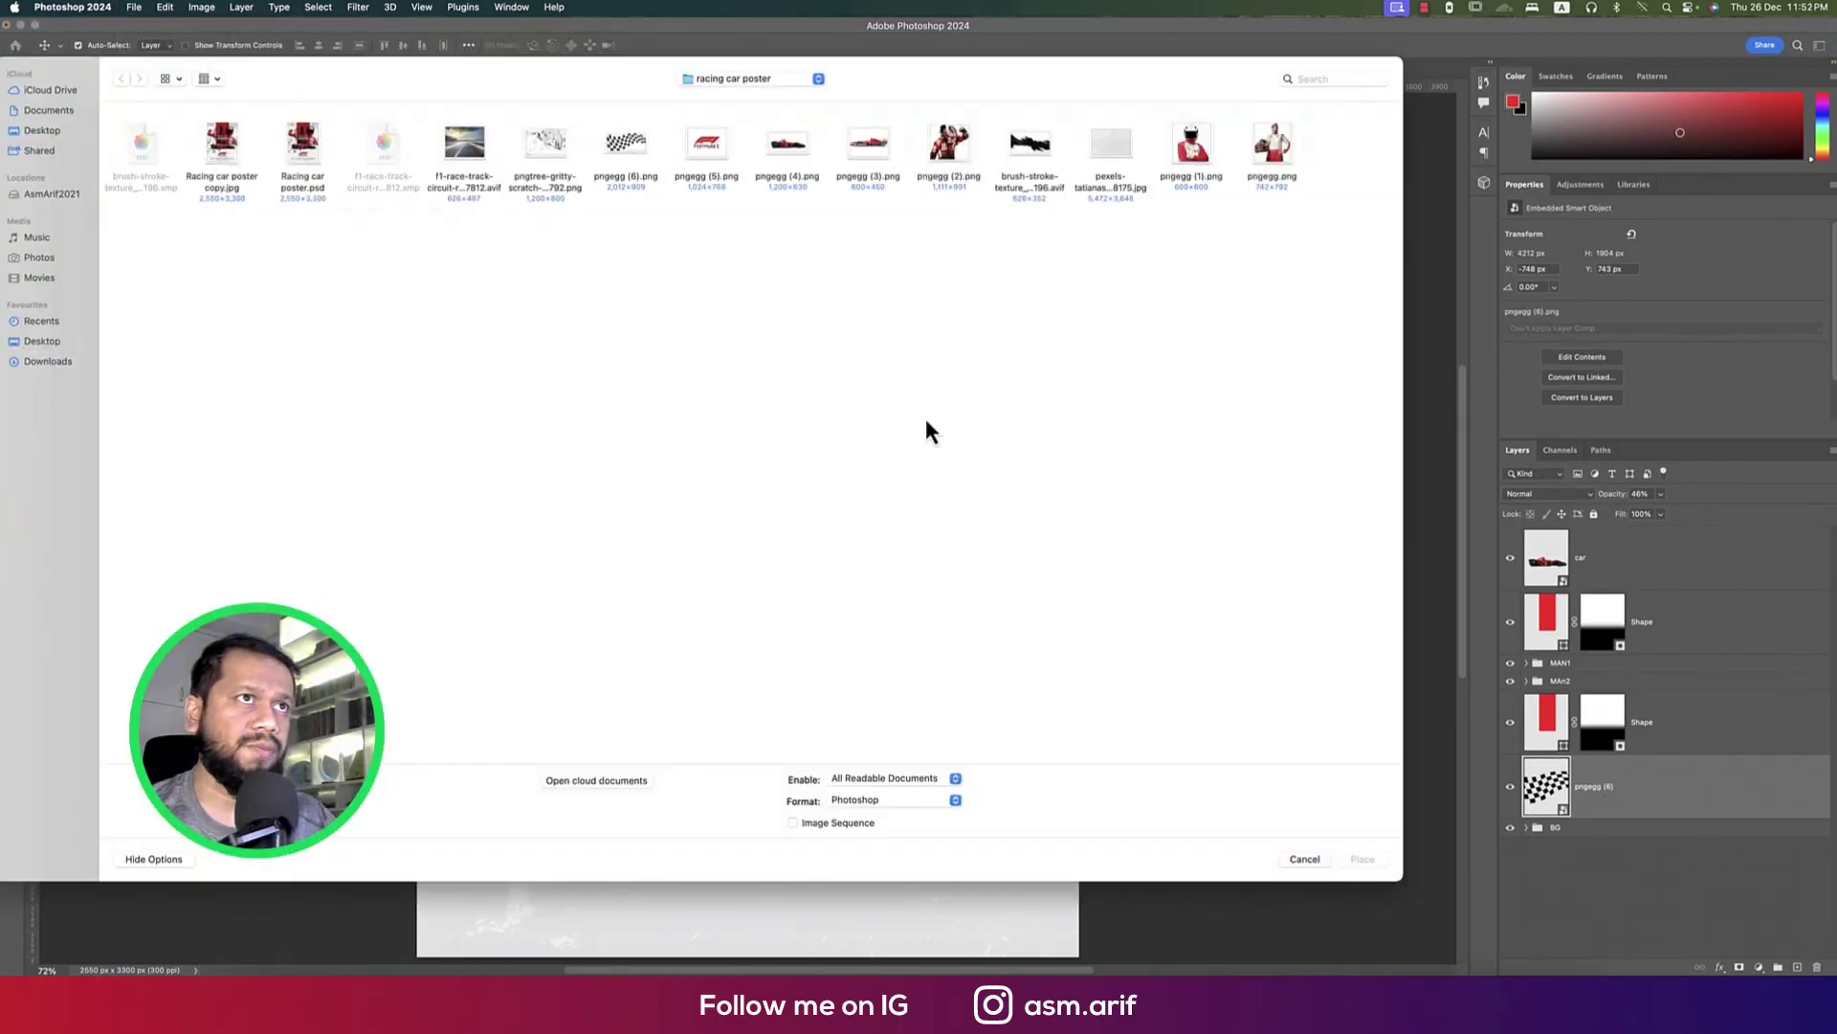
{"action": "double_click", "coordinate": [472, 147]}
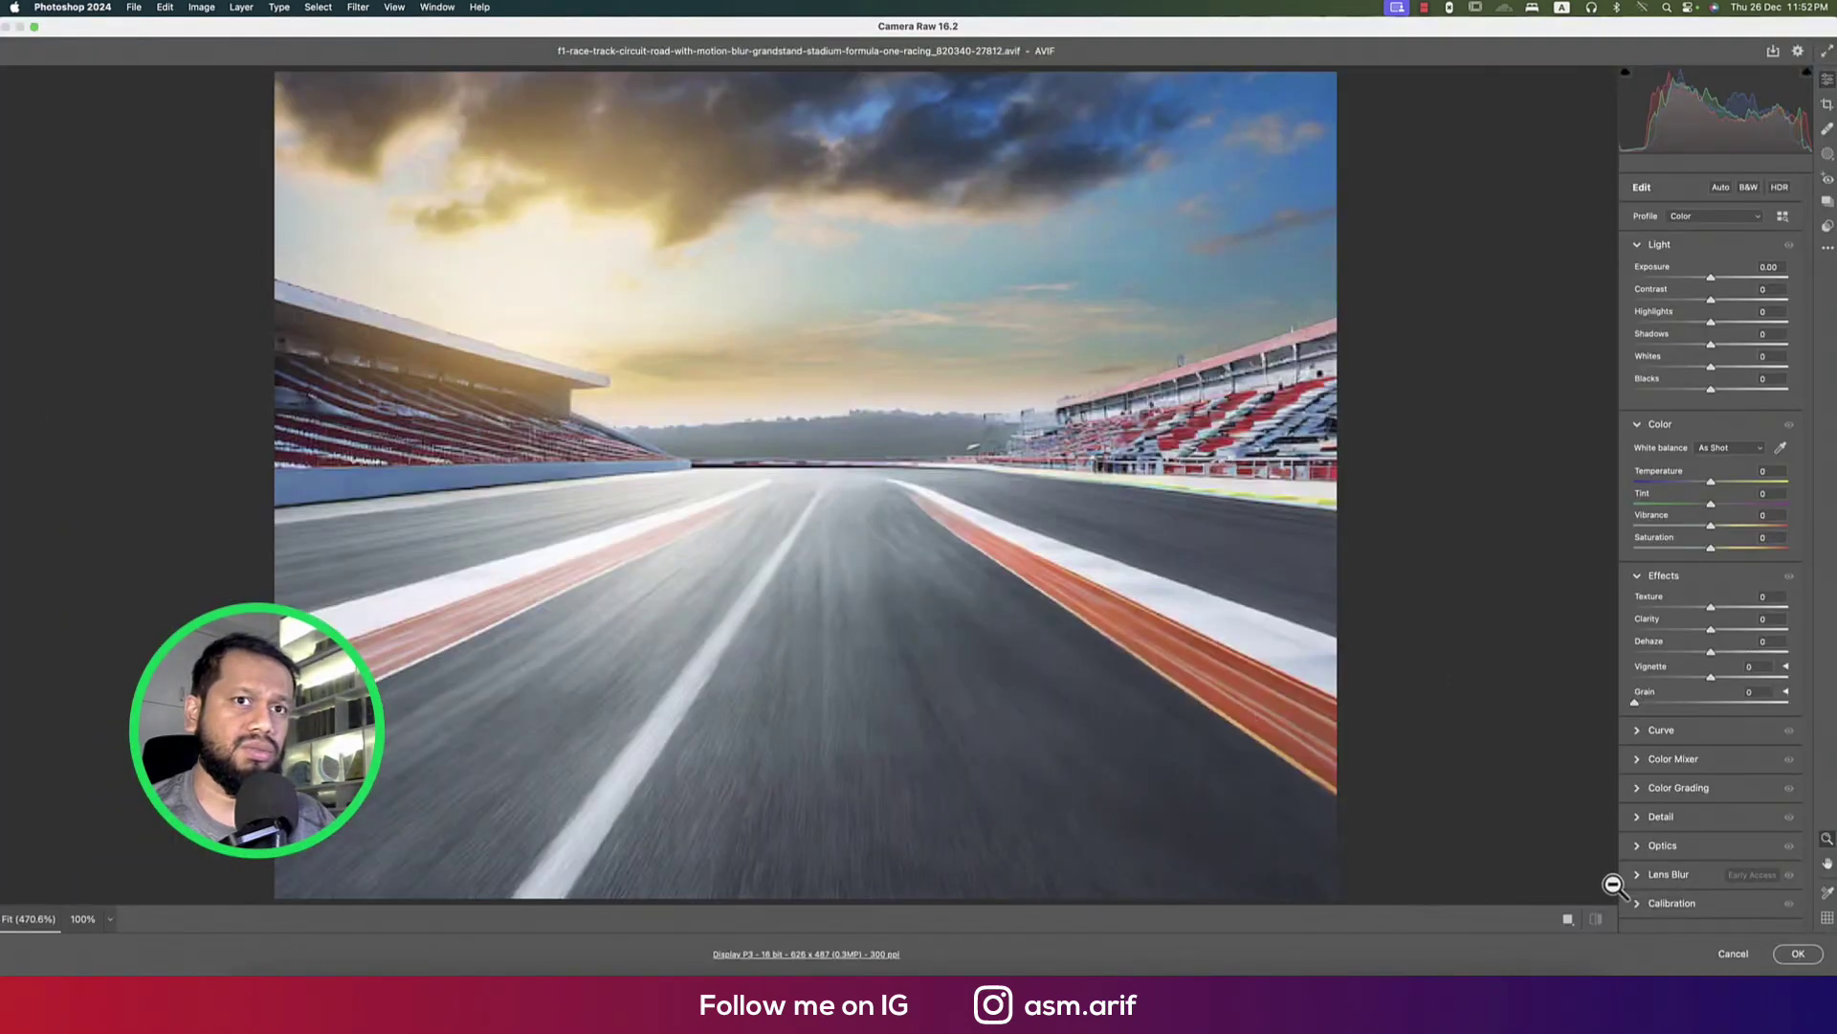
{"action": "left_click", "coordinate": [1797, 955]}
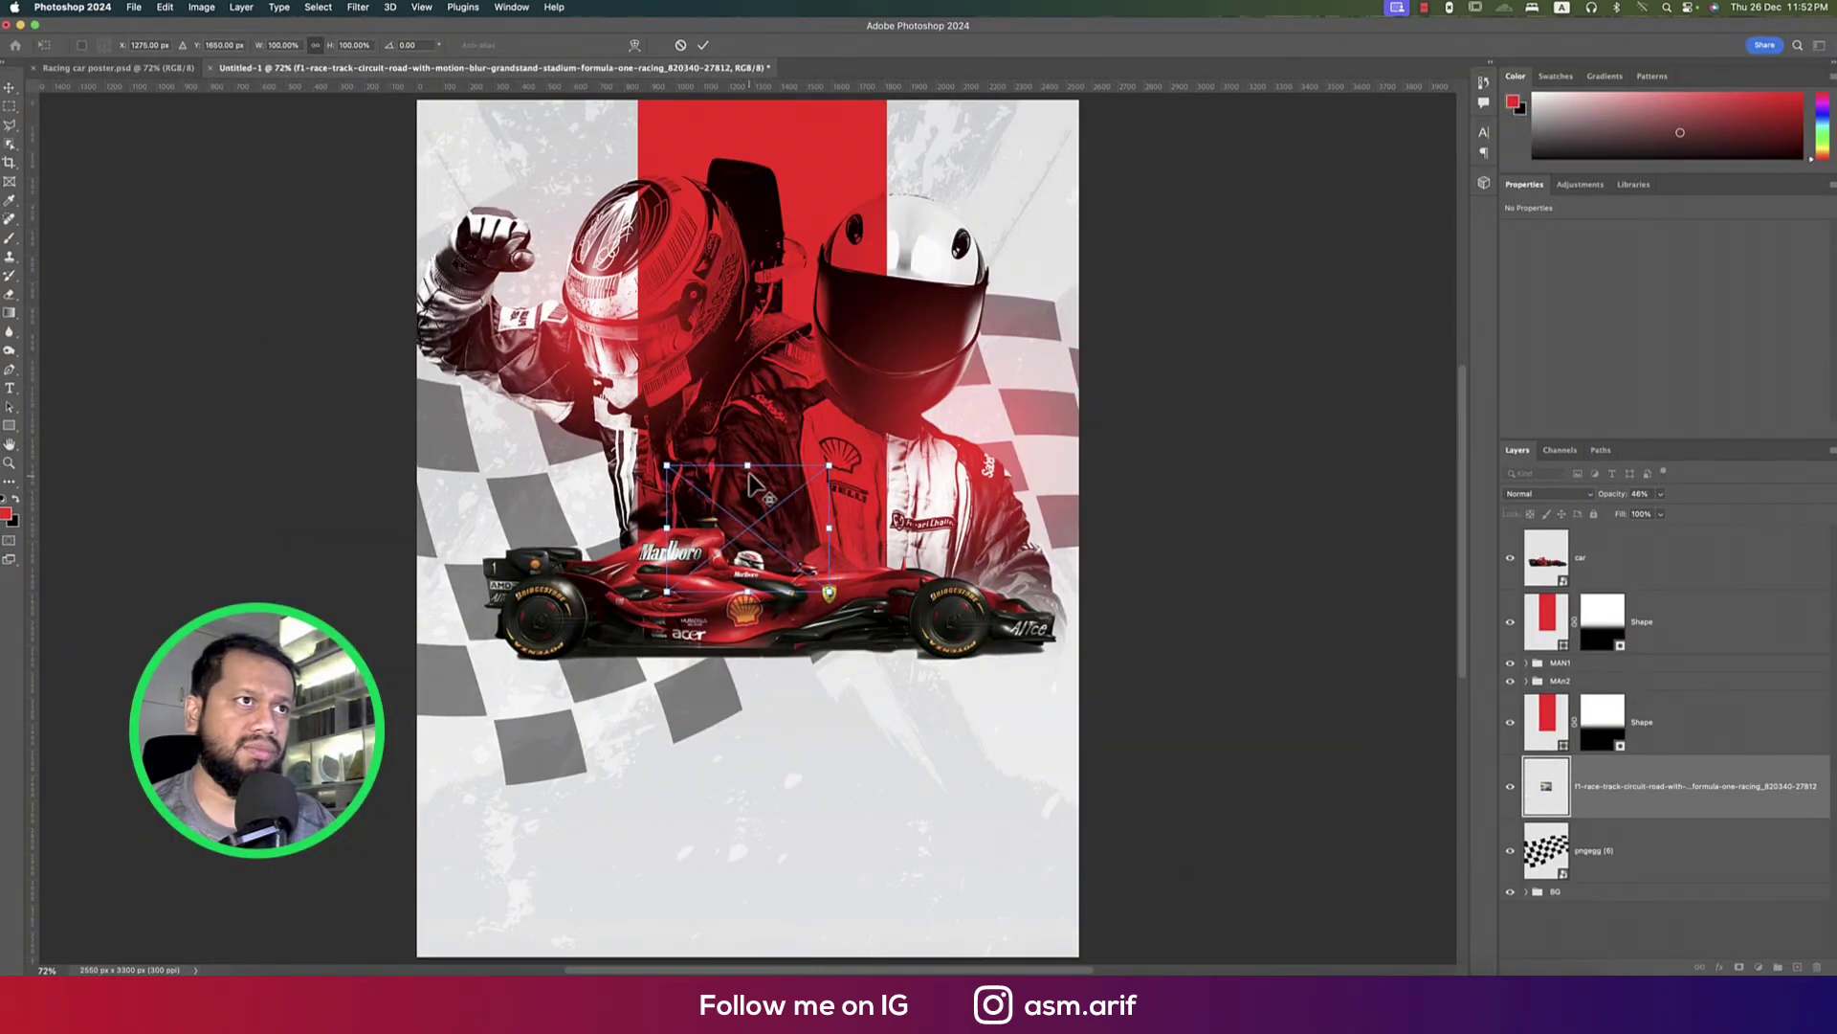
{"action": "left_click_drag", "start_coordinate": [750, 468], "coordinate": [781, 102]}
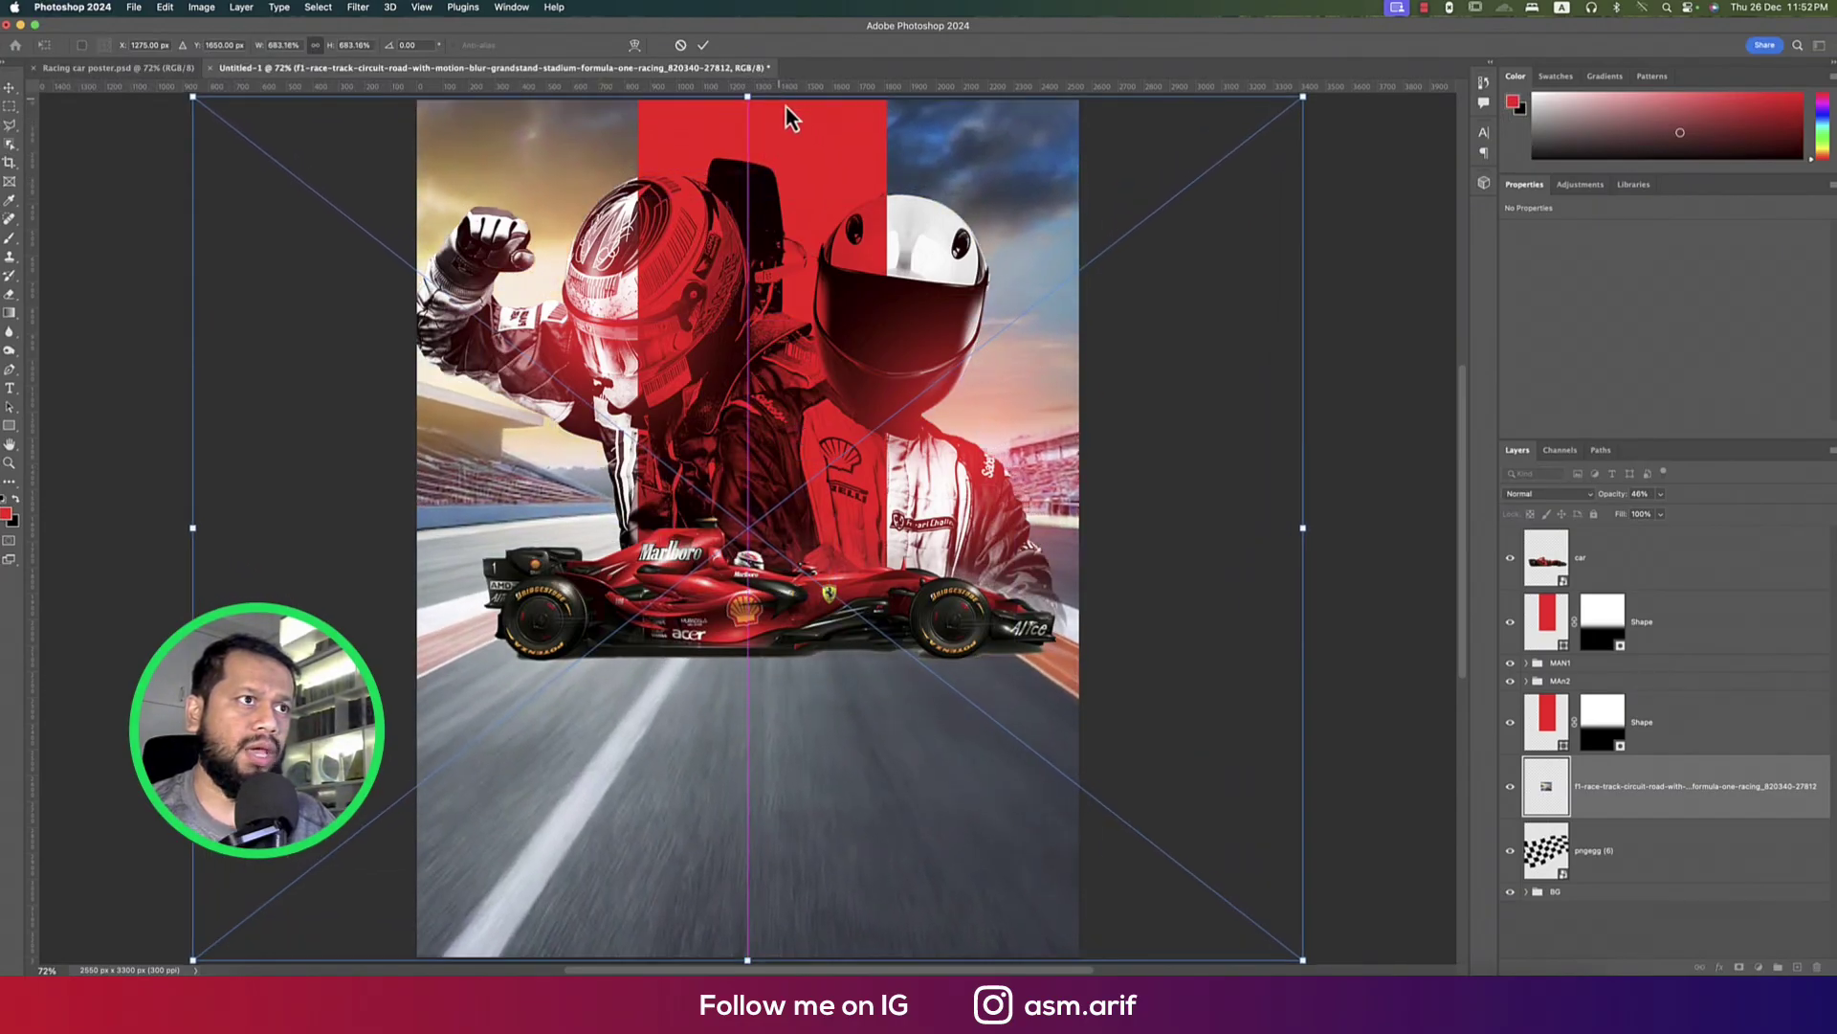
{"action": "left_click", "coordinate": [704, 44]}
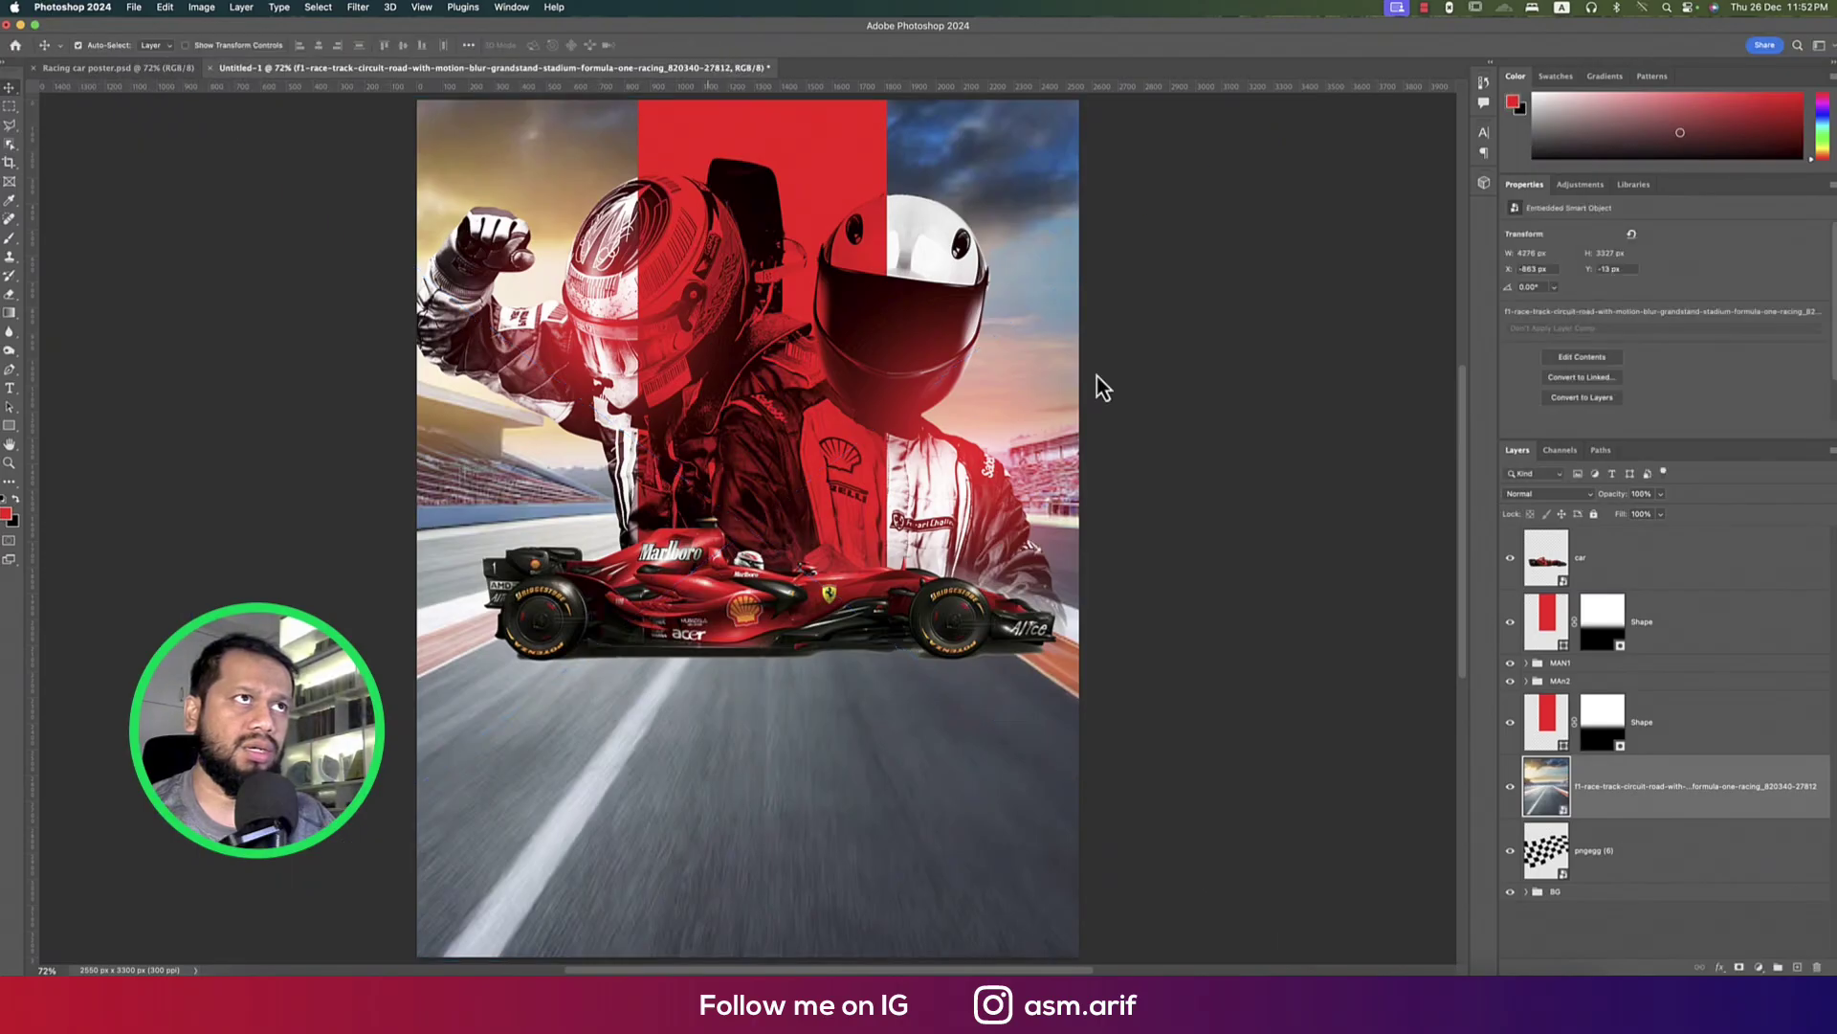
Rasterize the race track layer and rename it as field
{"action": "right_click", "coordinate": [1677, 802]}
{"action": "left_click", "coordinate": [1698, 594]}
{"action": "double_click", "coordinate": [1608, 786]}
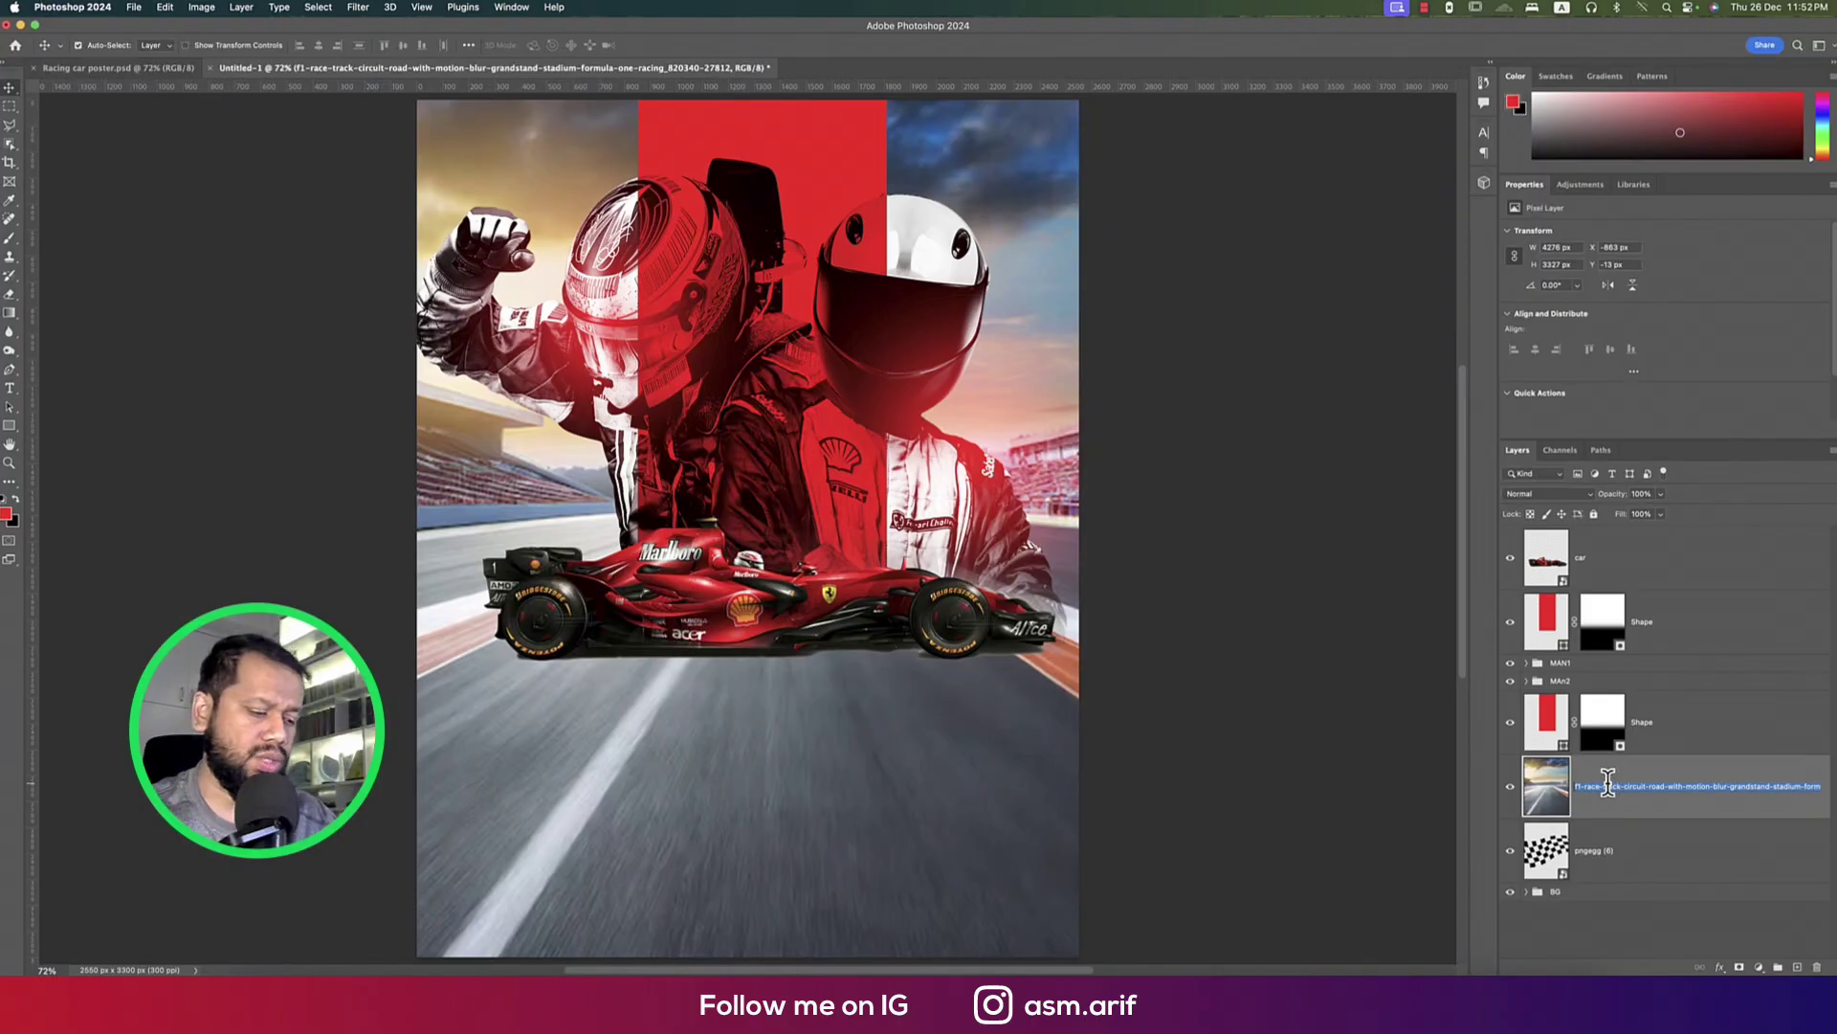
{"action": "key", "text": "BackSpace"}
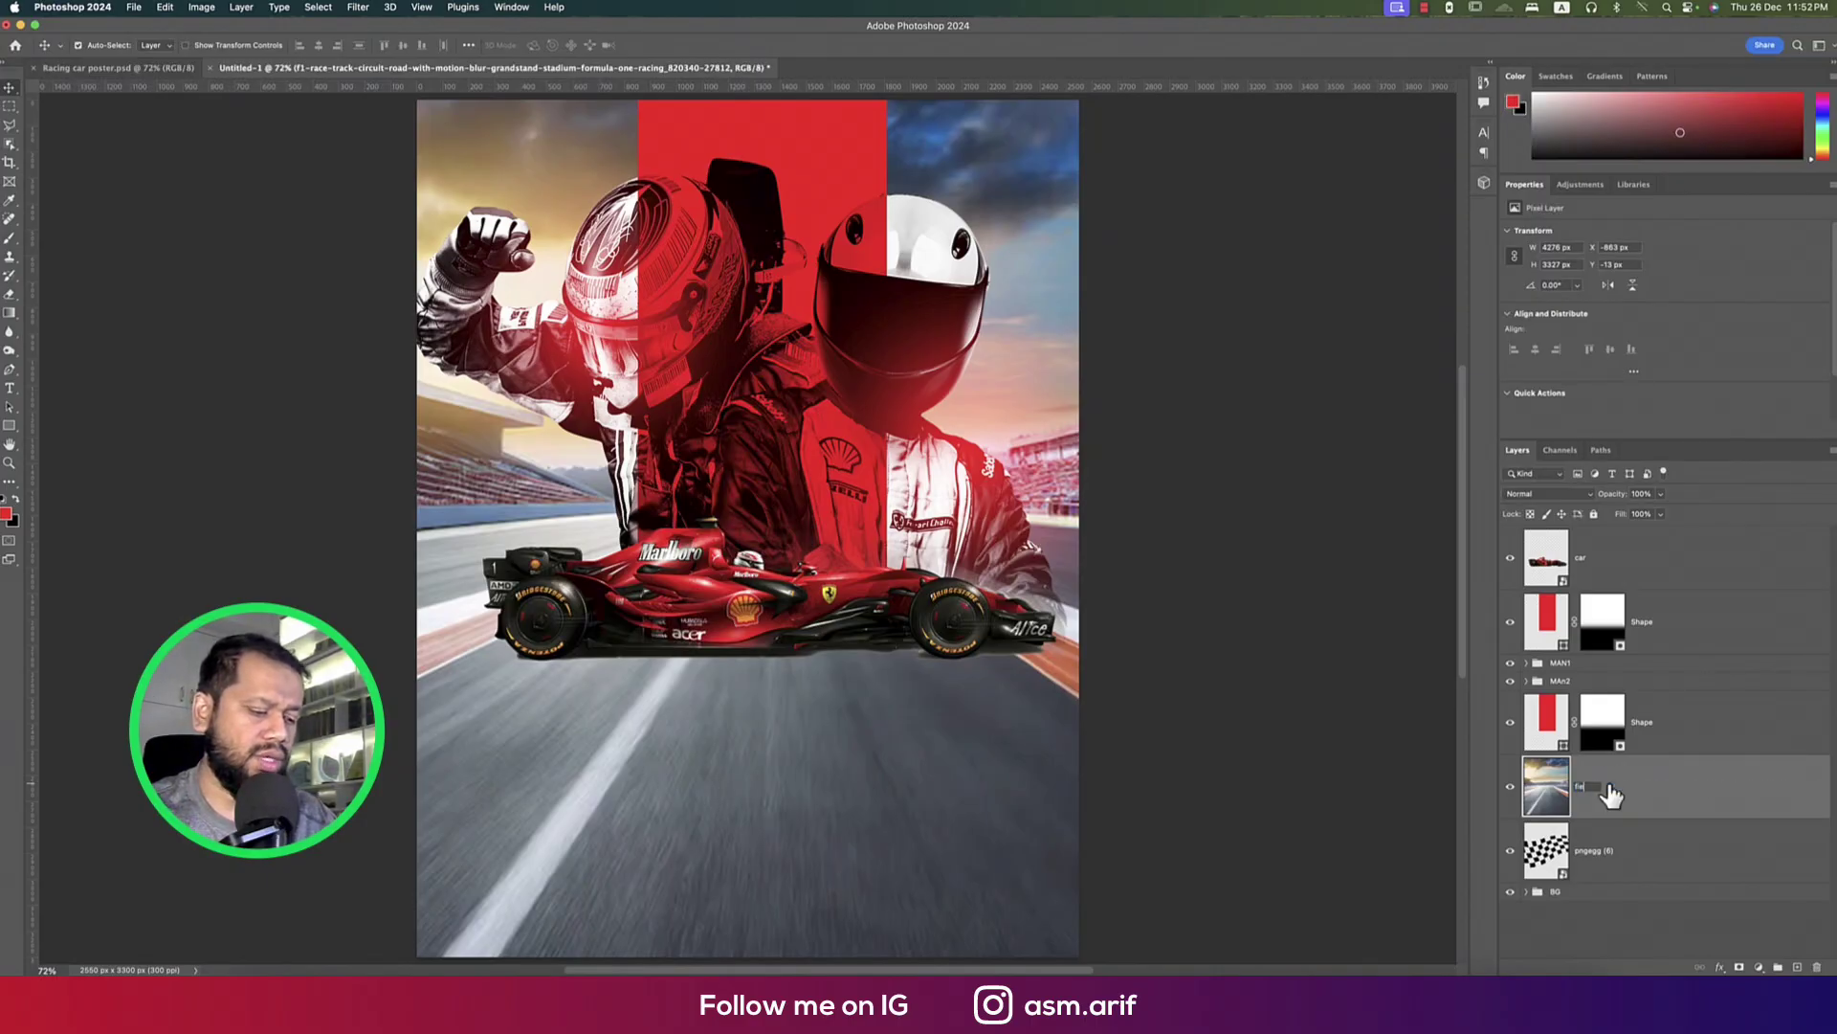
{"action": "key", "text": "Return"}
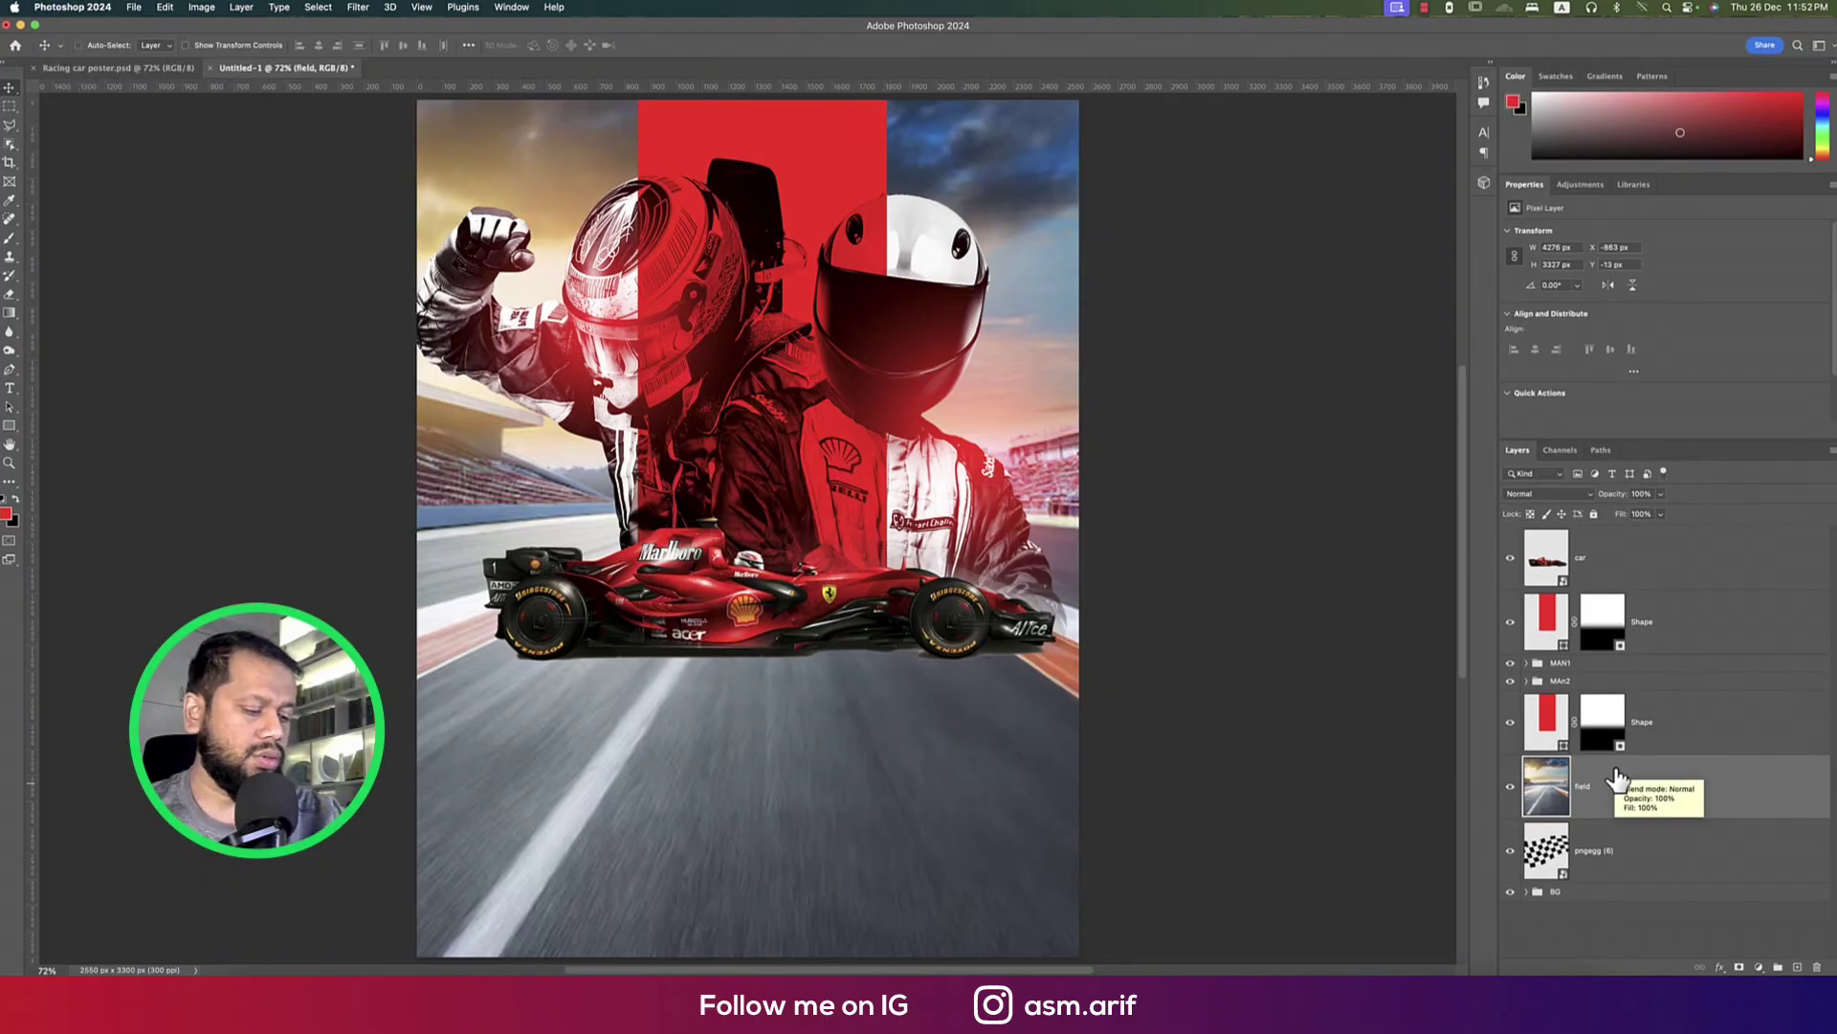
Desaturate the field layer with Hue/Saturation at saturation -100 and lower its opacity to 39%
{"action": "key", "text": "super+u"}
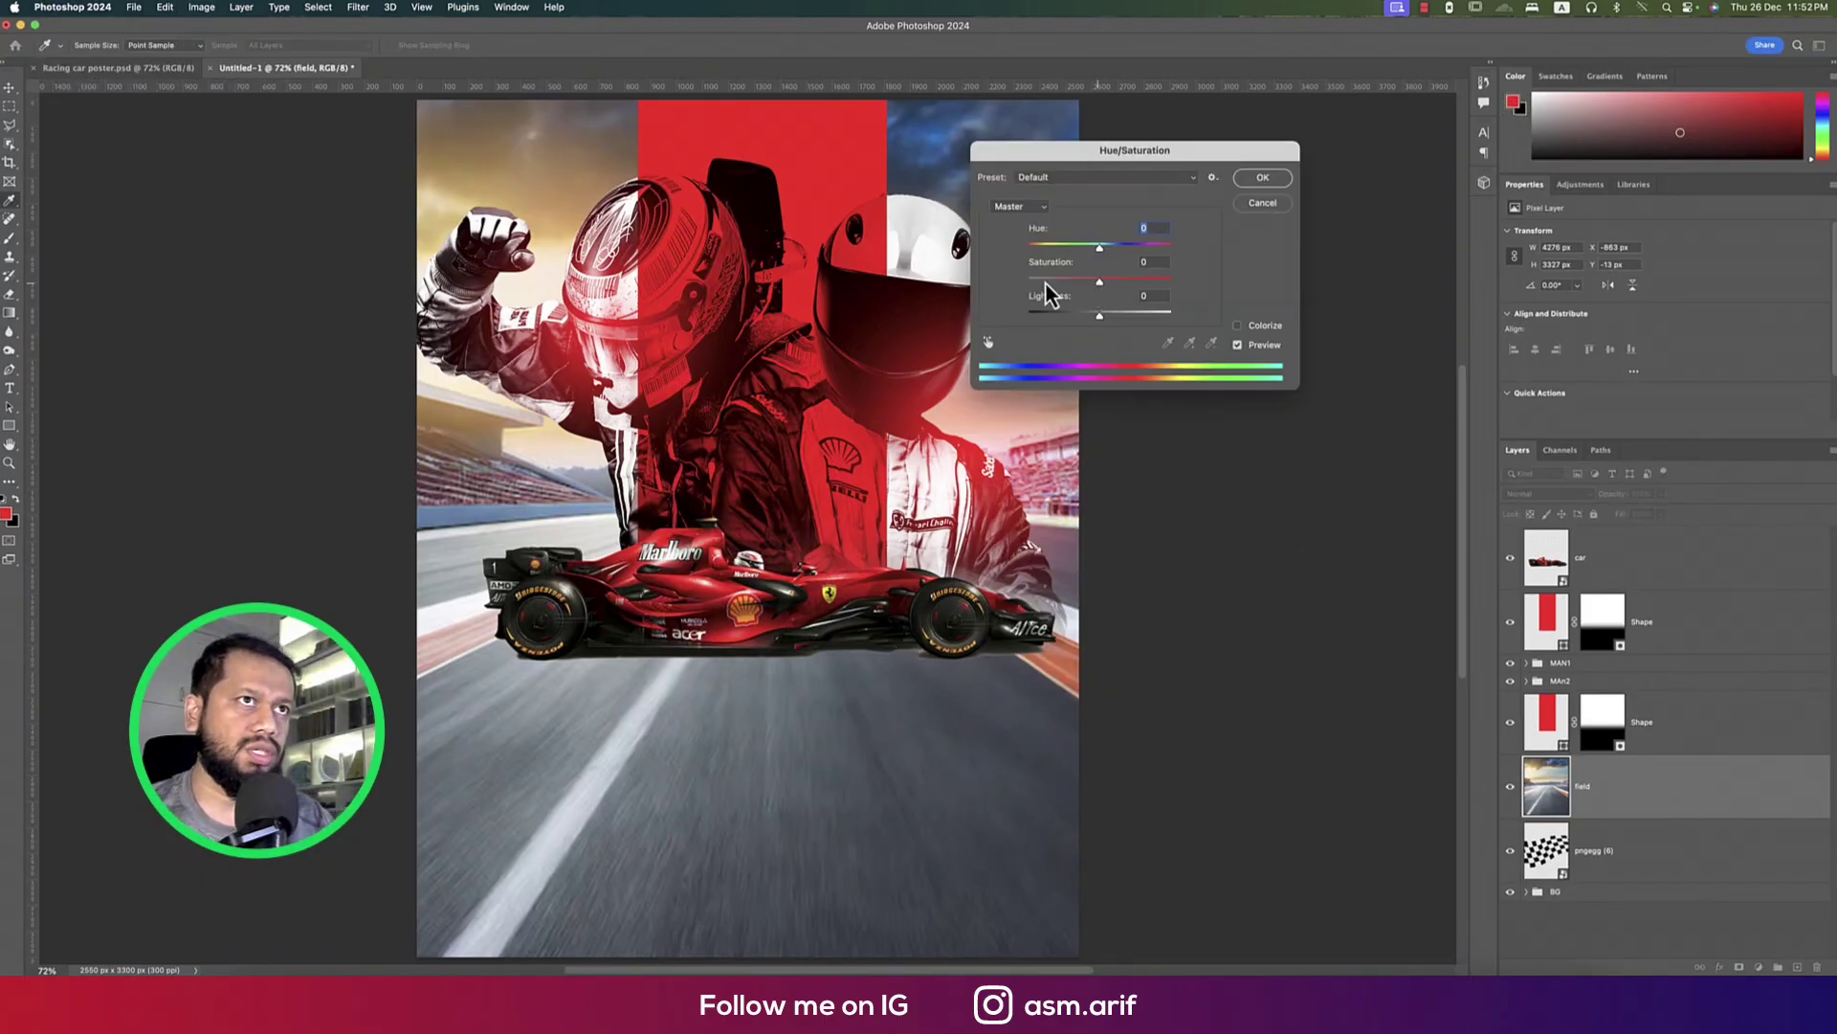
{"action": "left_click_drag", "start_coordinate": [1077, 282], "coordinate": [1003, 280]}
{"action": "key", "text": "Tab"}
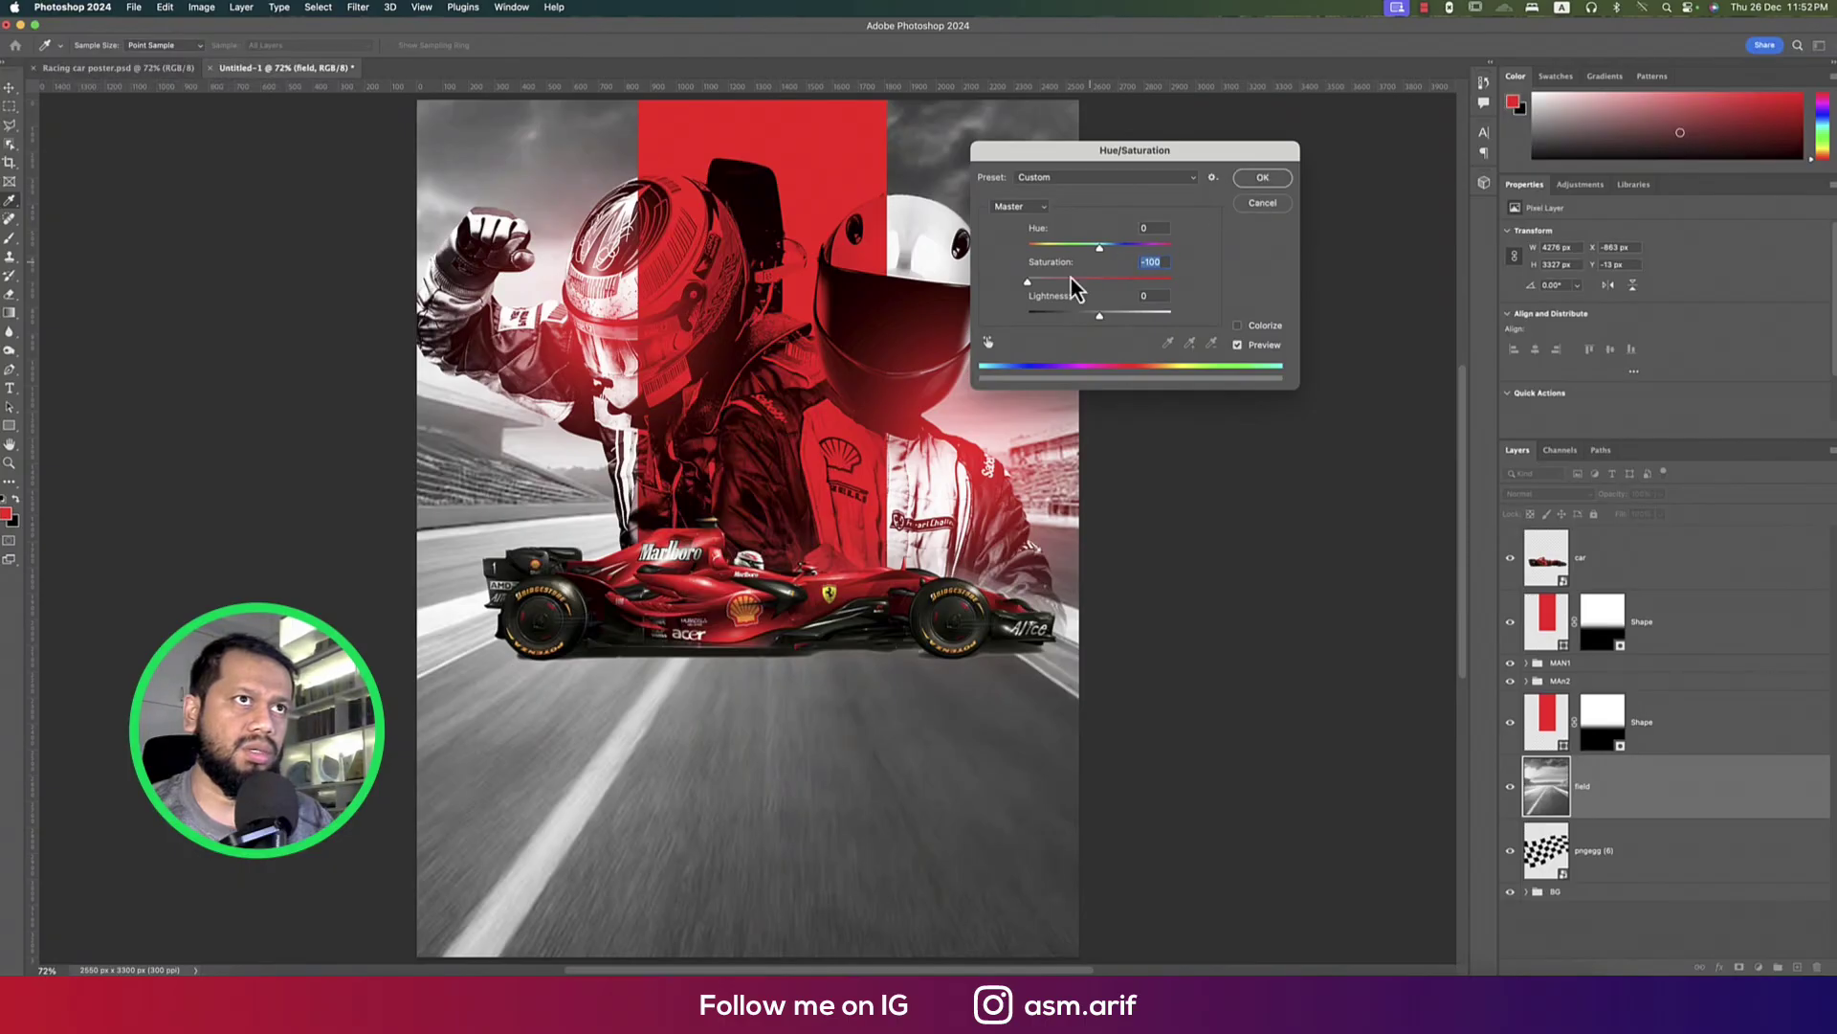
{"action": "left_click", "coordinate": [1258, 186]}
{"action": "left_click", "coordinate": [1662, 495]}
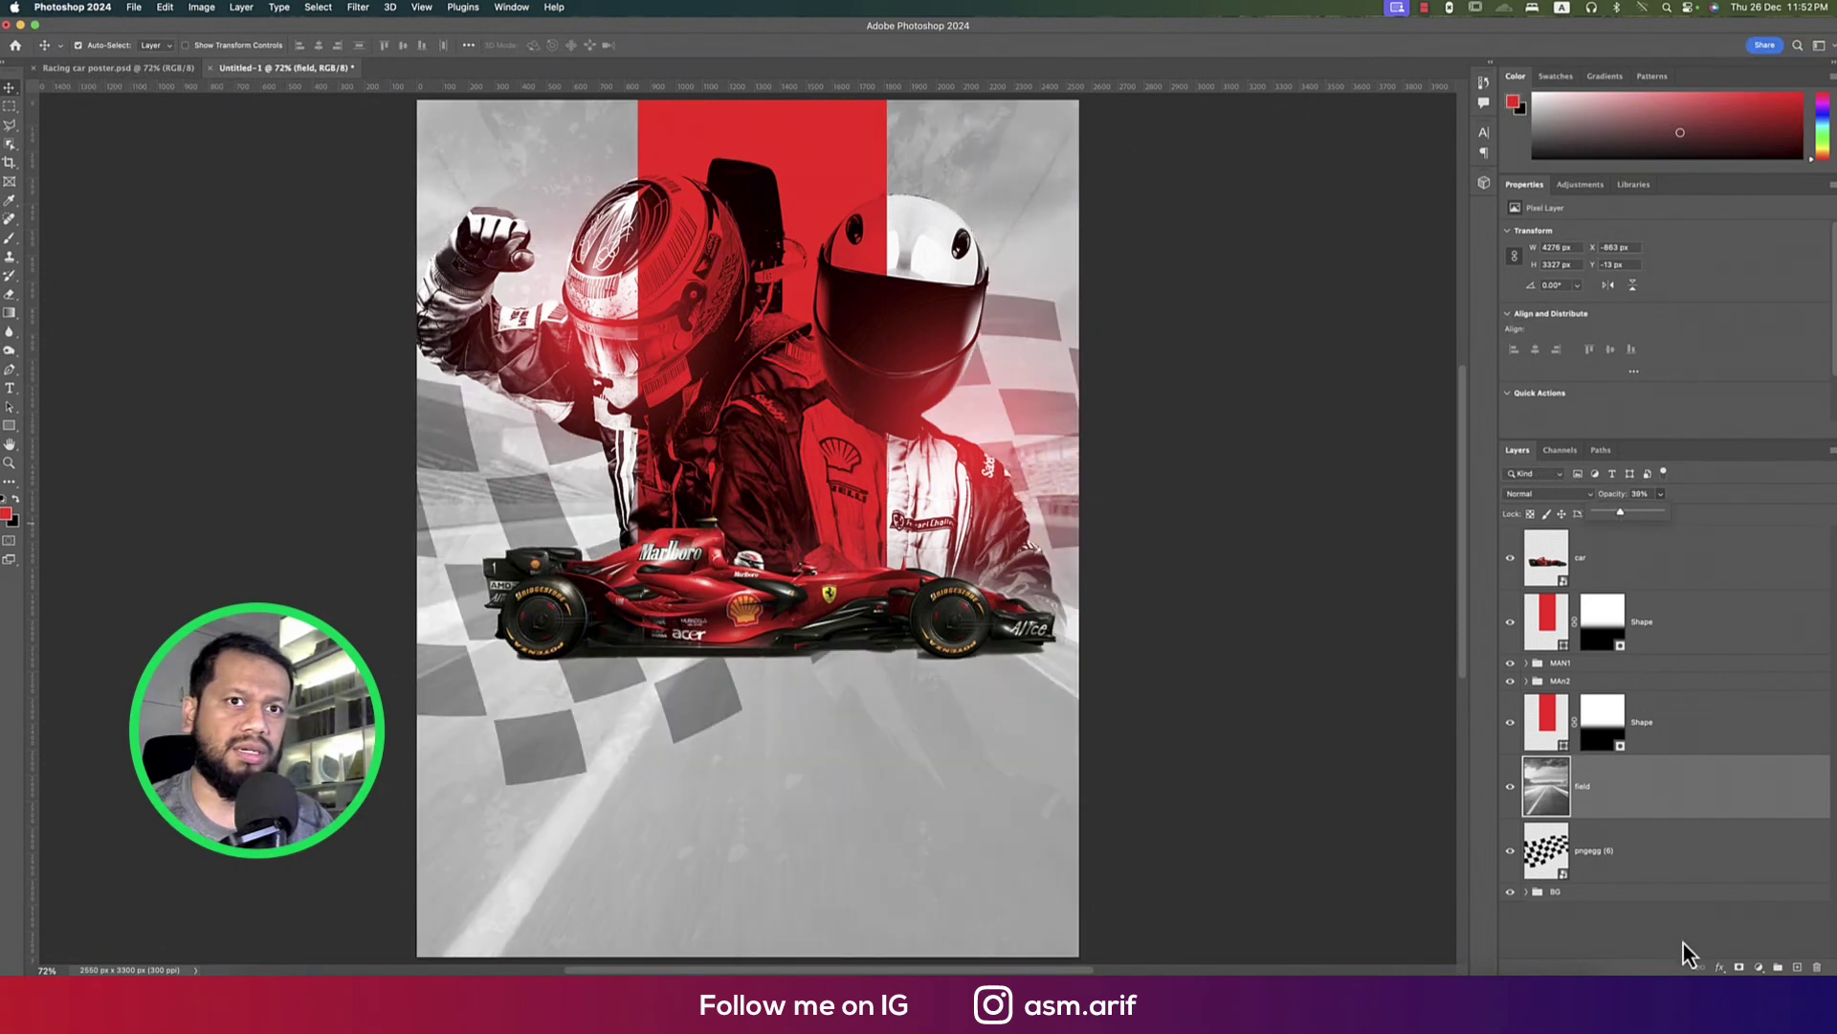
Add a layer mask to the field layer and fade the track upward from the poster's lower edge with the Gradient tool
{"action": "left_click", "coordinate": [1740, 969]}
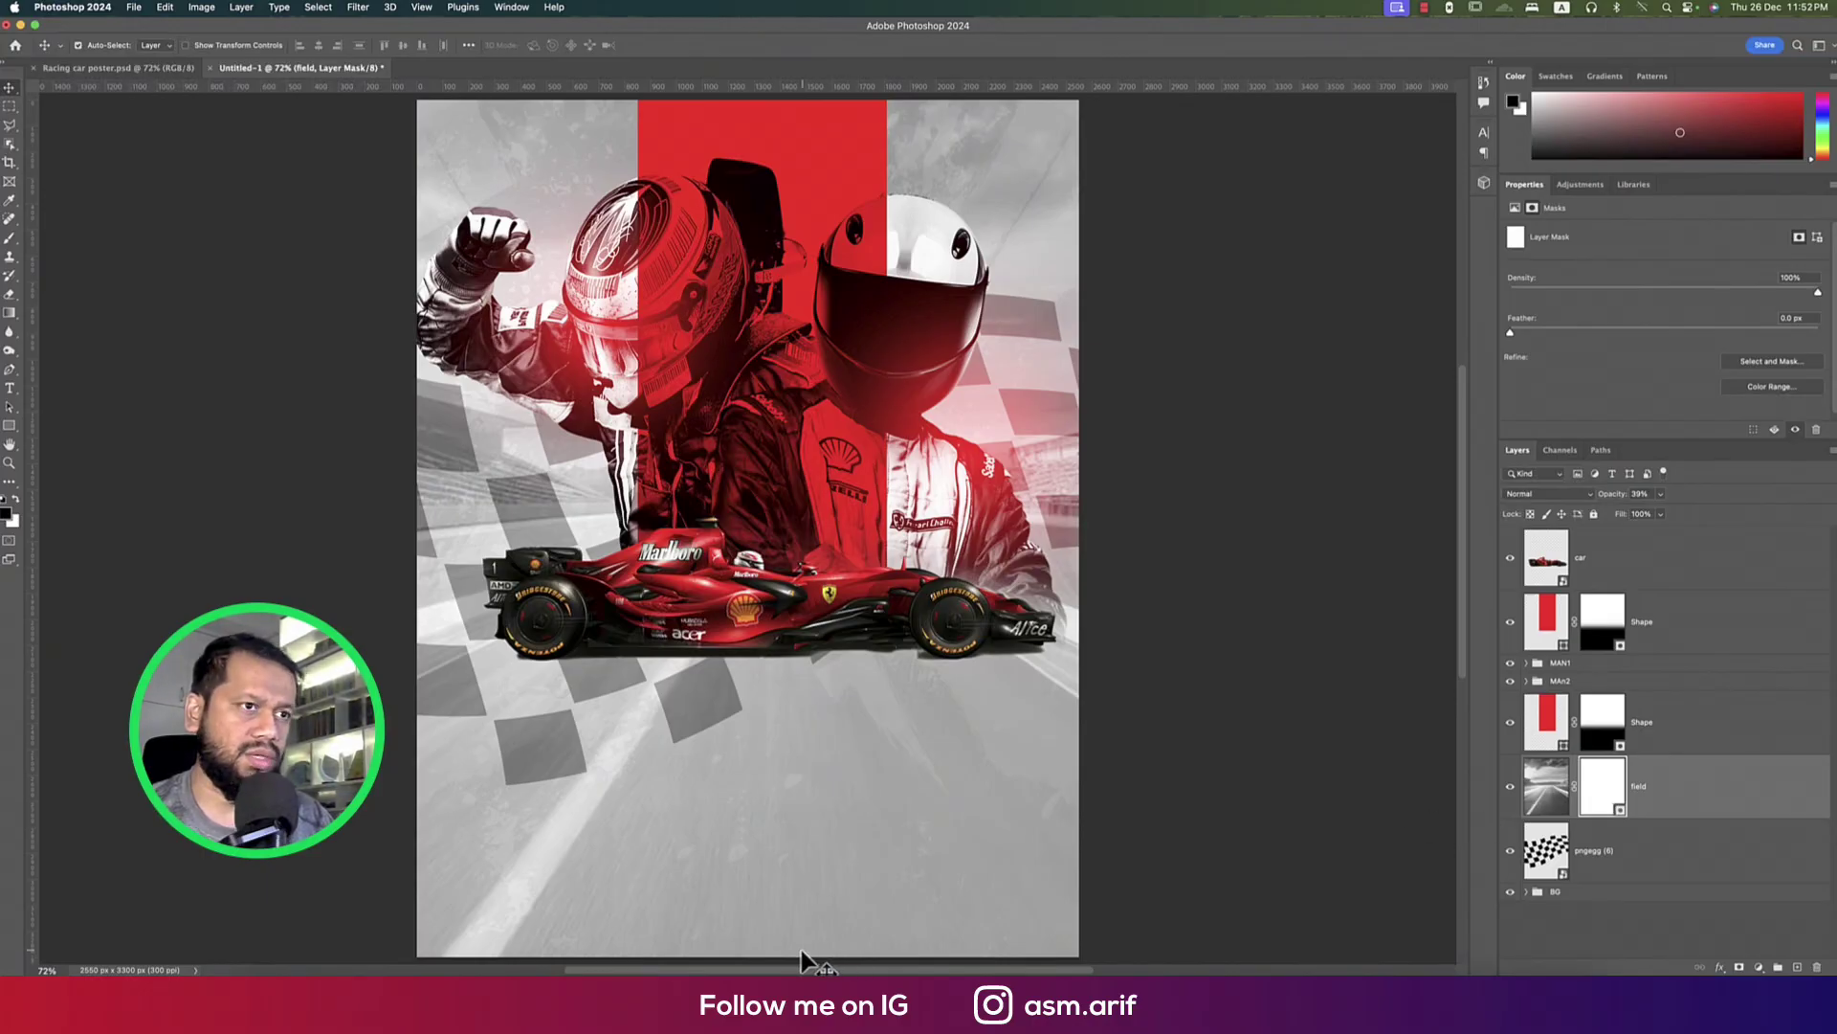
{"action": "key", "text": "g"}
{"action": "left_click_drag", "start_coordinate": [809, 843], "coordinate": [799, 622]}
{"action": "left_click_drag", "start_coordinate": [803, 897], "coordinate": [792, 508]}
{"action": "left_click_drag", "start_coordinate": [791, 904], "coordinate": [775, 493]}
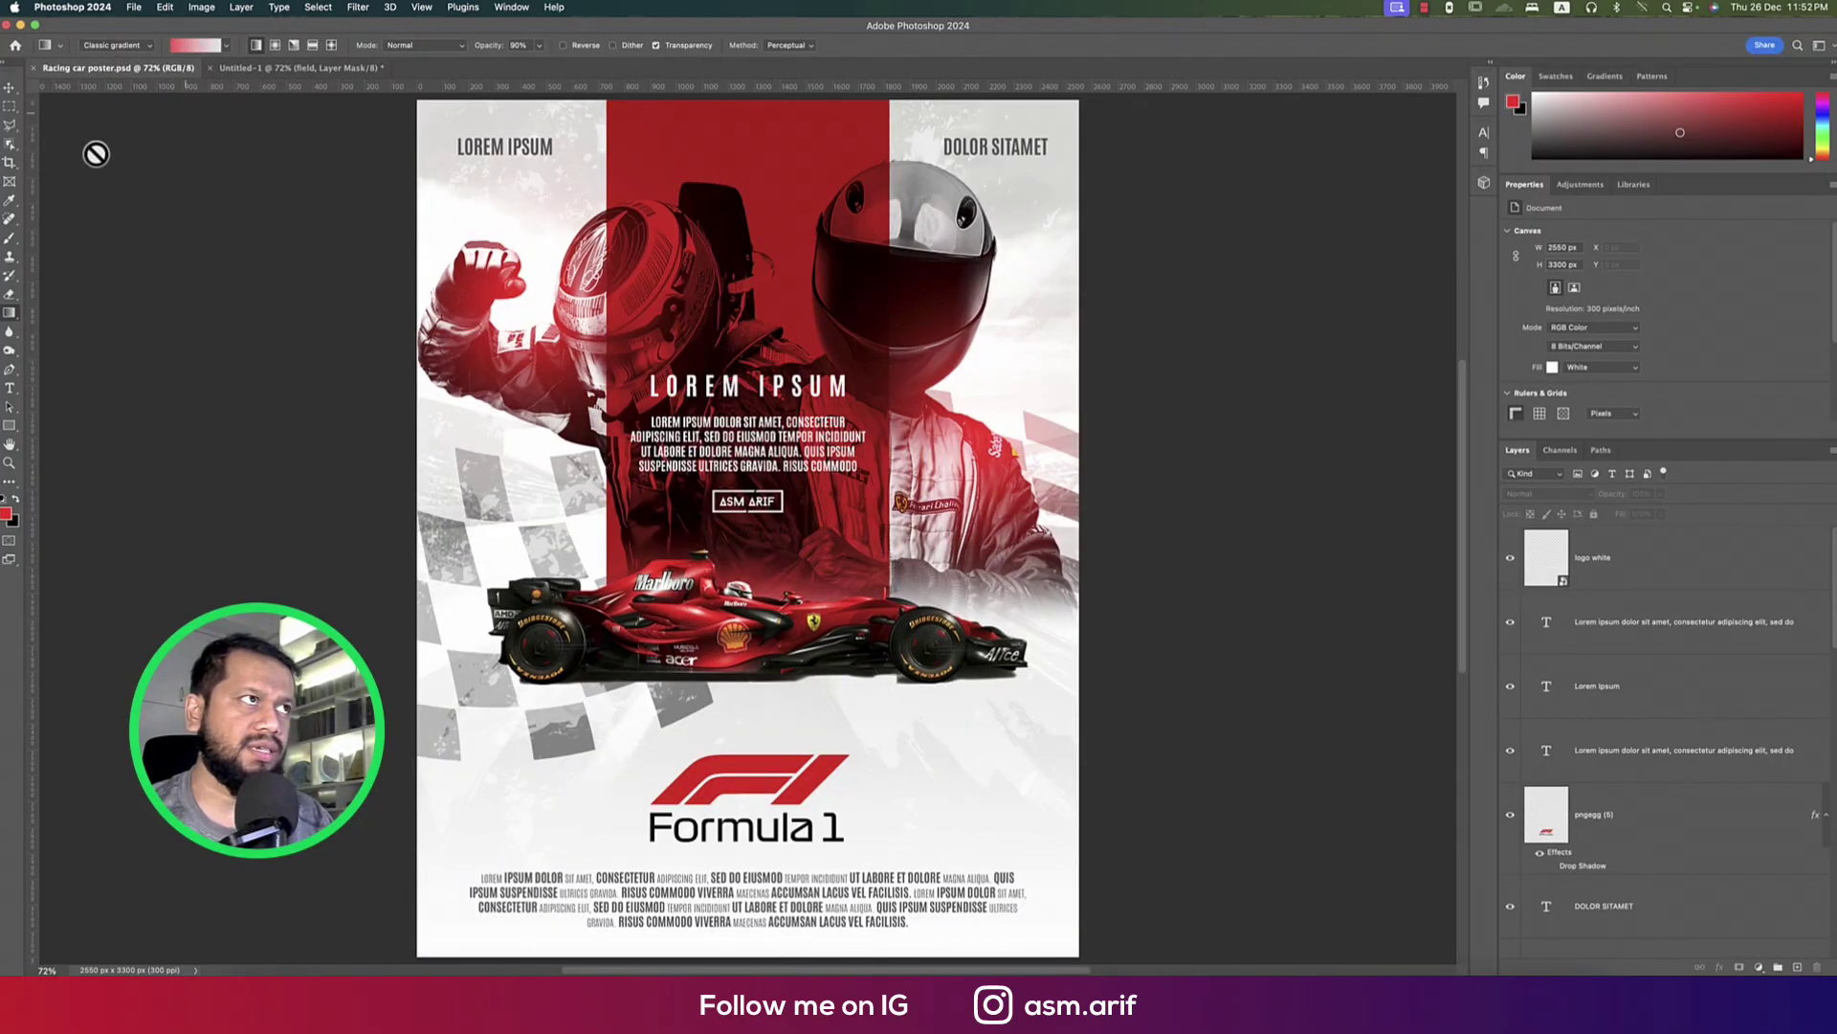
Group all the headings, paragraphs, the white logo and the Formula 1 logo in Racing car poster.psd and bring them into the Untitled-1 poster
{"action": "left_click", "coordinate": [10, 87]}
{"action": "left_click", "coordinate": [479, 142]}
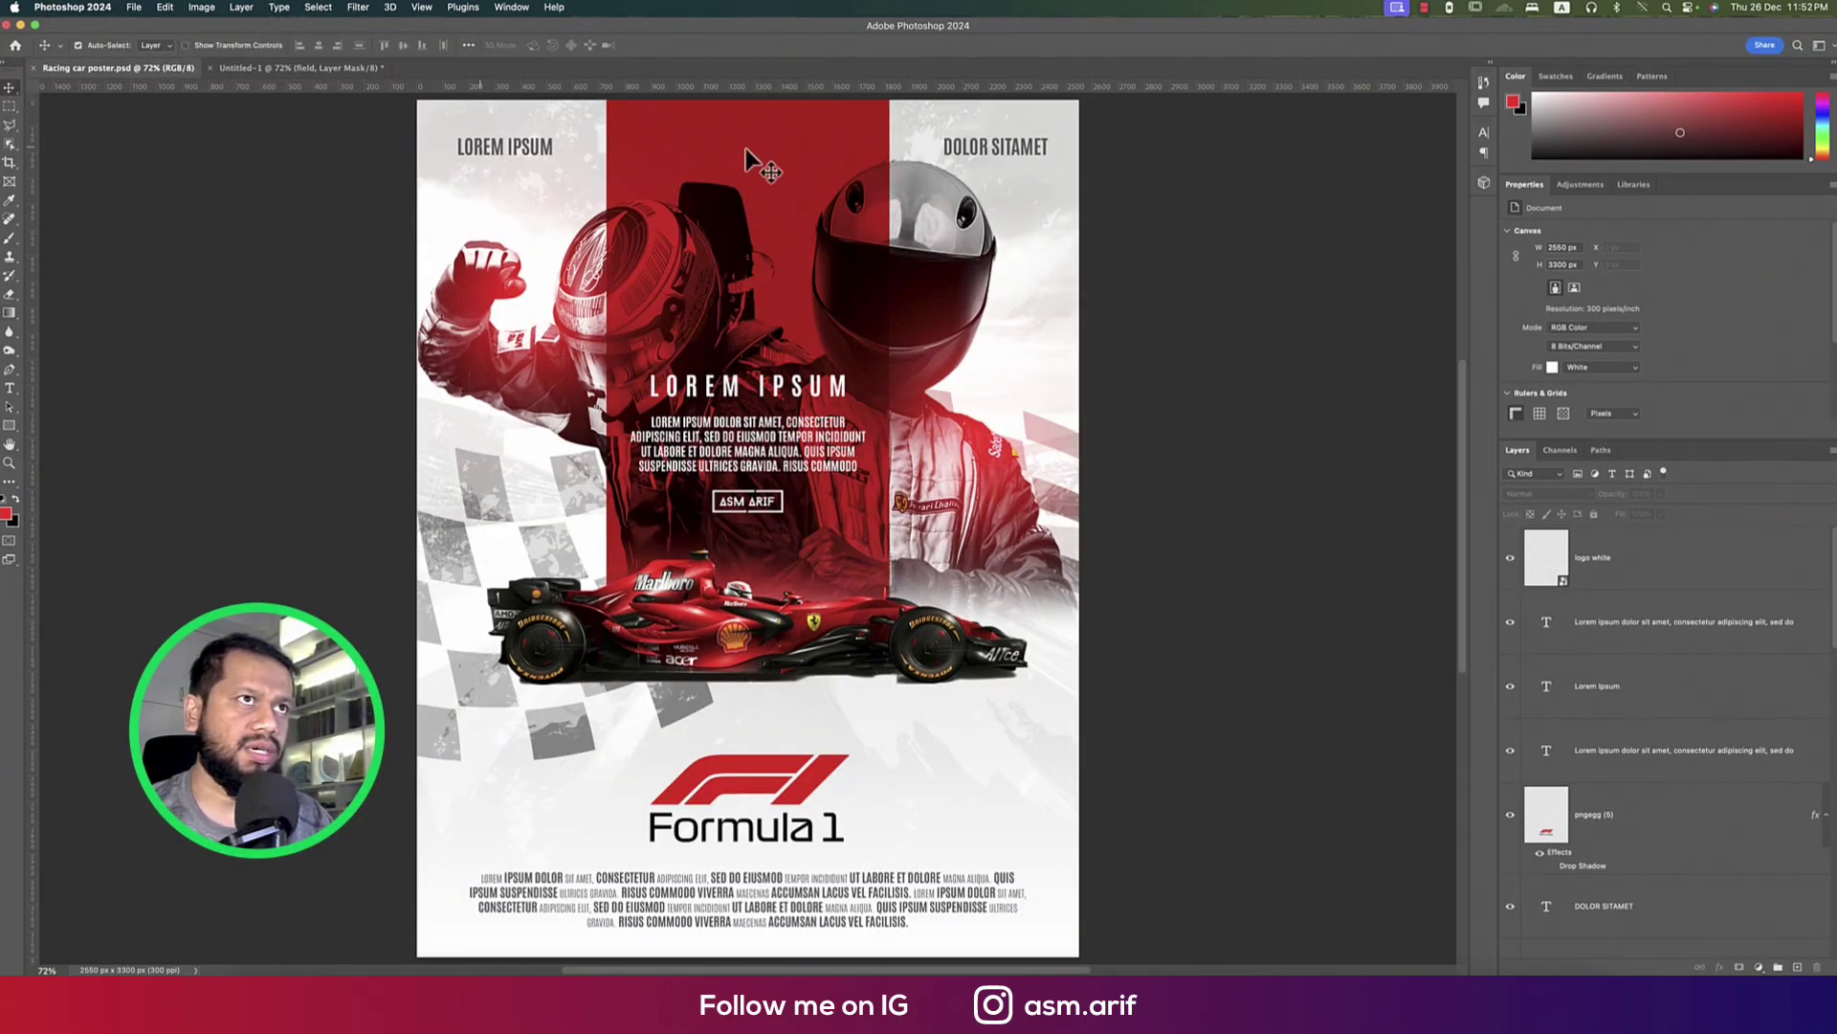
{"action": "left_click", "coordinate": [933, 153], "text": "shift"}
{"action": "left_click", "coordinate": [832, 391], "text": "shift"}
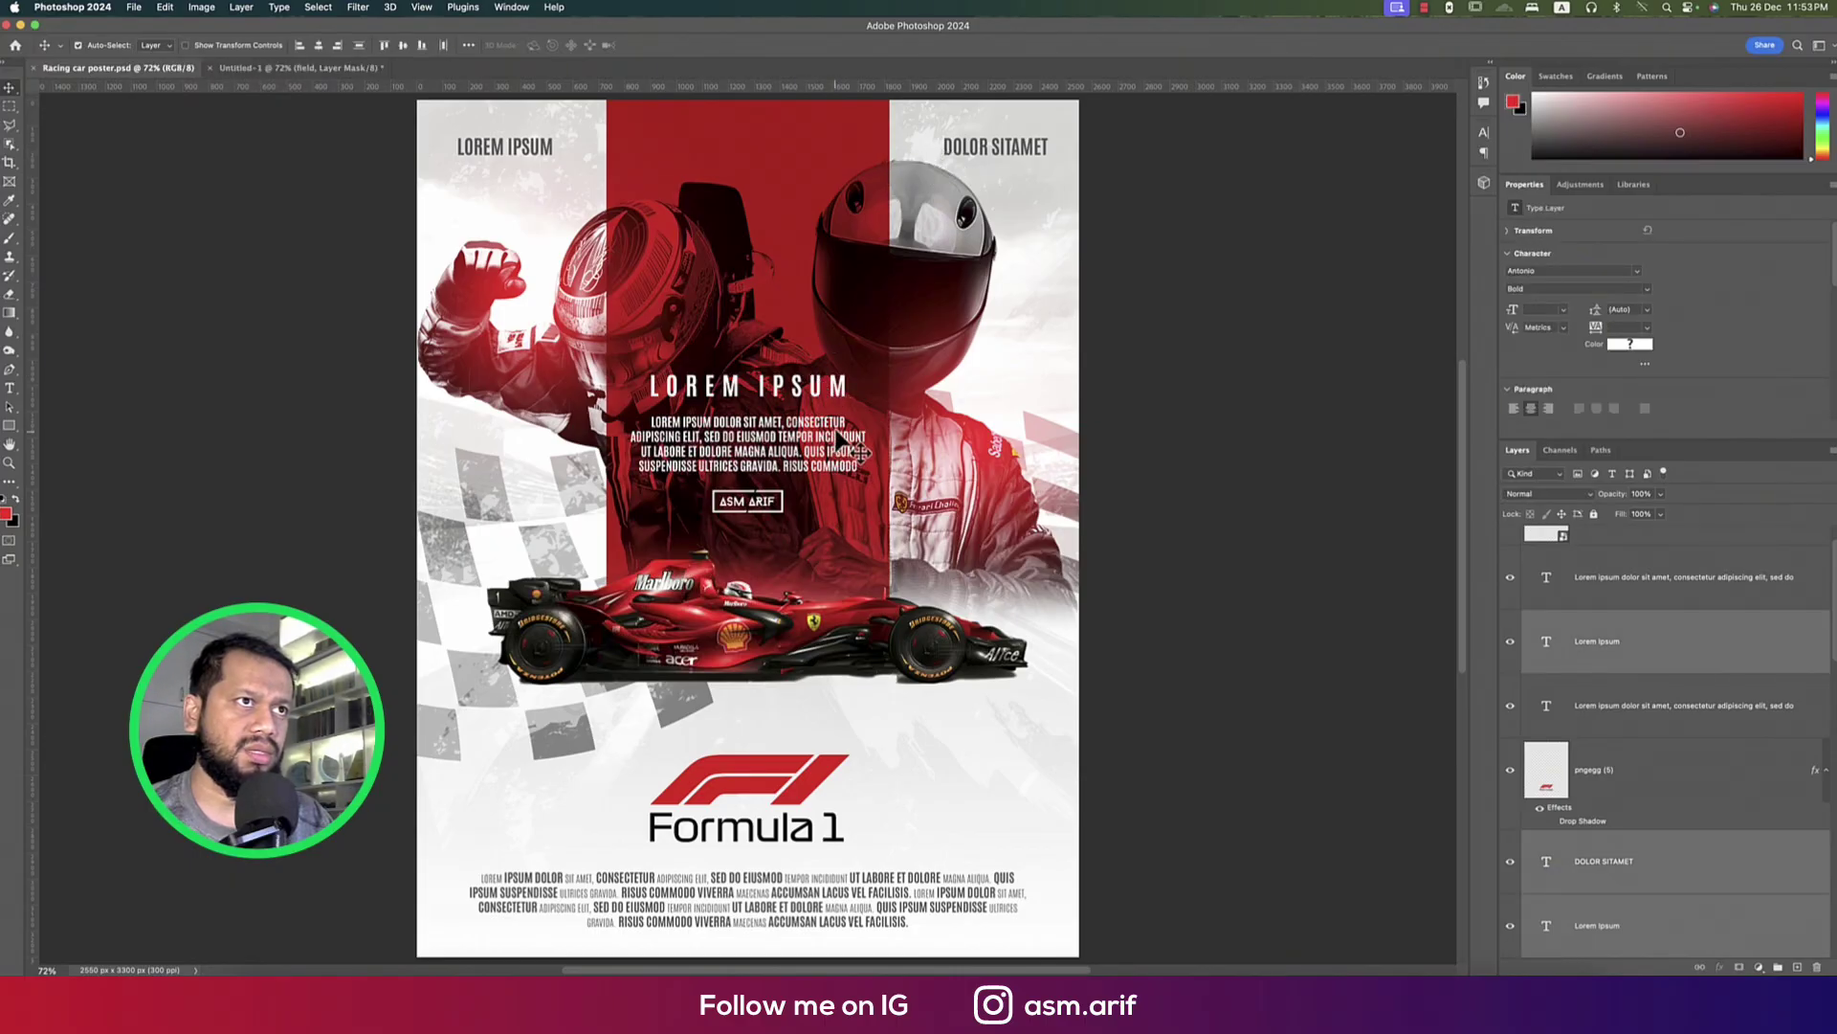
{"action": "left_click", "coordinate": [836, 435], "text": "shift"}
{"action": "left_click", "coordinate": [797, 515], "text": "shift"}
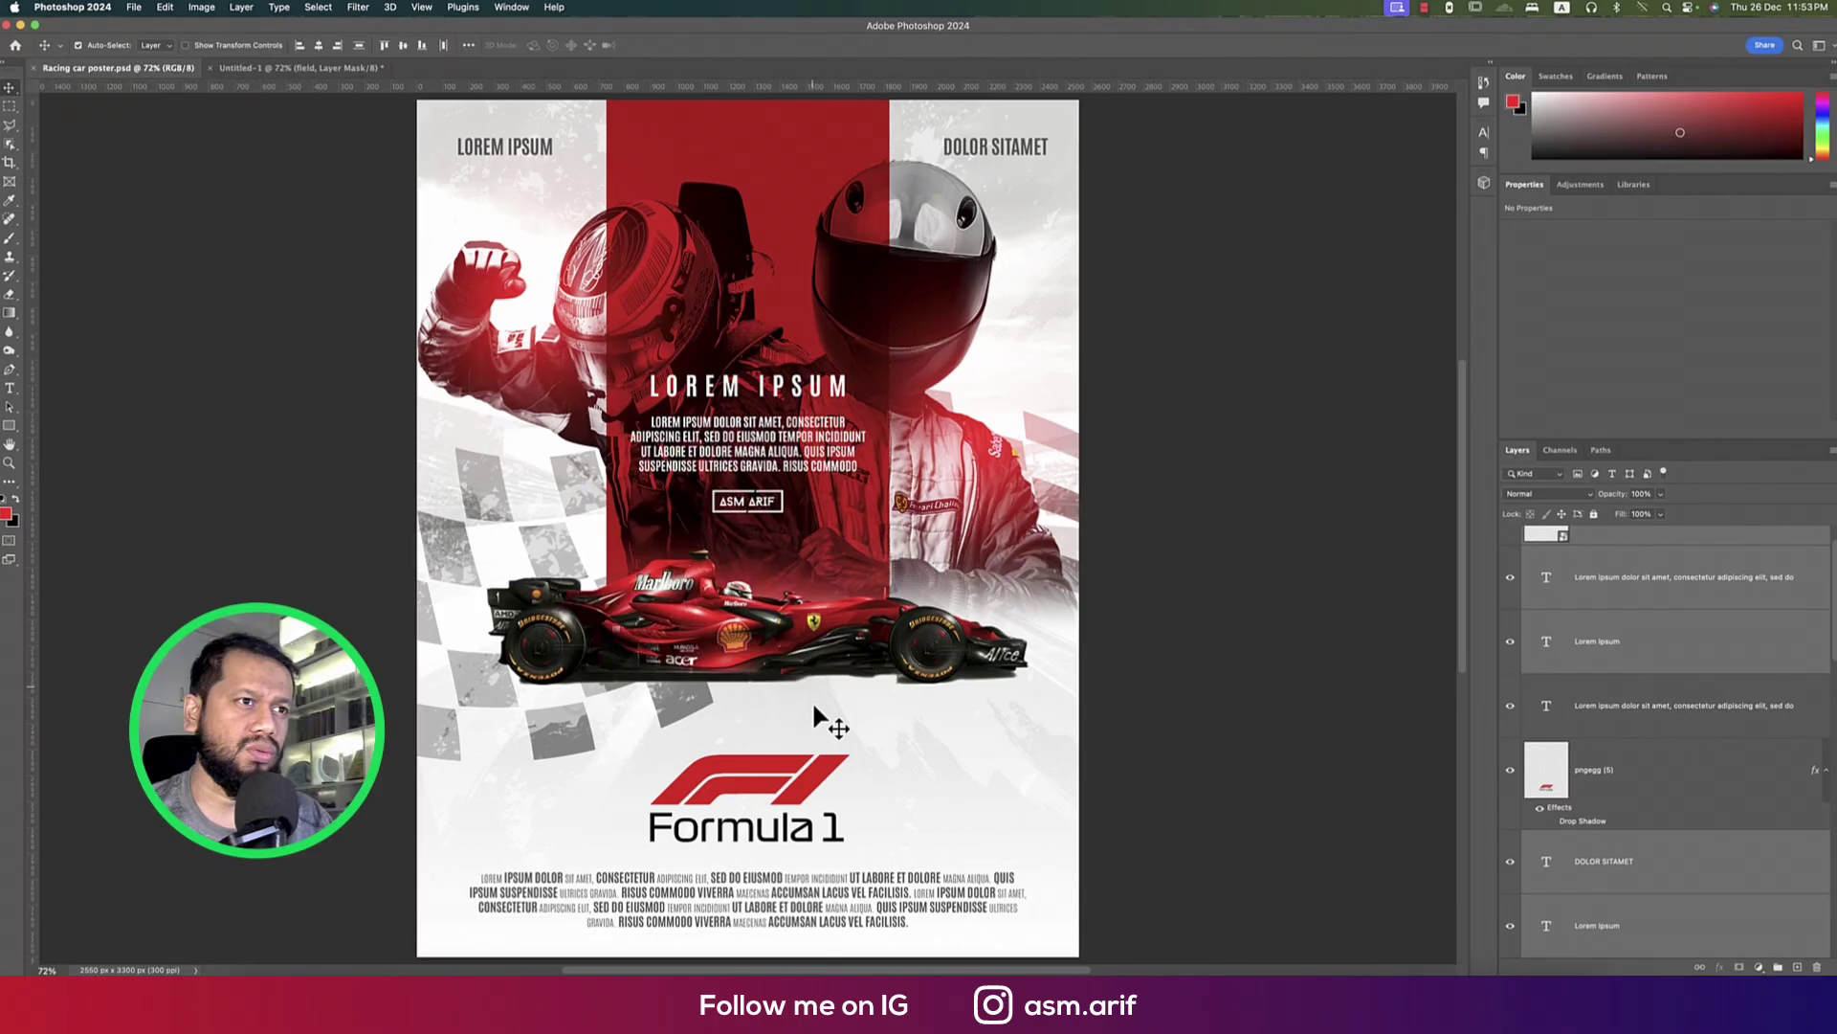
{"action": "left_click", "coordinate": [833, 773], "text": "shift"}
{"action": "left_click", "coordinate": [885, 886], "text": "shift"}
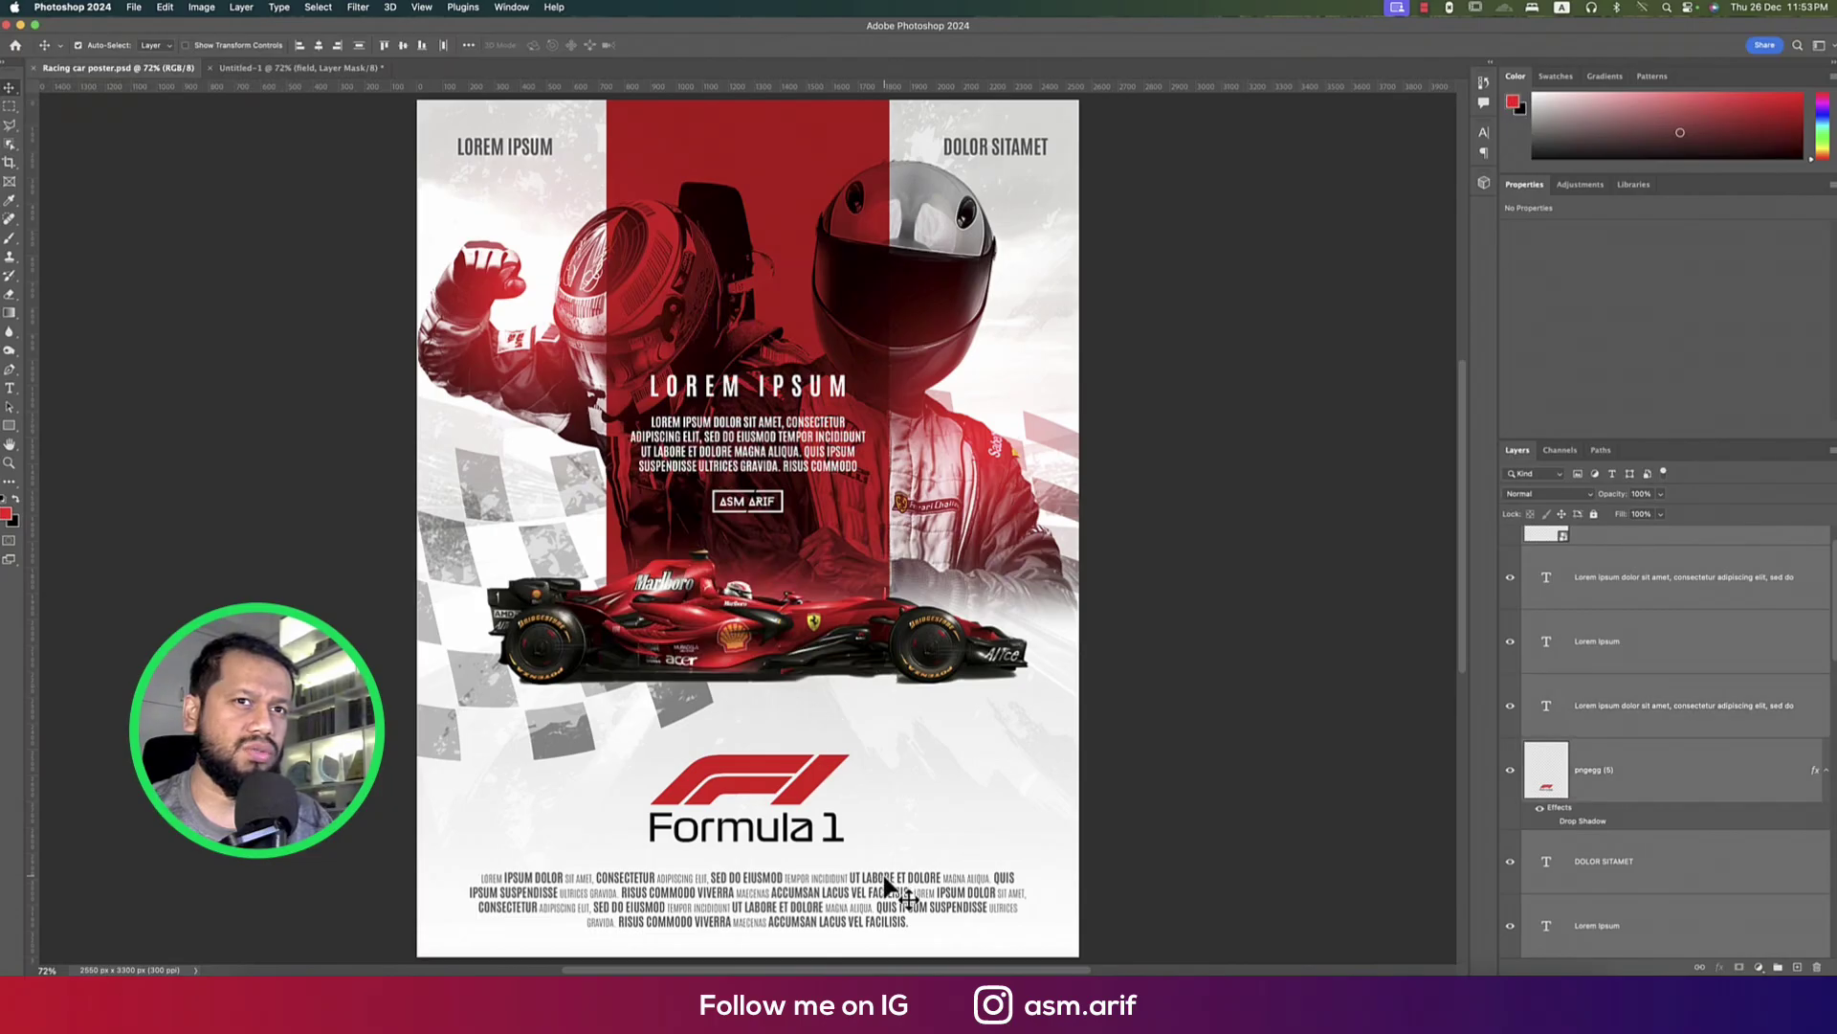
{"action": "key", "text": "super+g"}
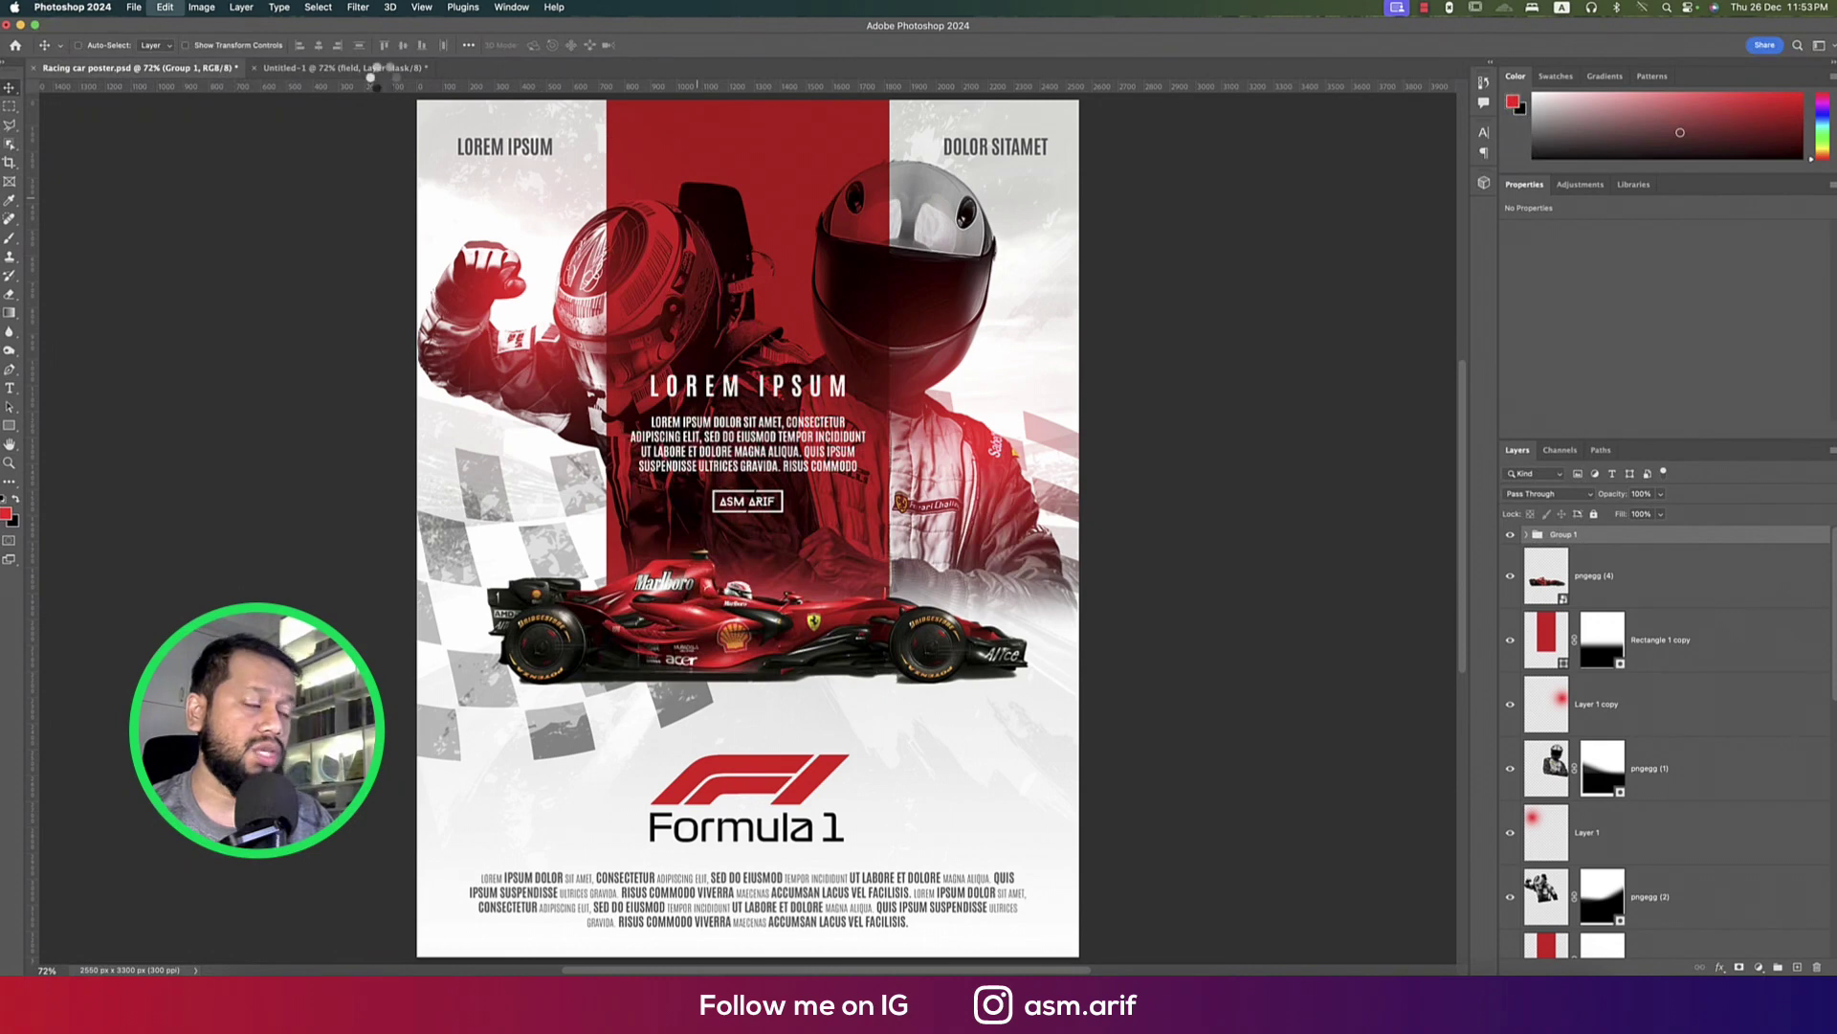
{"action": "left_click_drag", "start_coordinate": [382, 77], "coordinate": [856, 490]}
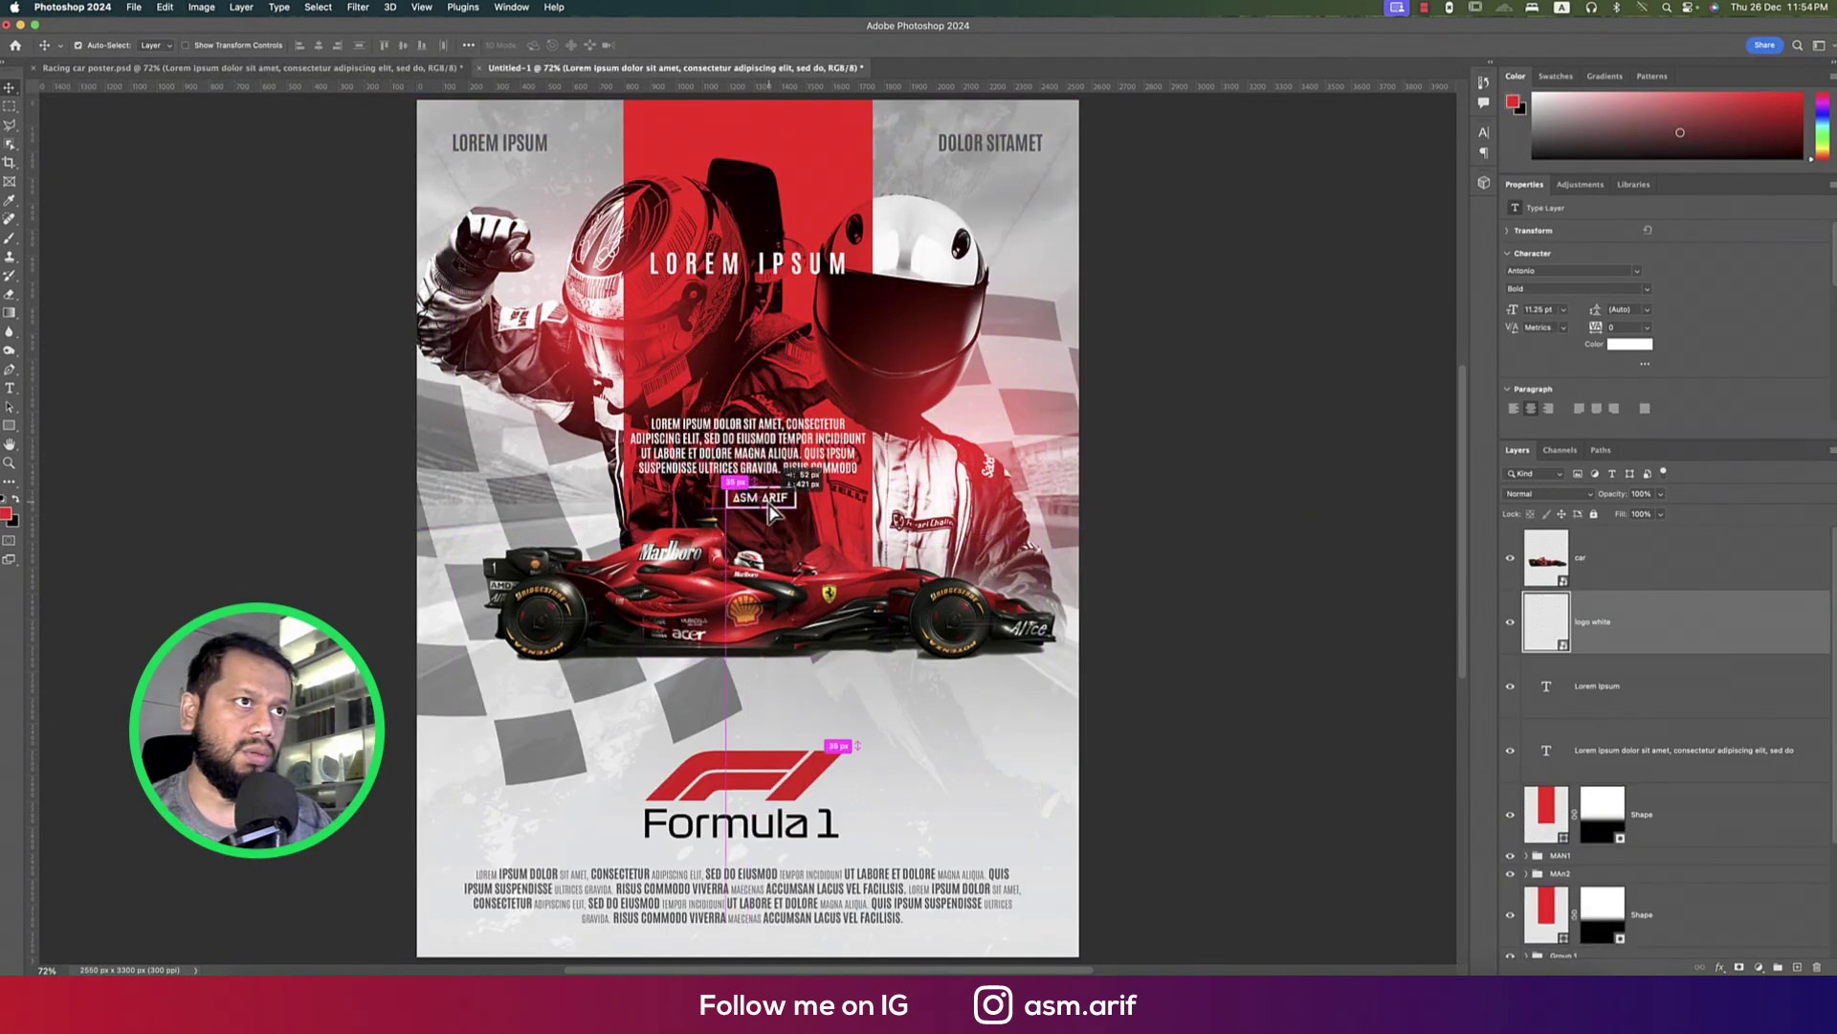
Move the white logo just below the paragraph on the red stripe and lower the LOREM IPSUM title to just above that paragraph
{"action": "left_click_drag", "start_coordinate": [766, 483], "coordinate": [773, 514]}
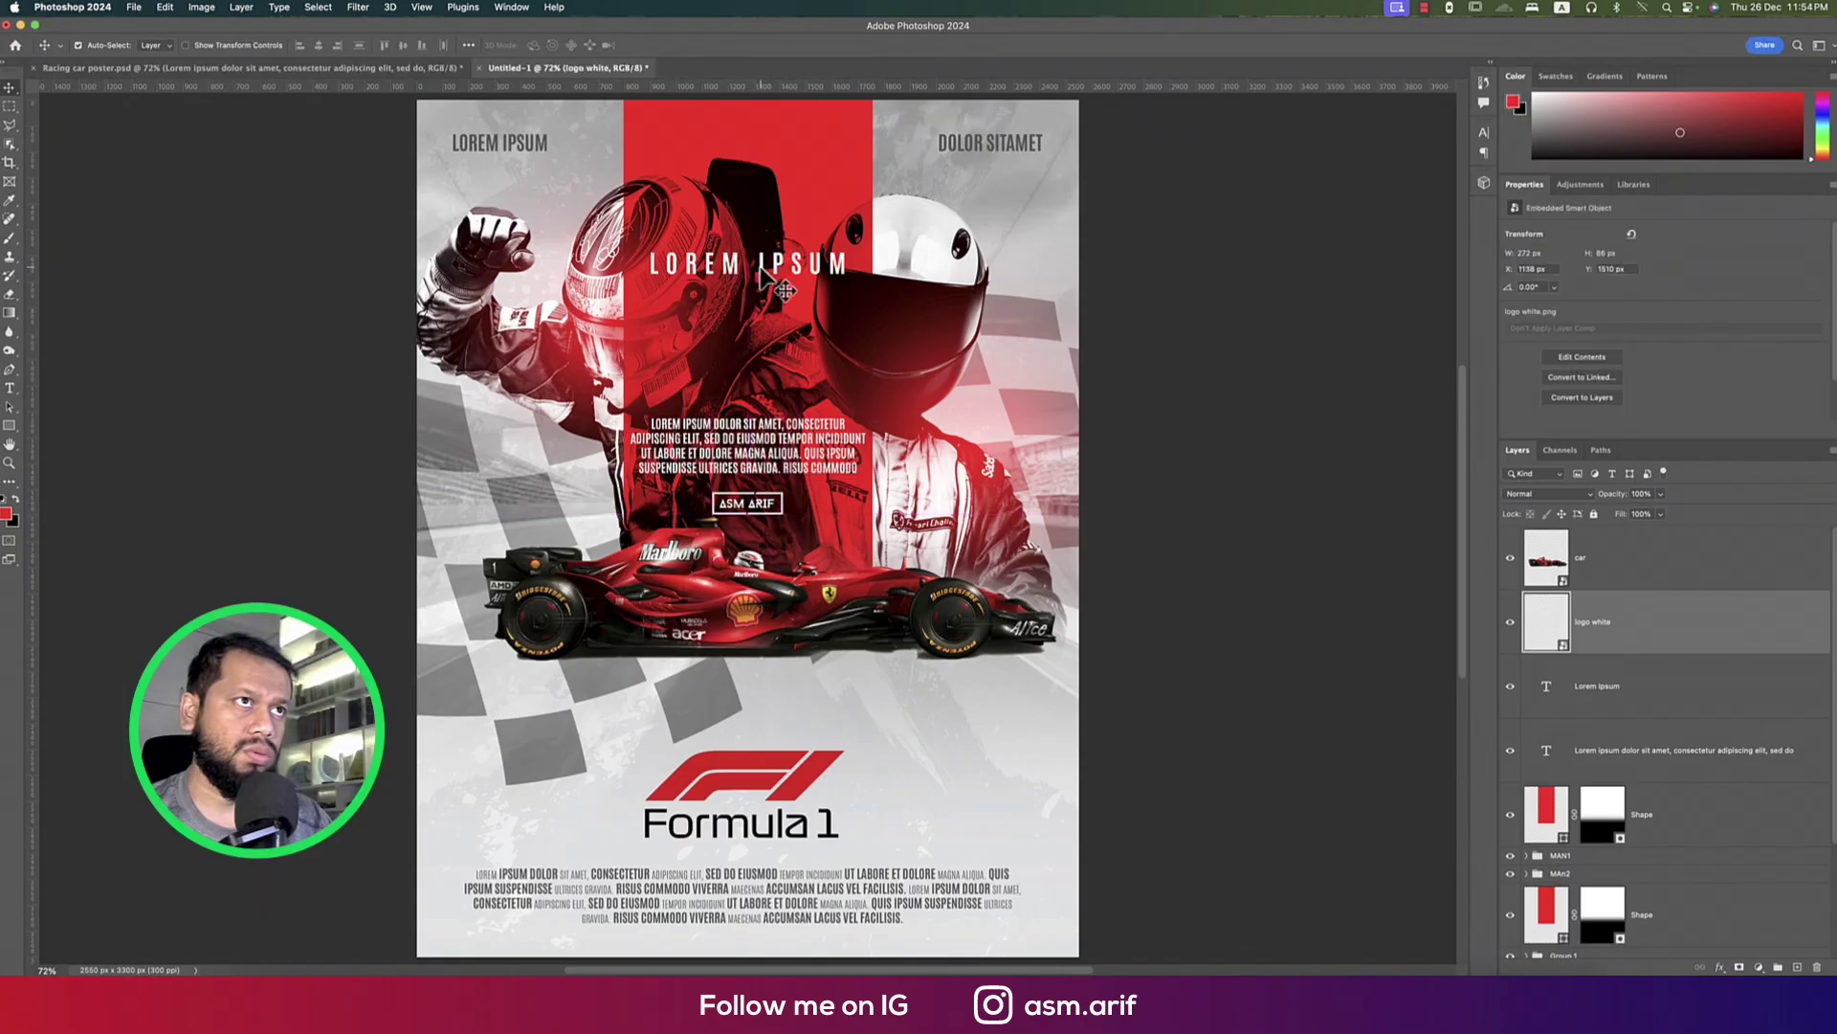
{"action": "left_click_drag", "start_coordinate": [763, 276], "coordinate": [762, 367]}
{"action": "key", "text": "super+a"}
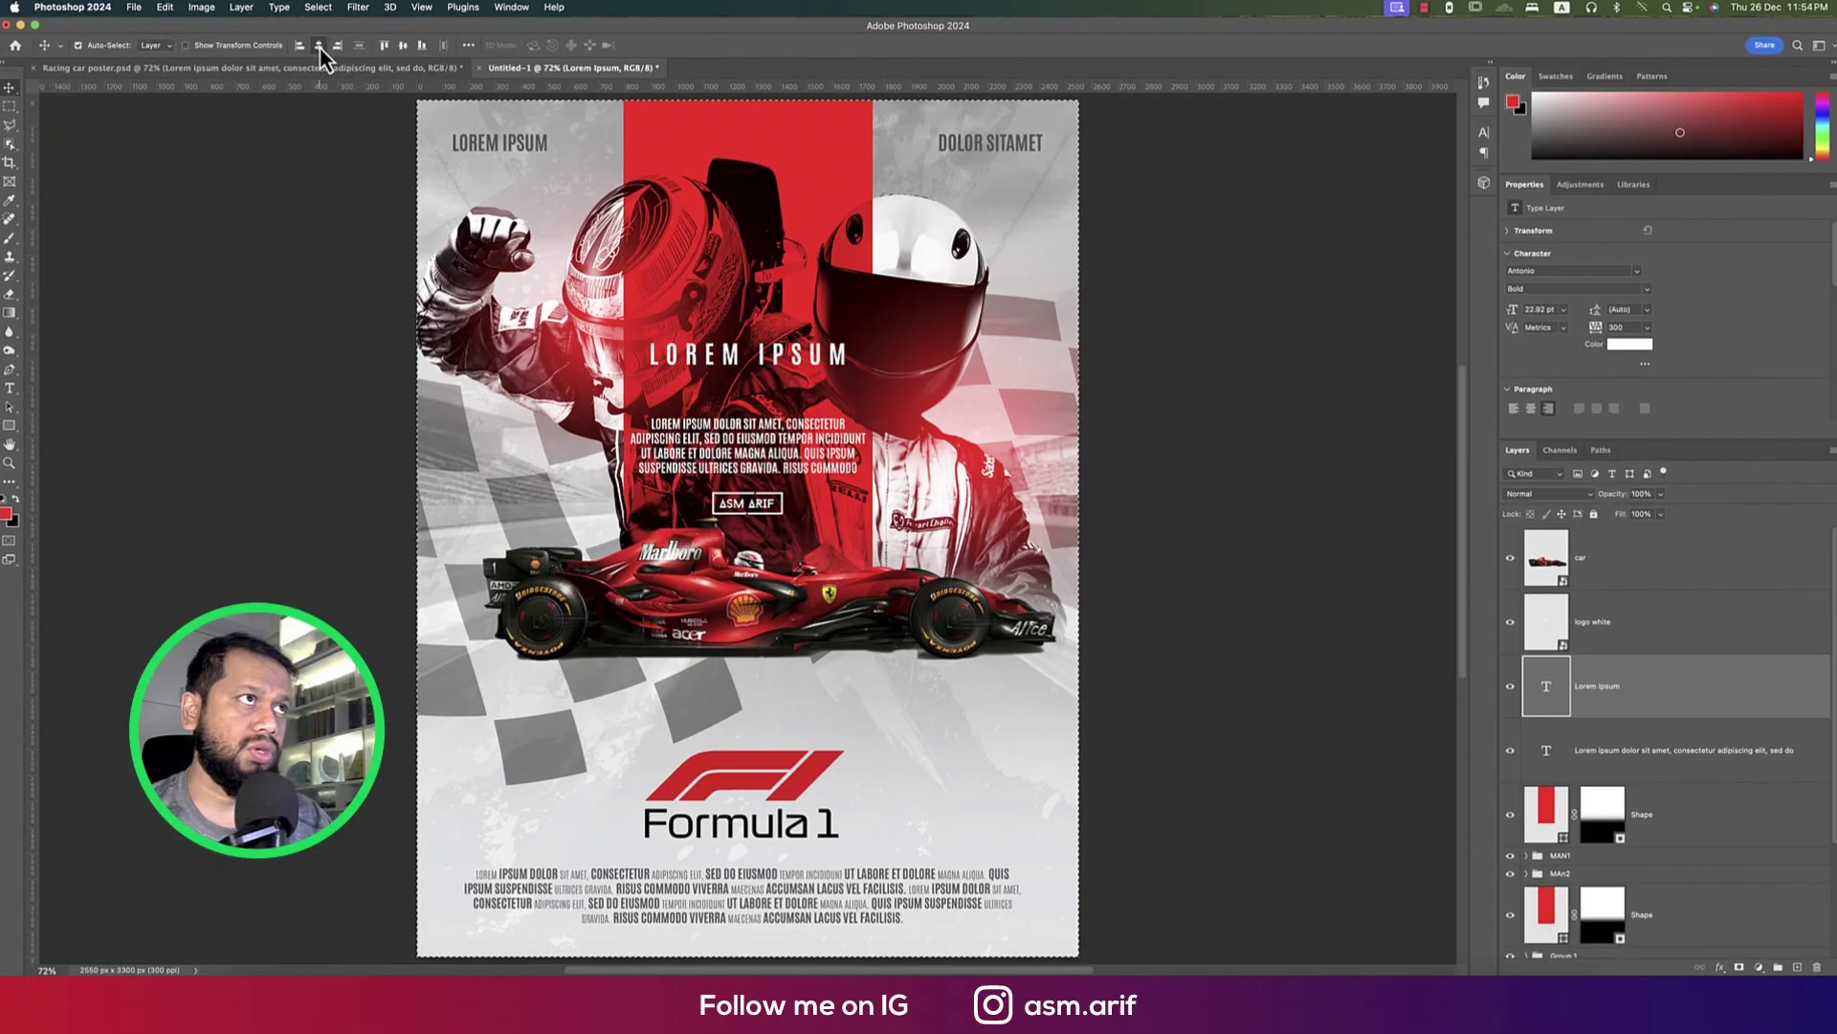